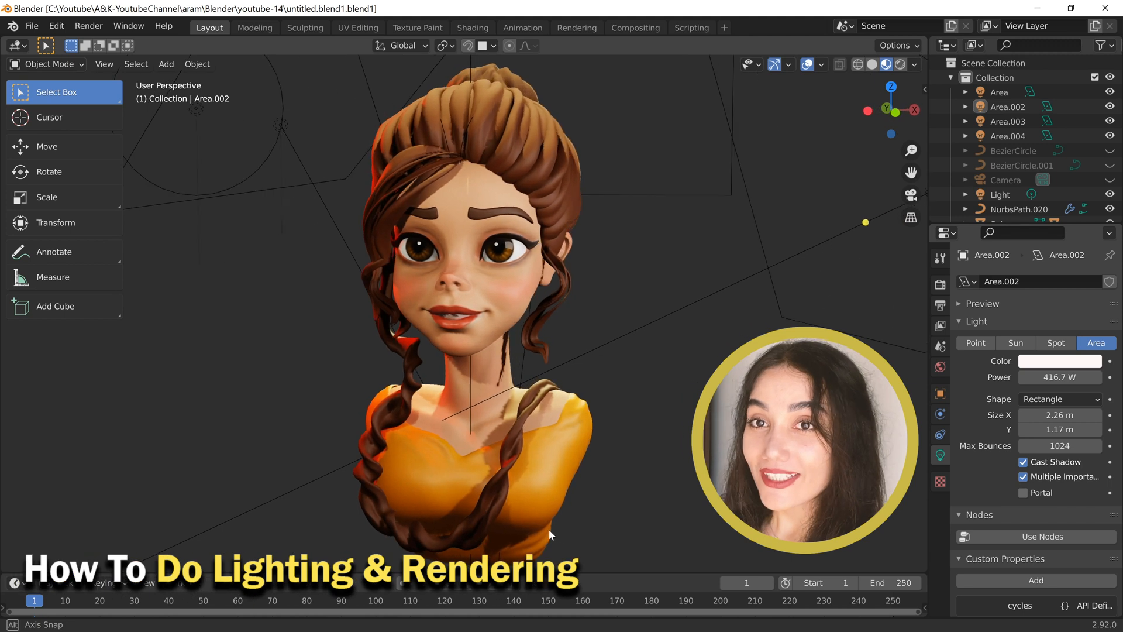
# Step: Examine the bust from several angles and show it in solid shading
pyautogui.scroll(4, 578, 265)
pyautogui.moveTo(578, 265)
pyautogui.keyDown('shift'); pyautogui.mouseDown(button='middle')
pyautogui.moveTo(510, 403)
pyautogui.moveTo(556, 324)
pyautogui.moveTo(619, 364)
pyautogui.moveTo(633, 363)
pyautogui.moveTo(564, 350)
pyautogui.moveTo(748, 346)
pyautogui.moveTo(679, 338)
pyautogui.moveTo(620, 305)
pyautogui.moveTo(554, 293)
pyautogui.moveTo(494, 308)
pyautogui.moveTo(469, 333)
pyautogui.moveTo(513, 349)
pyautogui.moveTo(525, 289)
pyautogui.moveTo(486, 296)
pyautogui.moveTo(574, 286)
pyautogui.mouseUp(button='middle'); pyautogui.keyUp('shift')
pyautogui.moveTo(639, 322); pyautogui.dragTo(780, 346, button='middle')
pyautogui.moveTo(614, 345)
pyautogui.mouseDown(button='middle')
pyautogui.moveTo(490, 309)
pyautogui.moveTo(255, 306)
pyautogui.moveTo(504, 226)
pyautogui.moveTo(571, 237)
pyautogui.moveTo(523, 243)
pyautogui.mouseUp(button='middle')
pyautogui.click(872, 64)
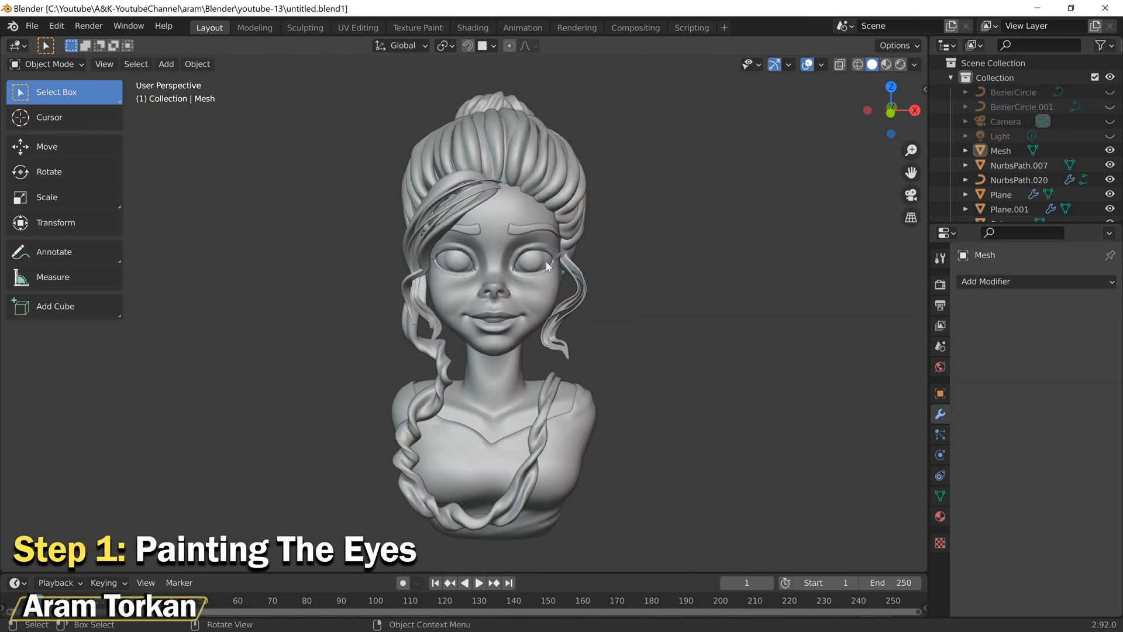
# Step: Hide the hair, head, eyebrows, body and remaining bust parts, keeping only the two eyeballs
pyautogui.keyDown('shift'); pyautogui.click(512, 106); pyautogui.keyUp('shift')
pyautogui.keyDown('shift'); pyautogui.click(516, 199); pyautogui.keyUp('shift')
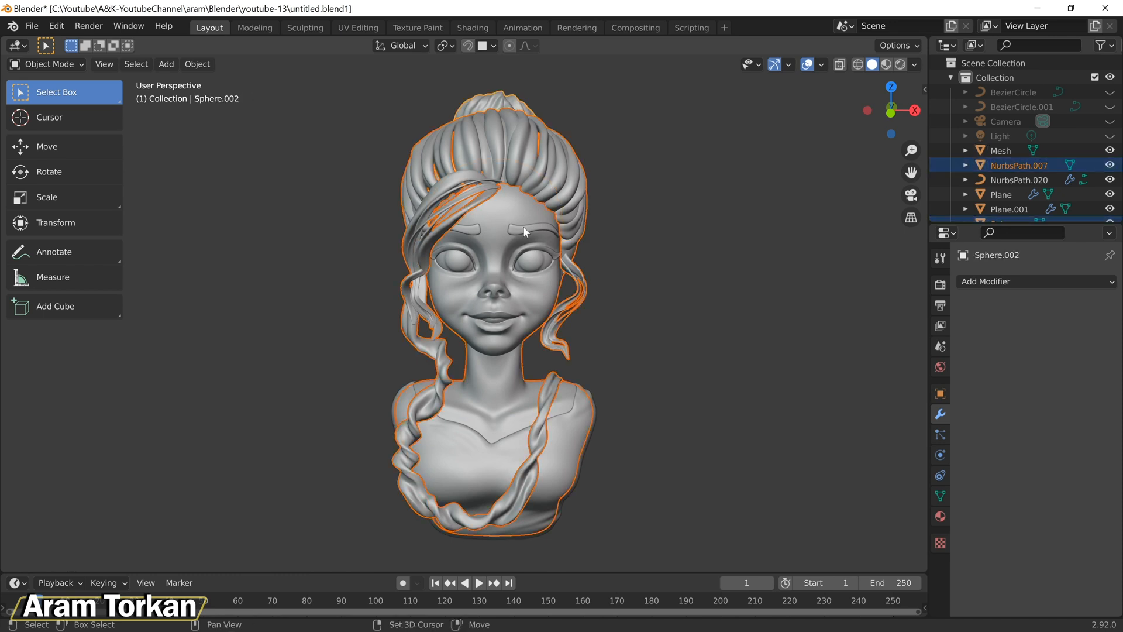
pyautogui.keyDown('shift'); pyautogui.click(520, 229); pyautogui.keyUp('shift')
pyautogui.keyDown('shift'); pyautogui.click(551, 252); pyautogui.keyUp('shift')
pyautogui.keyDown('shift'); pyautogui.click(569, 416); pyautogui.keyUp('shift')
pyautogui.press('h')
pyautogui.moveTo(559, 103); pyautogui.dragTo(505, 178)
pyautogui.press('h')
# Step: Add a Subdivision Surface modifier to the eyeballs
pyautogui.scroll(2, 567, 244)
pyautogui.keyDown('shift'); pyautogui.moveTo(600, 228); pyautogui.dragTo(597, 322, button='middle'); pyautogui.keyUp('shift')
pyautogui.moveTo(593, 266); pyautogui.dragTo(554, 279, button='middle')
pyautogui.scroll(4, 554, 279)
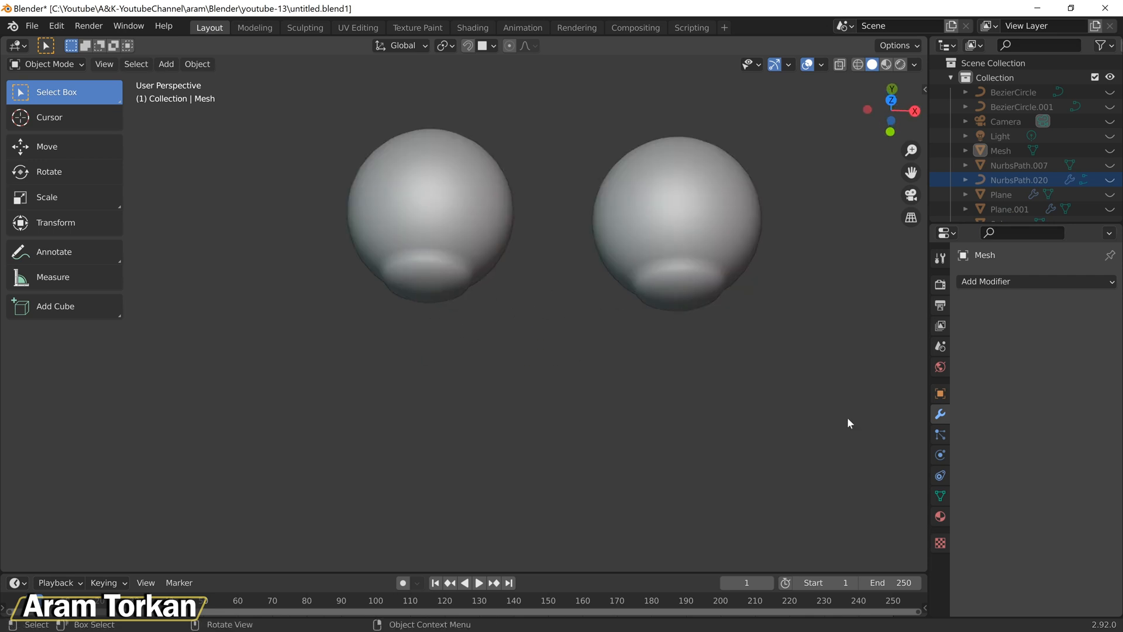
pyautogui.click(1008, 282)
pyautogui.click(698, 241)
pyautogui.click(813, 263)
pyautogui.click(695, 213)
pyautogui.click(1009, 282)
pyautogui.click(834, 548)
# Step: Collapse the Mirror and Subdivision modifier settings and show the eyeballs in Material Preview shading
pyautogui.moveTo(731, 241); pyautogui.dragTo(787, 155, button='middle')
pyautogui.scroll(2, 724, 330)
pyautogui.scroll(-4, 687, 321)
pyautogui.moveTo(687, 320); pyautogui.dragTo(560, 309, button='middle')
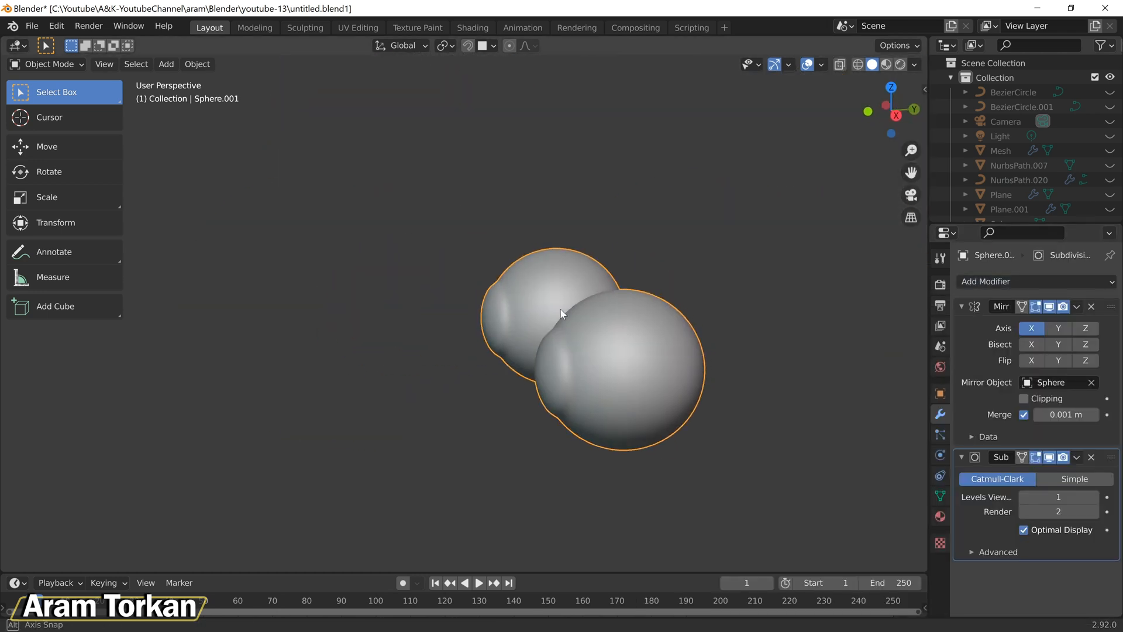
pyautogui.scroll(5, 550, 409)
pyautogui.scroll(-2, 643, 420)
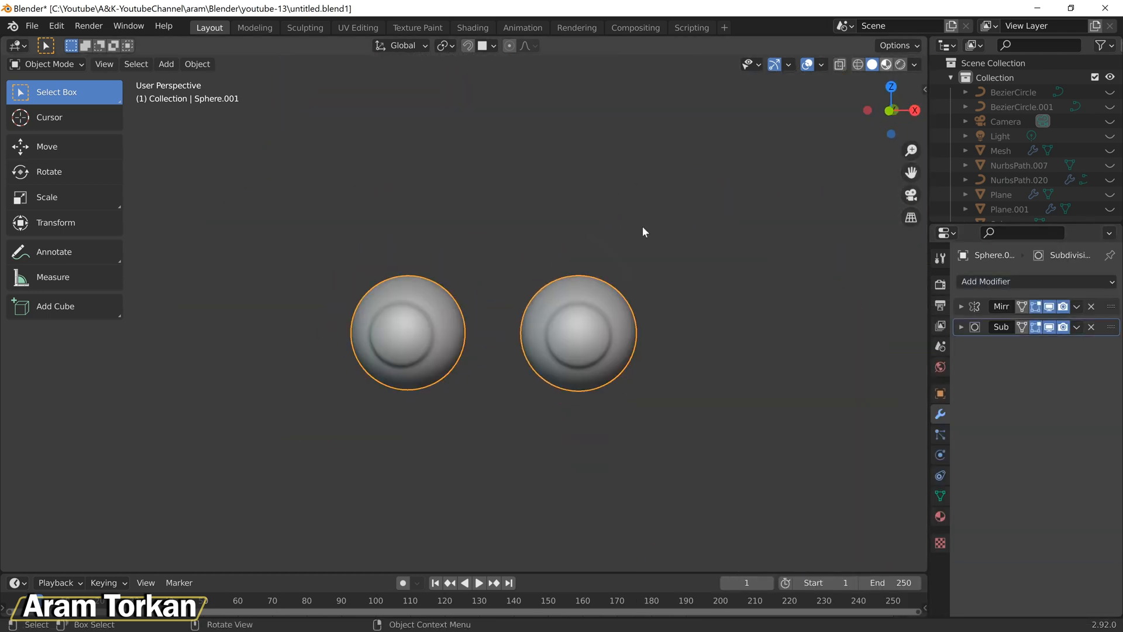
pyautogui.press('z')
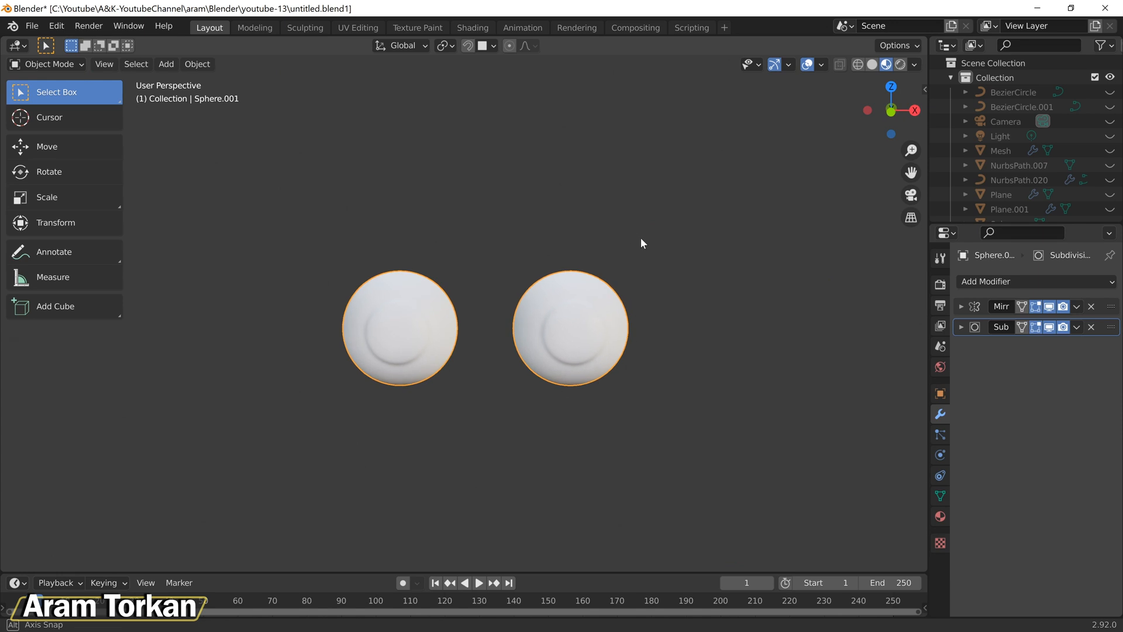
# Step: Unhide the scene light and show the eyeballs from the right side in Rendered shading
pyautogui.click(1098, 136)
pyautogui.press('`')
pyautogui.click(870, 260)
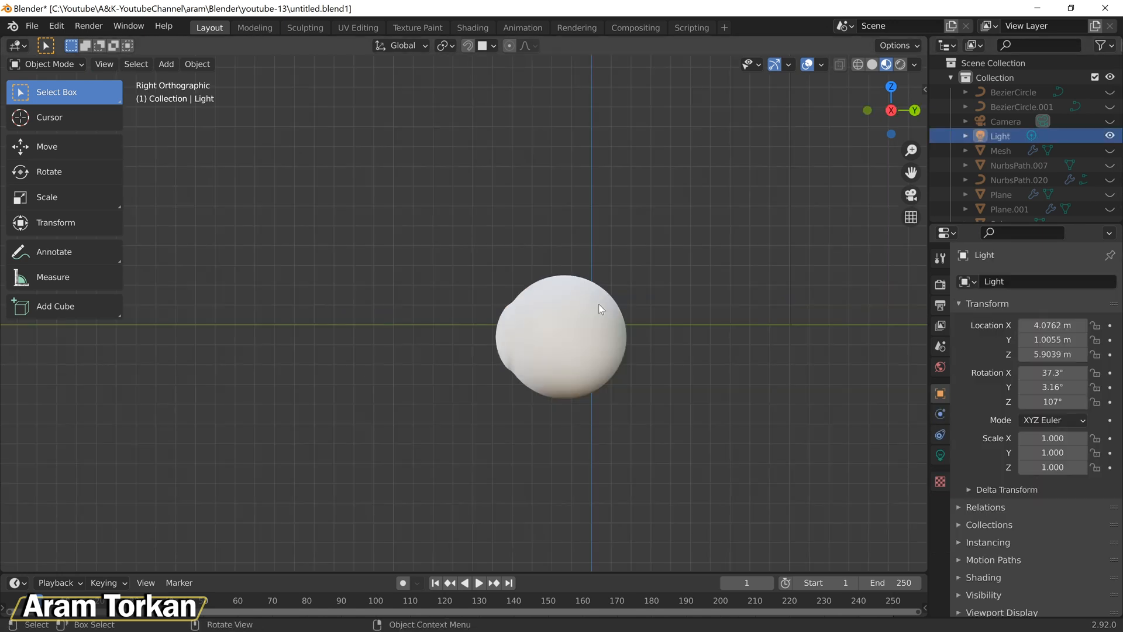
pyautogui.scroll(-3, 598, 303)
pyautogui.press('z')
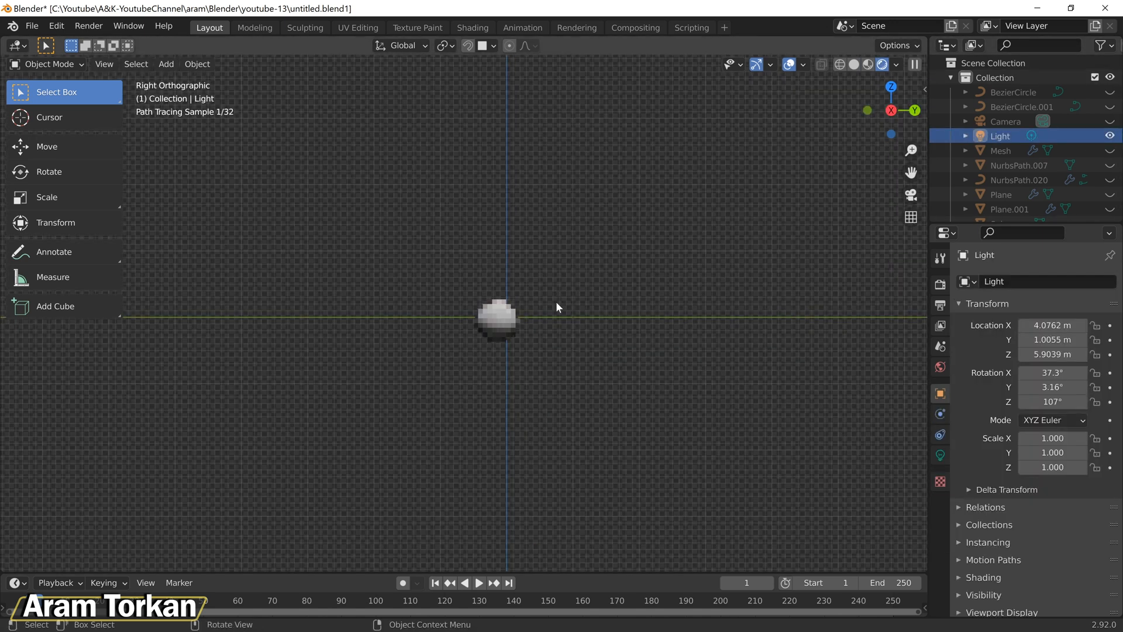
# Step: Move the light in front of the eyeballs in the right view, to about Y -4.93 m and Z 0.04 m
pyautogui.click(998, 151)
pyautogui.click(1003, 135)
pyautogui.scroll(-8, 596, 254)
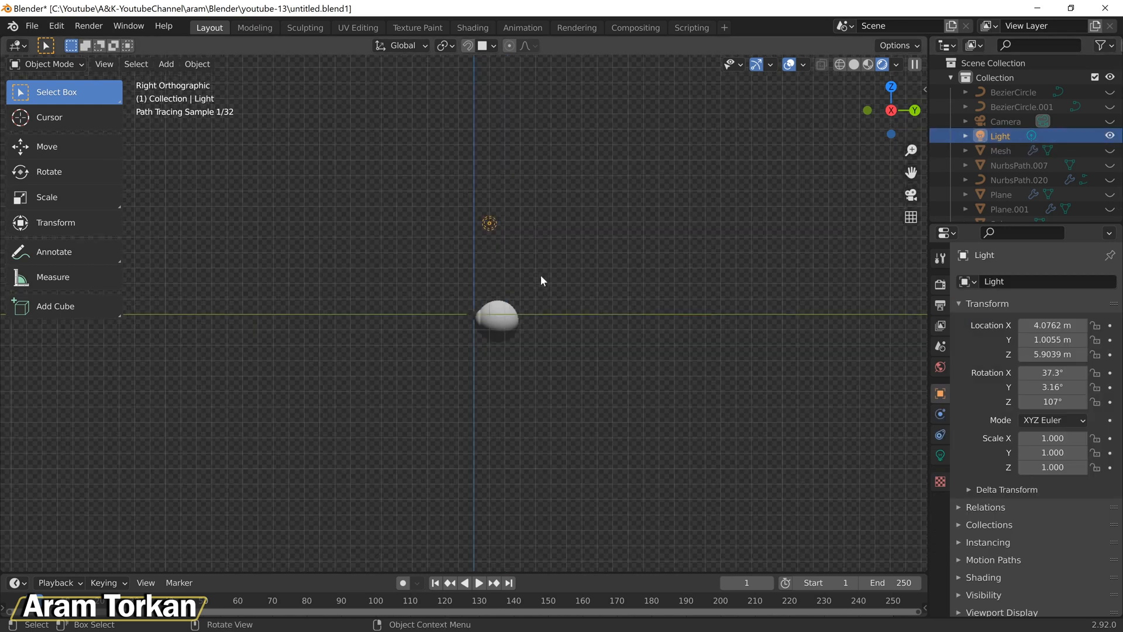
pyautogui.press('g')
pyautogui.click(403, 314)
pyautogui.scroll(9, 475, 351)
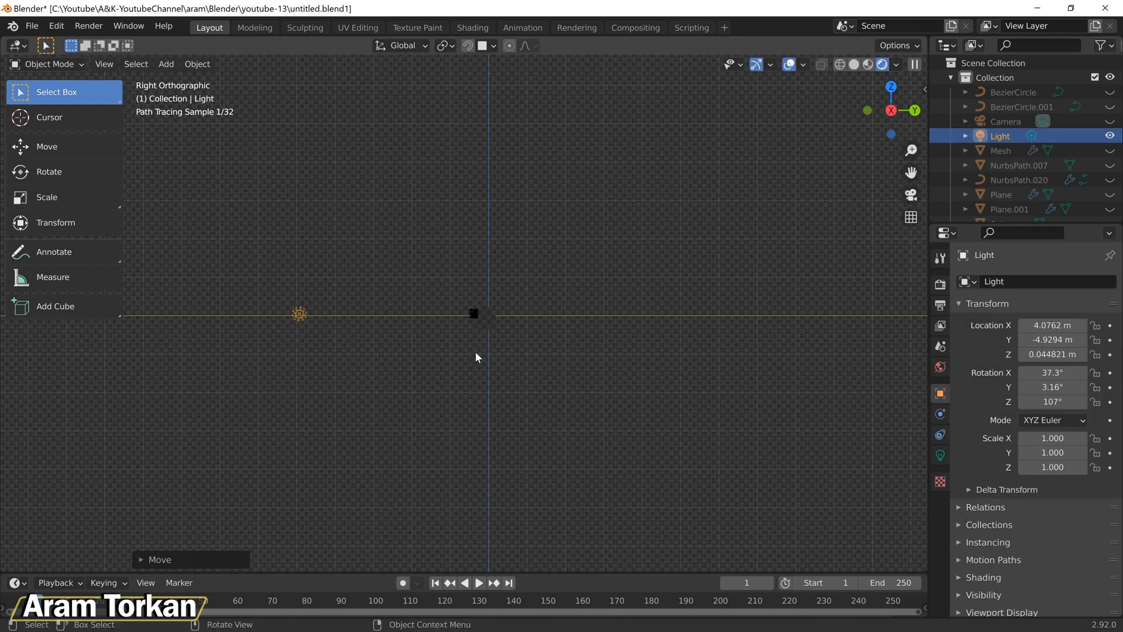
# Step: Return to Material Preview and centre the light between the eyeballs from the top view, at about X -0.08 m, ending in front view
pyautogui.click(886, 65)
pyautogui.moveTo(477, 272); pyautogui.dragTo(575, 285, button='middle')
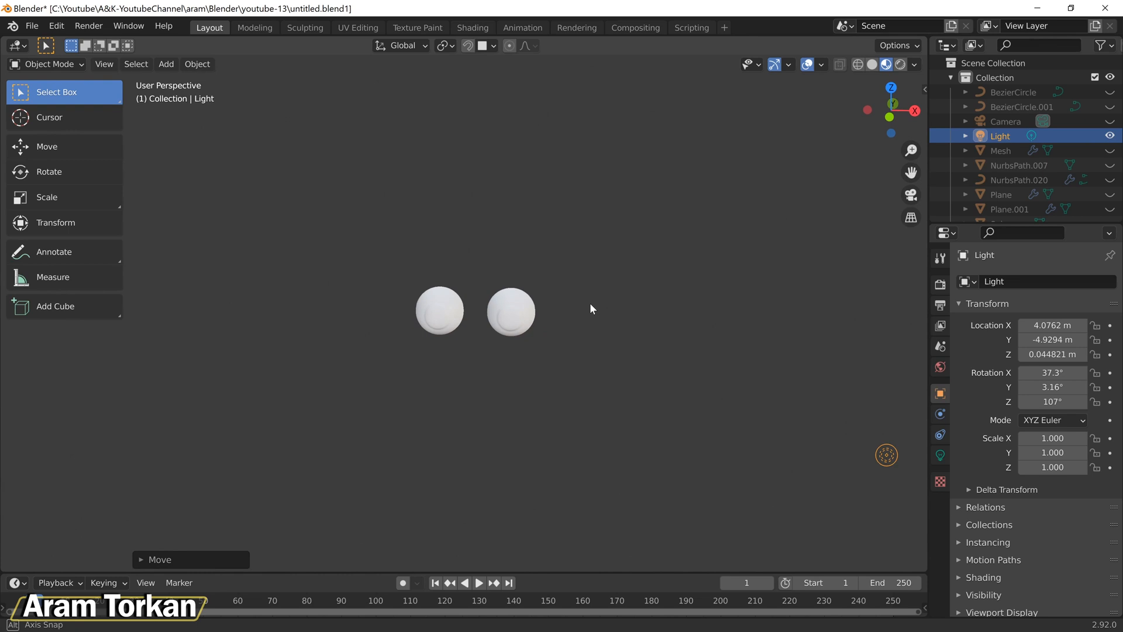
pyautogui.press('KP_7')
pyautogui.scroll(-2, 627, 378)
pyautogui.press('g')
pyautogui.click(471, 498)
pyautogui.press('KP_1')
pyautogui.scroll(5, 498, 328)
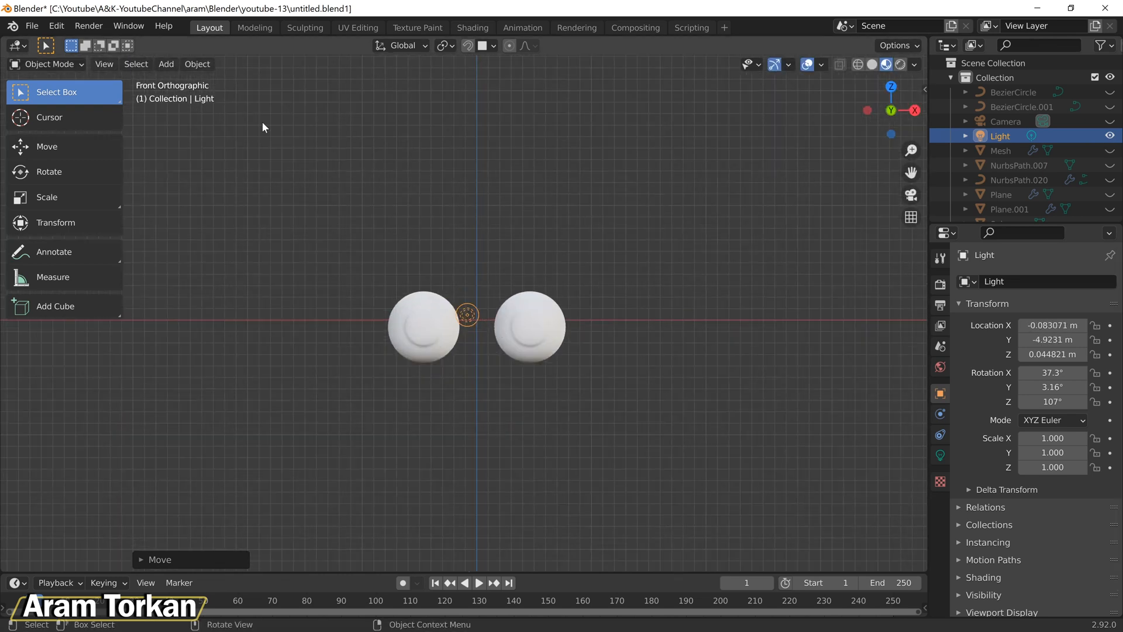
# Step: Split the 3D viewport into two side-by-side areas, select the eyeballs and switch them to Vertex Paint mode
pyautogui.moveTo(3, 39); pyautogui.dragTo(410, 62)
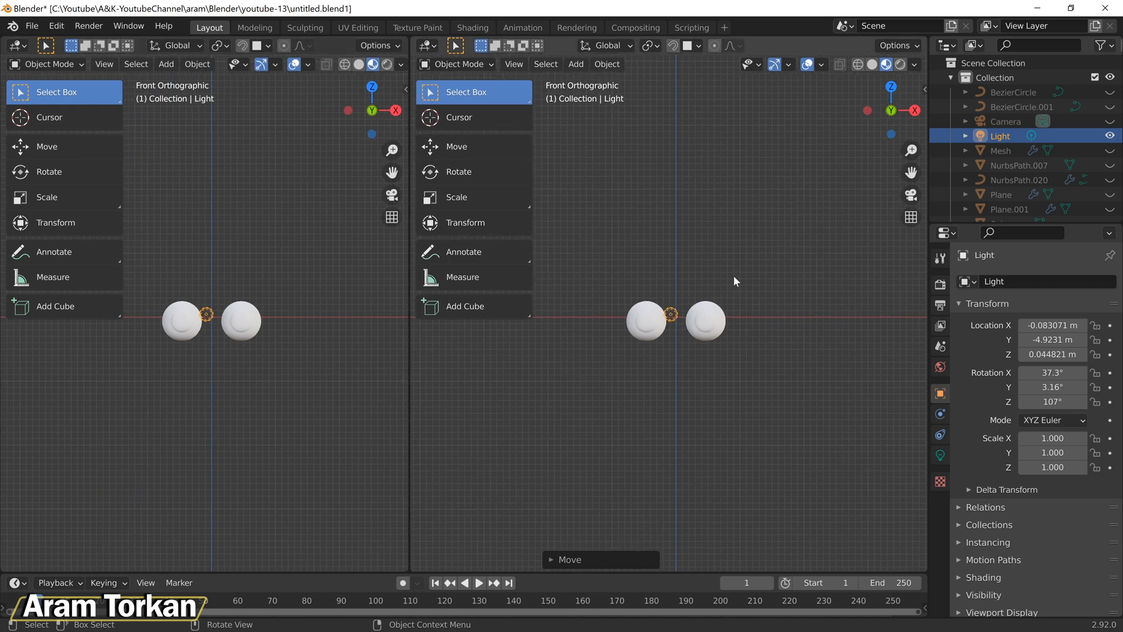
pyautogui.click(735, 281)
pyautogui.click(706, 322)
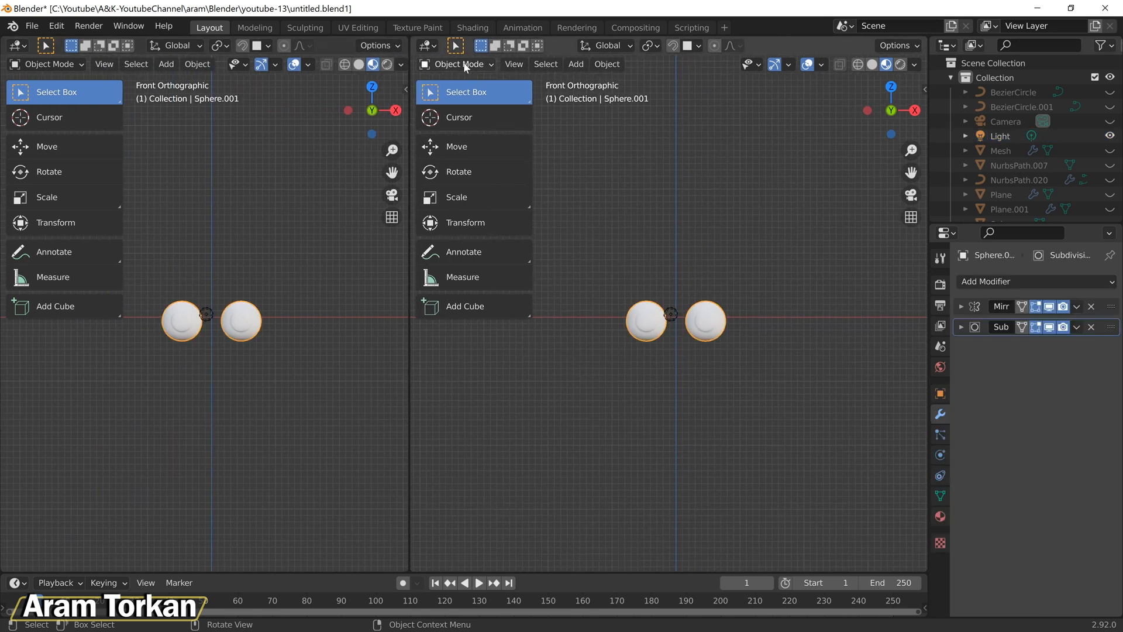
pyautogui.click(459, 64)
pyautogui.click(467, 129)
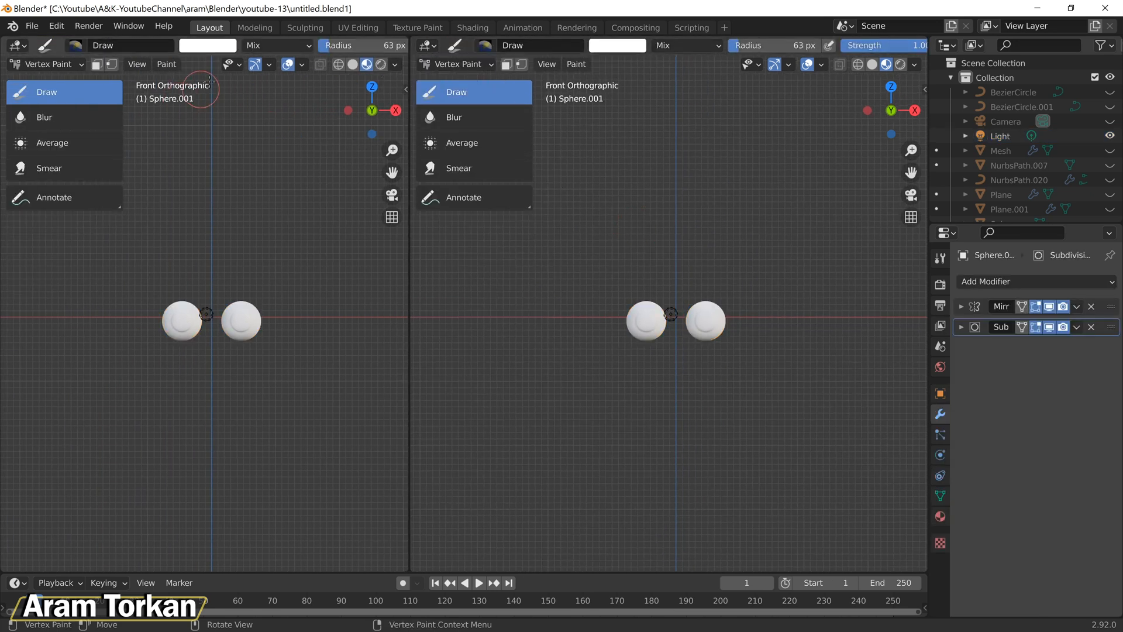
# Step: Turn the newly split area into a Shader Editor, narrow its sidebar and create a new material for the eyeballs
pyautogui.click(17, 45)
pyautogui.click(51, 179)
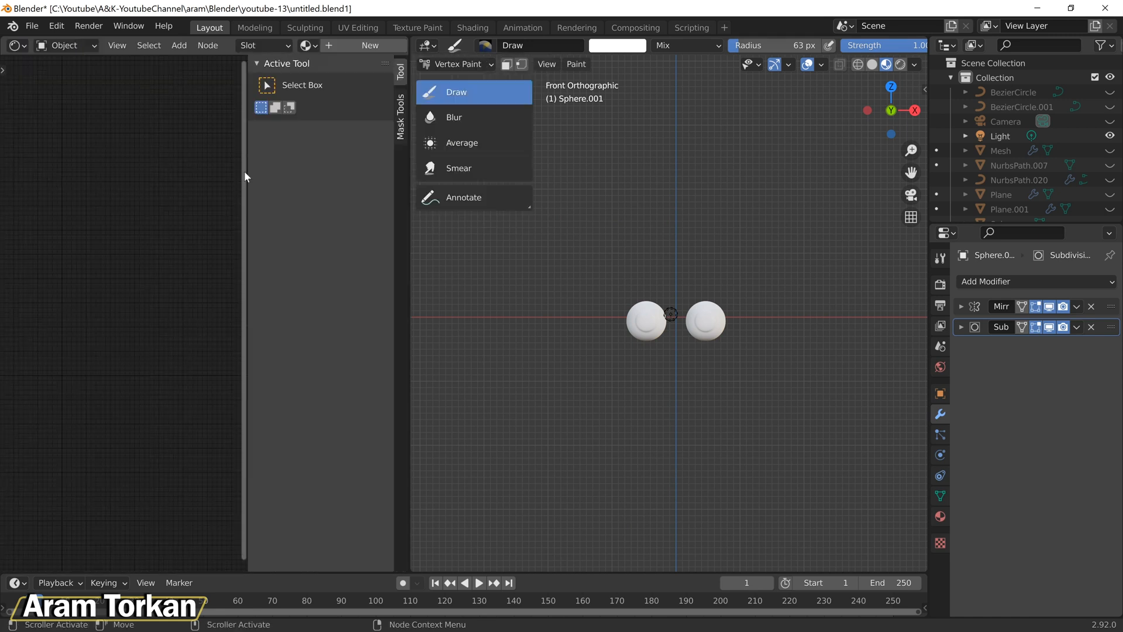
pyautogui.moveTo(246, 171); pyautogui.dragTo(369, 172)
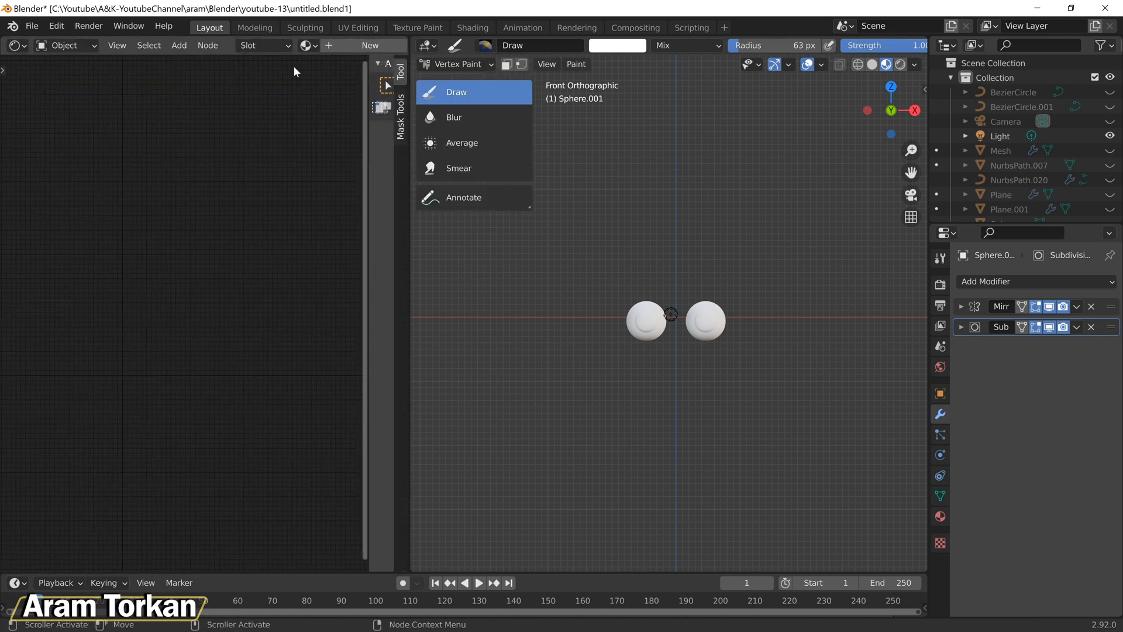
pyautogui.click(333, 44)
pyautogui.scroll(4, 170, 426)
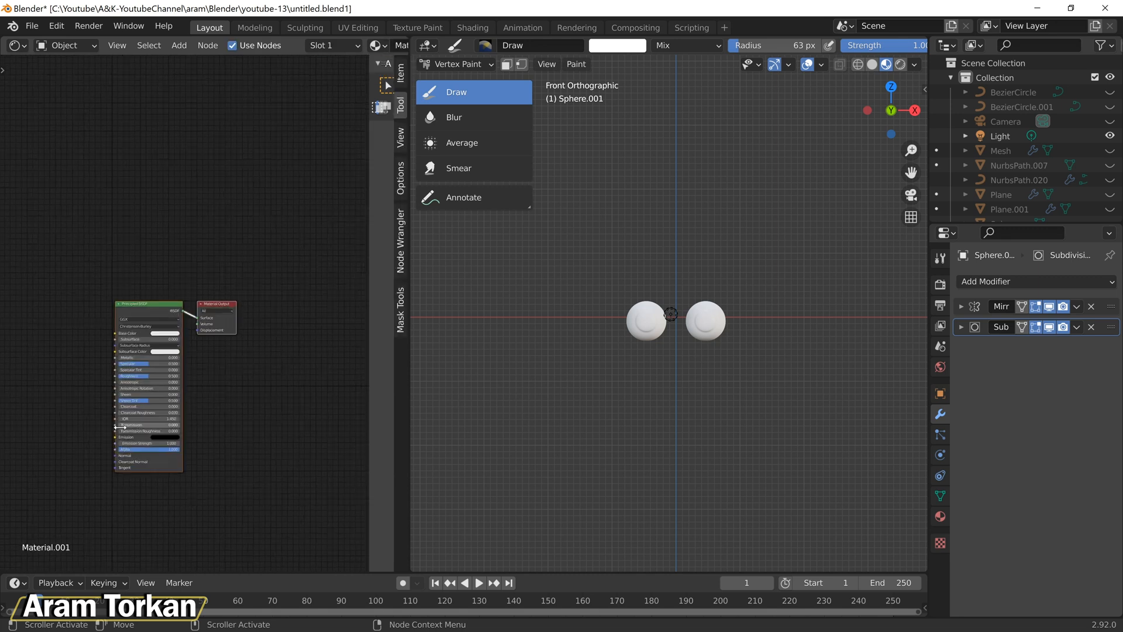
pyautogui.moveTo(237, 375); pyautogui.dragTo(396, 259, button='middle')
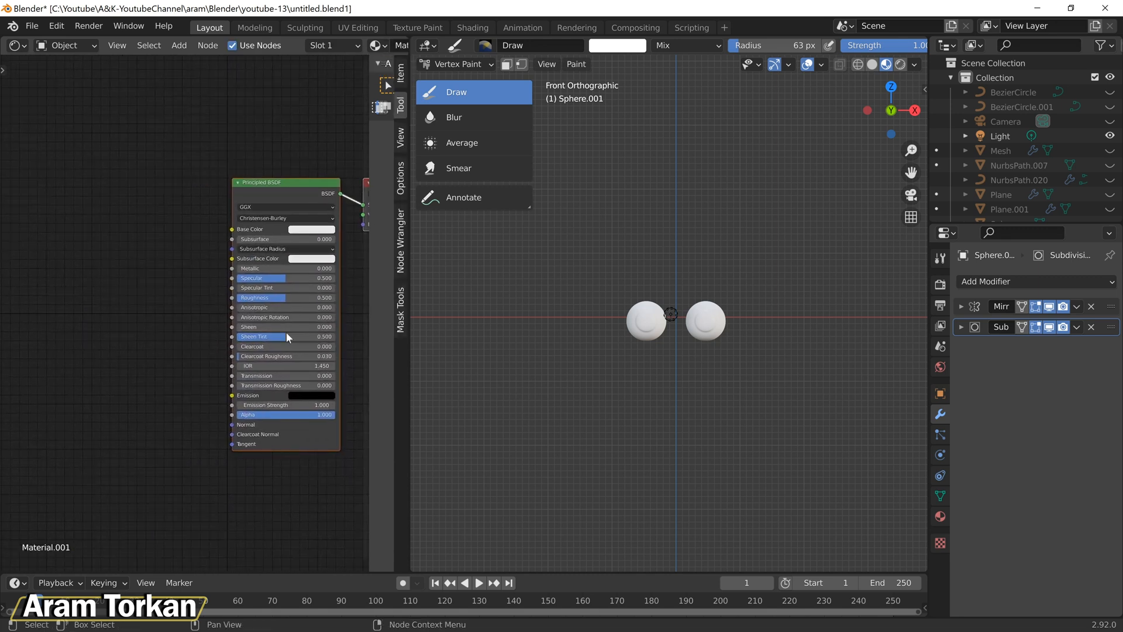
# Step: Add a vertex color layer named Eyes to the eyeball mesh
pyautogui.click(940, 434)
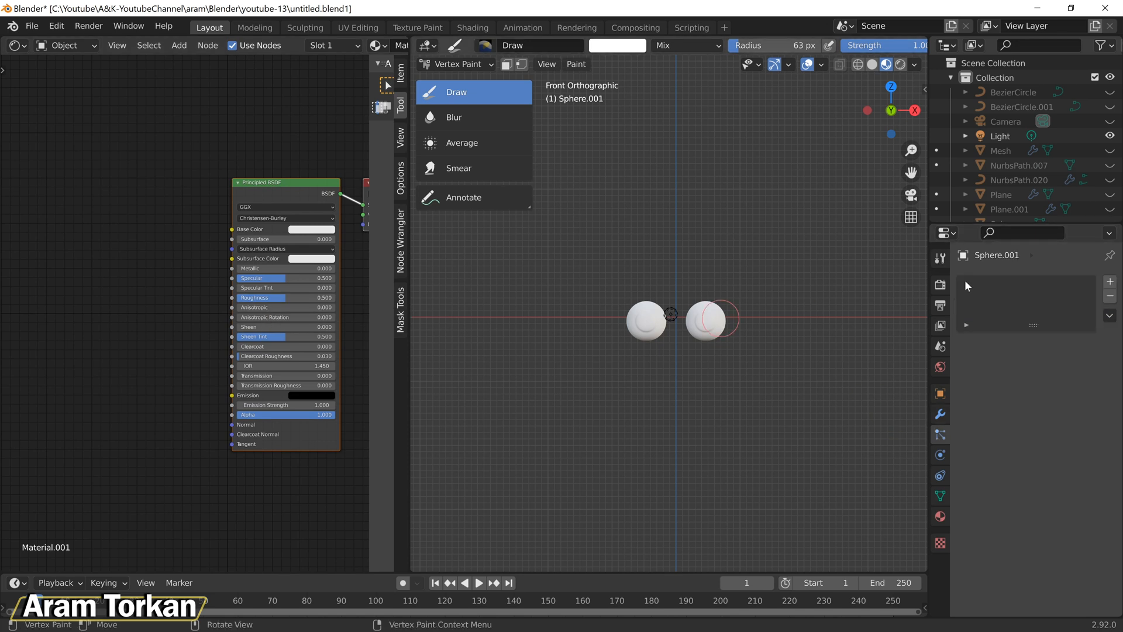
pyautogui.click(939, 258)
pyautogui.scroll(-5, 1029, 410)
pyautogui.scroll(-3, 1041, 526)
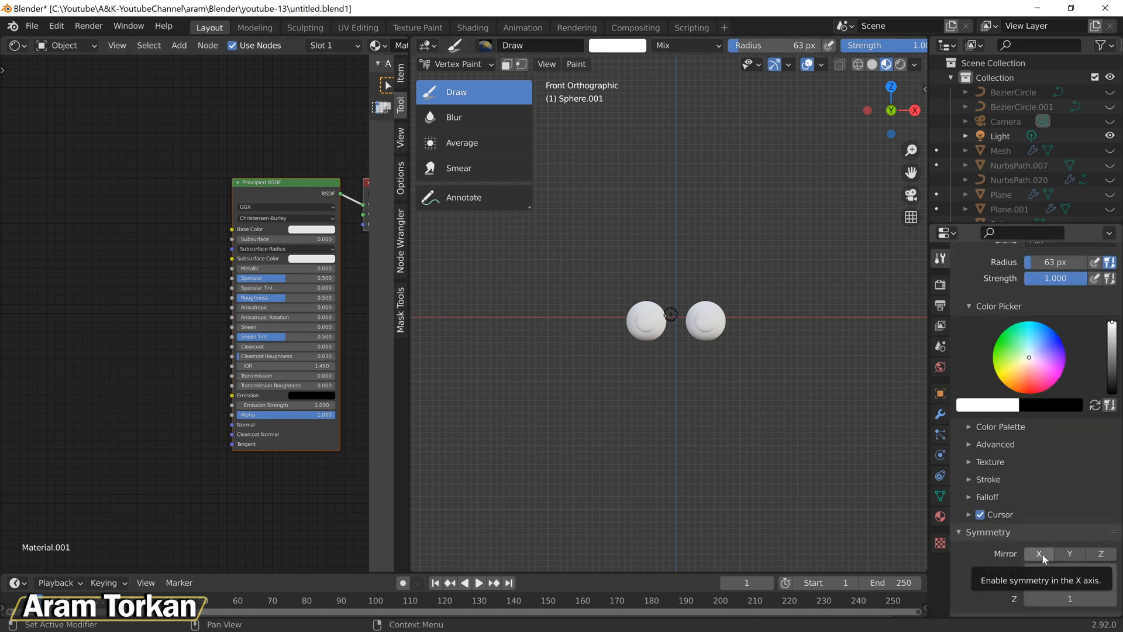
pyautogui.click(960, 533)
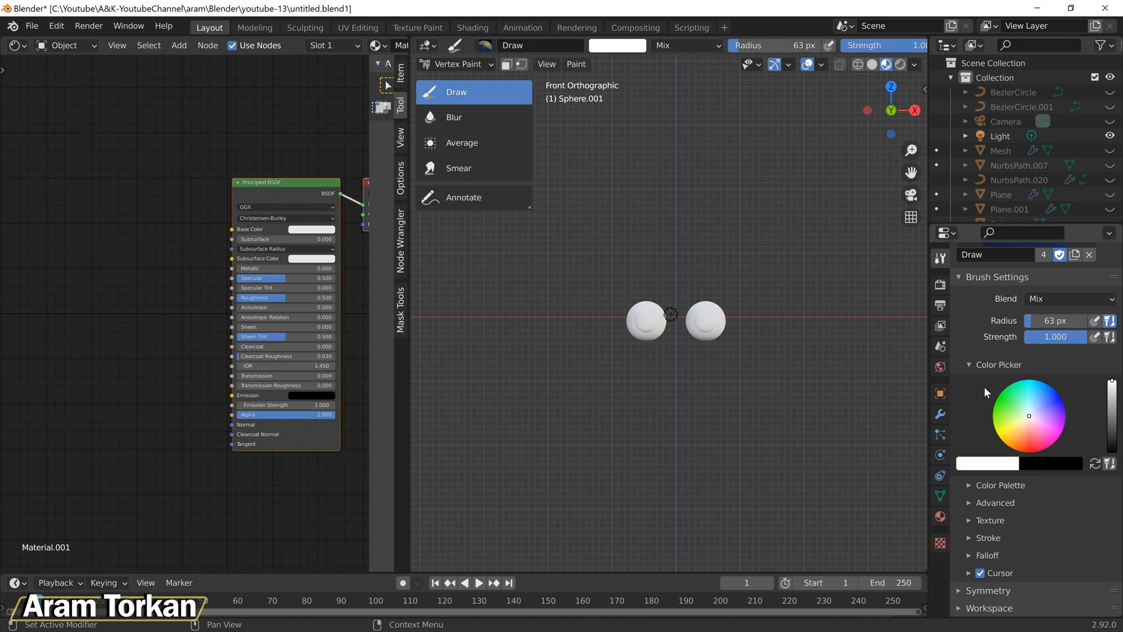
pyautogui.click(940, 435)
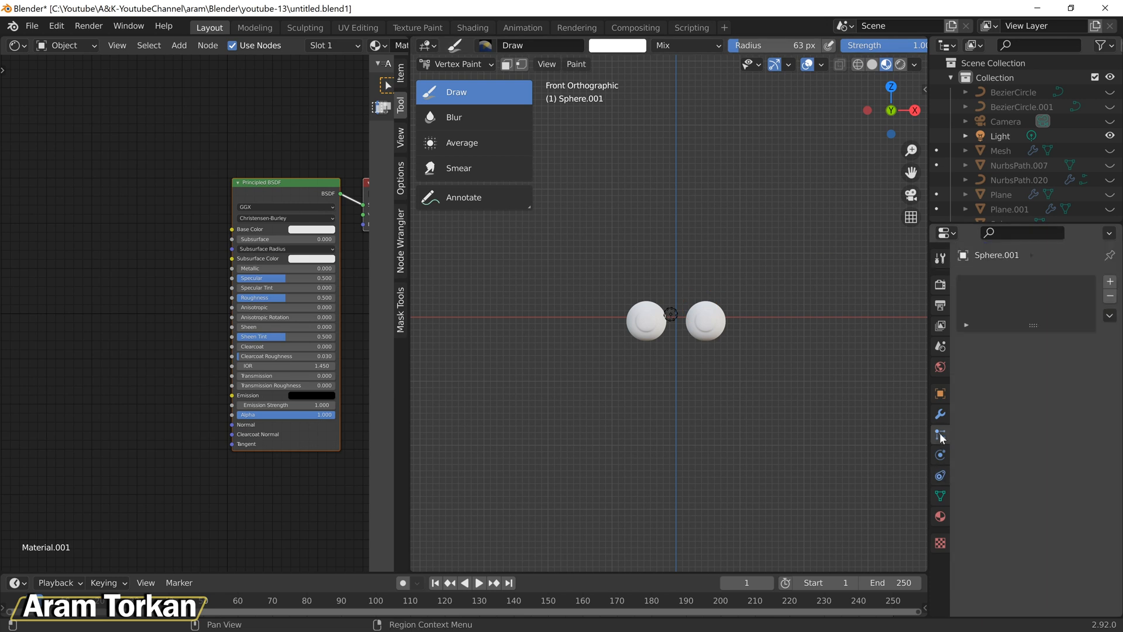
pyautogui.click(941, 496)
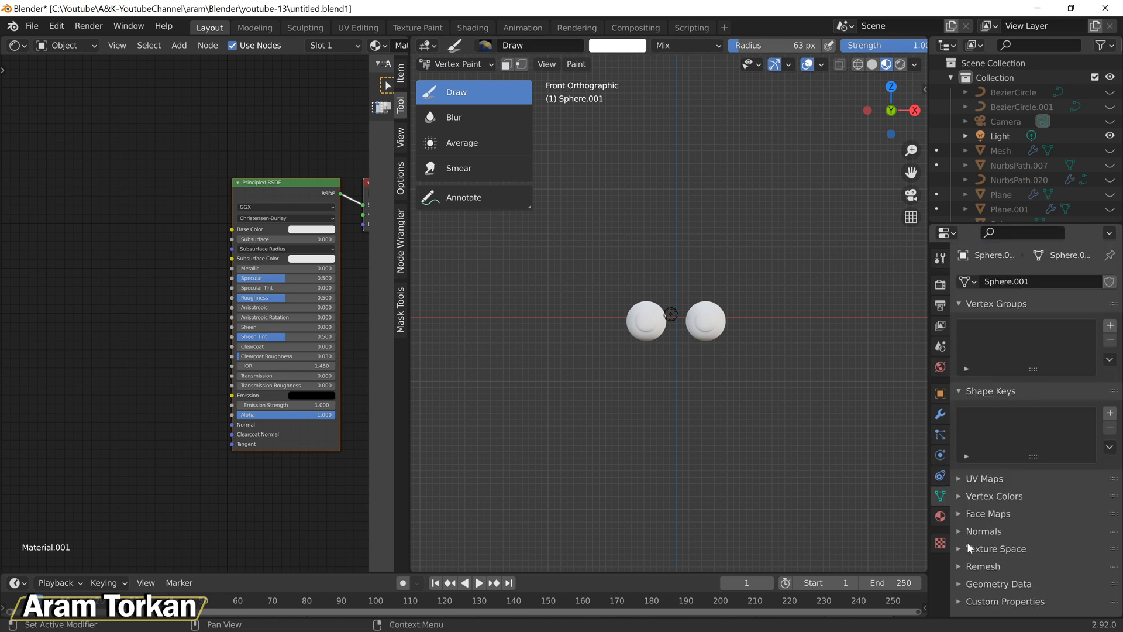
pyautogui.click(964, 496)
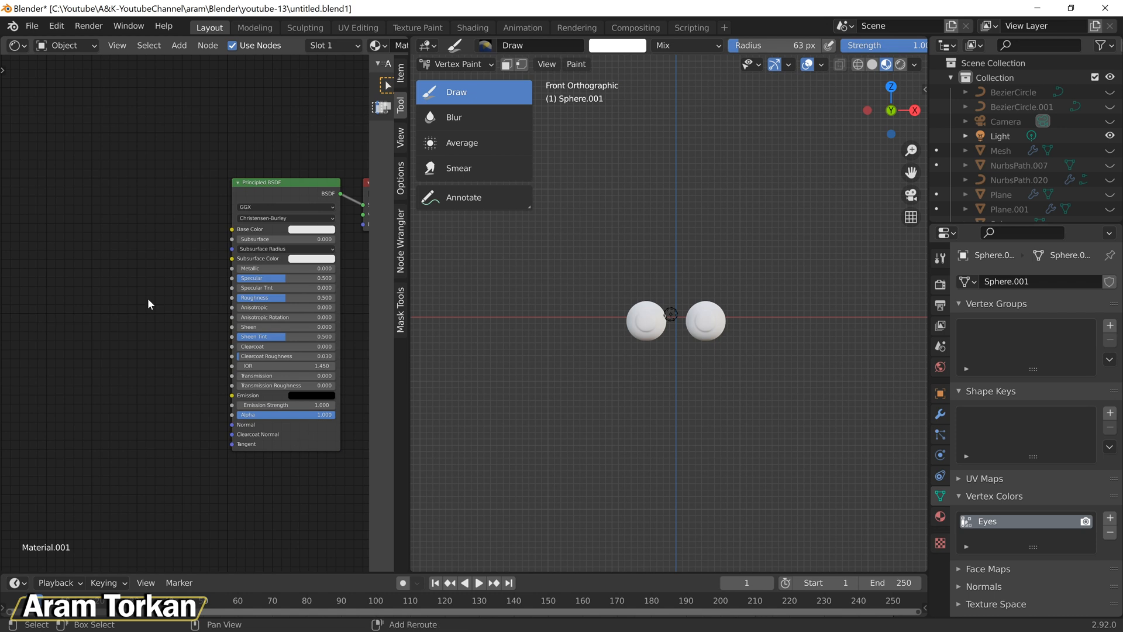
# Step: Feed the Eyes vertex color node's Color into the Principled BSDF's Base Color, and set Specular to 0.820 and Roughness to 0.040
pyautogui.hotkey('shift', 'a')
pyautogui.moveTo(163, 303)
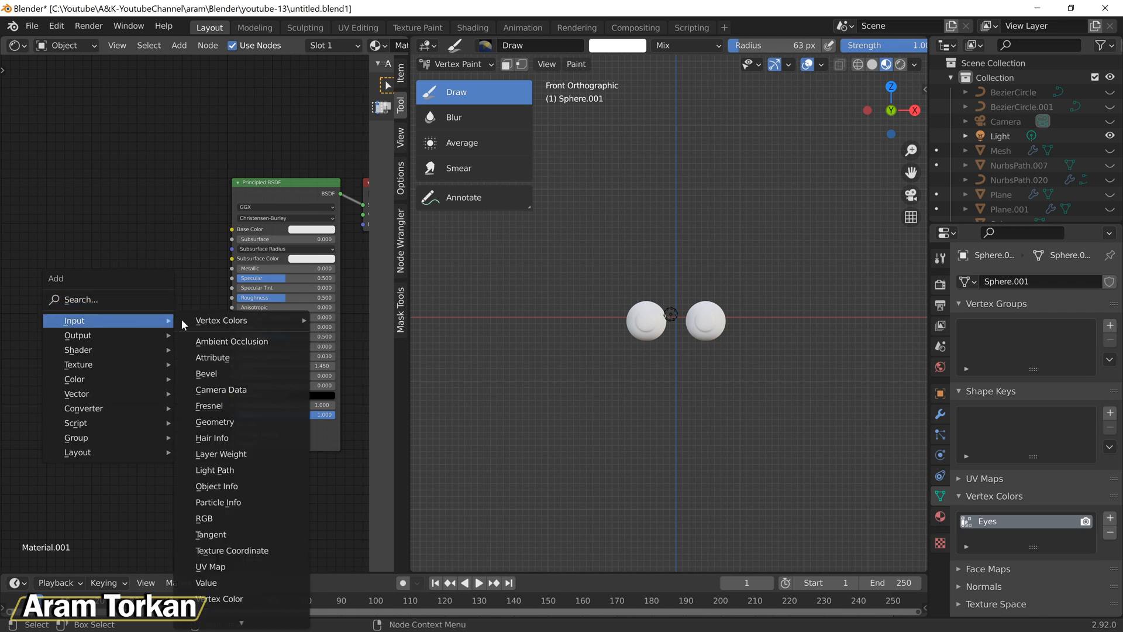
pyautogui.moveTo(233, 328)
pyautogui.click(333, 320)
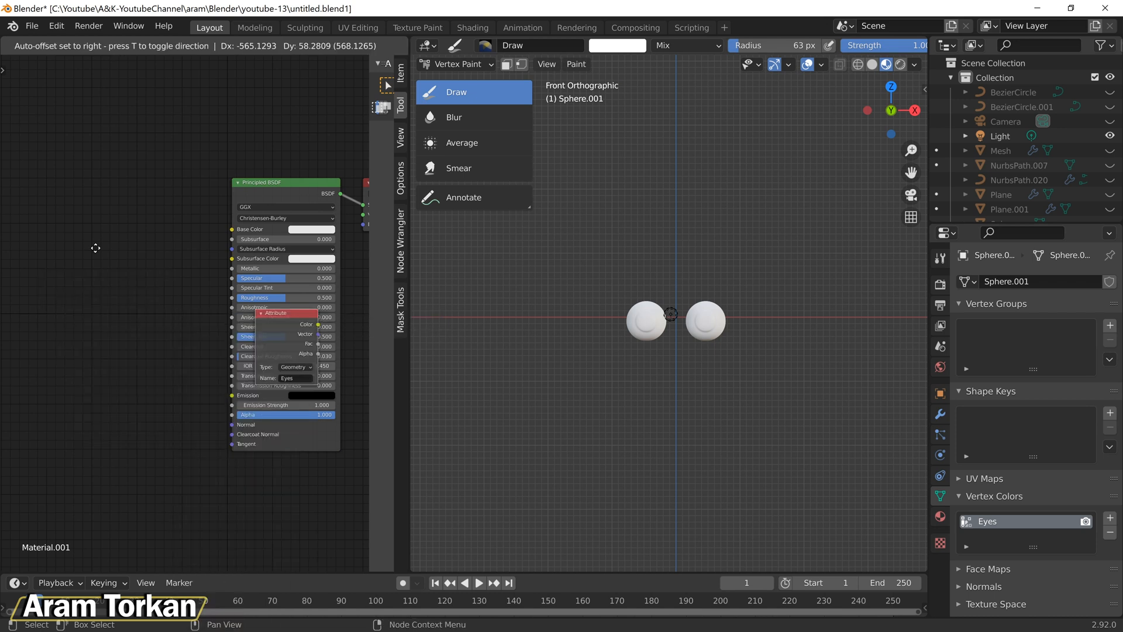
pyautogui.click(76, 204)
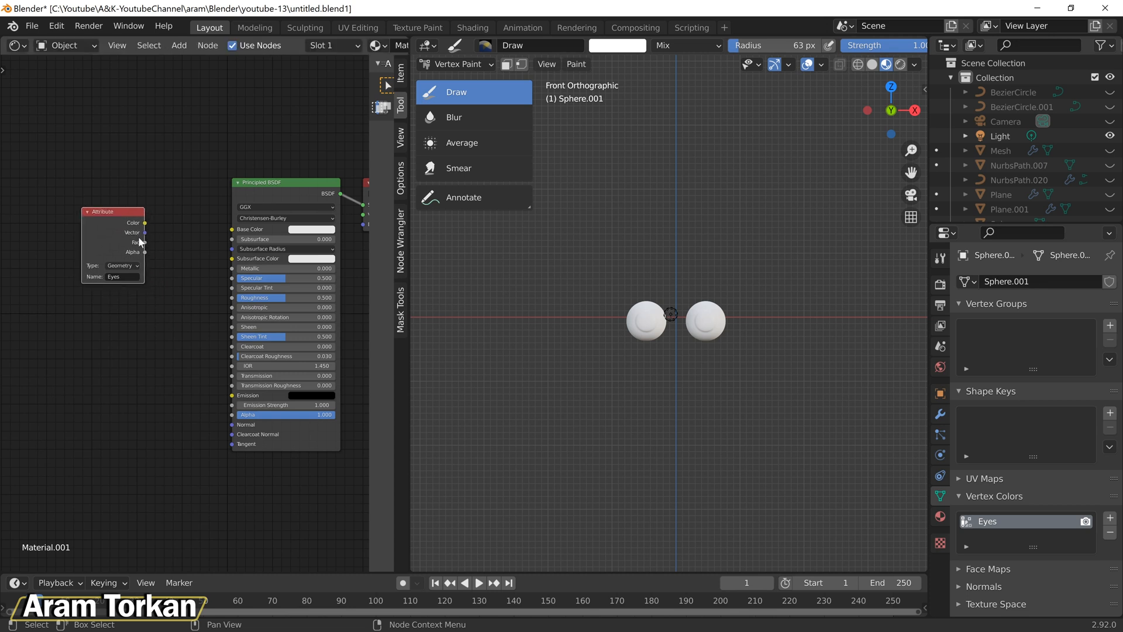
pyautogui.moveTo(145, 224); pyautogui.dragTo(233, 229)
pyautogui.moveTo(120, 211); pyautogui.dragTo(61, 192)
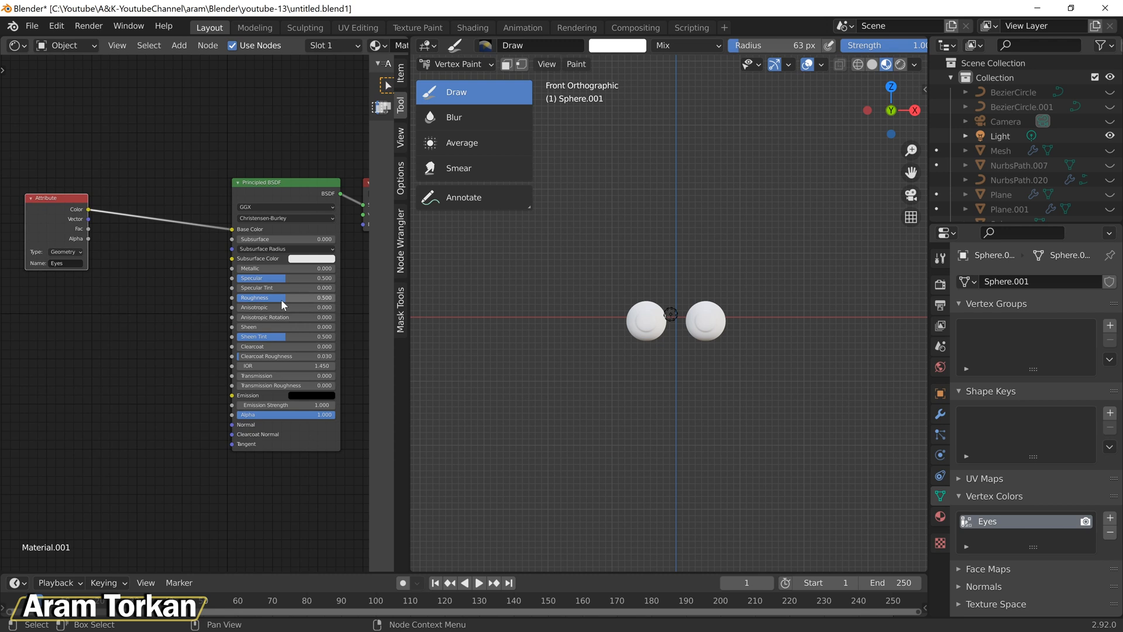
pyautogui.scroll(7, 713, 362)
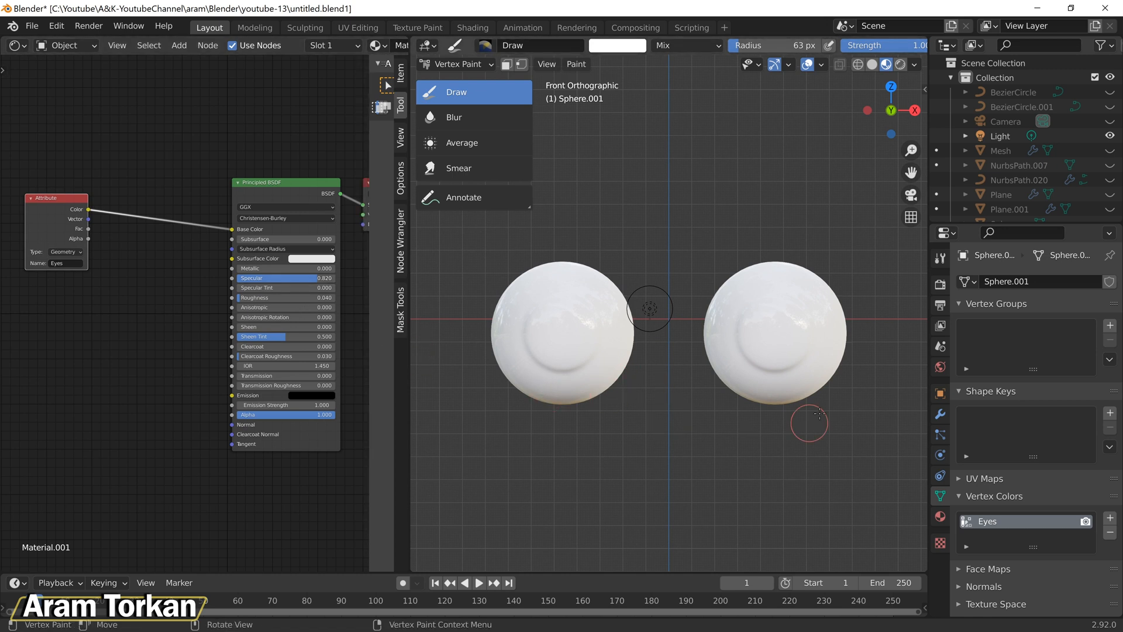
# Step: Expand the brush's color palette settings and assign a palette to it
pyautogui.keyDown('shift'); pyautogui.moveTo(854, 393); pyautogui.dragTo(812, 394, button='middle'); pyautogui.keyUp('shift')
pyautogui.scroll(-2, 973, 491)
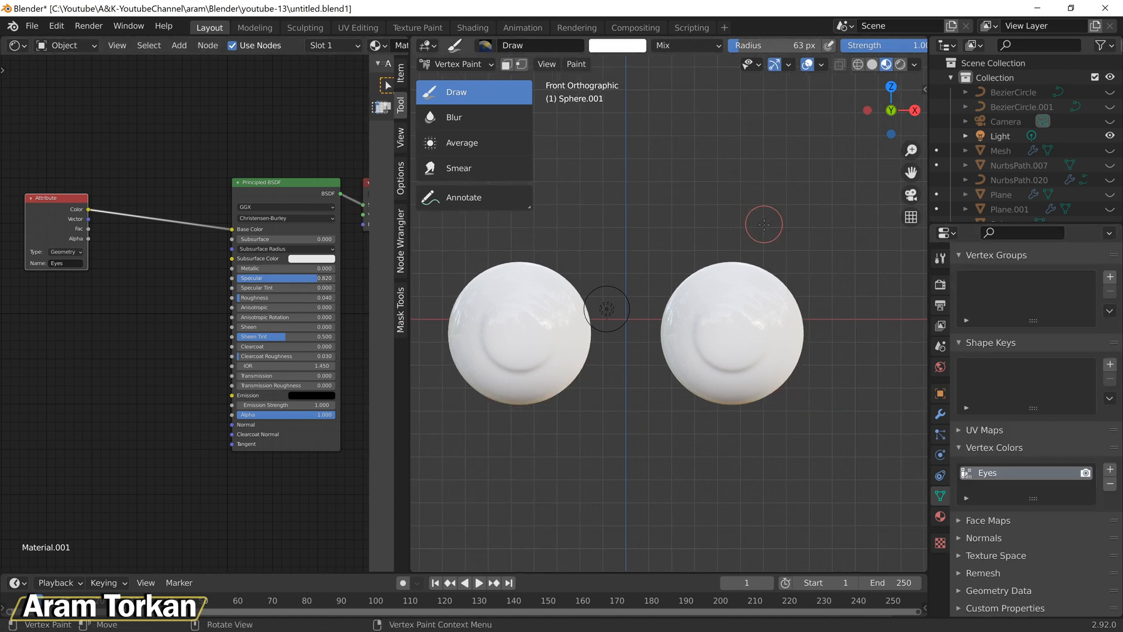
pyautogui.click(941, 257)
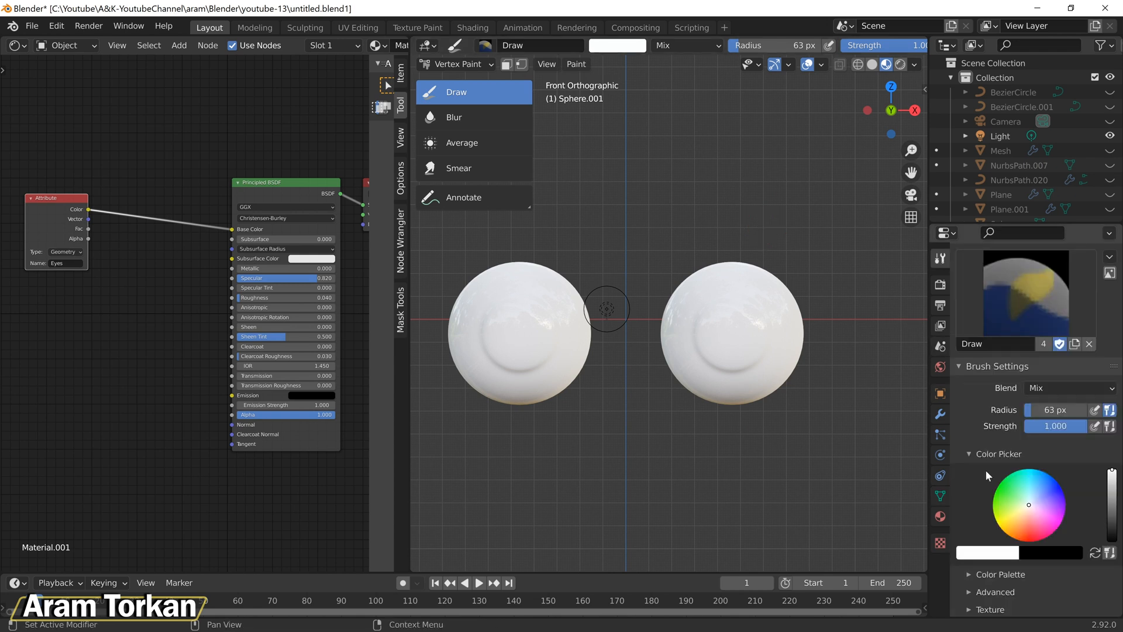
pyautogui.scroll(-4, 985, 469)
pyautogui.click(968, 485)
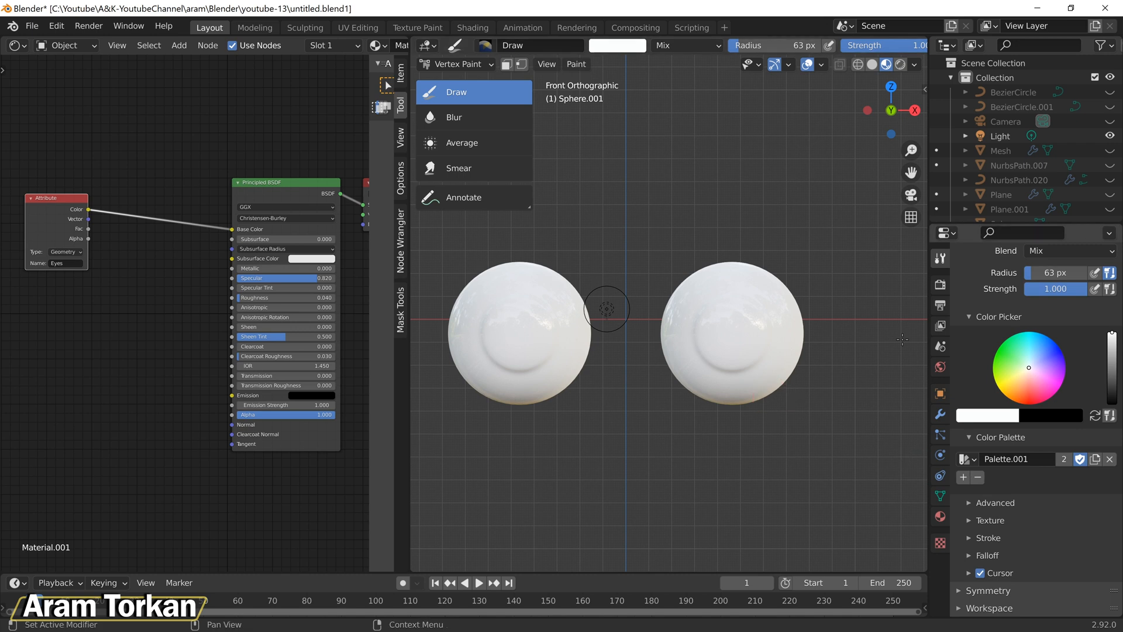
# Step: Set the brush color to black and store it as a swatch in the palette
pyautogui.click(617, 45)
pyautogui.moveTo(713, 136); pyautogui.dragTo(714, 158)
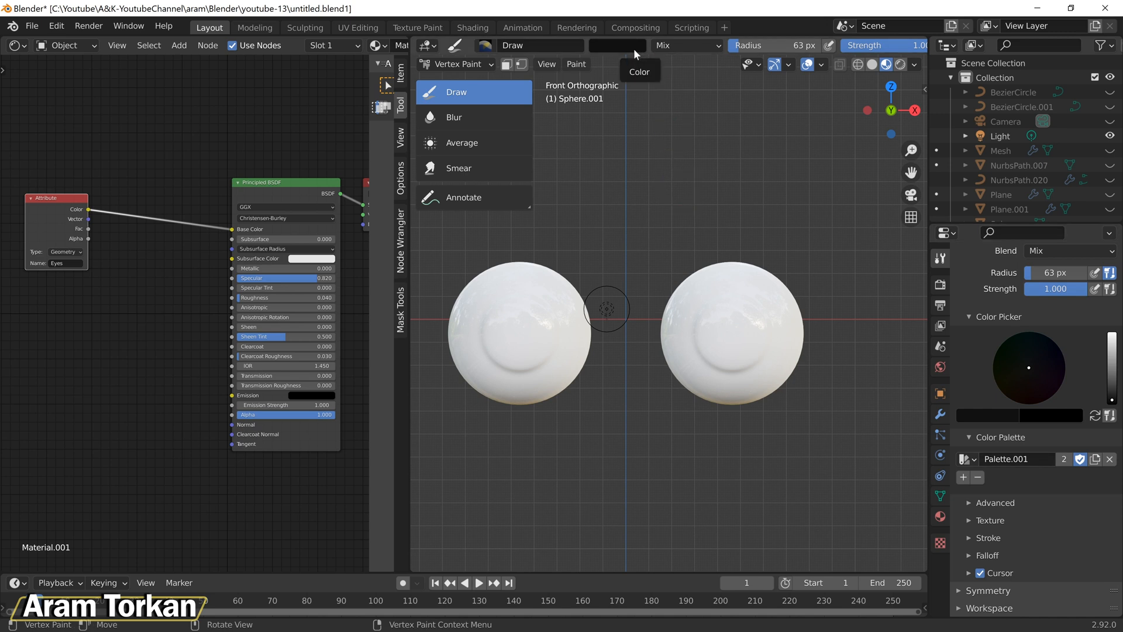
pyautogui.click(966, 477)
# Step: Frame the eyeball up close and enable Scene Lights and Scene World in the viewport shading
pyautogui.press('KP_Decimal')
pyautogui.click(914, 64)
pyautogui.moveTo(831, 136); pyautogui.dragTo(831, 153)
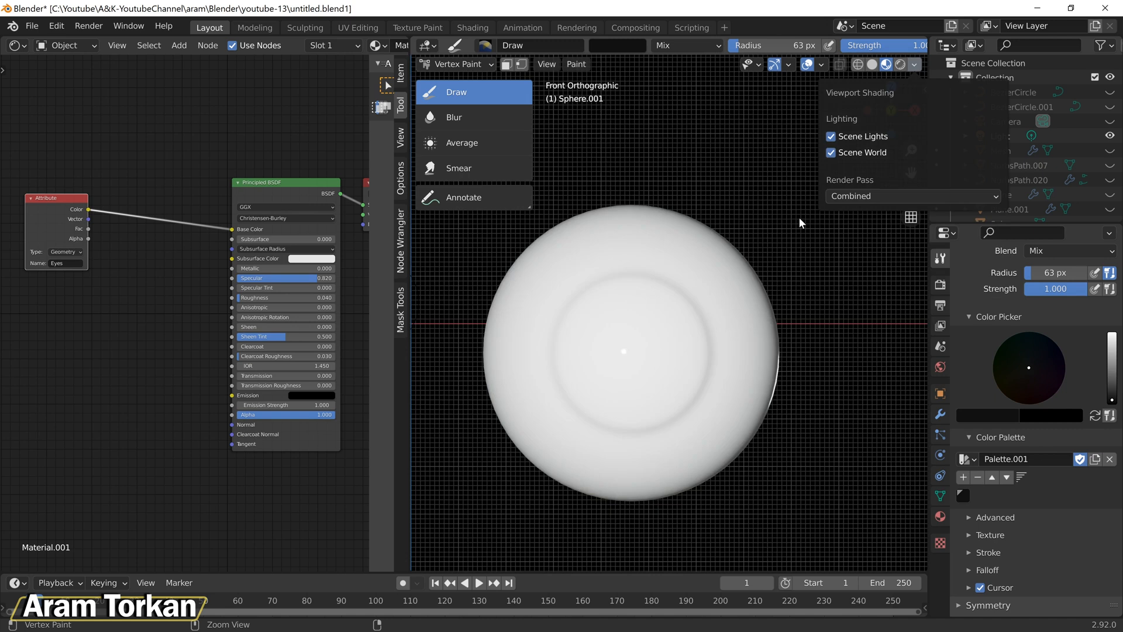
# Step: Paint the circular iris area on the front of the eyeball solid black with the Draw brush at strength 1.000
pyautogui.moveTo(669, 387)
pyautogui.mouseDown()
pyautogui.moveTo(620, 351)
pyautogui.moveTo(587, 366)
pyautogui.mouseUp()
pyautogui.moveTo(593, 317)
pyautogui.mouseDown()
pyautogui.moveTo(612, 401)
pyautogui.moveTo(619, 314)
pyautogui.moveTo(649, 313)
pyautogui.mouseUp()
pyautogui.scroll(2, 667, 313)
pyautogui.moveTo(637, 456)
pyautogui.mouseDown()
pyautogui.moveTo(535, 341)
pyautogui.moveTo(541, 445)
pyautogui.moveTo(555, 293)
pyautogui.moveTo(584, 269)
pyautogui.moveTo(574, 450)
pyautogui.moveTo(606, 459)
pyautogui.moveTo(700, 357)
pyautogui.moveTo(697, 441)
pyautogui.moveTo(619, 472)
pyautogui.mouseUp()
pyautogui.moveTo(708, 404)
pyautogui.mouseDown()
pyautogui.moveTo(704, 318)
pyautogui.moveTo(644, 261)
pyautogui.moveTo(656, 367)
pyautogui.mouseUp()
pyautogui.scroll(-2, 655, 368)
# Step: Paint the lower part of the iris brown (hue 0.111, saturation 0.829) with an 81 px brush at 0.473 strength, undoing the last stroke
pyautogui.click(619, 47)
pyautogui.moveTo(715, 168); pyautogui.dragTo(714, 94)
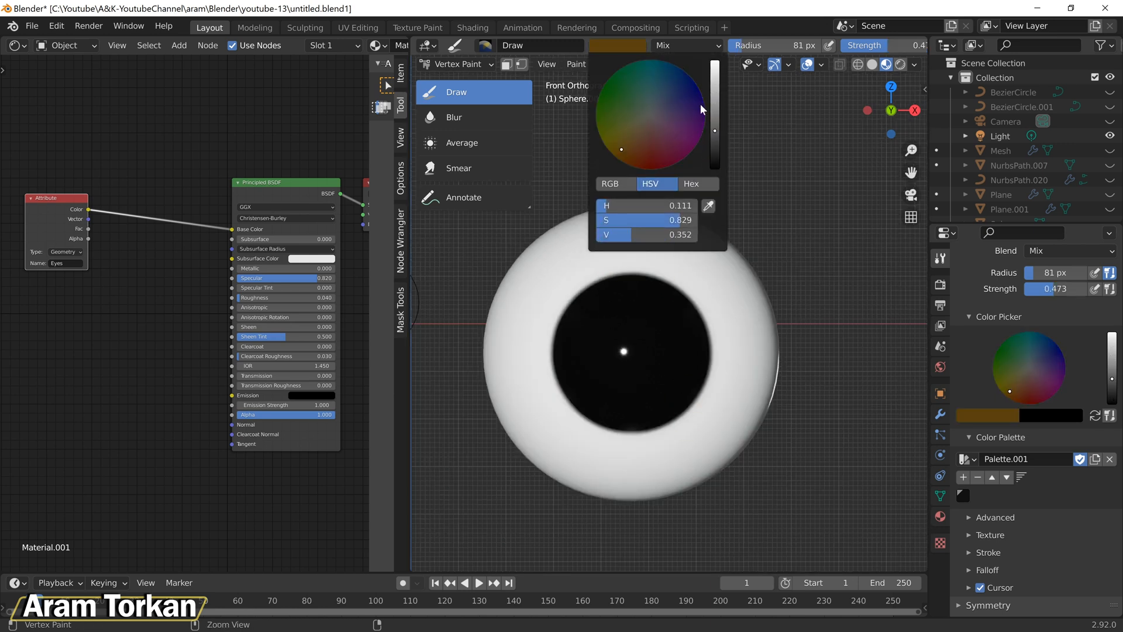
pyautogui.moveTo(597, 379)
pyautogui.mouseDown()
pyautogui.moveTo(586, 365)
pyautogui.moveTo(665, 397)
pyautogui.moveTo(577, 350)
pyautogui.mouseUp()
pyautogui.moveTo(671, 344)
pyautogui.mouseDown()
pyautogui.moveTo(585, 389)
pyautogui.moveTo(658, 369)
pyautogui.moveTo(684, 333)
pyautogui.mouseUp()
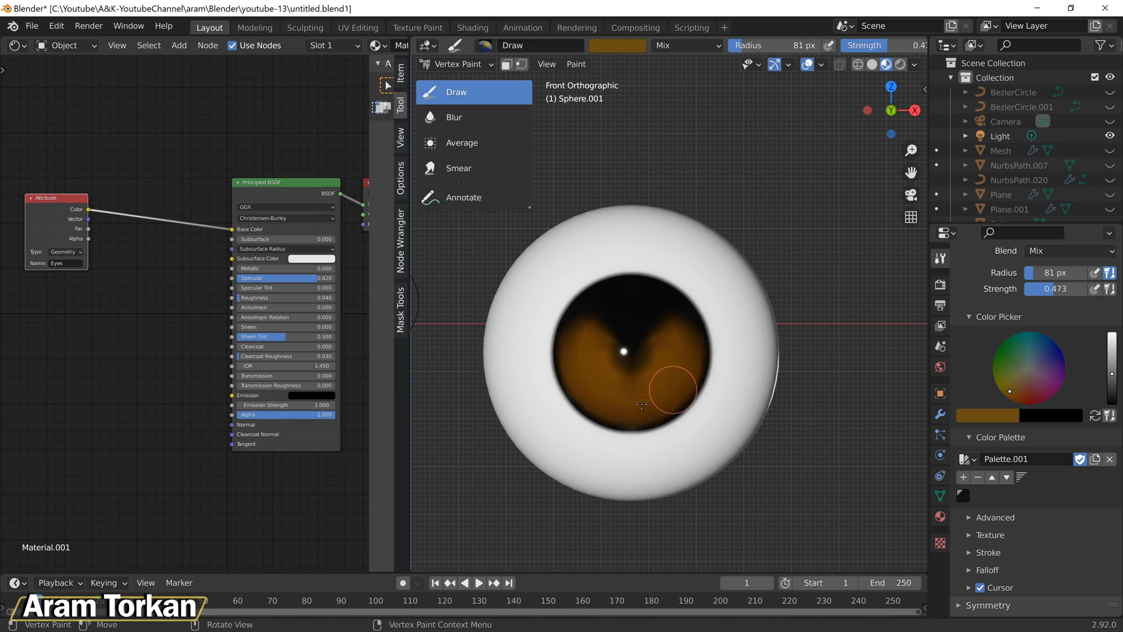
pyautogui.hotkey('ctrl', 'z')
# Step: Paint a fainter brown over the upper iris at 0.155 strength, and add more brown strokes at 0.214 strength
pyautogui.moveTo(1057, 289); pyautogui.dragTo(1053, 289)
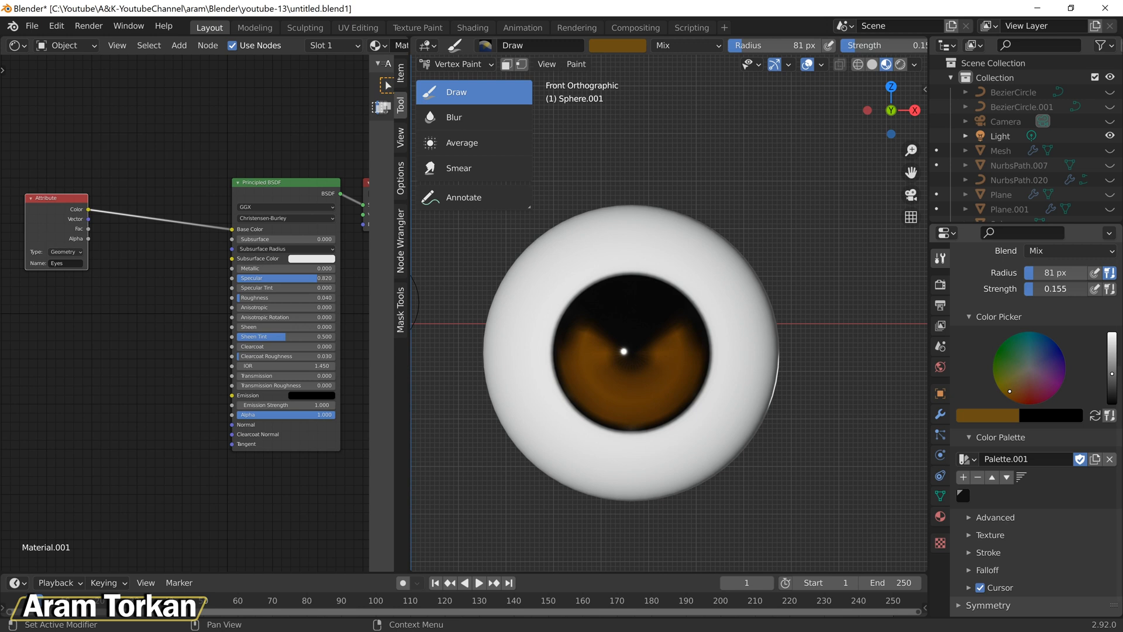
pyautogui.moveTo(599, 322); pyautogui.dragTo(591, 329)
pyautogui.moveTo(1056, 288); pyautogui.dragTo(1062, 289)
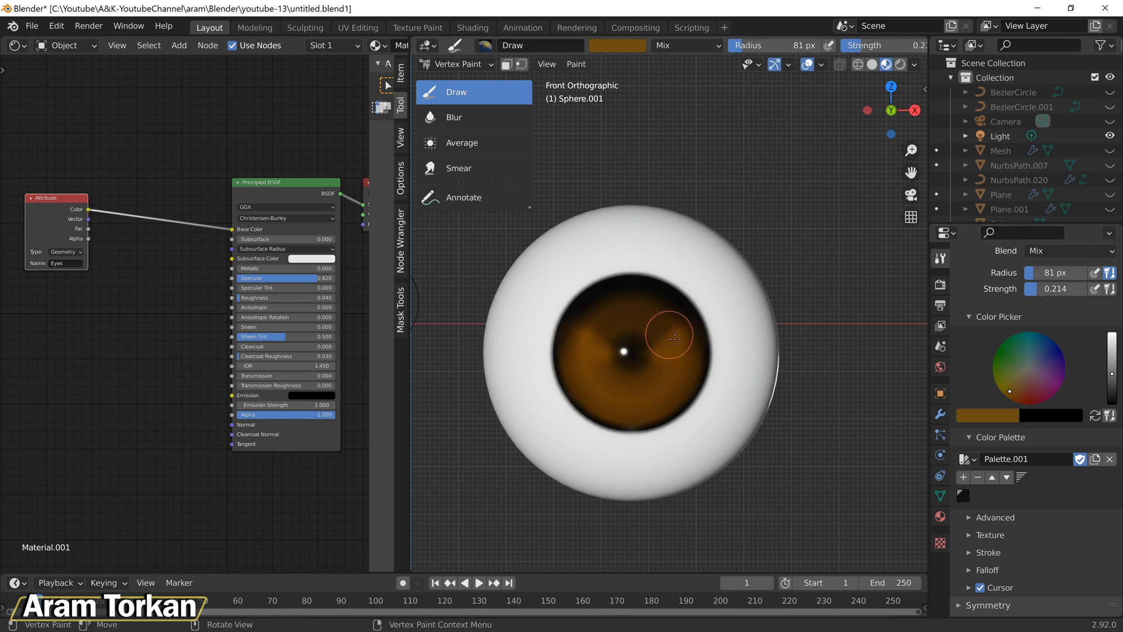
pyautogui.moveTo(582, 323); pyautogui.dragTo(672, 317)
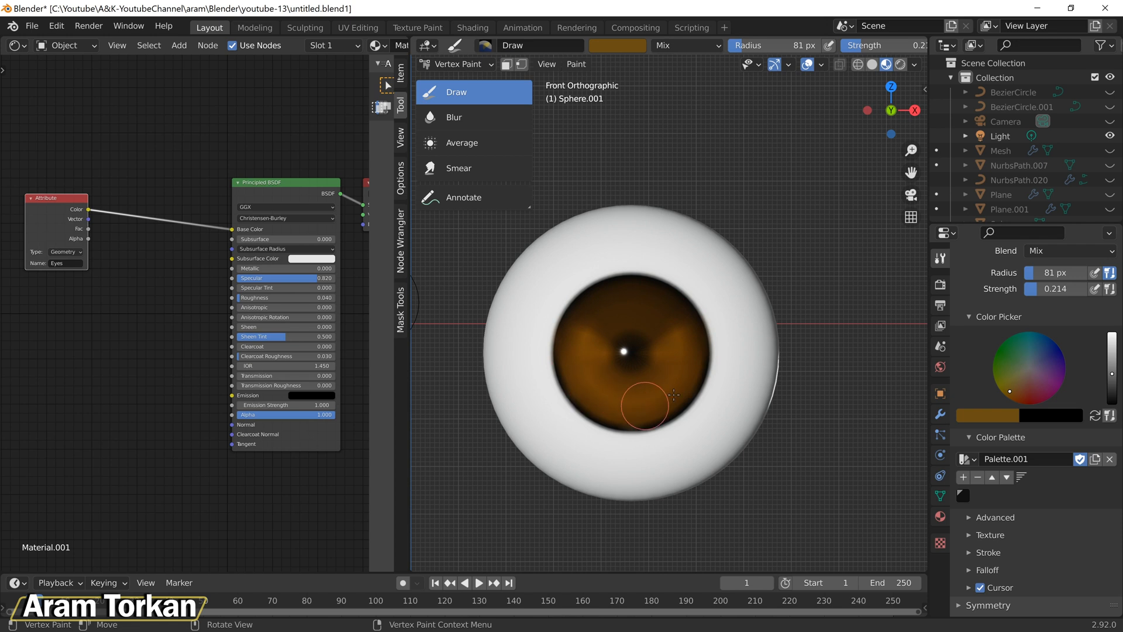
# Step: Smooth the brown shading across the iris with the Blur brush at 81 px radius and strength 1.000
pyautogui.scroll(-4, 703, 378)
pyautogui.scroll(4, 663, 397)
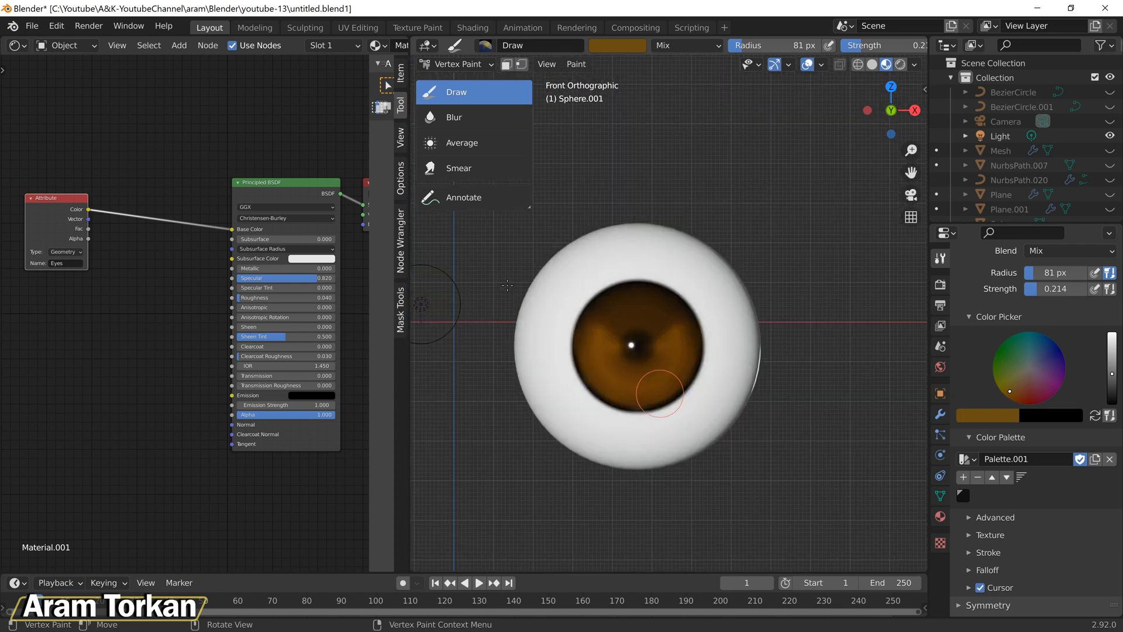
pyautogui.click(463, 117)
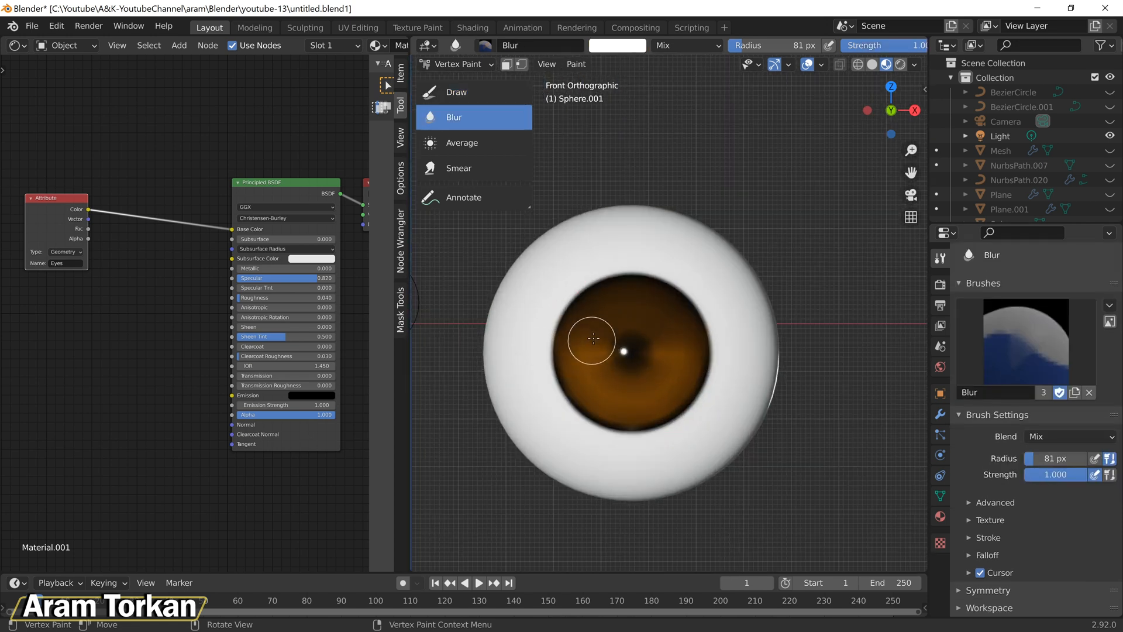
pyautogui.hotkey('ctrl', 'z')
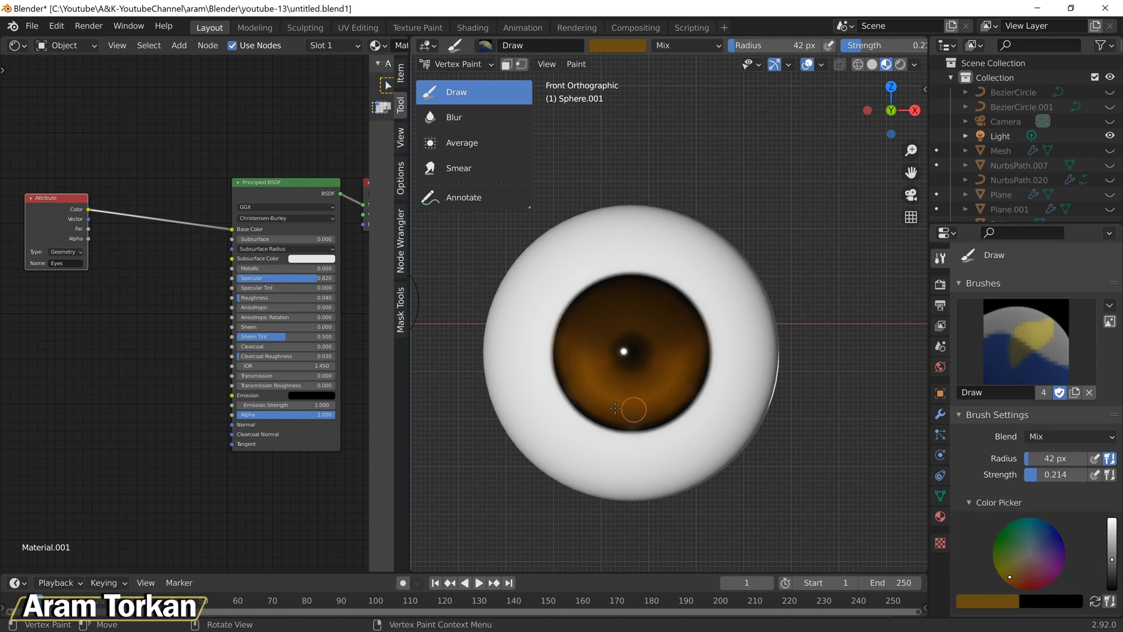
# Step: Paint radial streaks across the lower half of the iris in a lighter brown (V 0.653) with a 19 px brush at 0.441 strength
pyautogui.rightClick(646, 138)
pyautogui.moveTo(716, 126); pyautogui.dragTo(715, 100)
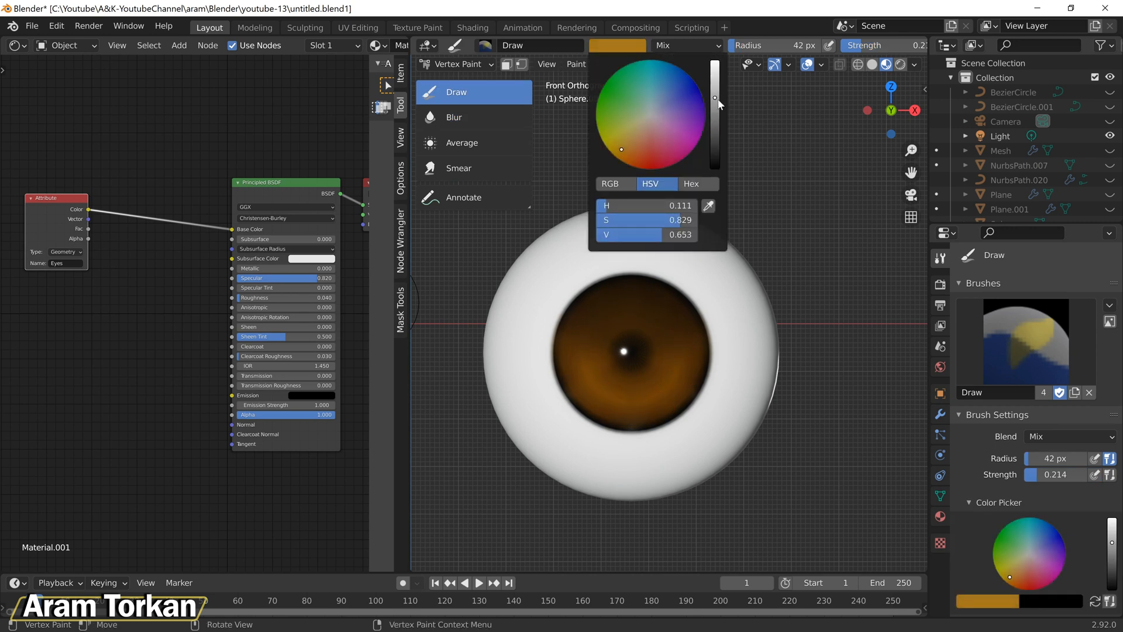
pyautogui.press('f')
pyautogui.click(626, 388)
pyautogui.hotkey('shift', 'f')
pyautogui.click(605, 388)
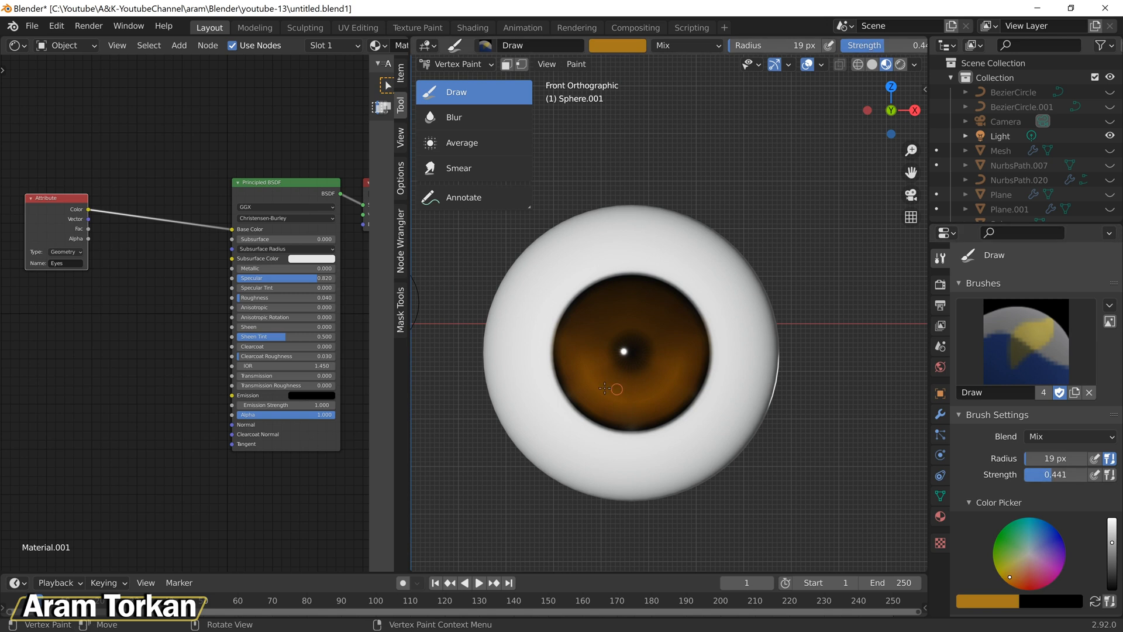
pyautogui.hotkey('ctrl', 'z')
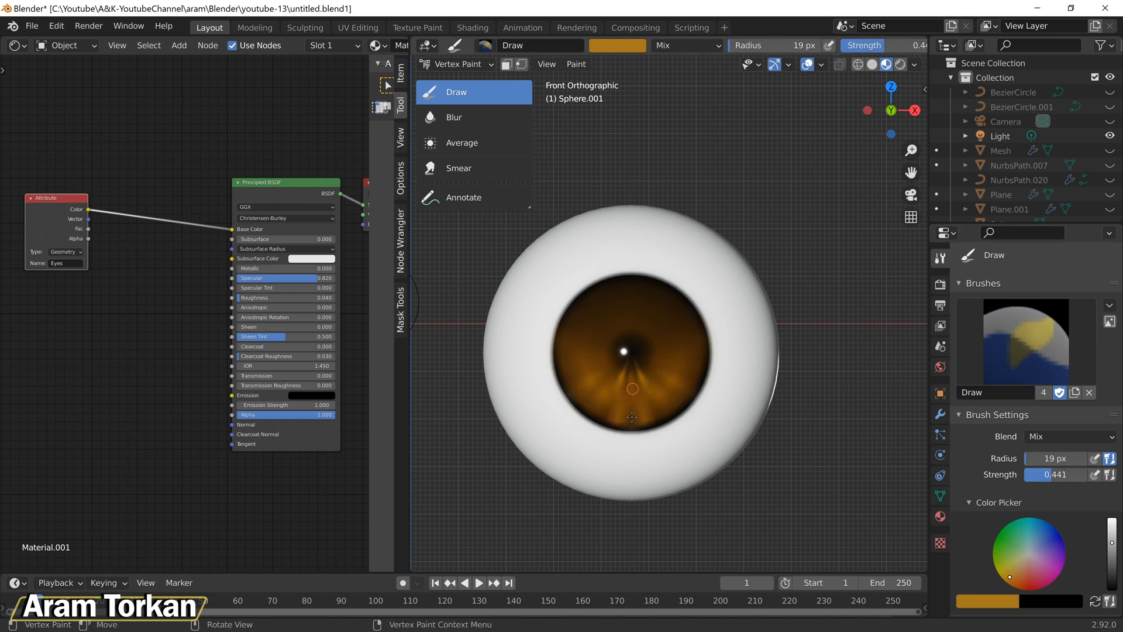
pyautogui.hotkey('ctrl', 'z')
pyautogui.moveTo(638, 372); pyautogui.dragTo(666, 407)
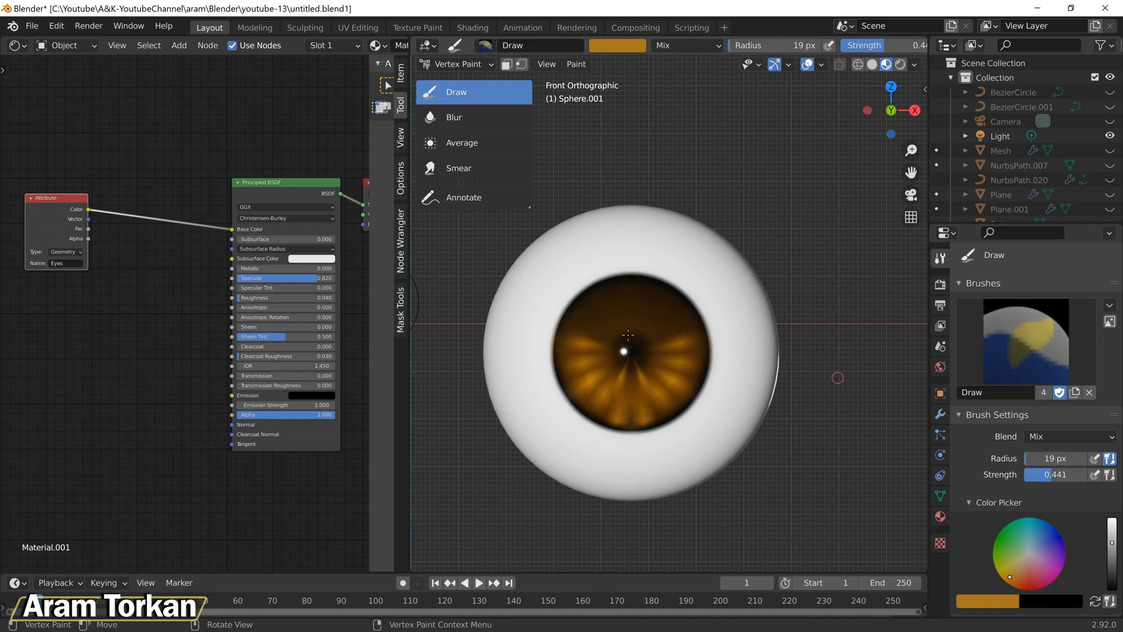
# Step: Soften the radial streaks in the iris with the Blur brush at 45 px radius and 0.325 strength
pyautogui.click(468, 117)
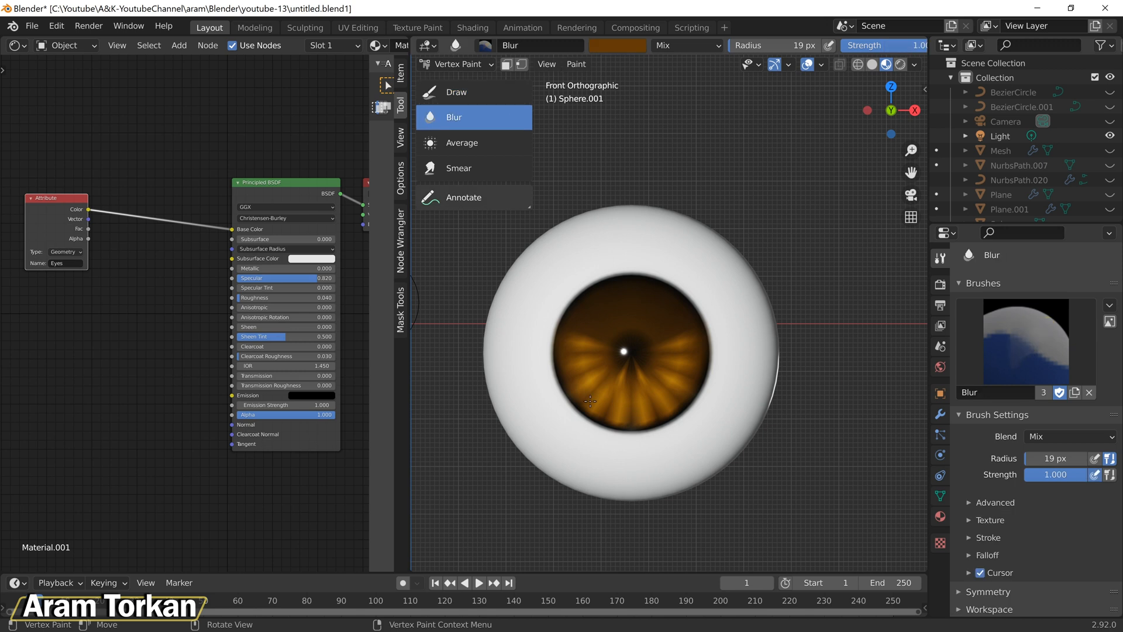
pyautogui.moveTo(913, 45); pyautogui.dragTo(850, 45)
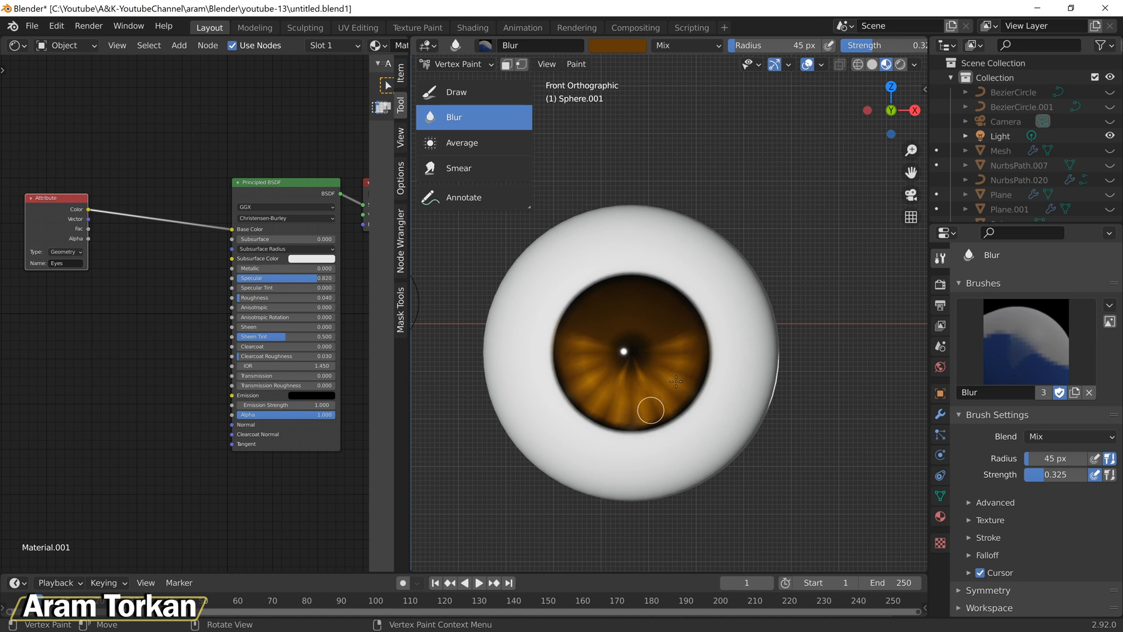
pyautogui.scroll(3, 676, 381)
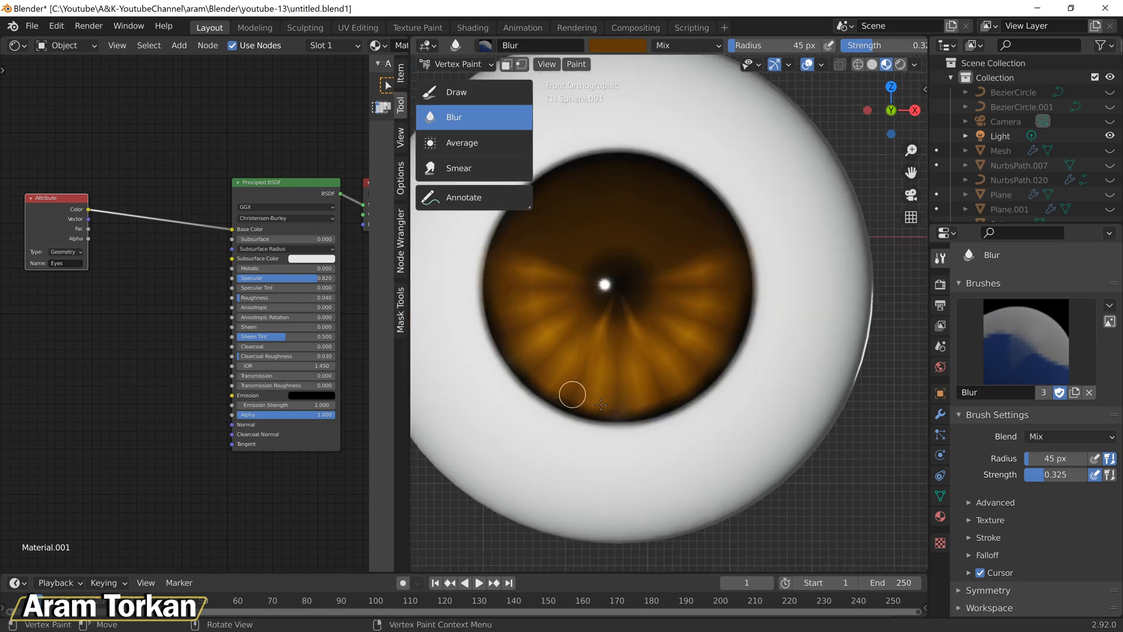
# Step: Paint brighter orange highlights along the lower iris streaks using the Draw brush at 18 px radius and 0.441 strength
pyautogui.click(456, 92)
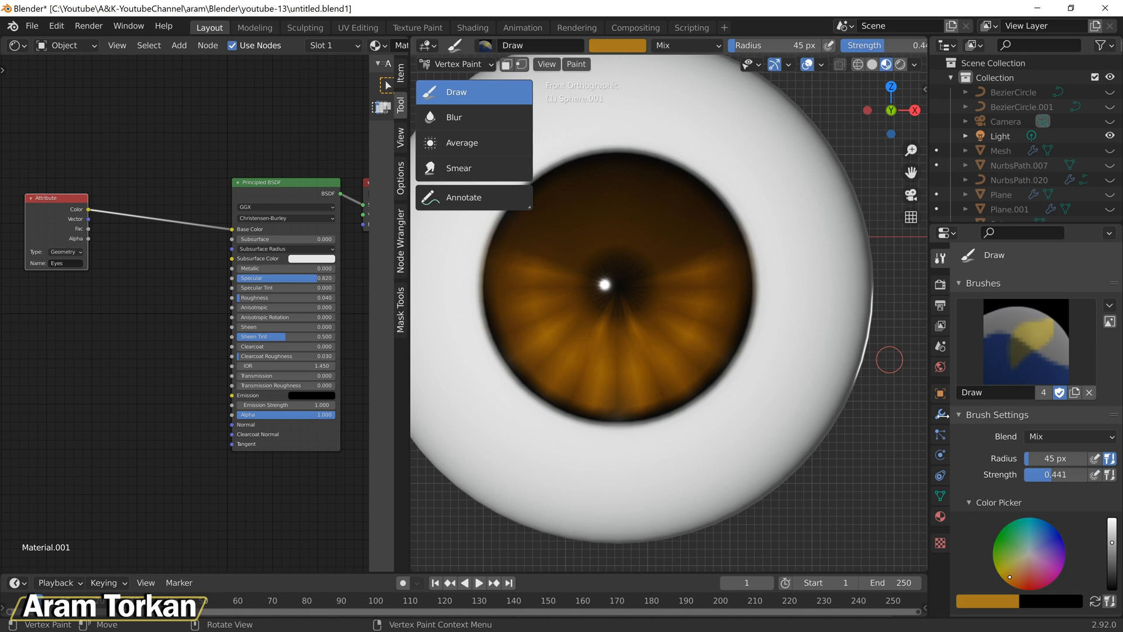
pyautogui.click(617, 45)
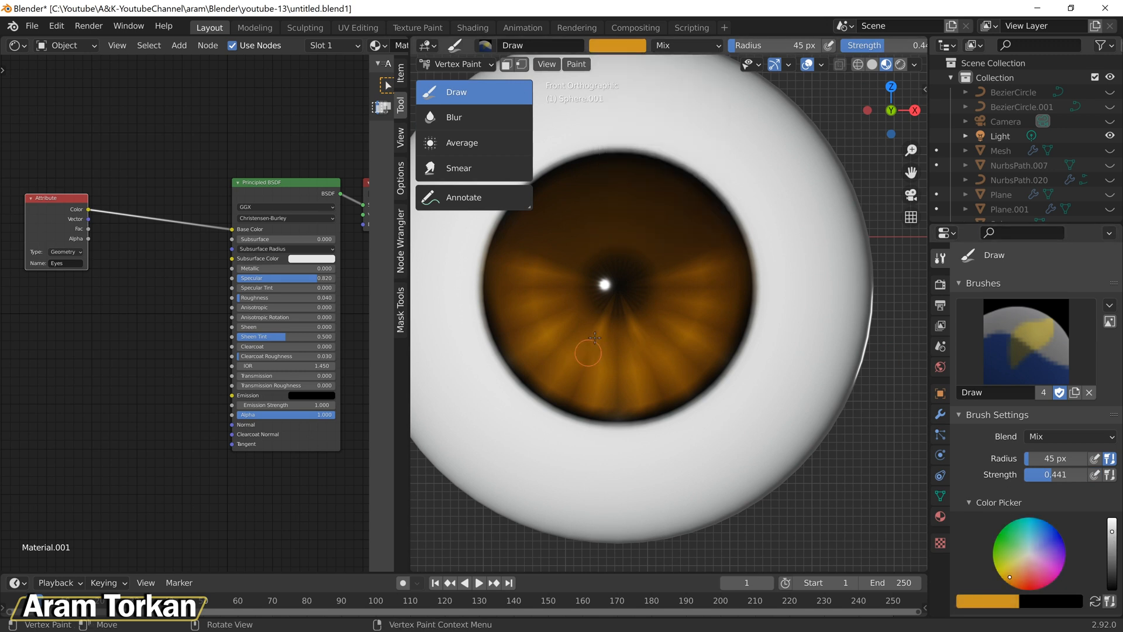
pyautogui.moveTo(586, 349); pyautogui.dragTo(561, 375)
pyautogui.press('f')
pyautogui.click(614, 352)
pyautogui.moveTo(629, 362); pyautogui.dragTo(621, 303)
pyautogui.moveTo(533, 302)
pyautogui.mouseDown()
pyautogui.moveTo(536, 285)
pyautogui.moveTo(551, 304)
pyautogui.mouseUp()
pyautogui.hotkey('ctrl', 'z')
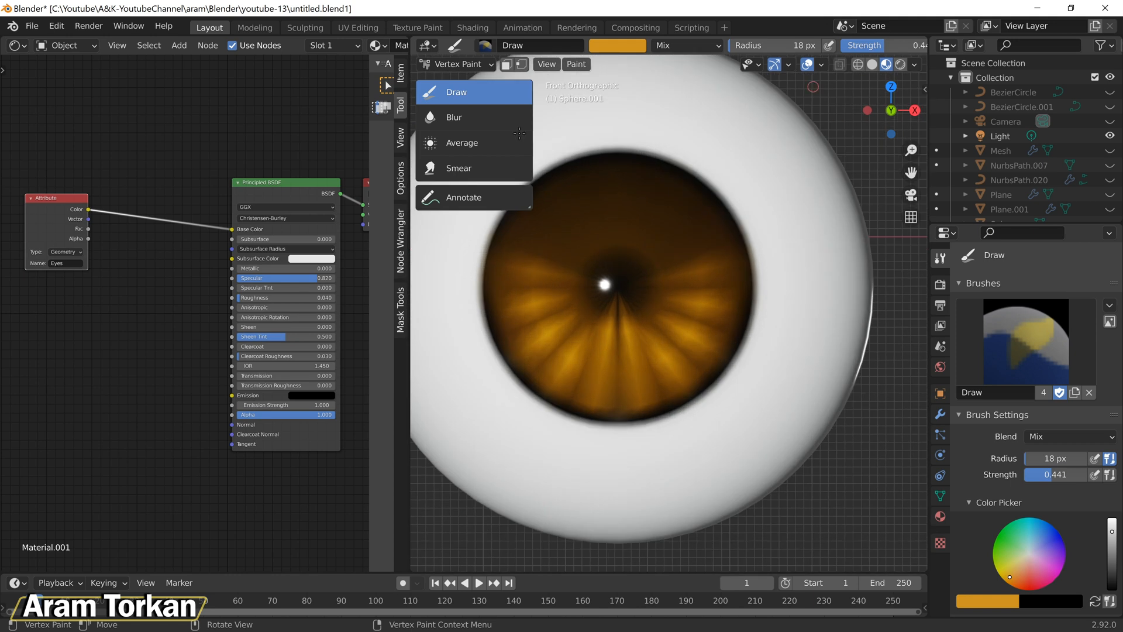
# Step: Soften the orange highlights in the iris with the Blur brush at 51 px radius and 0.684 strength
pyautogui.click(503, 117)
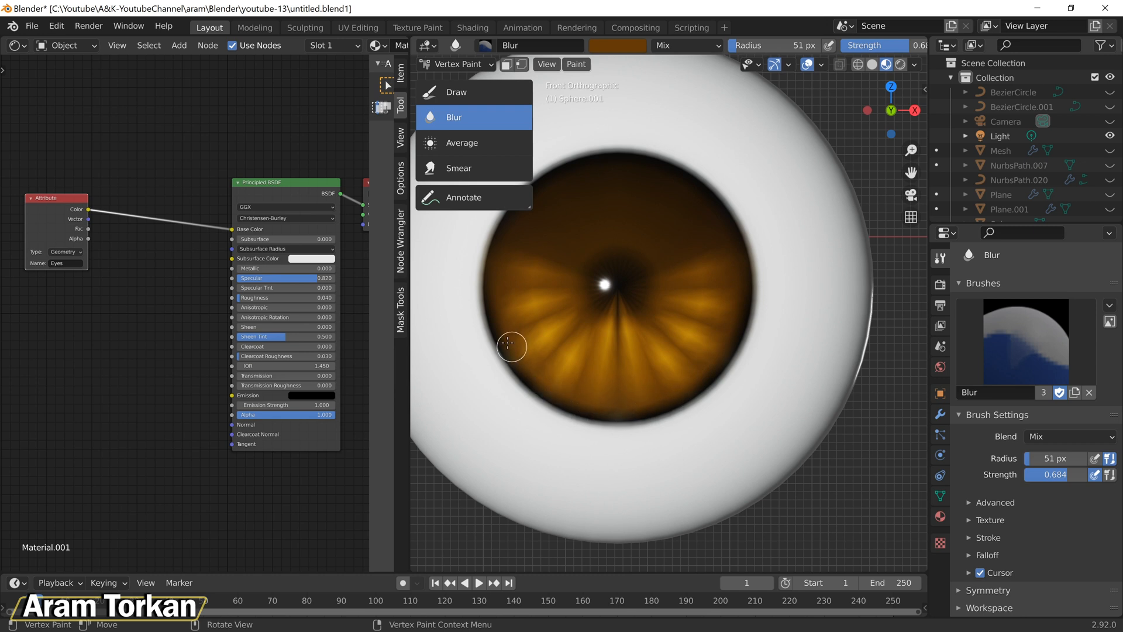
pyautogui.scroll(-2, 663, 400)
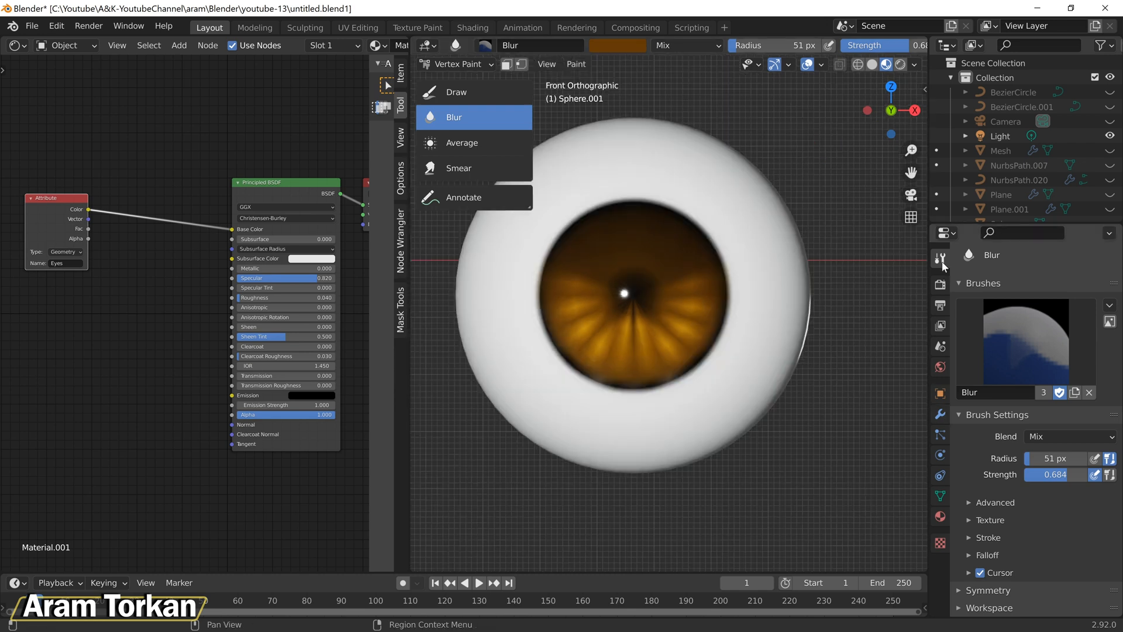
pyautogui.click(958, 414)
# Step: Paint a black pupil at the iris center using the palette's black swatch, 125 px radius and strength 1.000
pyautogui.click(492, 96)
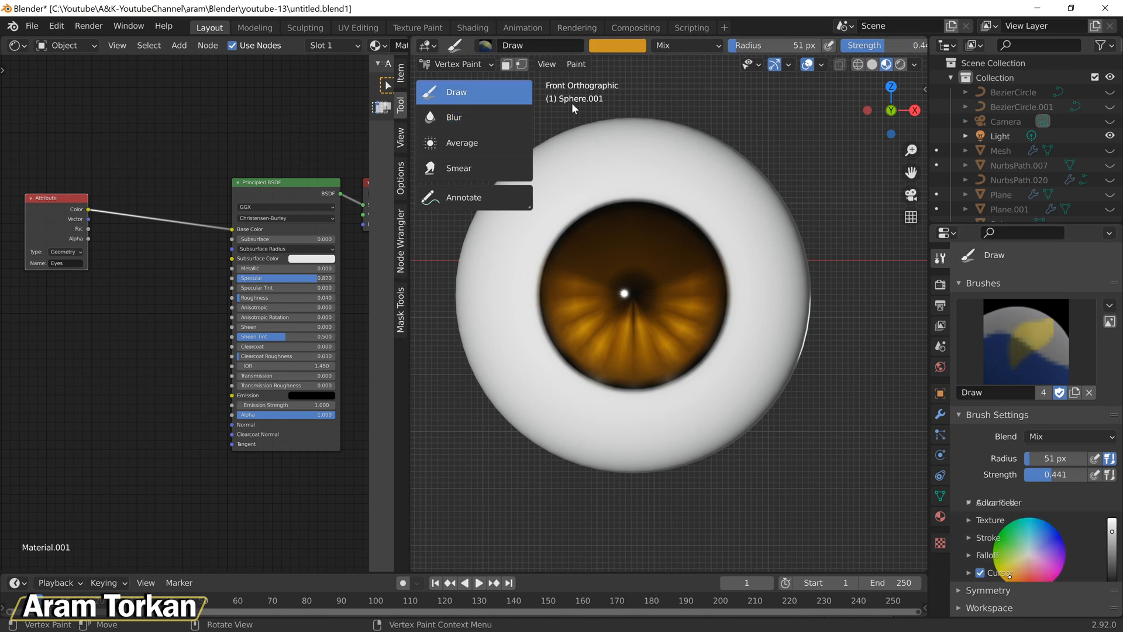
pyautogui.scroll(-6, 979, 545)
pyautogui.click(963, 540)
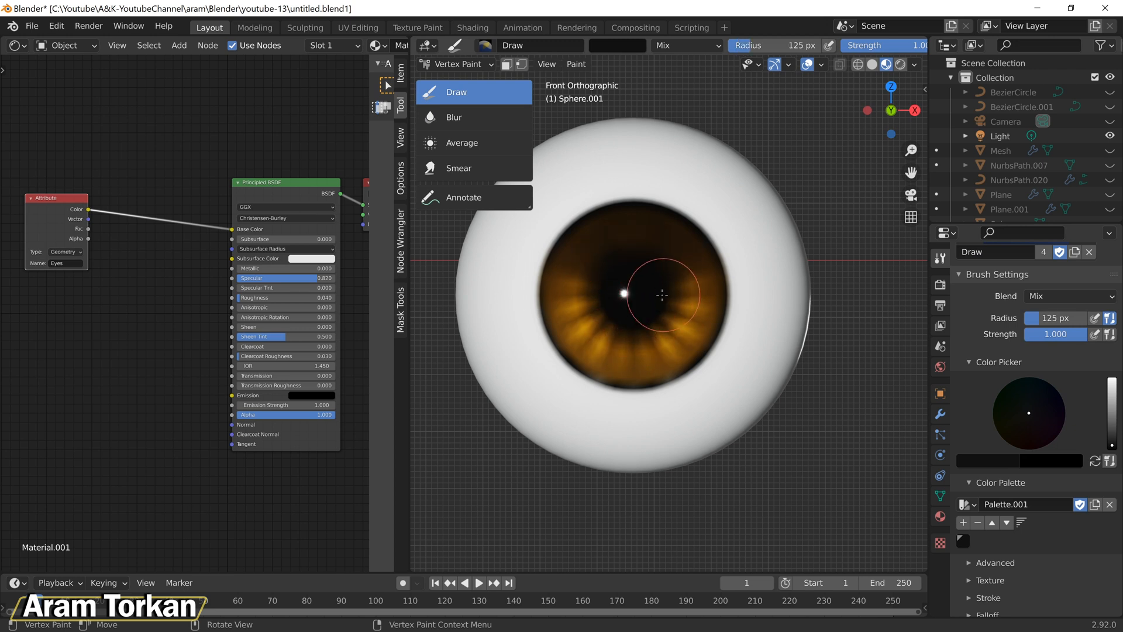
pyautogui.scroll(-10, 685, 420)
pyautogui.scroll(10, 684, 412)
pyautogui.scroll(-7, 681, 414)
pyautogui.moveTo(677, 390)
pyautogui.mouseDown(button='middle')
pyautogui.moveTo(712, 395)
pyautogui.moveTo(685, 351)
pyautogui.mouseUp(button='middle')
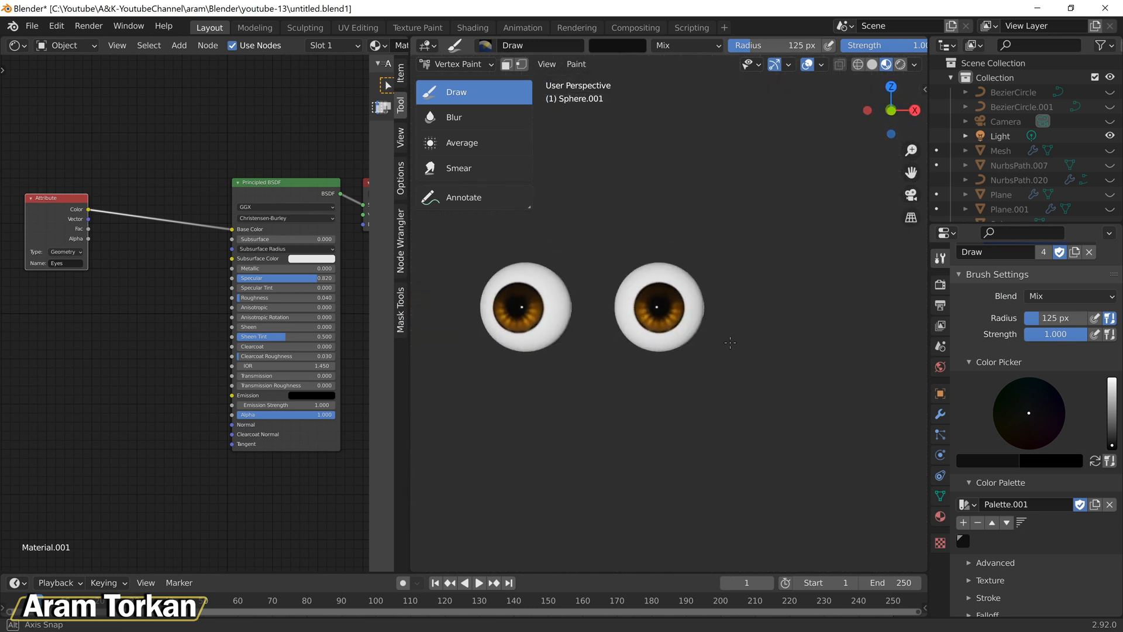
# Step: Blur the iris paint around the pupil with a 125 px brush, lowering the Blur strength to 0.379
pyautogui.scroll(4, 682, 341)
pyautogui.scroll(2, 683, 293)
pyautogui.moveTo(676, 264); pyautogui.dragTo(646, 257, button='middle')
pyautogui.click(497, 119)
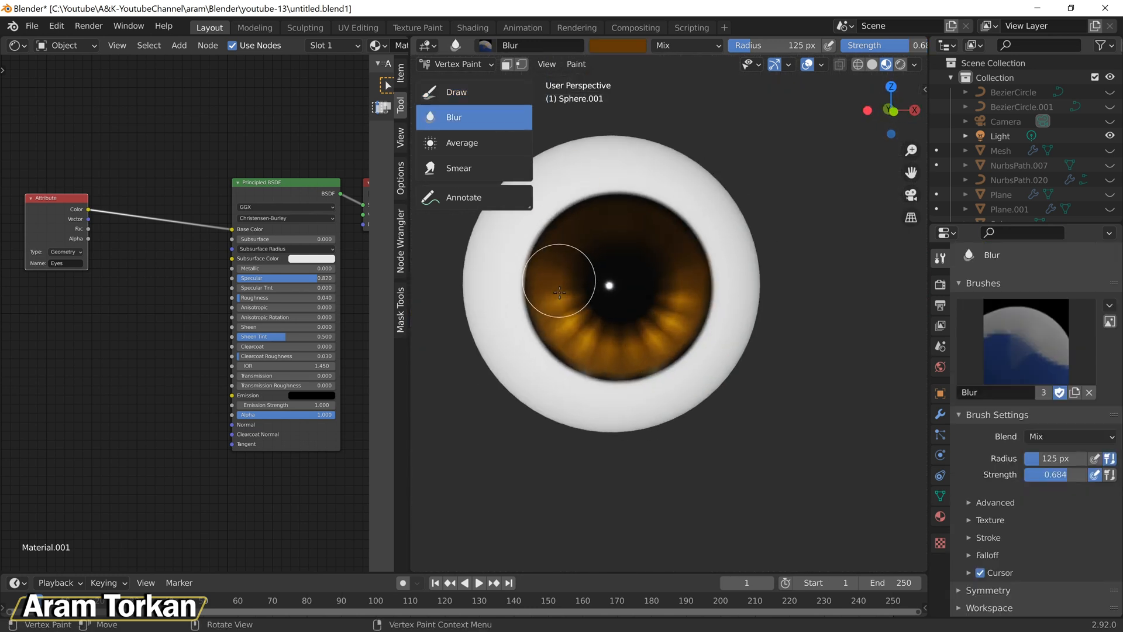
pyautogui.scroll(-5, 642, 318)
pyautogui.scroll(-3, 666, 341)
pyautogui.scroll(7, 684, 344)
pyautogui.moveTo(908, 46); pyautogui.dragTo(878, 46)
pyautogui.moveTo(545, 299)
pyautogui.mouseDown()
pyautogui.moveTo(550, 243)
pyautogui.moveTo(562, 310)
pyautogui.mouseUp()
pyautogui.scroll(-3, 585, 334)
pyautogui.scroll(-4, 606, 351)
pyautogui.scroll(6, 625, 328)
pyautogui.scroll(-1, 560, 255)
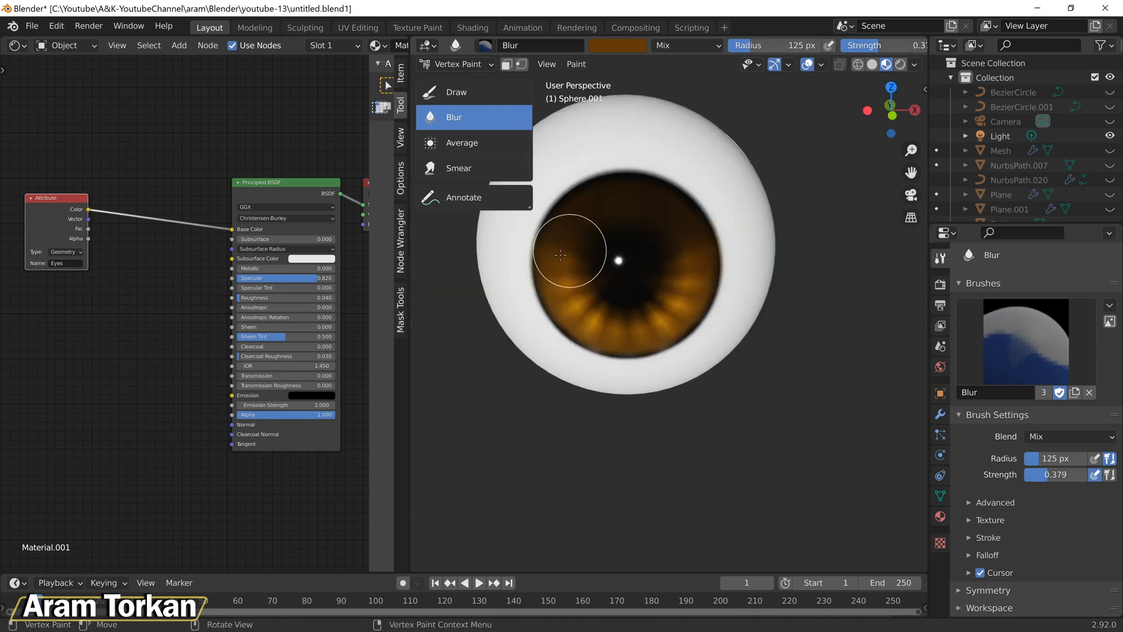
# Step: Darken the lower rim of the iris in black with the Draw brush at 19 px radius and strength 1.000
pyautogui.click(456, 92)
pyautogui.scroll(3, 628, 328)
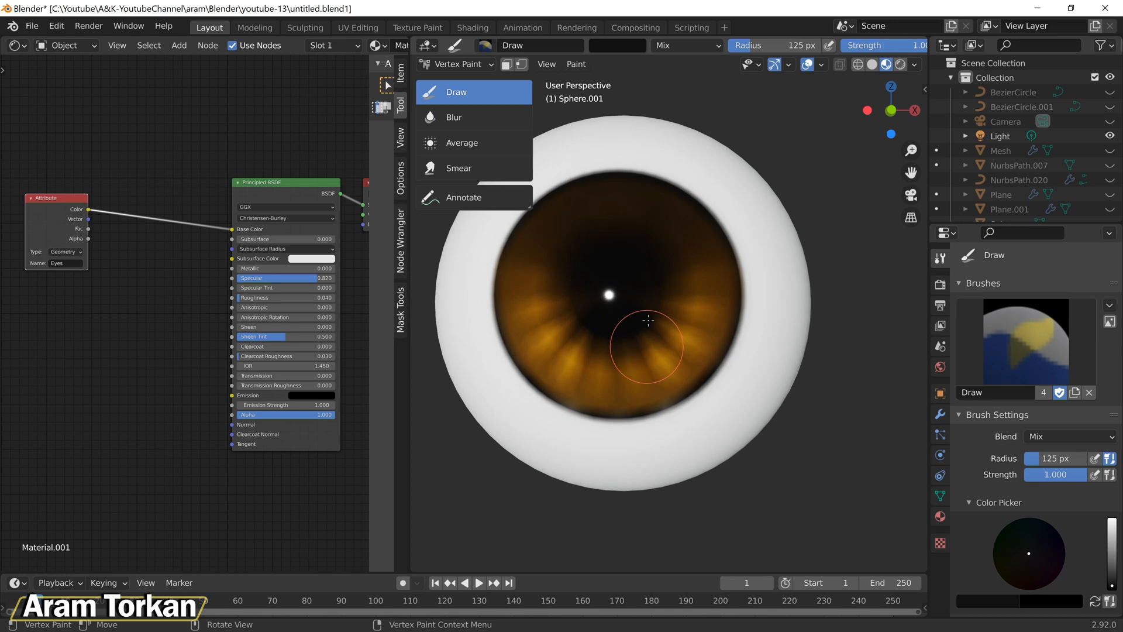
pyautogui.scroll(2, 660, 497)
pyautogui.moveTo(656, 527); pyautogui.dragTo(672, 413, button='middle')
pyautogui.press('f')
pyautogui.click(654, 428)
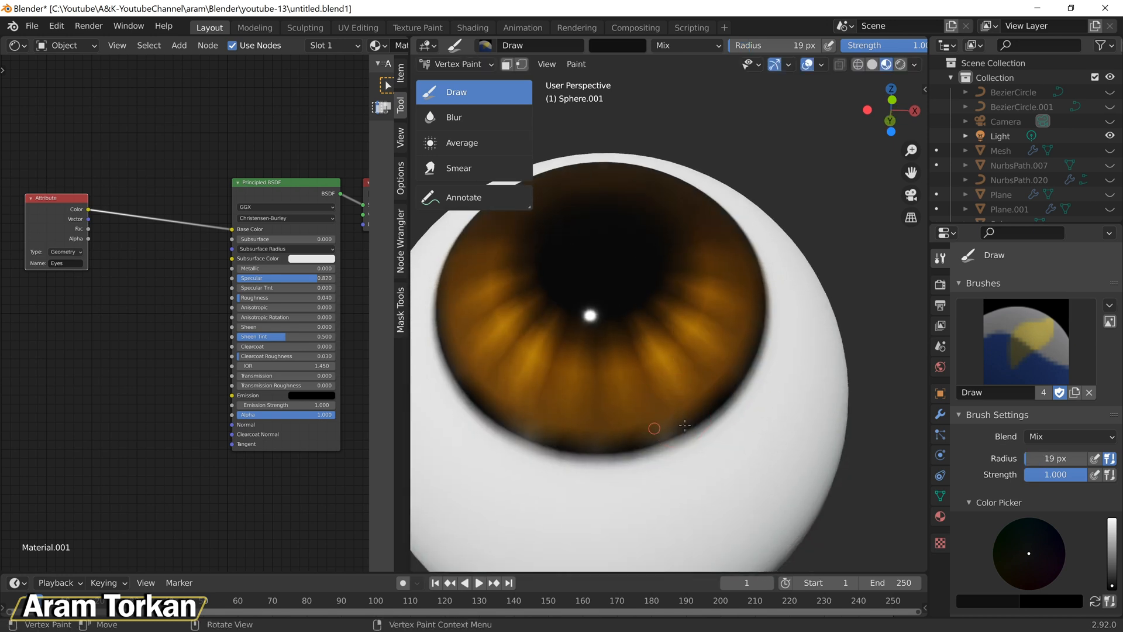
pyautogui.moveTo(672, 432); pyautogui.dragTo(647, 443)
pyautogui.scroll(-7, 639, 448)
pyautogui.moveTo(639, 448)
pyautogui.mouseDown(button='middle')
pyautogui.moveTo(647, 466)
pyautogui.moveTo(725, 468)
pyautogui.moveTo(651, 415)
pyautogui.mouseUp(button='middle')
pyautogui.scroll(-3, 651, 415)
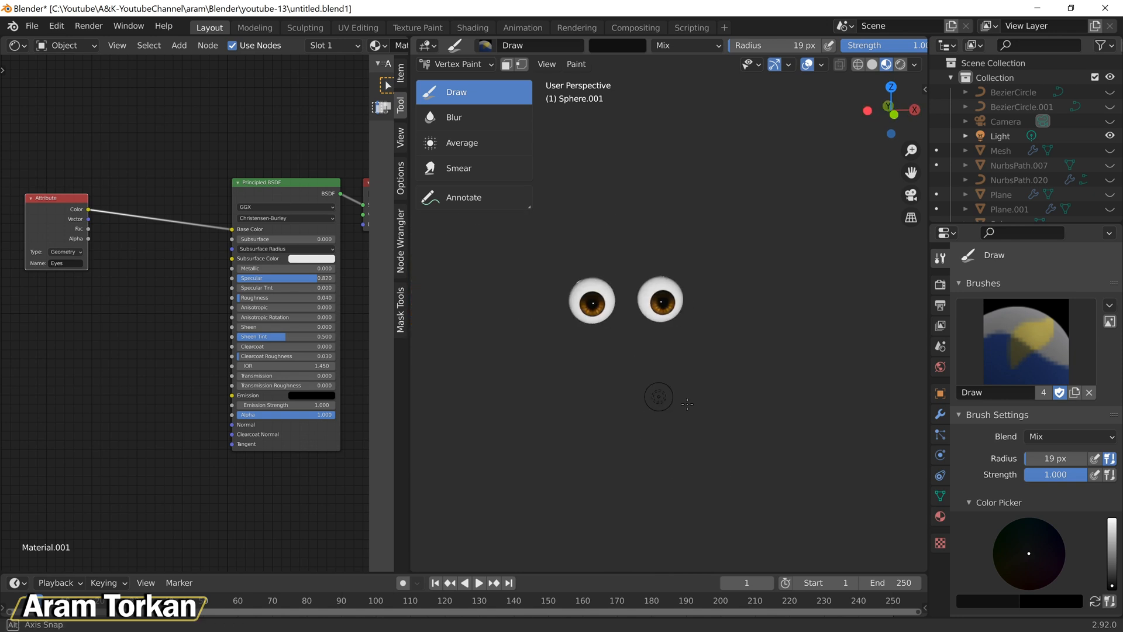
# Step: Return to Object Mode in front view and reveal all hidden parts of the character bust
pyautogui.press('KP_1')
pyautogui.click(457, 64)
pyautogui.click(477, 83)
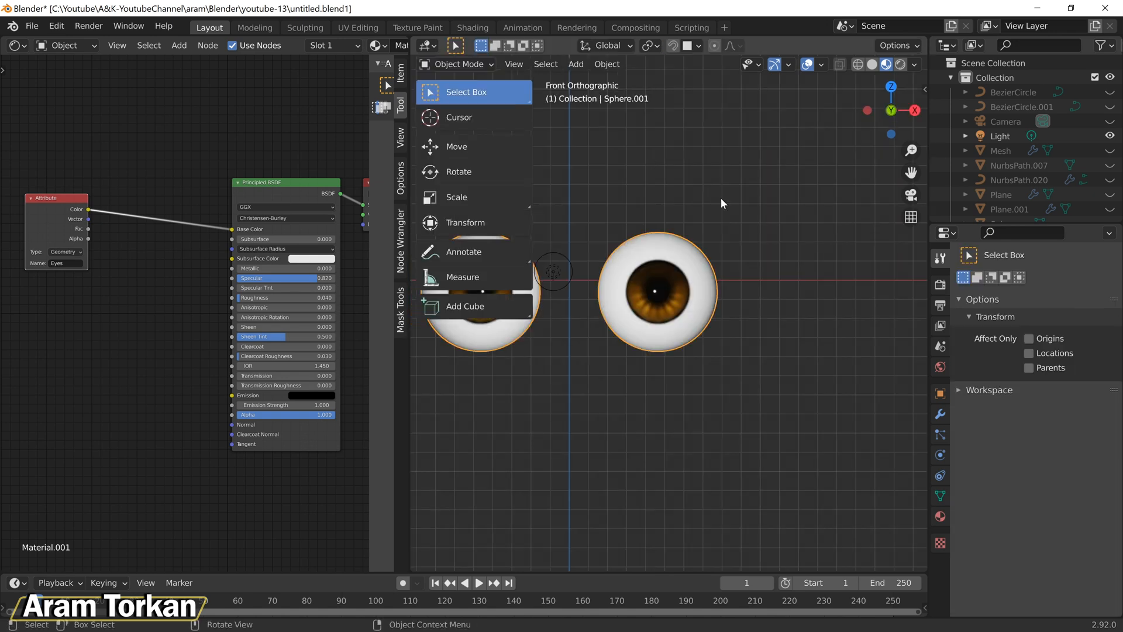
pyautogui.hotkey('alt', 'h')
pyautogui.scroll(-5, 761, 307)
pyautogui.click(762, 307)
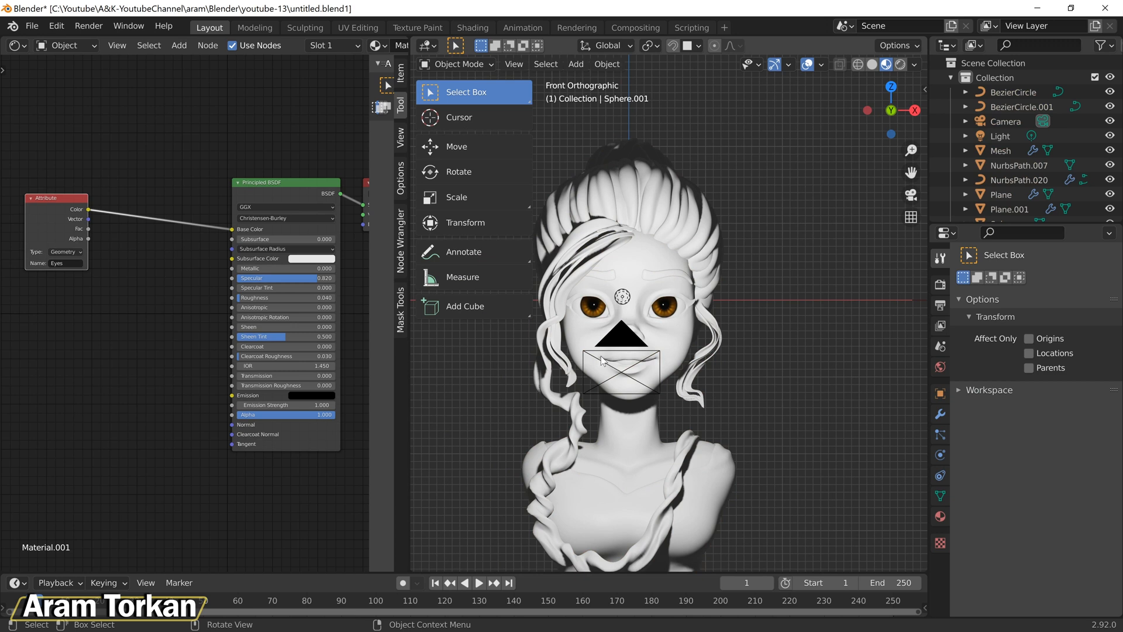
# Step: Hide the Camera object in front of the character's face
pyautogui.click(601, 357)
pyautogui.click(1004, 122)
pyautogui.press('h')
pyautogui.scroll(4, 687, 361)
pyautogui.scroll(-5, 680, 351)
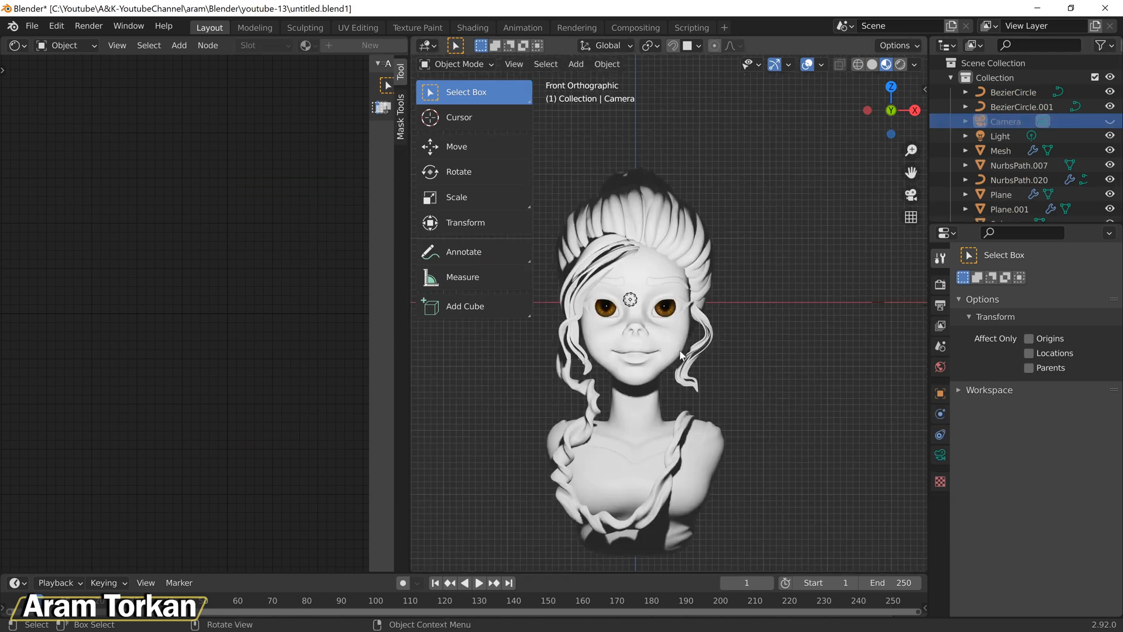
# Step: Select the eyeballs and switch them to Vertex Paint mode, framing one eye up close within the face
pyautogui.click(679, 311)
pyautogui.click(457, 64)
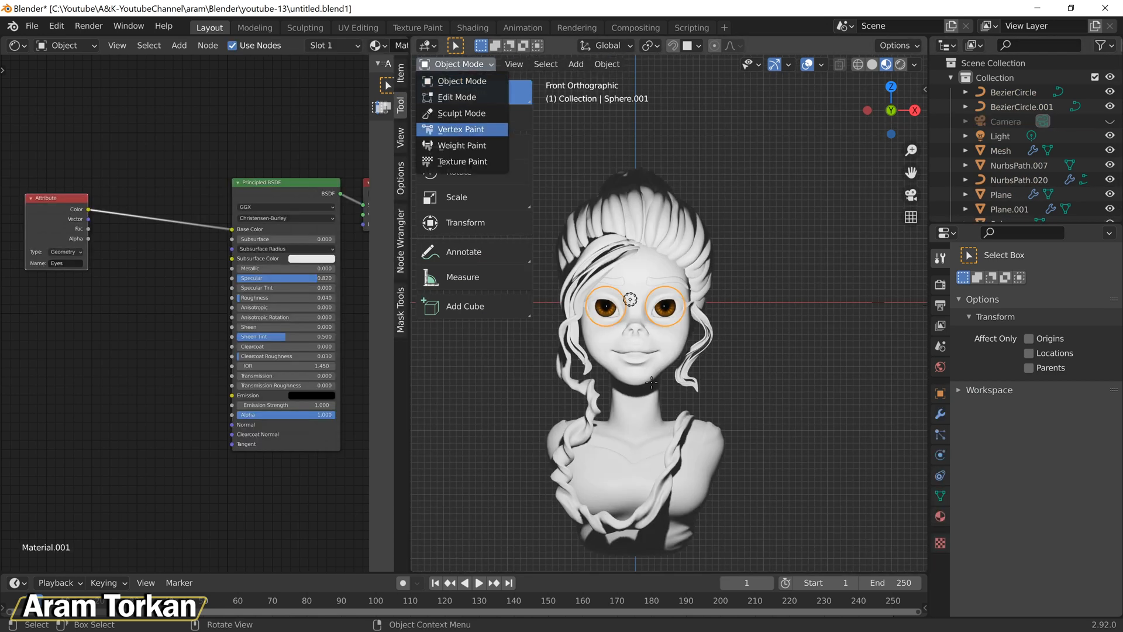
pyautogui.click(461, 129)
pyautogui.scroll(7, 465, 237)
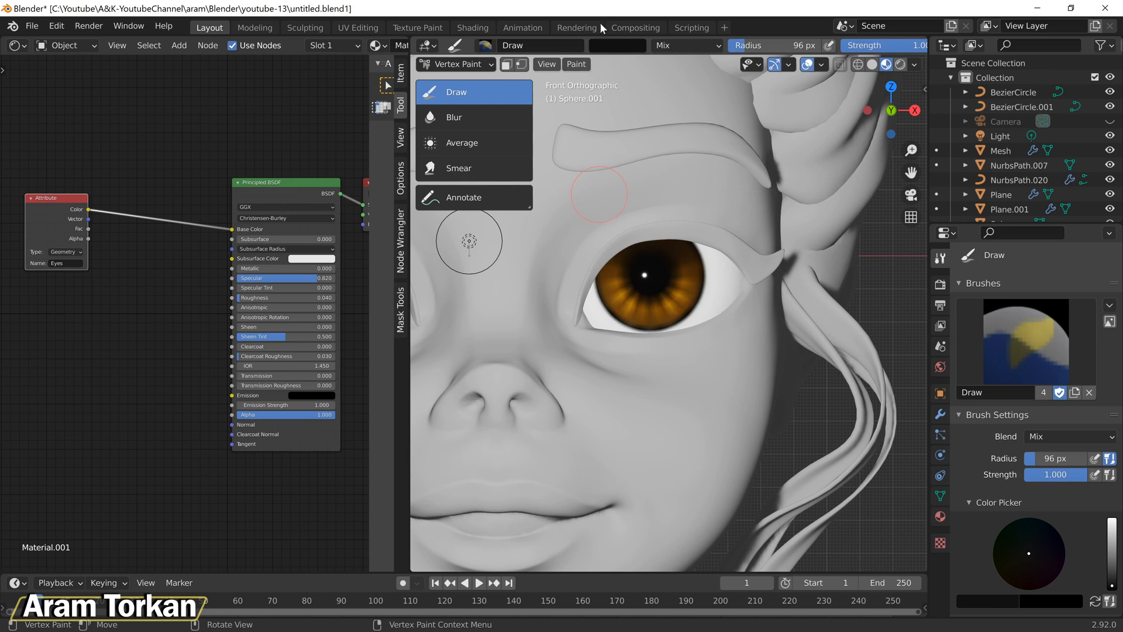
# Step: Shade the outer areas of the eye whites in dark grey with the Draw brush at 81 px radius and strength 0.213
pyautogui.click(637, 43)
pyautogui.moveTo(714, 140)
pyautogui.mouseDown()
pyautogui.moveTo(714, 120)
pyautogui.moveTo(714, 140)
pyautogui.mouseUp()
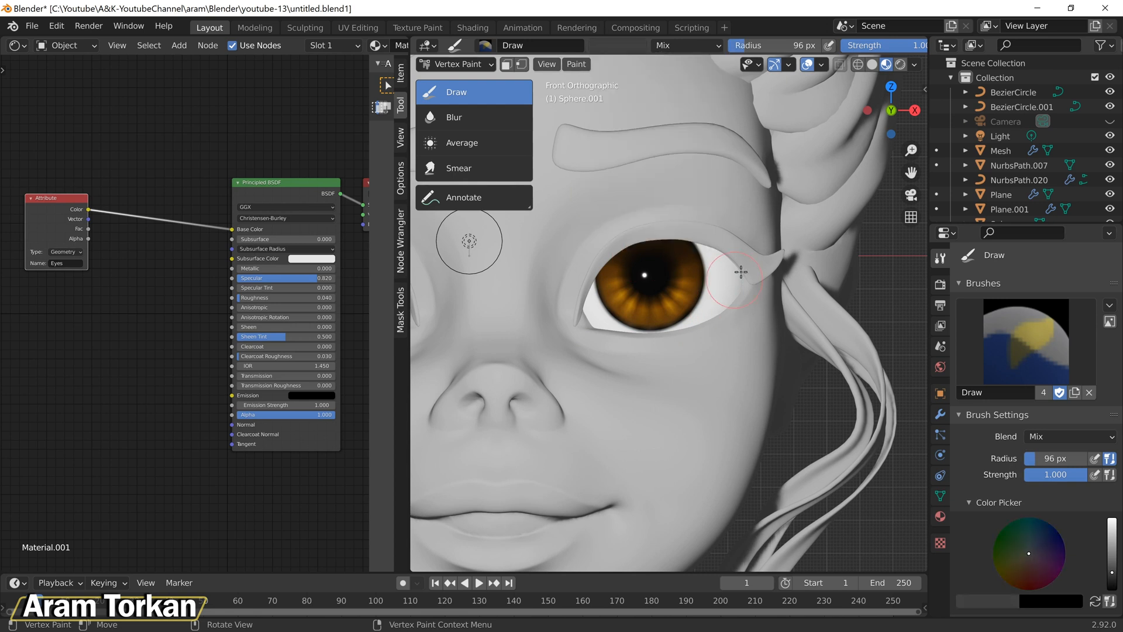
pyautogui.moveTo(901, 46); pyautogui.dragTo(851, 46)
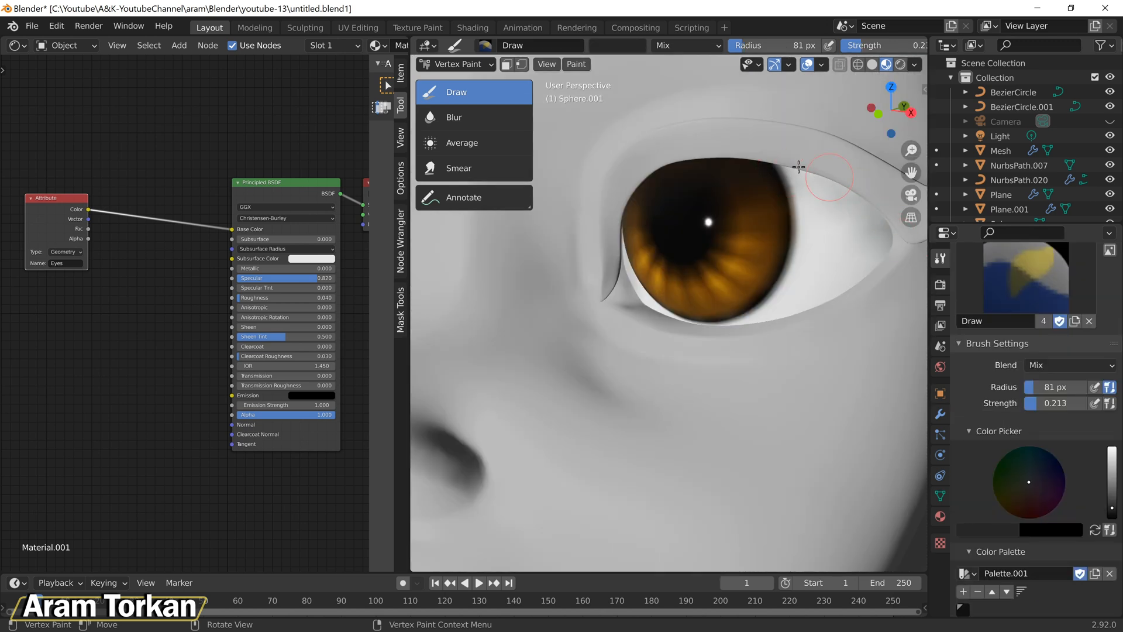
pyautogui.moveTo(710, 199); pyautogui.dragTo(510, 234, button='middle')
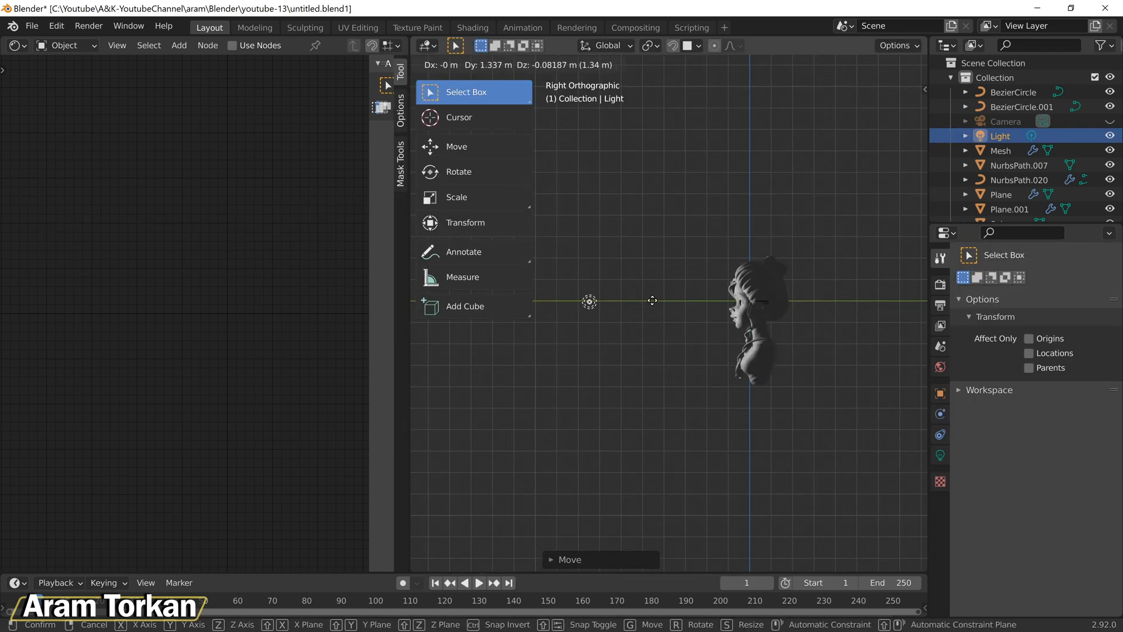
# Step: Move the Light object closer to the bust in side view and check the lighting on the face from the front
pyautogui.press('`')
pyautogui.click(620, 250)
pyautogui.scroll(5, 675, 319)
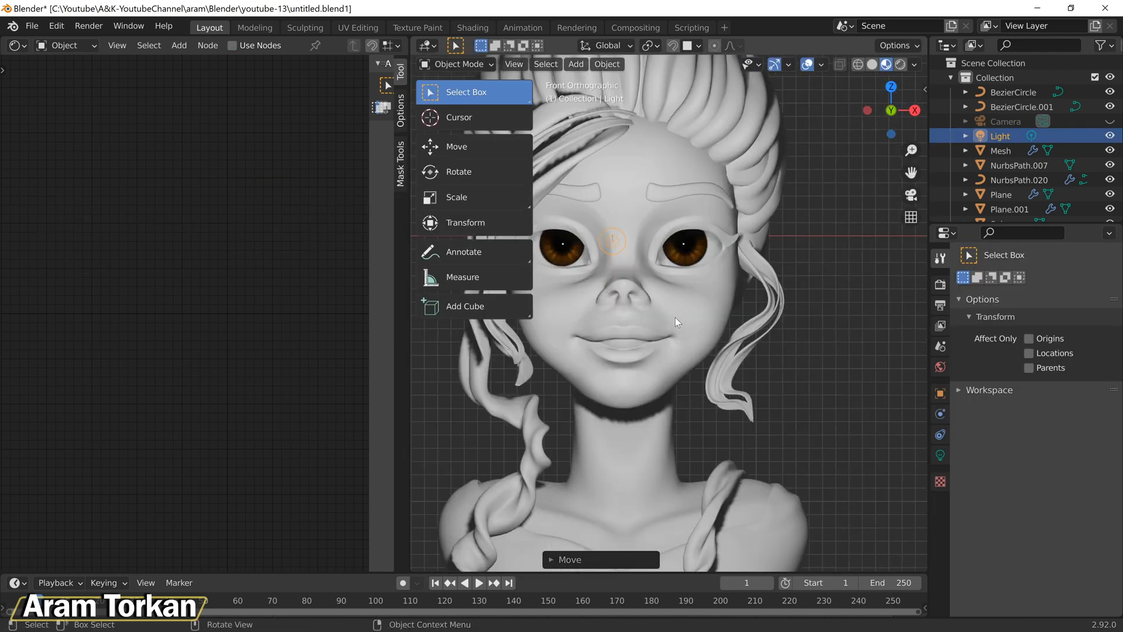
pyautogui.scroll(-3, 676, 319)
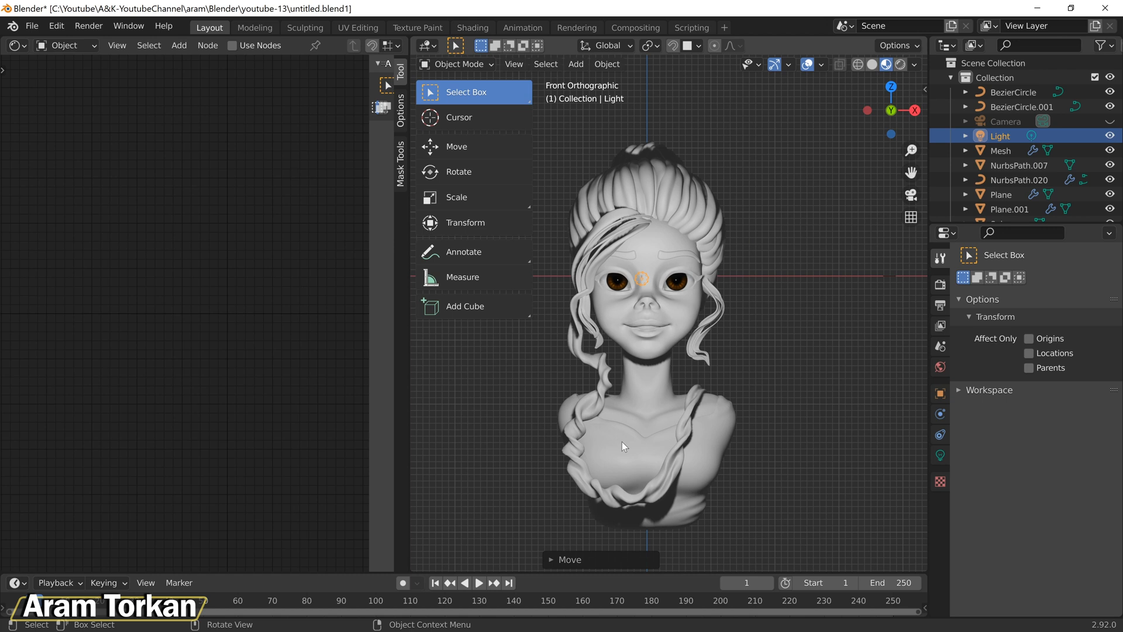
# Step: Select the main hair mesh with its braid and switch it to Vertex Paint mode
pyautogui.click(699, 281)
pyautogui.click(708, 222)
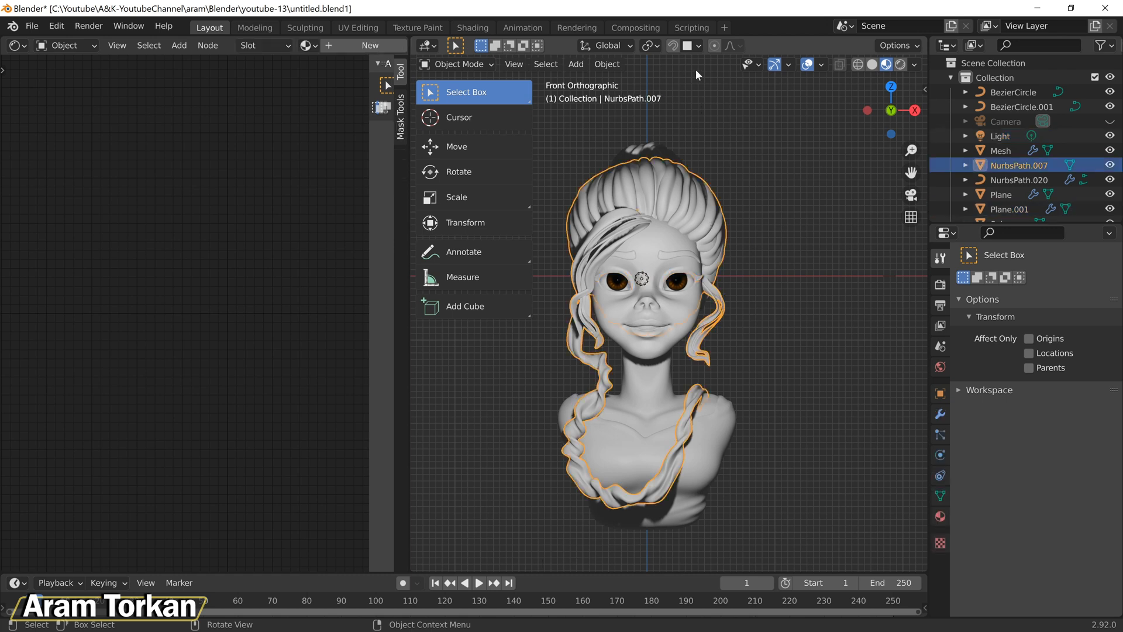
pyautogui.click(459, 64)
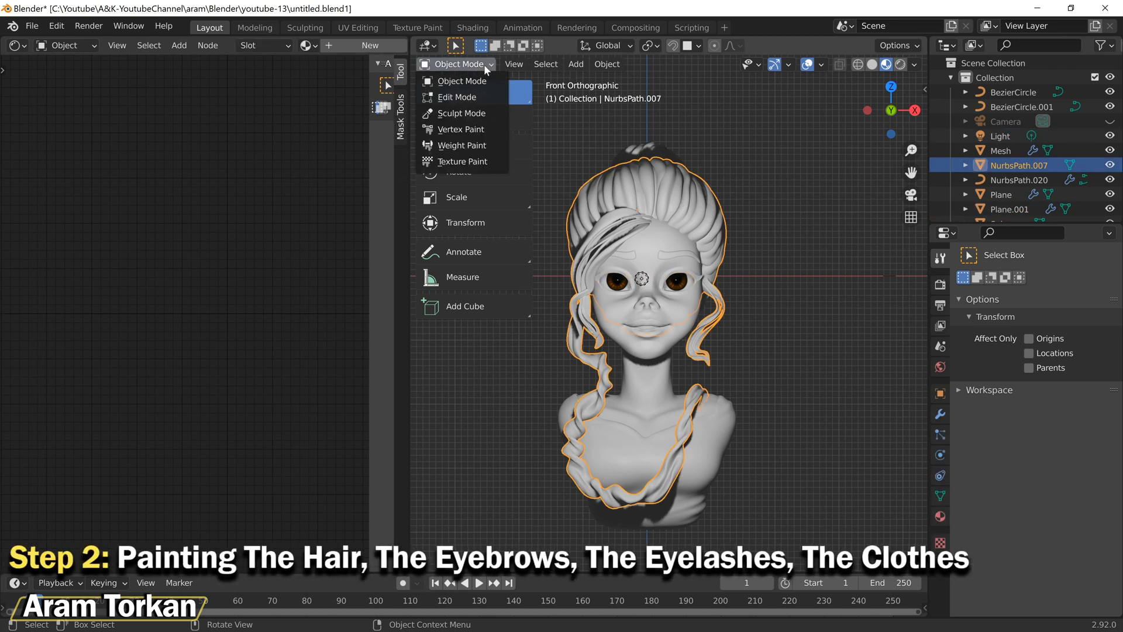
pyautogui.click(463, 130)
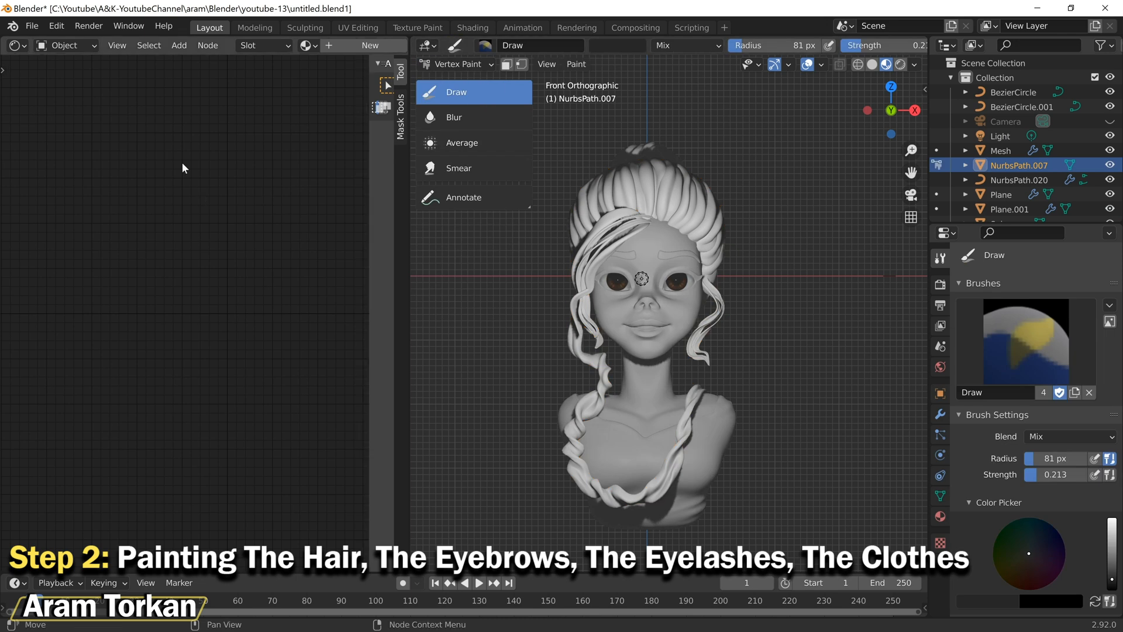
# Step: Create a new material named Hair for the hair mesh and rename its vertex colour layer to hair
pyautogui.click(346, 43)
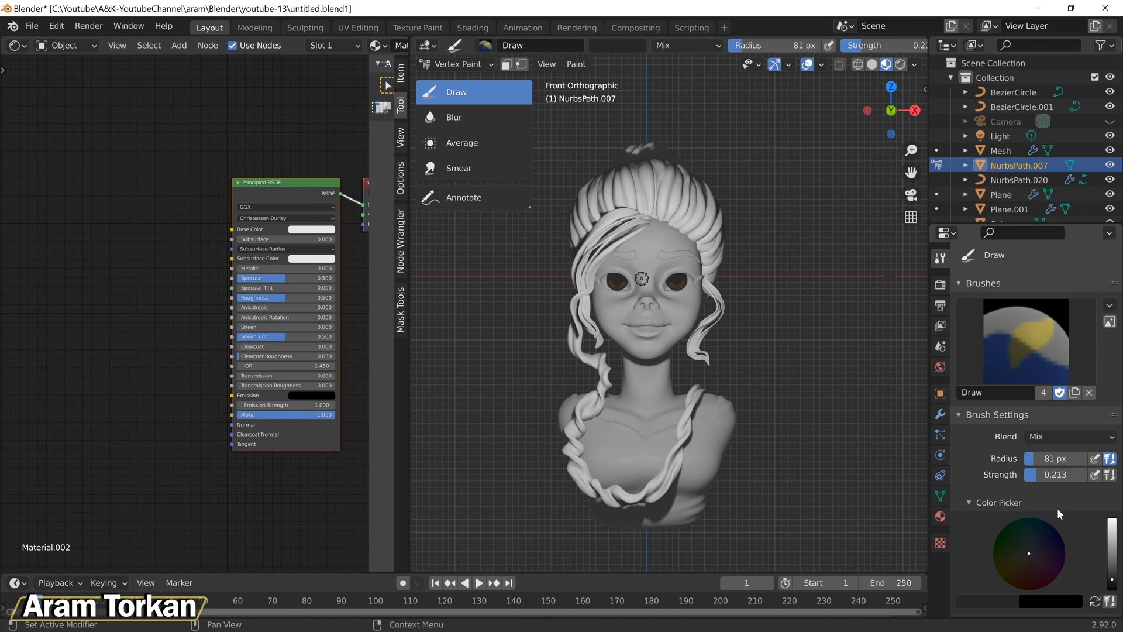
pyautogui.click(941, 496)
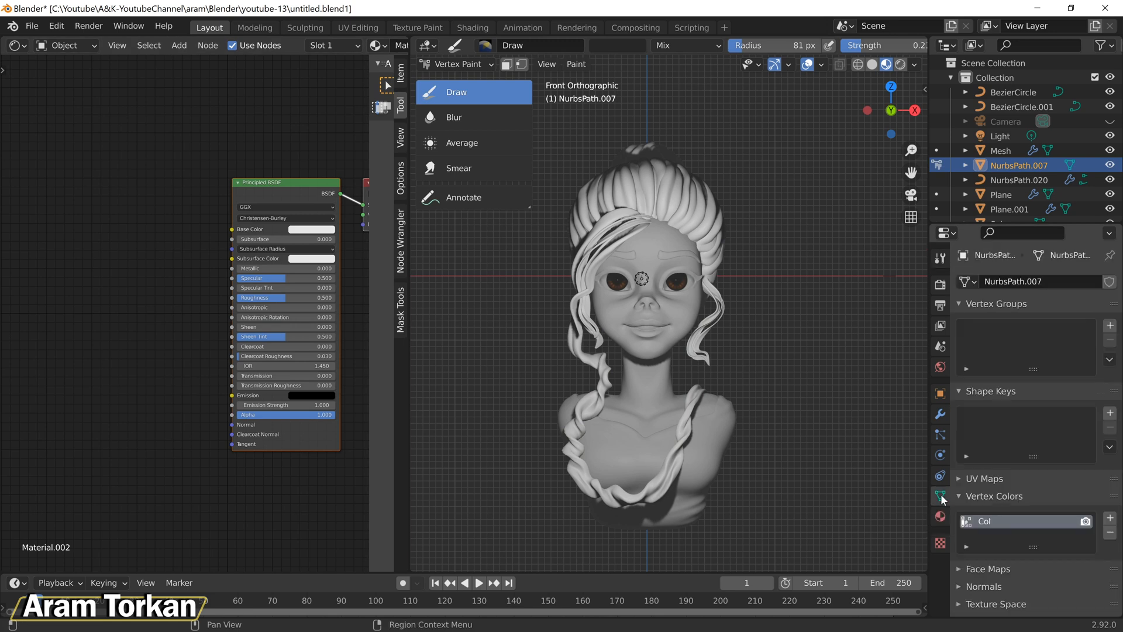
pyautogui.doubleClick(986, 524)
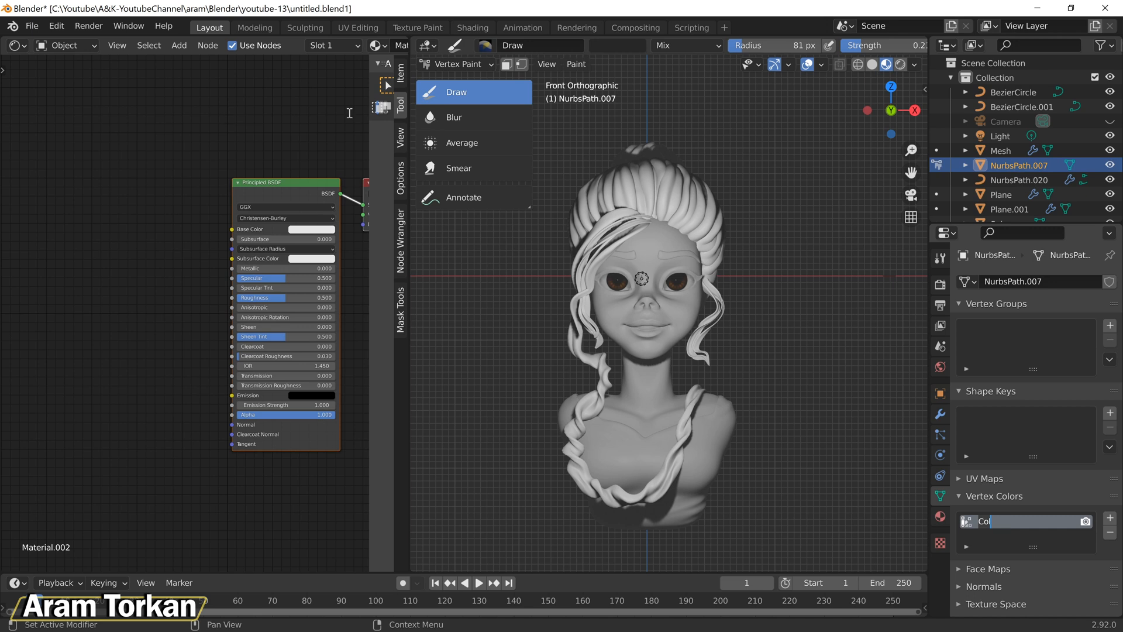
pyautogui.click(21, 47)
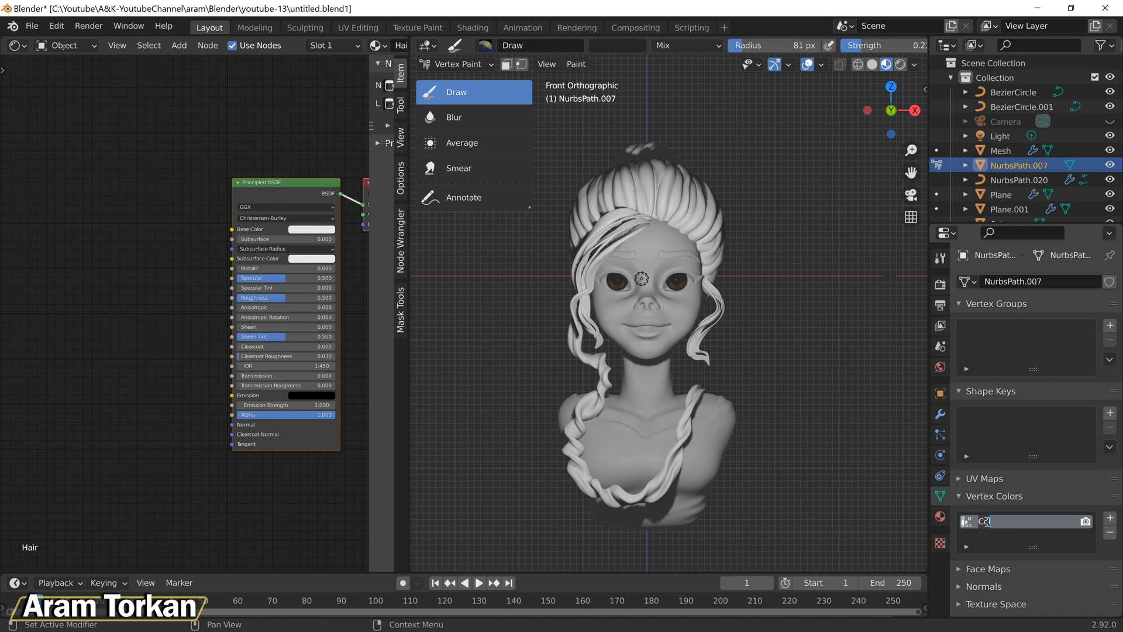
pyautogui.press('Return')
# Step: Add an Attribute node for the hair vertex colours and connect its Color output to the Principled BSDF's Base Color
pyautogui.click(77, 247)
pyautogui.hotkey('shift', 'a')
pyautogui.moveTo(77, 247)
pyautogui.moveTo(182, 249)
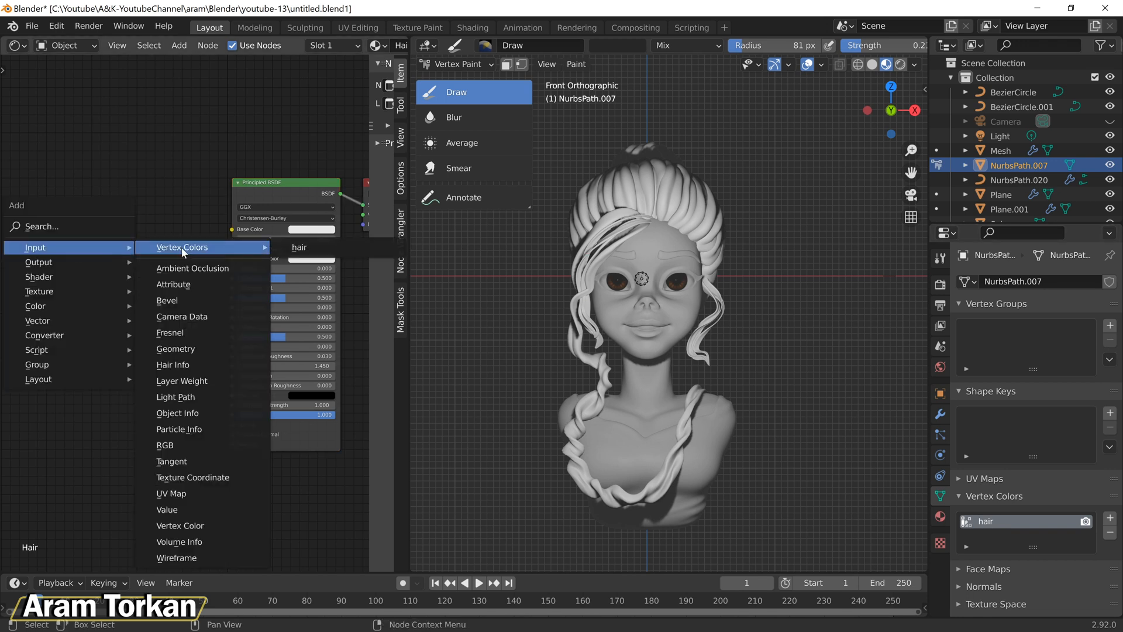
pyautogui.click(297, 246)
pyautogui.click(74, 203)
pyautogui.moveTo(137, 217); pyautogui.dragTo(233, 230)
# Step: Choose a dark brown (H 0.081, S 0.772, V 0.216), add it to the colour palette and fill the hair with it
pyautogui.scroll(1, 778, 246)
pyautogui.scroll(2, 777, 246)
pyautogui.scroll(-3, 778, 246)
pyautogui.scroll(1, 654, 260)
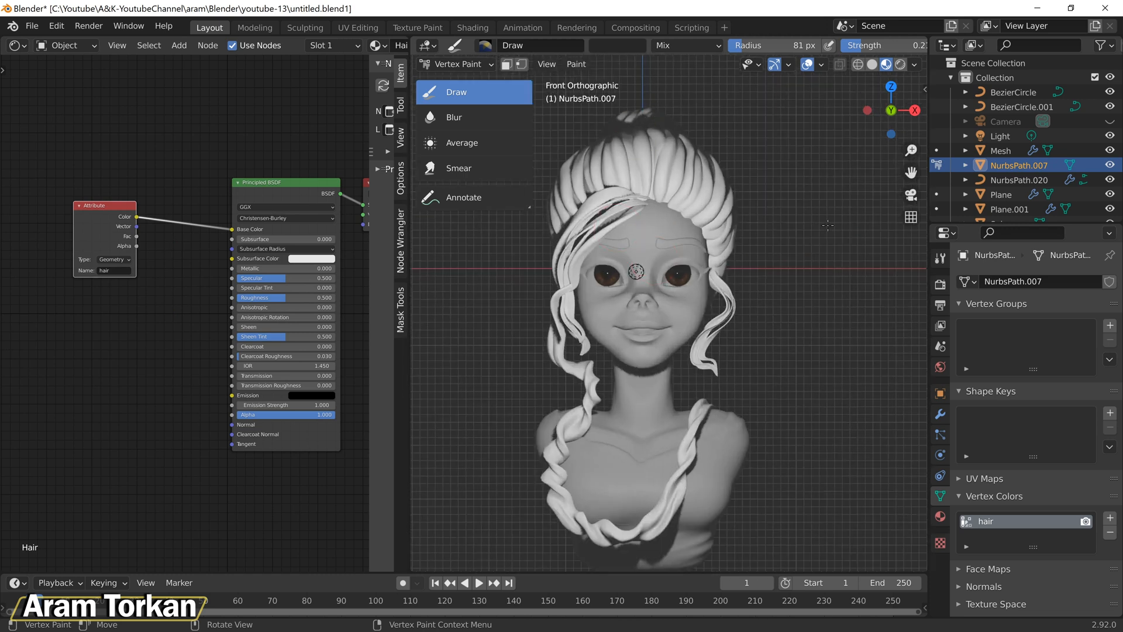
pyautogui.click(940, 258)
pyautogui.scroll(-5, 963, 485)
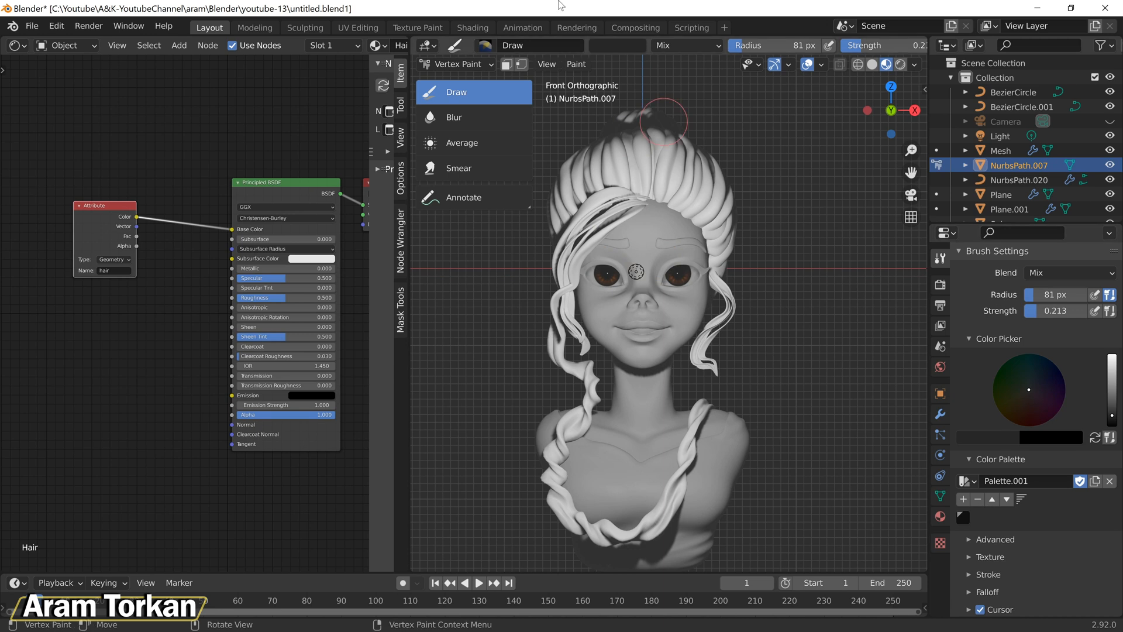
pyautogui.click(617, 45)
pyautogui.moveTo(715, 86); pyautogui.dragTo(715, 145)
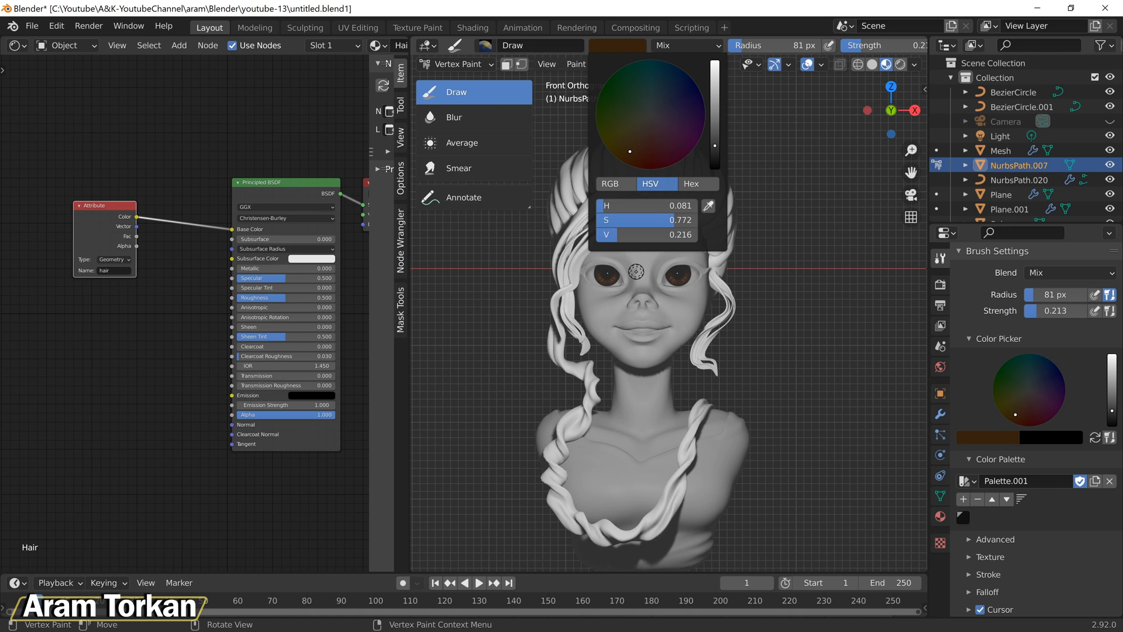
pyautogui.click(962, 499)
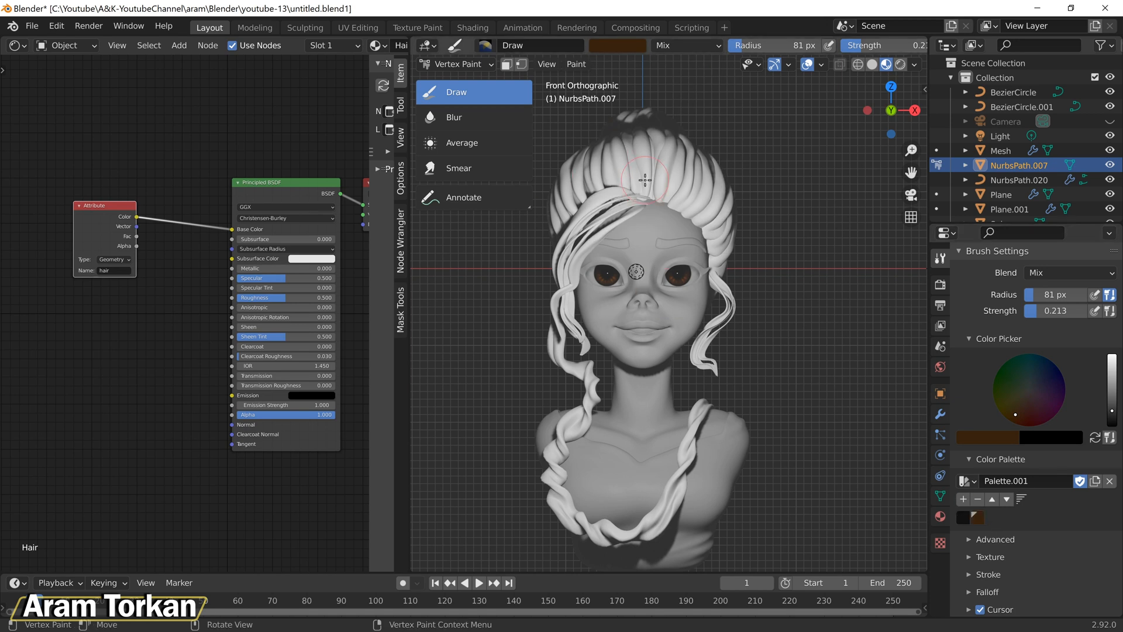
pyautogui.hotkey('shift', 'k')
# Step: Brighten the brown to V 0.349 and refill the hair with it
pyautogui.click(617, 45)
pyautogui.moveTo(714, 146); pyautogui.dragTo(715, 131)
pyautogui.hotkey('shift', 'k')
# Step: Change the lighting options of the viewport shading to preview the brown hair from a three-quarter angle
pyautogui.moveTo(732, 245)
pyautogui.mouseDown(button='middle')
pyautogui.moveTo(883, 368)
pyautogui.moveTo(726, 275)
pyautogui.moveTo(667, 263)
pyautogui.mouseUp(button='middle')
pyautogui.scroll(4, 822, 200)
pyautogui.click(914, 64)
pyautogui.click(831, 154)
pyautogui.click(831, 153)
pyautogui.scroll(-5, 732, 245)
pyautogui.scroll(2, 666, 252)
# Step: Try a brighter brown on the hair, and refill it with a darker, slightly yellower brown
pyautogui.click(623, 46)
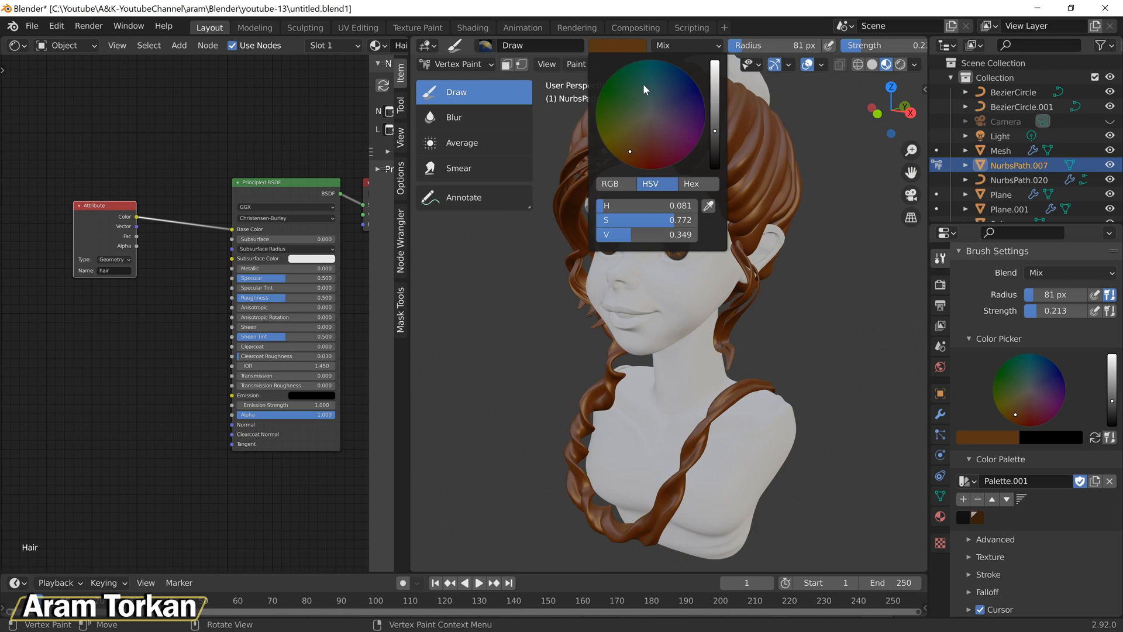
pyautogui.moveTo(715, 131); pyautogui.dragTo(715, 121)
pyautogui.hotkey('shift', 'k')
pyautogui.moveTo(702, 252); pyautogui.dragTo(690, 247, button='middle')
pyautogui.click(620, 46)
pyautogui.moveTo(715, 125); pyautogui.dragTo(715, 136)
pyautogui.moveTo(630, 151); pyautogui.dragTo(625, 148)
pyautogui.hotkey('shift', 'k')
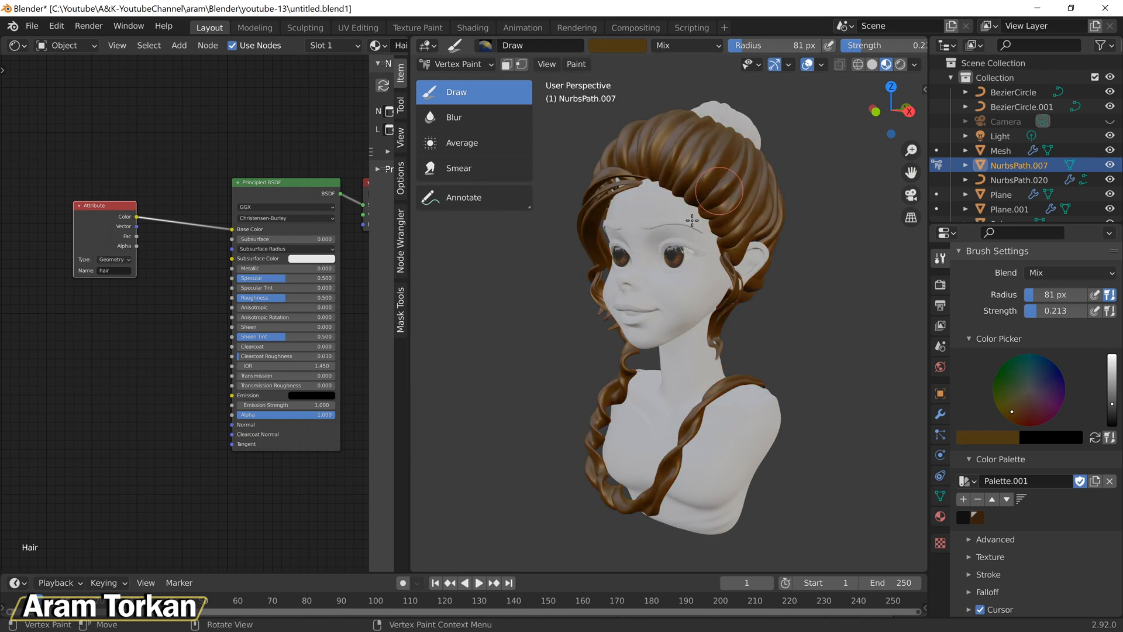
# Step: Set the Hair material's Specular to 0.544 and Roughness to 0.624
pyautogui.moveTo(692, 221); pyautogui.dragTo(731, 223, button='middle')
pyautogui.scroll(1, 702, 234)
pyautogui.scroll(-2, 702, 234)
pyautogui.moveTo(303, 297)
pyautogui.mouseDown()
pyautogui.moveTo(316, 297)
pyautogui.moveTo(312, 277)
pyautogui.mouseUp()
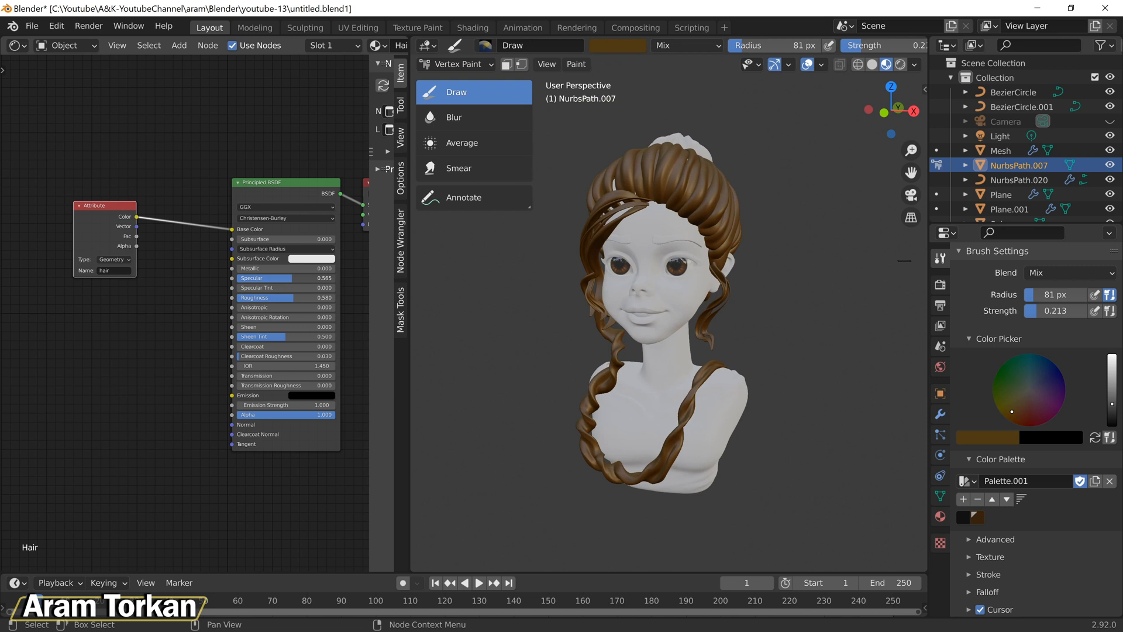
pyautogui.scroll(4, 664, 251)
pyautogui.scroll(-4, 664, 251)
pyautogui.moveTo(664, 251); pyautogui.dragTo(607, 248, button='middle')
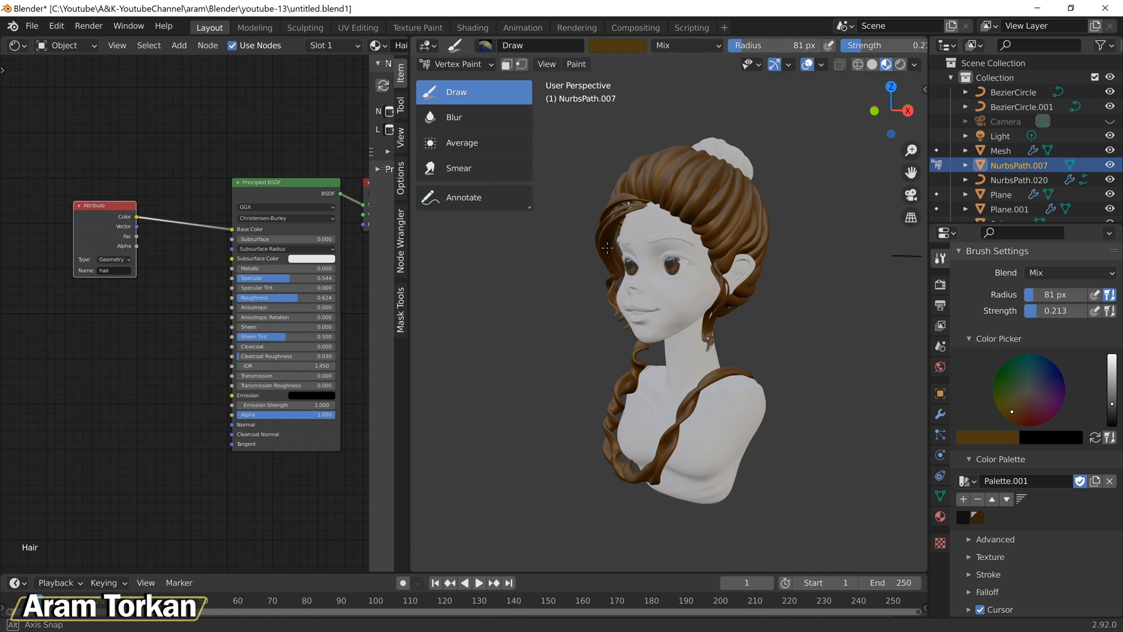
# Step: Fill the hair with a reddish brown (H 0.059, S 0.684) at a value brighter than 0.264
pyautogui.moveTo(607, 248); pyautogui.dragTo(641, 248, button='middle')
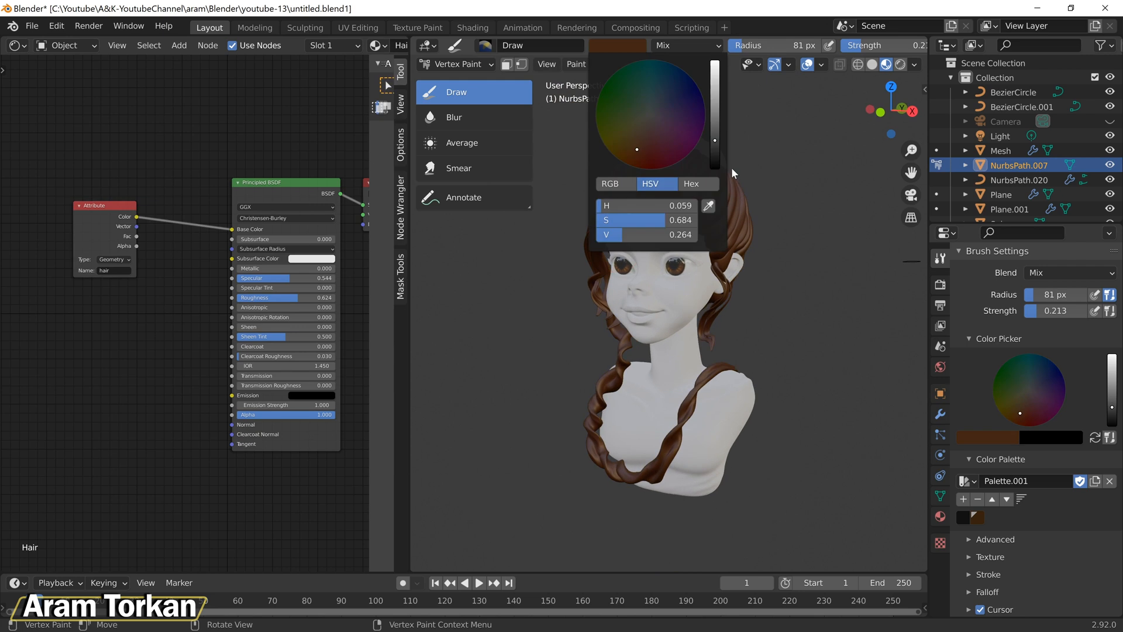
pyautogui.moveTo(718, 145); pyautogui.dragTo(718, 134)
pyautogui.hotkey('shift', 'k')
pyautogui.scroll(2, 723, 253)
pyautogui.moveTo(723, 253)
pyautogui.mouseDown(button='middle')
pyautogui.moveTo(762, 251)
pyautogui.moveTo(715, 251)
pyautogui.mouseUp(button='middle')
pyautogui.scroll(-4, 673, 216)
pyautogui.scroll(2, 675, 283)
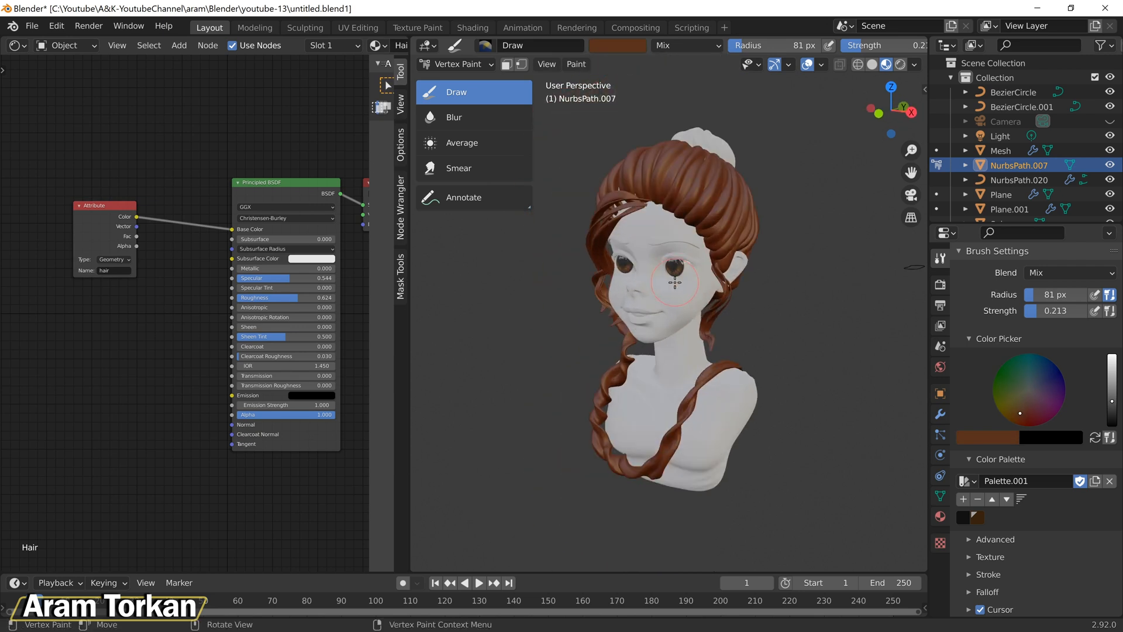
# Step: Return to Object Mode, select the white hair bun and switch it to Vertex Paint mode
pyautogui.click(456, 64)
pyautogui.click(462, 80)
pyautogui.click(716, 138)
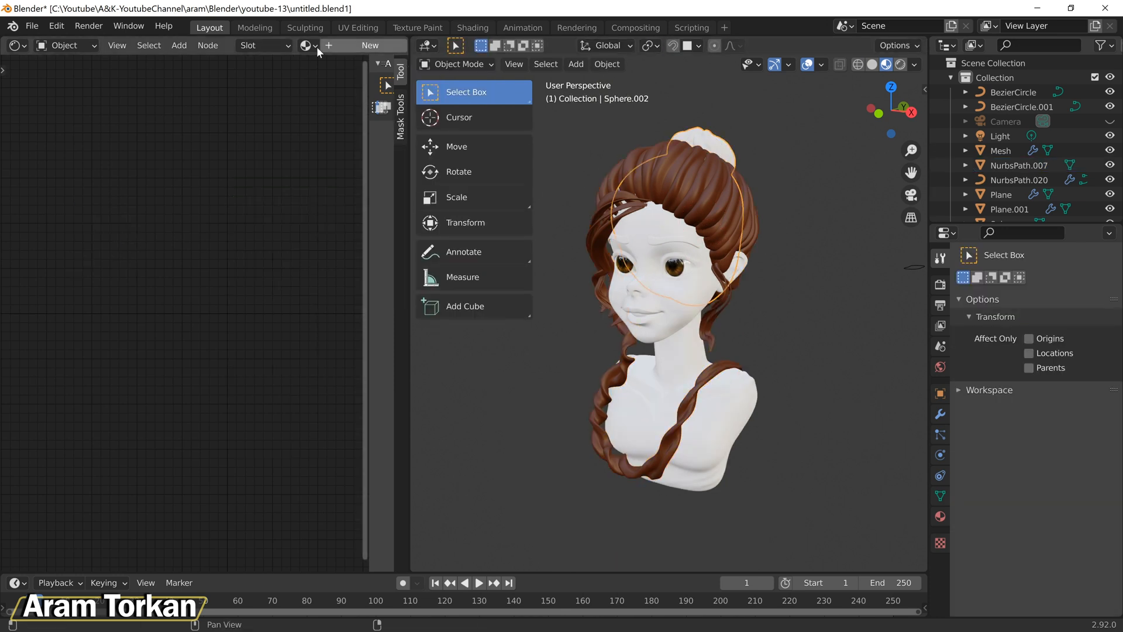
pyautogui.click(456, 64)
pyautogui.click(462, 131)
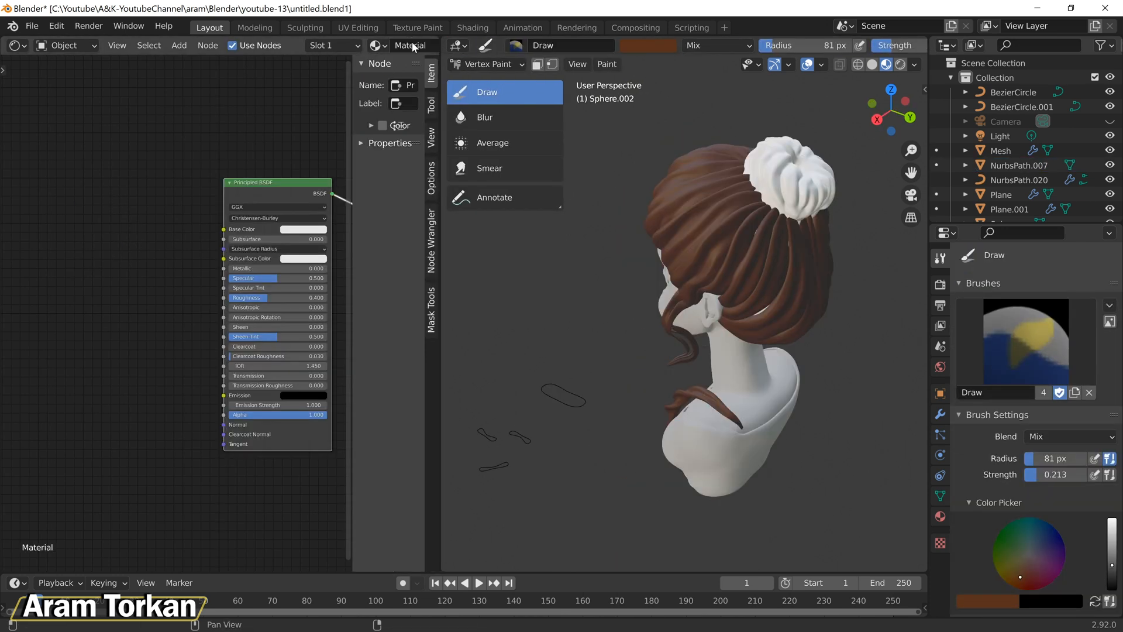
# Step: Name the bun's material hair2 and connect an Attribute node for its Col vertex colours to the Base Color
pyautogui.click(413, 46)
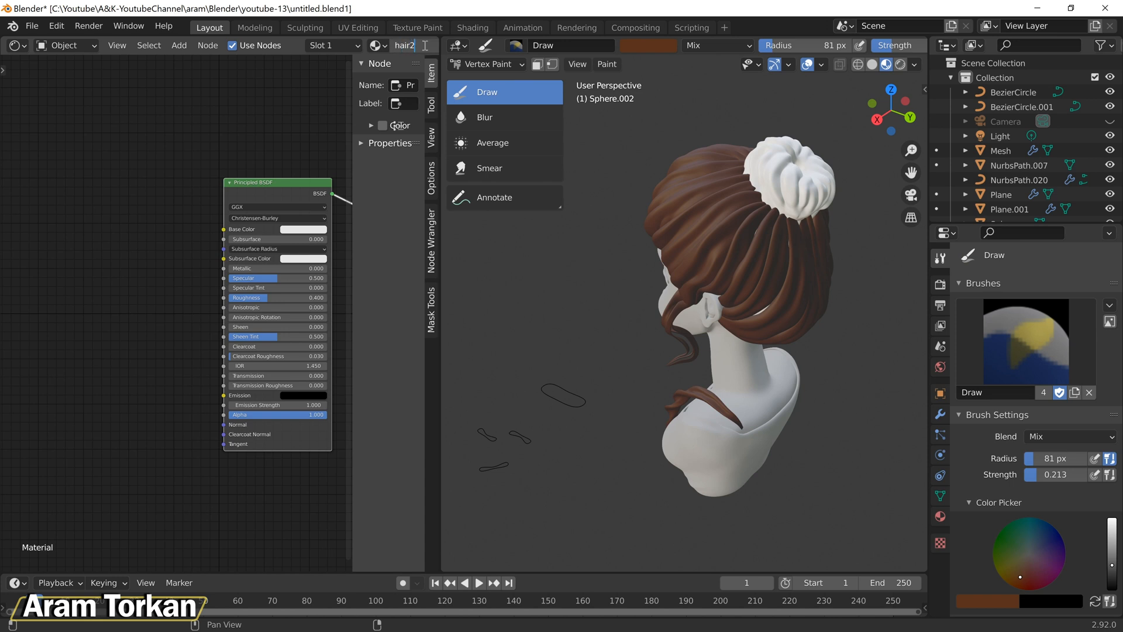
pyautogui.press('Return')
pyautogui.hotkey('shift', 'a')
pyautogui.moveTo(109, 254)
pyautogui.moveTo(193, 253)
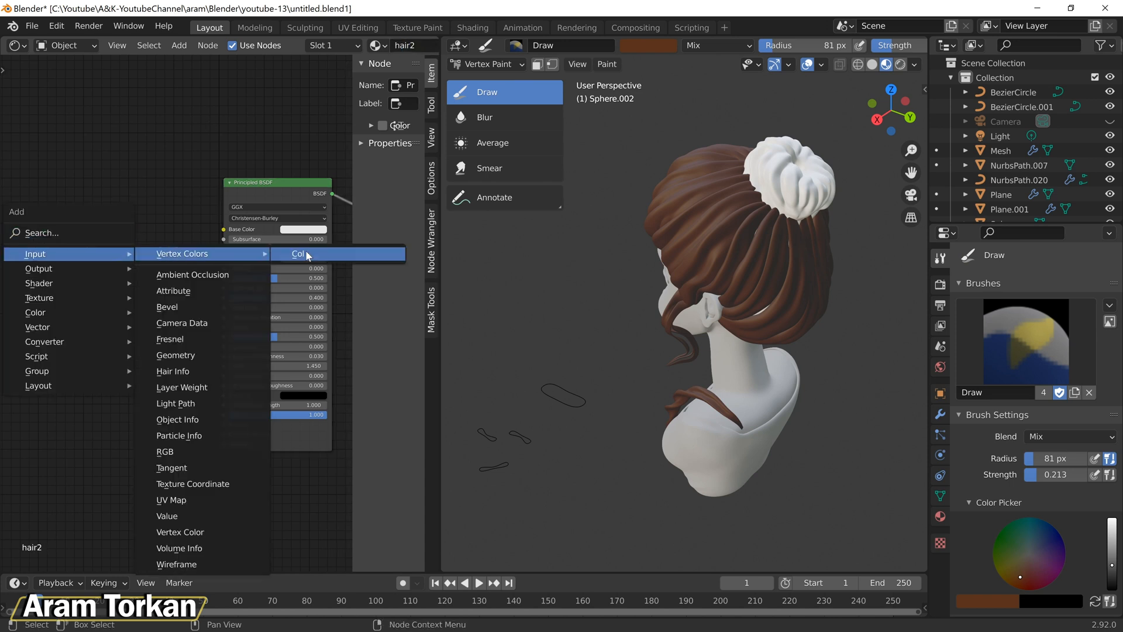
pyautogui.click(307, 253)
pyautogui.click(206, 236)
pyautogui.moveTo(224, 234); pyautogui.dragTo(224, 231)
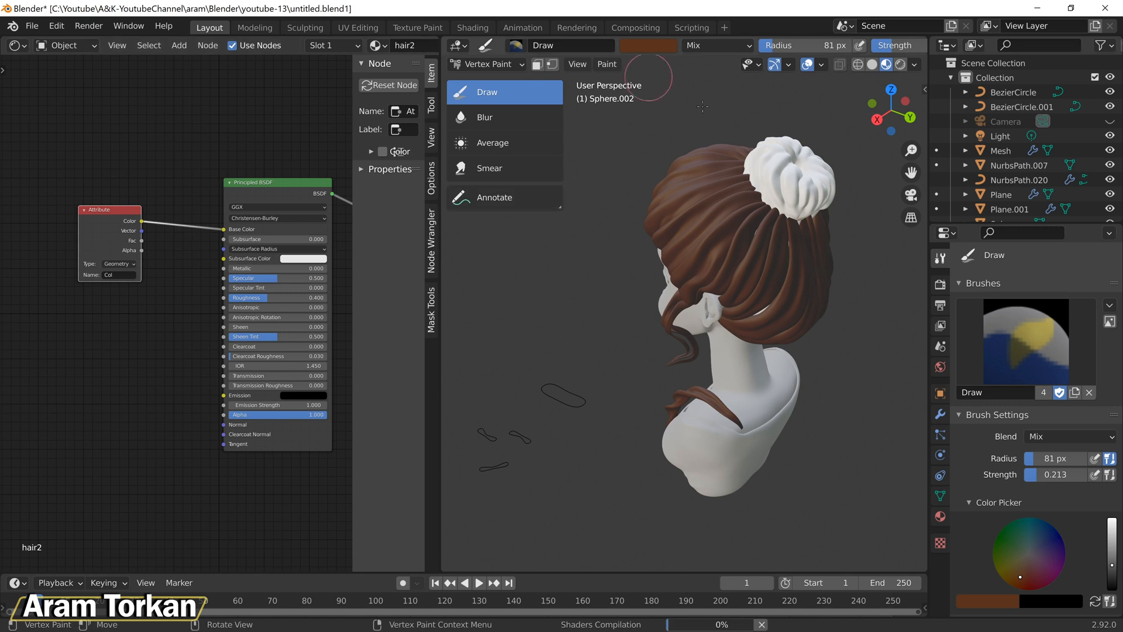
# Step: Set the hair2 material's Specular to 0.600 and Roughness to 0.705, and colour the bun with the darker brown 3F2314
pyautogui.moveTo(672, 213); pyautogui.dragTo(872, 212, button='middle')
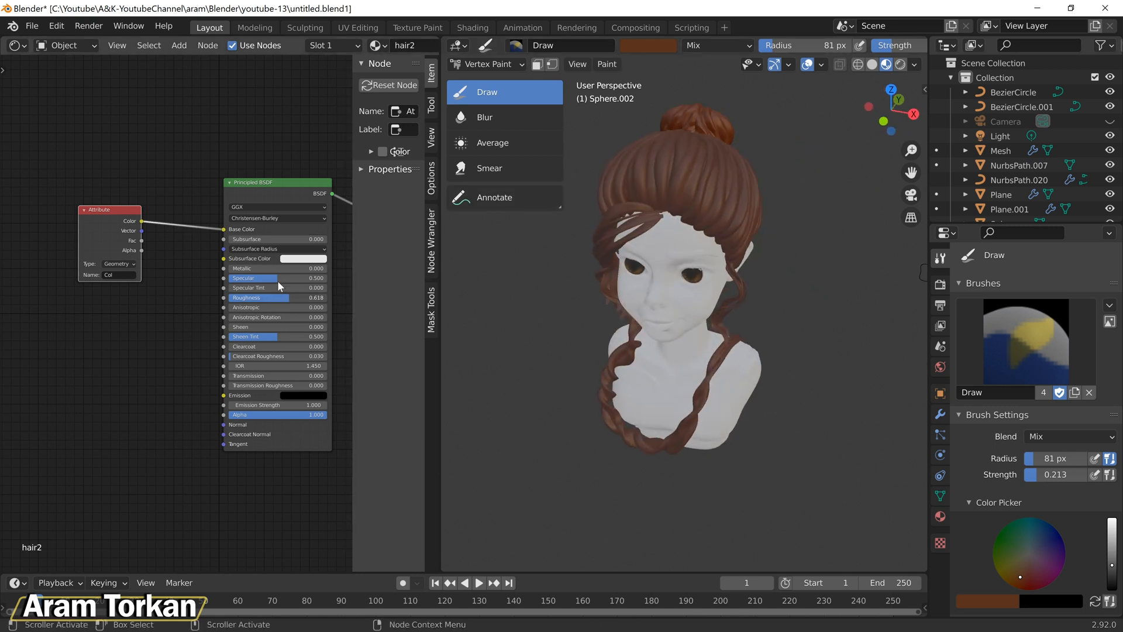
pyautogui.moveTo(259, 278); pyautogui.dragTo(287, 278)
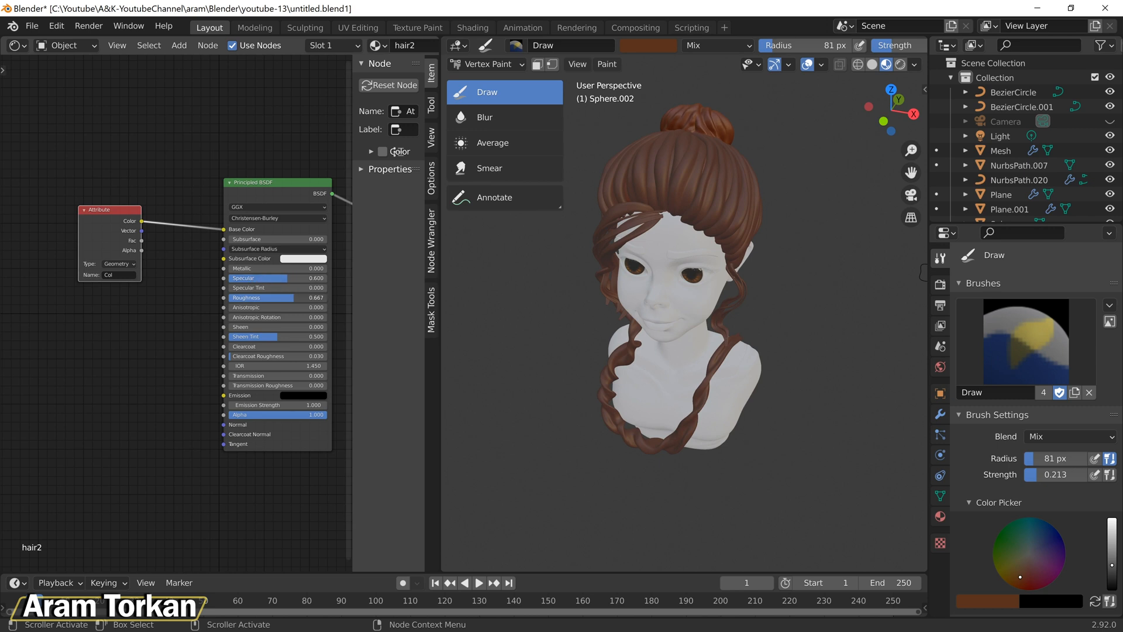
pyautogui.moveTo(748, 245); pyautogui.dragTo(675, 246, button='middle')
pyautogui.click(648, 46)
pyautogui.moveTo(745, 132); pyautogui.dragTo(746, 142)
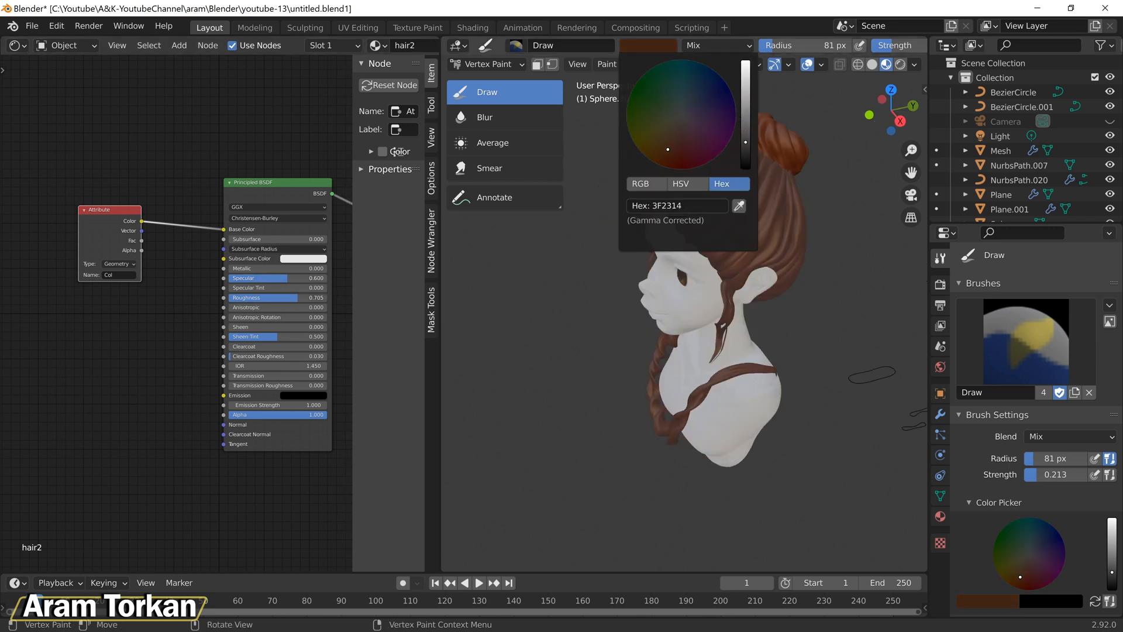
pyautogui.moveTo(772, 210)
pyautogui.mouseDown(button='middle')
pyautogui.moveTo(703, 209)
pyautogui.moveTo(811, 243)
pyautogui.moveTo(794, 246)
pyautogui.mouseUp(button='middle')
pyautogui.moveTo(725, 240); pyautogui.dragTo(803, 223, button='middle')
# Step: Select the eyebrows in Object Mode and name their material eyebrow
pyautogui.click(486, 64)
pyautogui.click(491, 79)
pyautogui.click(707, 237)
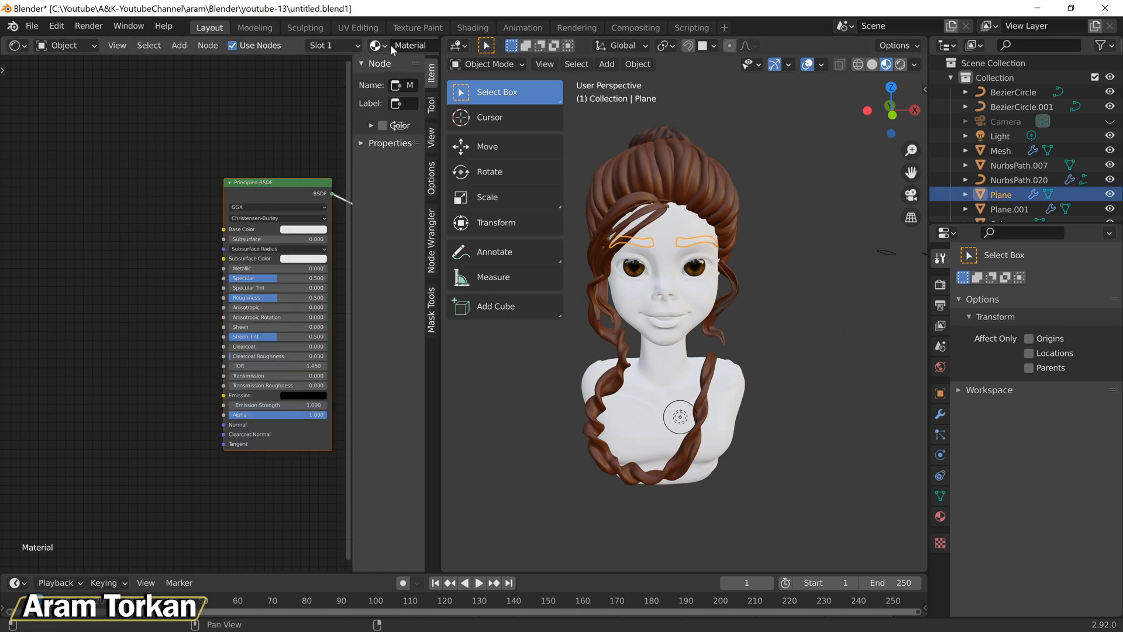
pyautogui.doubleClick(407, 45)
pyautogui.write('eyebrow')
pyautogui.press('Return')
# Step: Switch the eyebrows to Vertex Paint mode and connect an Attribute node for their Col vertex colours to the Base Color
pyautogui.click(486, 65)
pyautogui.click(491, 127)
pyautogui.hotkey('shift', 'a')
pyautogui.moveTo(114, 261)
pyautogui.moveTo(200, 261)
pyautogui.click(304, 261)
pyautogui.click(58, 230)
pyautogui.moveTo(119, 245); pyautogui.dragTo(224, 229)
# Step: Fill the eyebrows with a darker brown and set the eyebrow material's Specular to 0.585 and Roughness to 0.609
pyautogui.scroll(3, 715, 180)
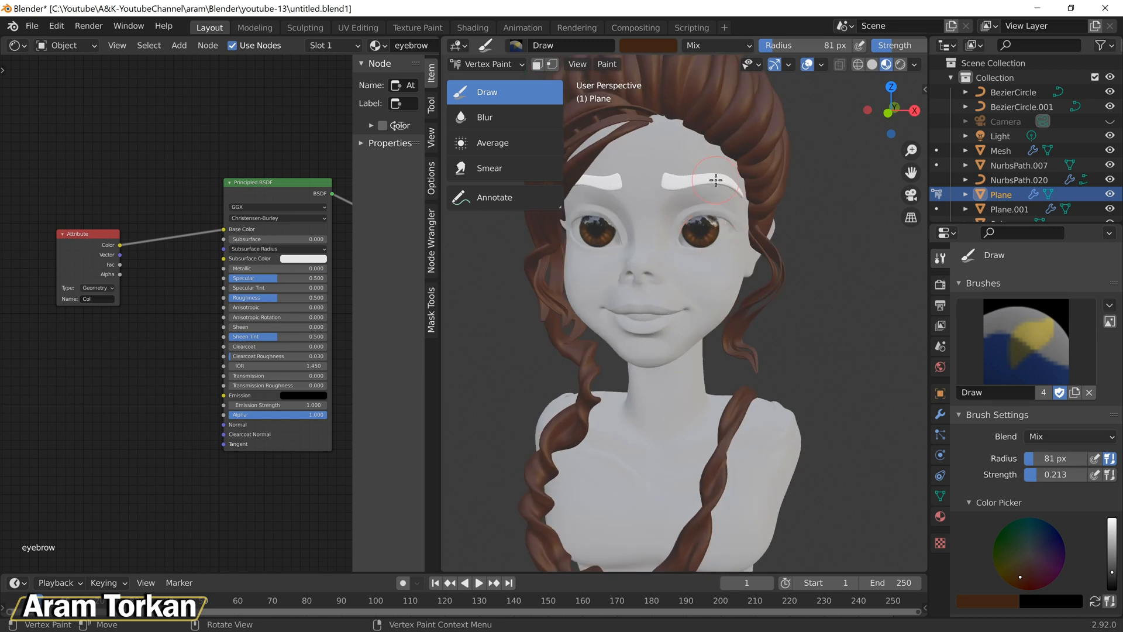
pyautogui.click(648, 45)
pyautogui.moveTo(745, 133); pyautogui.dragTo(745, 145)
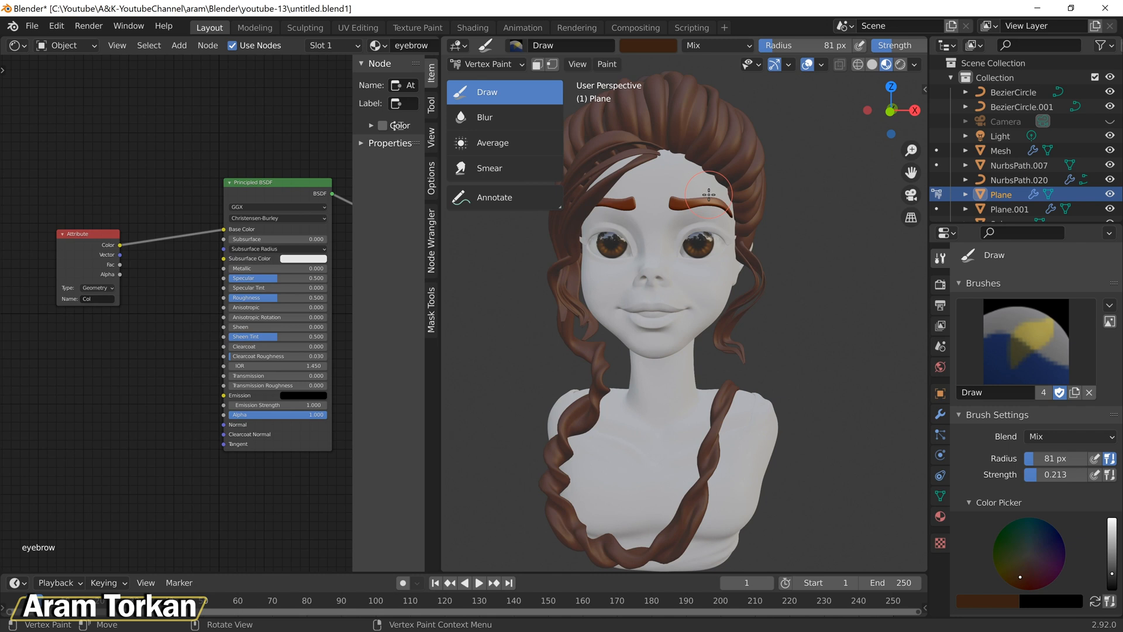
pyautogui.hotkey('shift', 'k')
pyautogui.scroll(-4, 672, 219)
pyautogui.moveTo(673, 225)
pyautogui.mouseDown(button='middle')
pyautogui.moveTo(718, 258)
pyautogui.moveTo(694, 282)
pyautogui.moveTo(730, 261)
pyautogui.moveTo(690, 269)
pyautogui.mouseUp(button='middle')
pyautogui.scroll(4, 694, 282)
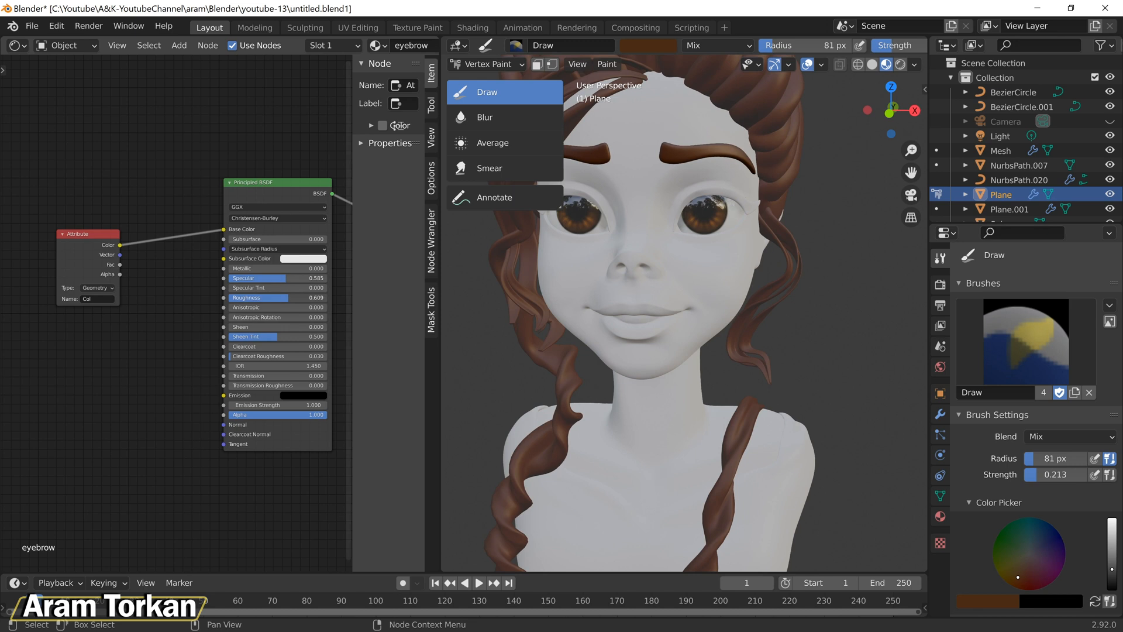
# Step: Select the eyelashes in Object Mode and name their material eyelashes
pyautogui.scroll(-3, 684, 263)
pyautogui.click(488, 64)
pyautogui.click(494, 84)
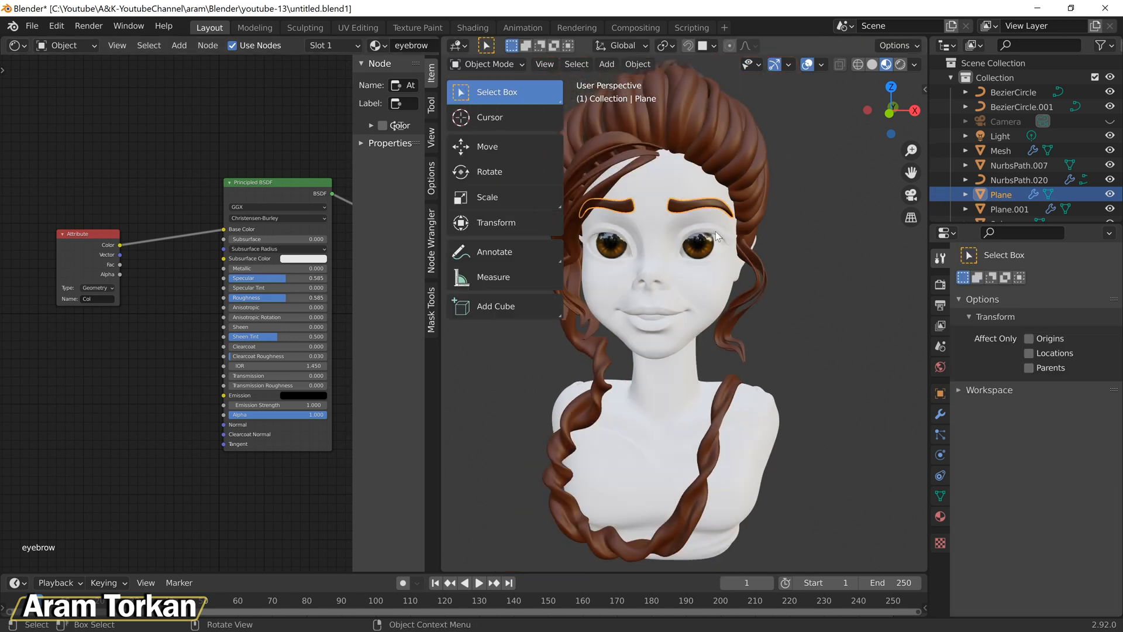
pyautogui.click(720, 235)
pyautogui.scroll(5, 720, 236)
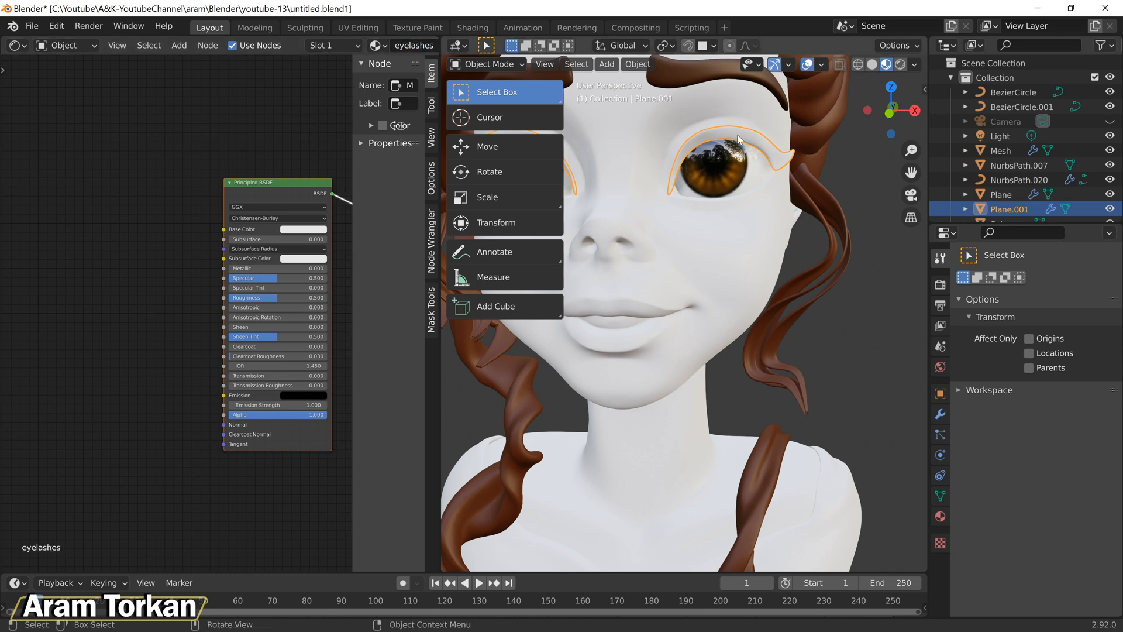
# Step: Switch the eyelashes to Vertex Paint mode and connect an Attribute node for their Col vertex colours to the Base Color
pyautogui.click(489, 64)
pyautogui.click(498, 111)
pyautogui.hotkey('shift', 'a')
pyautogui.click(246, 241)
pyautogui.click(93, 234)
pyautogui.moveTo(122, 223); pyautogui.dragTo(243, 237)
# Step: Fill the eyelashes with a very dark brown and set the eyelashes material's Roughness to 0.582
pyautogui.click(661, 46)
pyautogui.moveTo(745, 139)
pyautogui.mouseDown()
pyautogui.moveTo(745, 155)
pyautogui.moveTo(670, 169)
pyautogui.mouseUp()
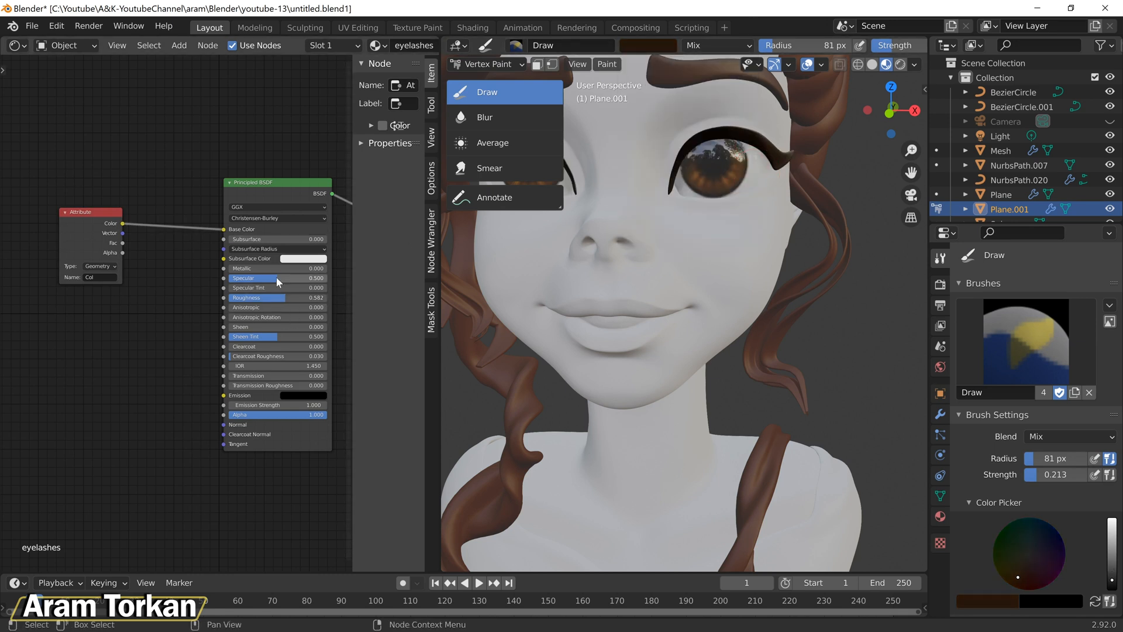
pyautogui.scroll(-8, 687, 327)
# Step: Select the clothes in Object Mode and give them a new material
pyautogui.click(486, 63)
pyautogui.click(497, 82)
pyautogui.moveTo(795, 240); pyautogui.dragTo(751, 479, button='middle')
pyautogui.click(751, 479)
pyautogui.click(370, 45)
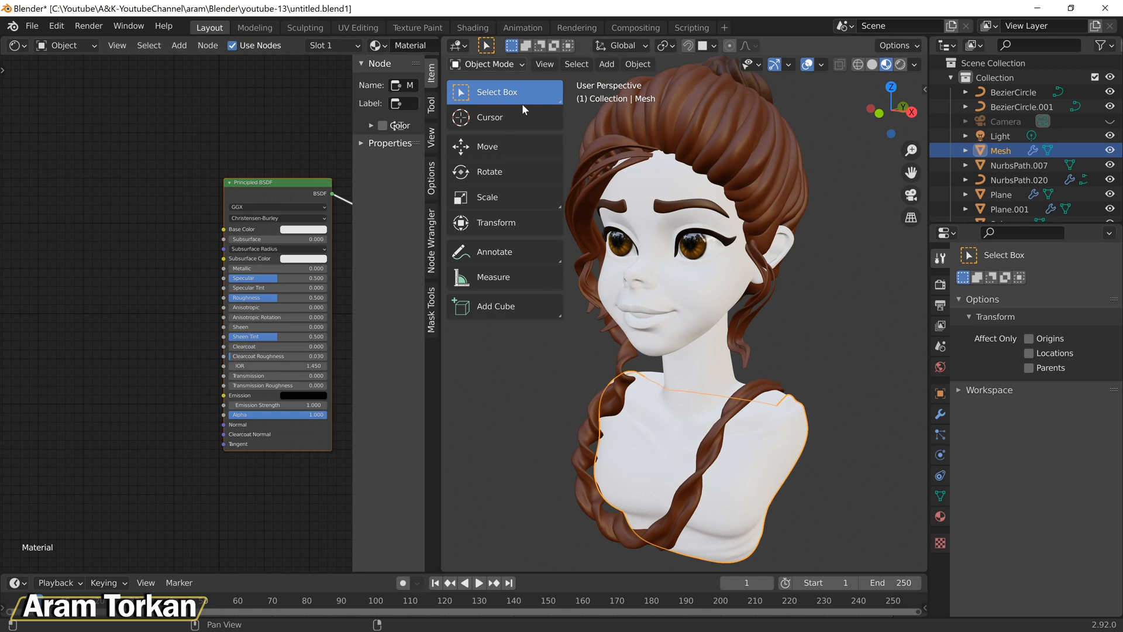
# Step: Switch the clothes to Vertex Paint mode and connect an Attribute node for their Col vertex colours to the Base Color
pyautogui.click(488, 64)
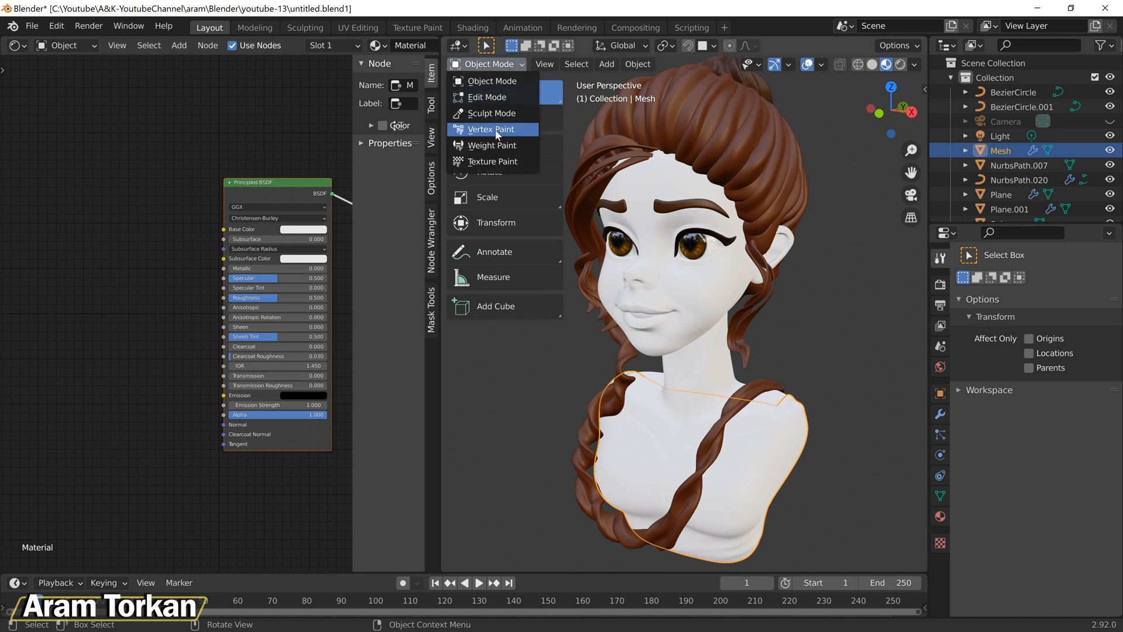
pyautogui.click(533, 131)
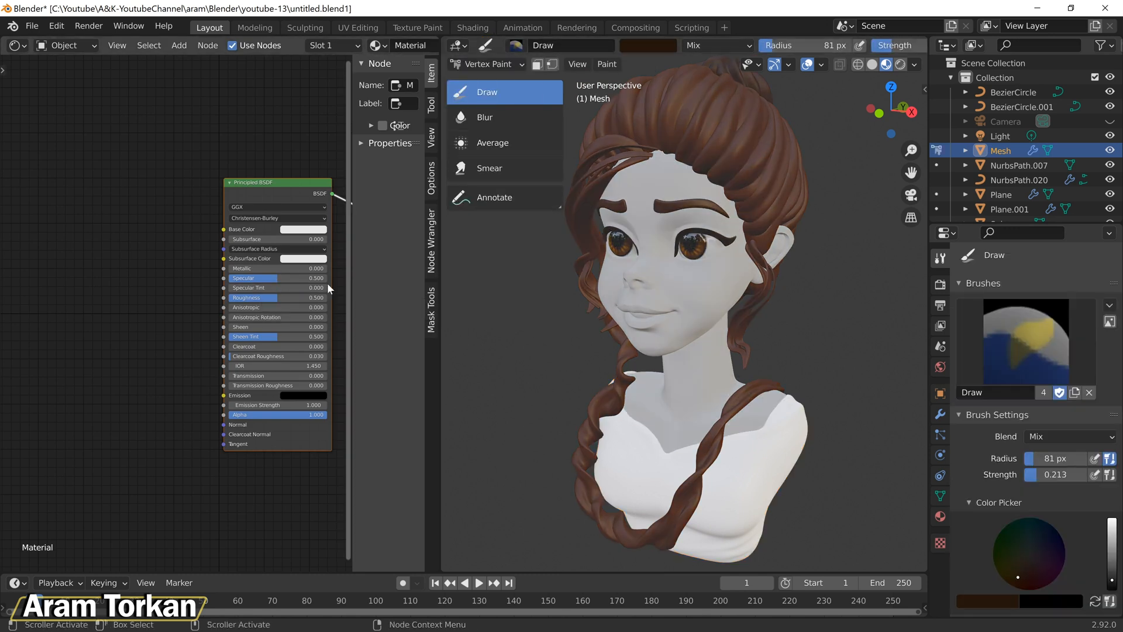
pyautogui.hotkey('shift', 'a')
pyautogui.click(310, 257)
pyautogui.click(93, 226)
pyautogui.moveTo(153, 238); pyautogui.dragTo(223, 229)
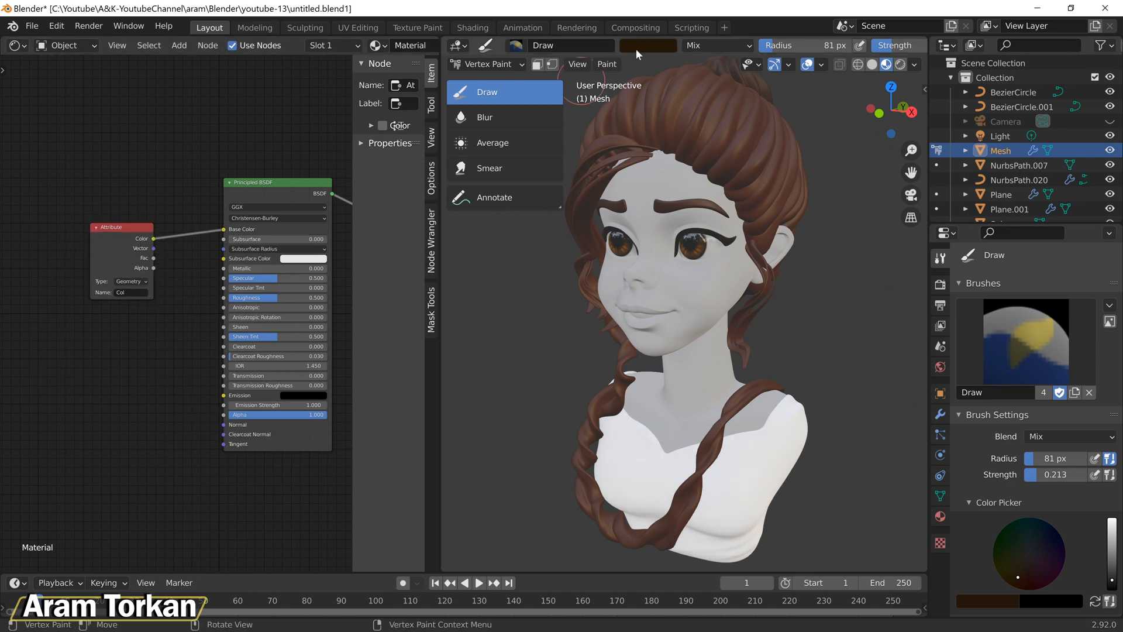
# Step: Choose a bright orange as the paint colour and fill the clothes with it
pyautogui.click(637, 47)
pyautogui.moveTo(748, 133); pyautogui.dragTo(746, 104)
pyautogui.moveTo(665, 147)
pyautogui.mouseDown()
pyautogui.moveTo(671, 130)
pyautogui.moveTo(652, 158)
pyautogui.mouseUp()
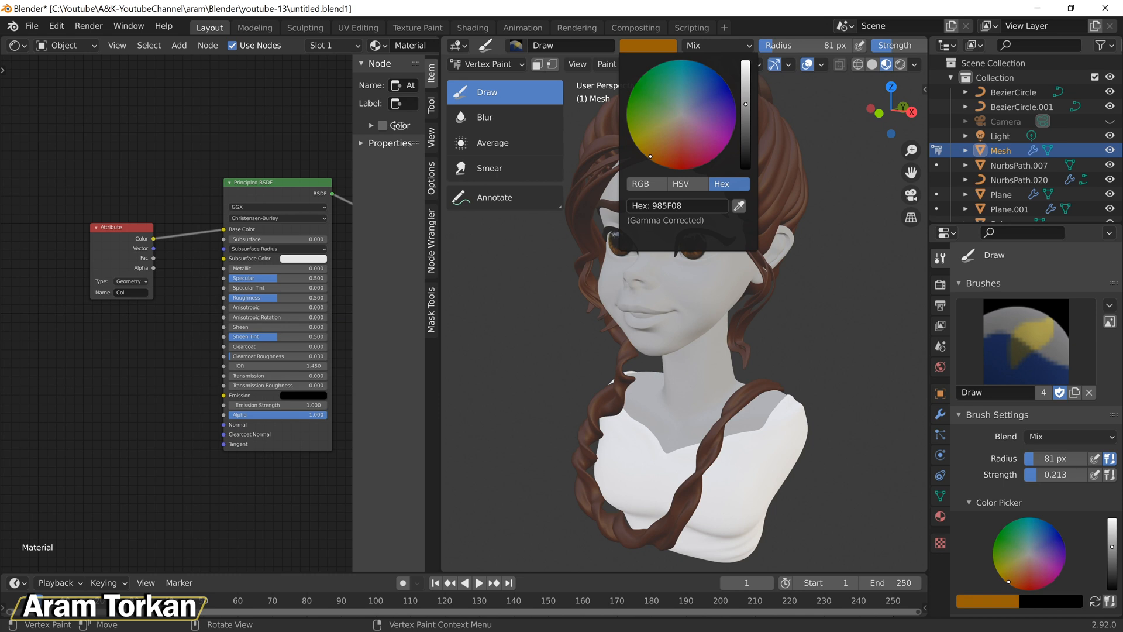
pyautogui.moveTo(747, 94); pyautogui.dragTo(745, 79)
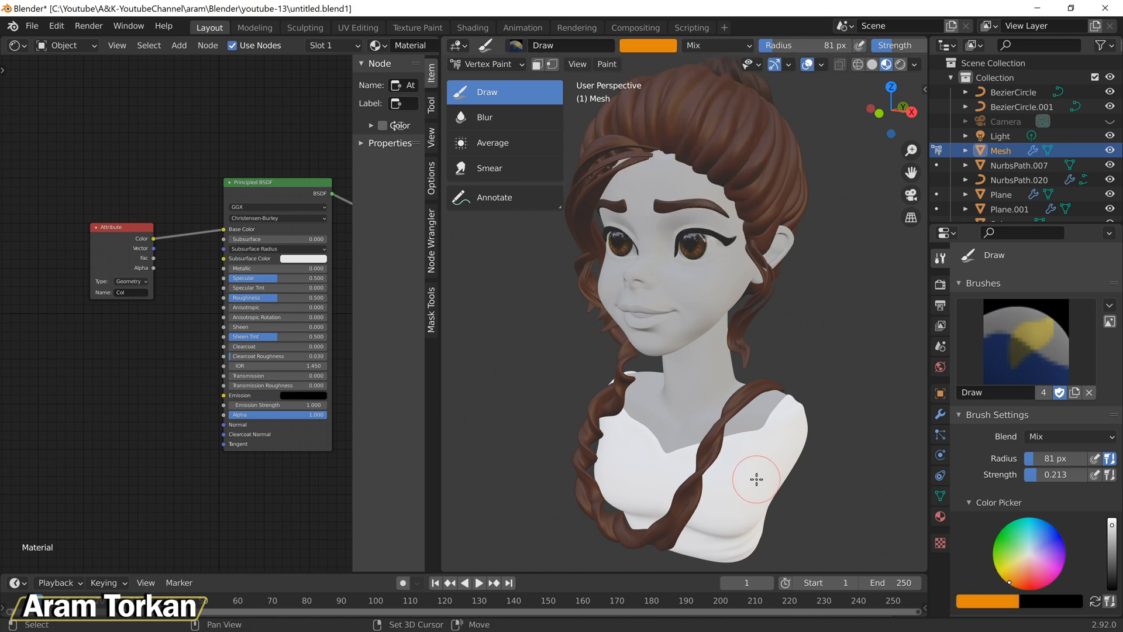
pyautogui.hotkey('shift', 'k')
pyautogui.moveTo(760, 493); pyautogui.dragTo(717, 479, button='middle')
pyautogui.moveTo(495, 309); pyautogui.dragTo(492, 308, button='middle')
# Step: Set the clothes material's Specular to 0.685 and Roughness to 0.458
pyautogui.moveTo(287, 298)
pyautogui.mouseDown()
pyautogui.moveTo(274, 298)
pyautogui.moveTo(287, 277)
pyautogui.mouseUp()
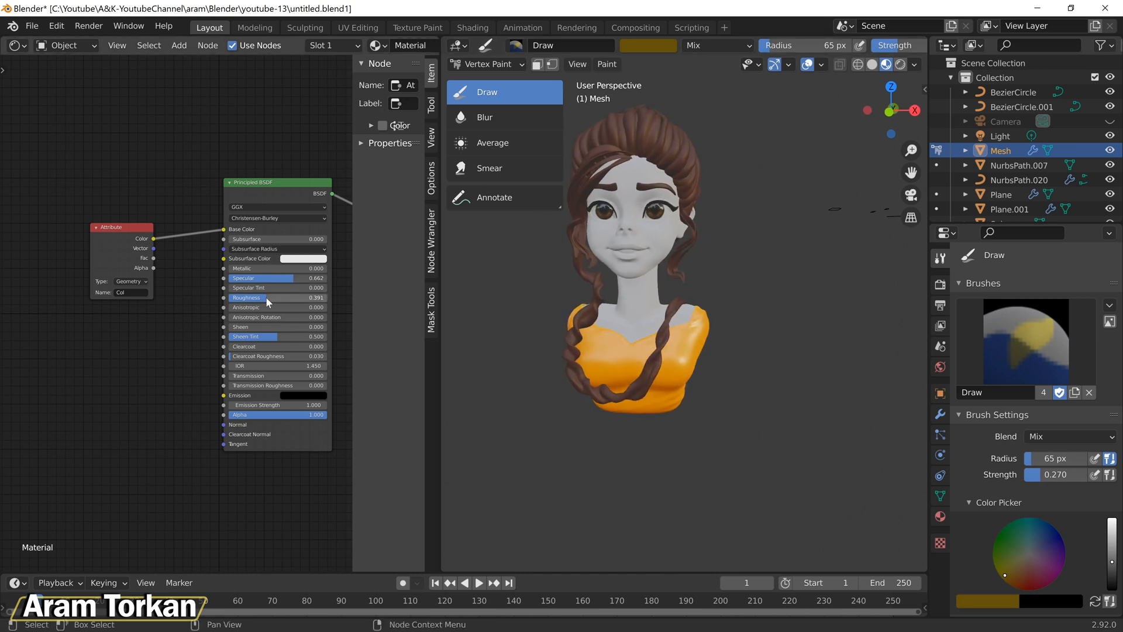
pyautogui.scroll(1, 657, 373)
pyautogui.moveTo(657, 373); pyautogui.dragTo(648, 410, button='middle')
pyautogui.moveTo(289, 298); pyautogui.dragTo(267, 298)
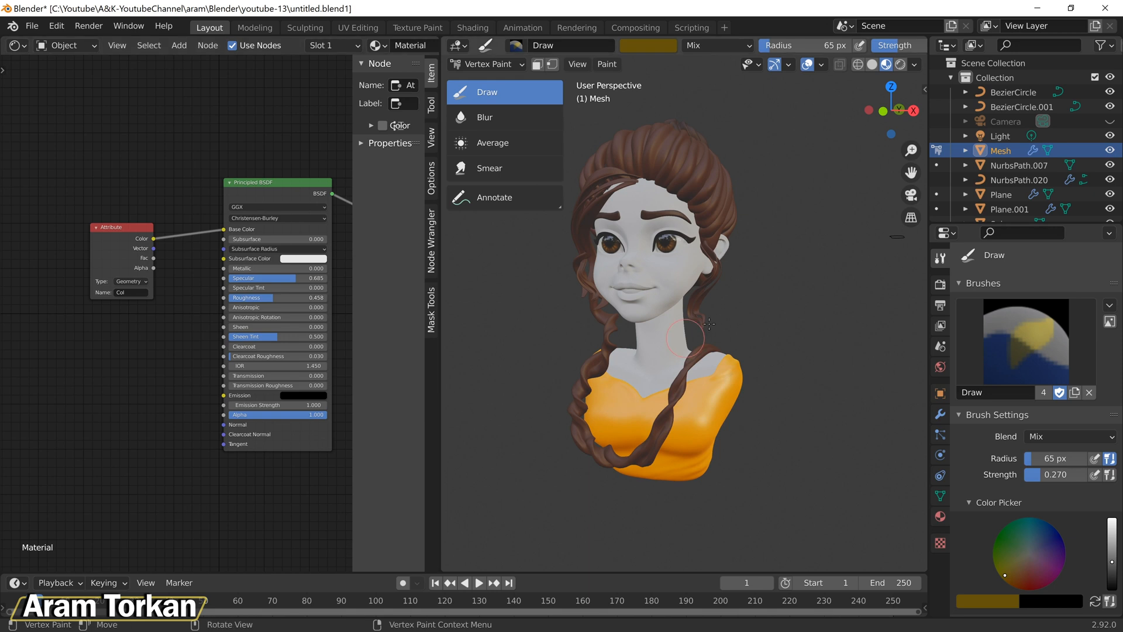
# Step: Select the head and body mesh in Object Mode and save the file
pyautogui.click(502, 67)
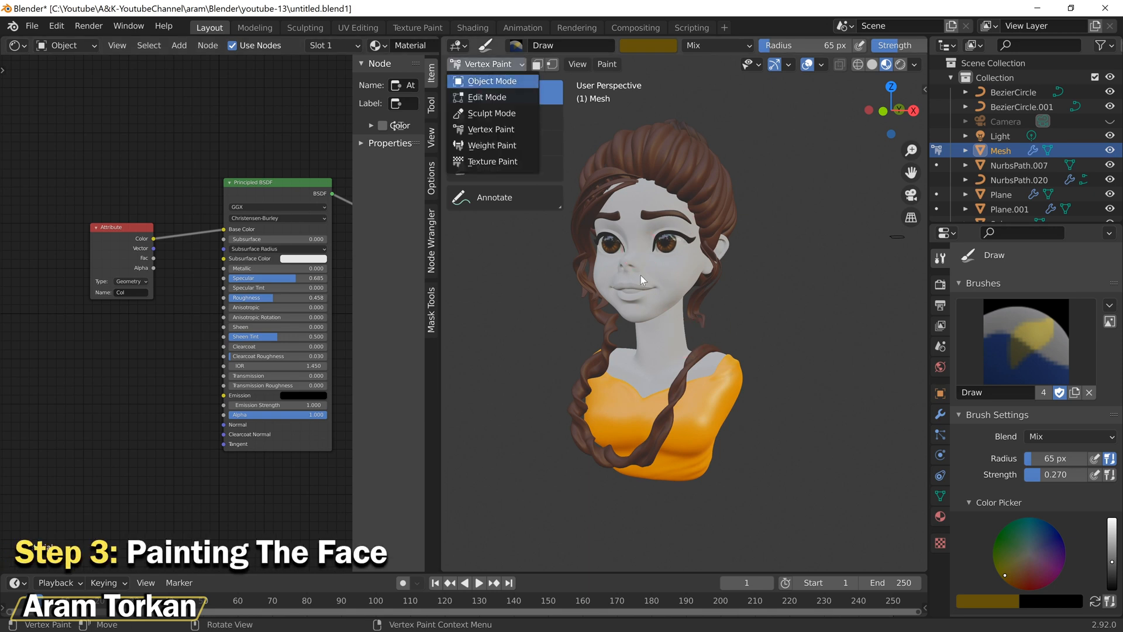
pyautogui.press('Return')
pyautogui.click(675, 269)
pyautogui.hotkey('ctrl', 's')
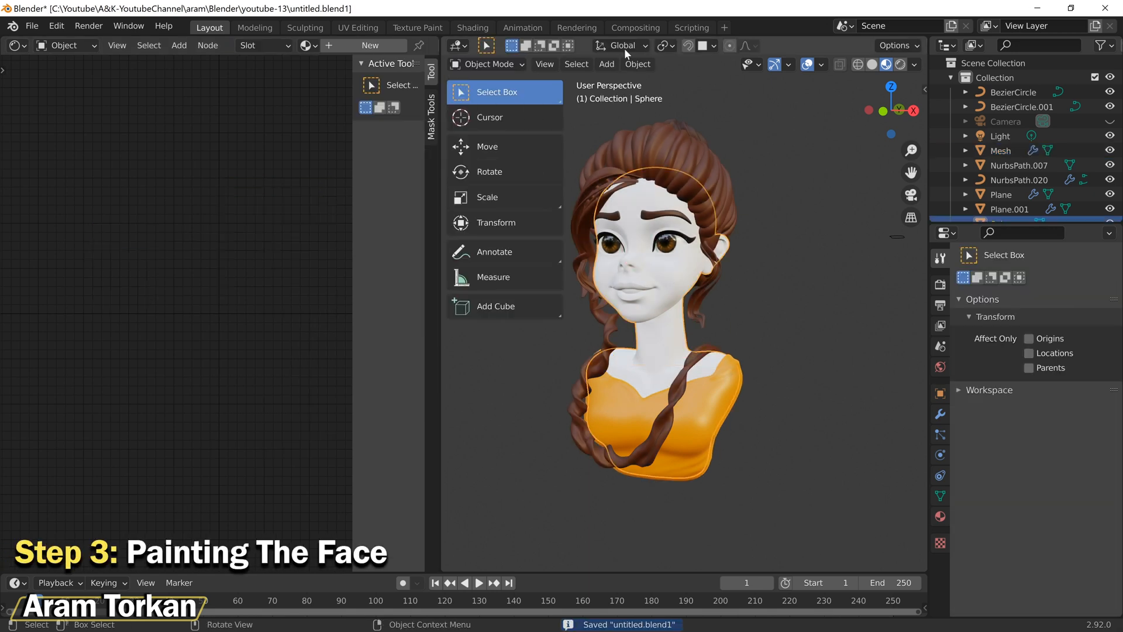
# Step: Switch the head and body to Vertex Paint mode and create a material named skin for them
pyautogui.click(488, 64)
pyautogui.click(486, 129)
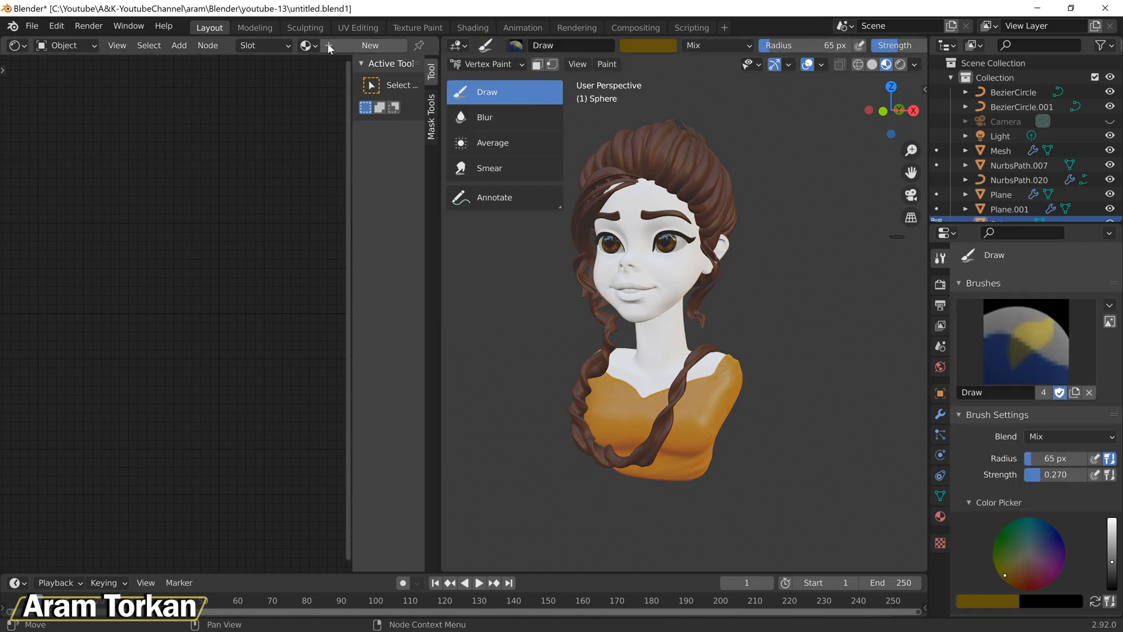
pyautogui.click(374, 47)
pyautogui.press('Return')
# Step: Add an Attribute node for the Col vertex colours and connect it to the skin material's Base Color
pyautogui.hotkey('shift', 'a')
pyautogui.moveTo(280, 256)
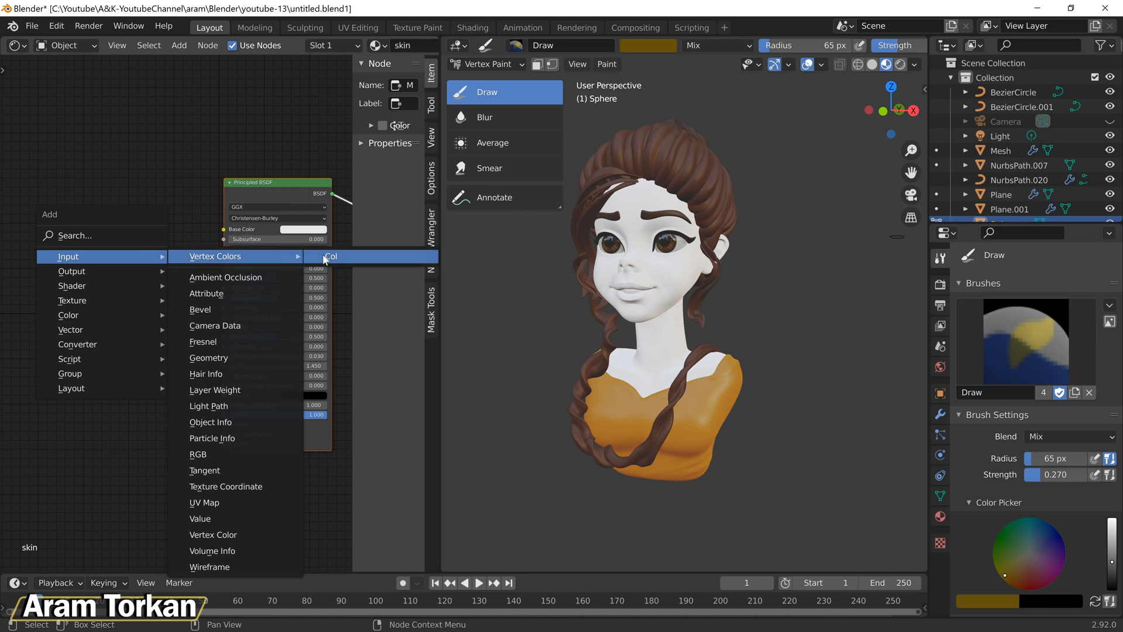
pyautogui.click(324, 259)
pyautogui.click(67, 240)
pyautogui.moveTo(100, 219); pyautogui.dragTo(224, 229)
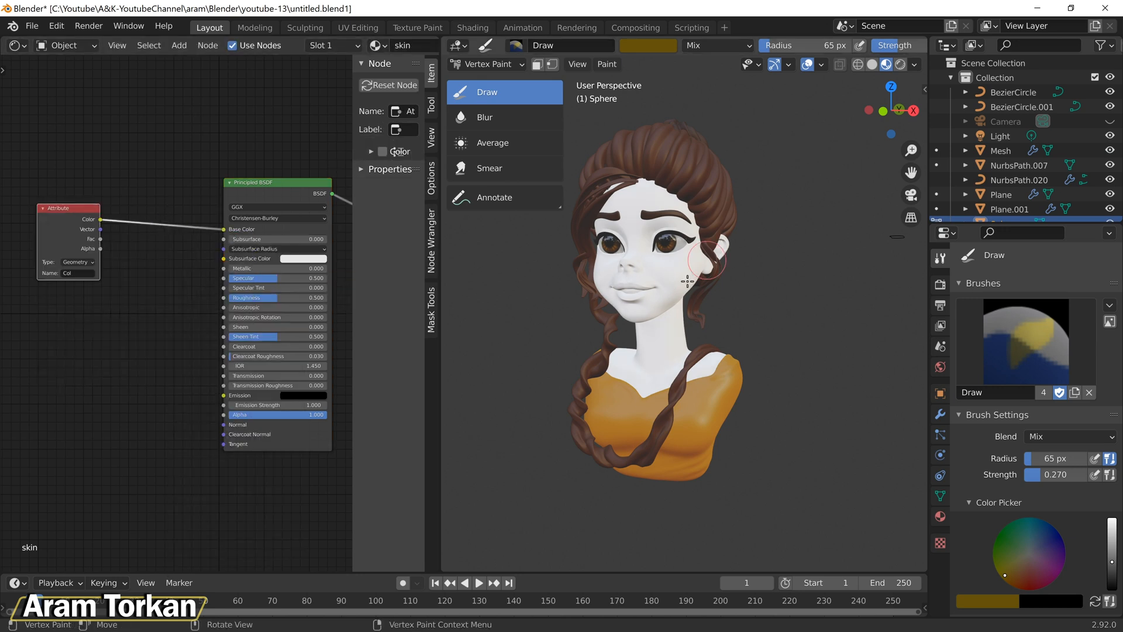
# Step: Choose a light peach skin tone and fill the head and body with it
pyautogui.click(670, 48)
pyautogui.scroll(10, 660, 134)
pyautogui.moveTo(653, 140)
pyautogui.mouseDown()
pyautogui.moveTo(662, 128)
pyautogui.moveTo(651, 135)
pyautogui.moveTo(672, 138)
pyautogui.mouseUp()
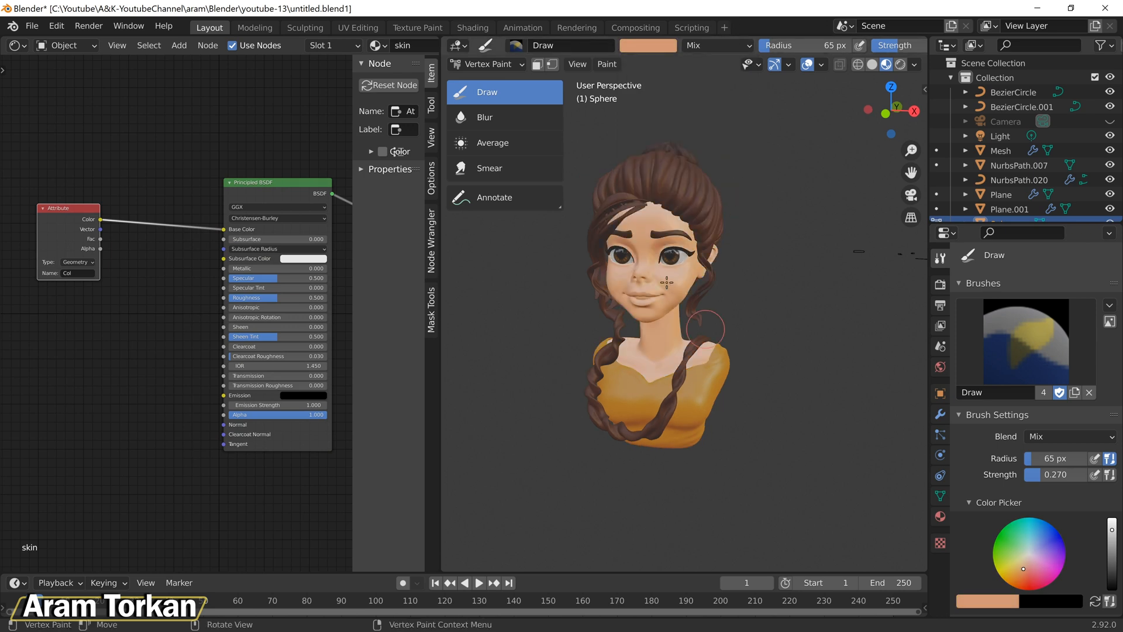
pyautogui.scroll(3, 731, 257)
pyautogui.moveTo(731, 258); pyautogui.dragTo(723, 196, button='middle')
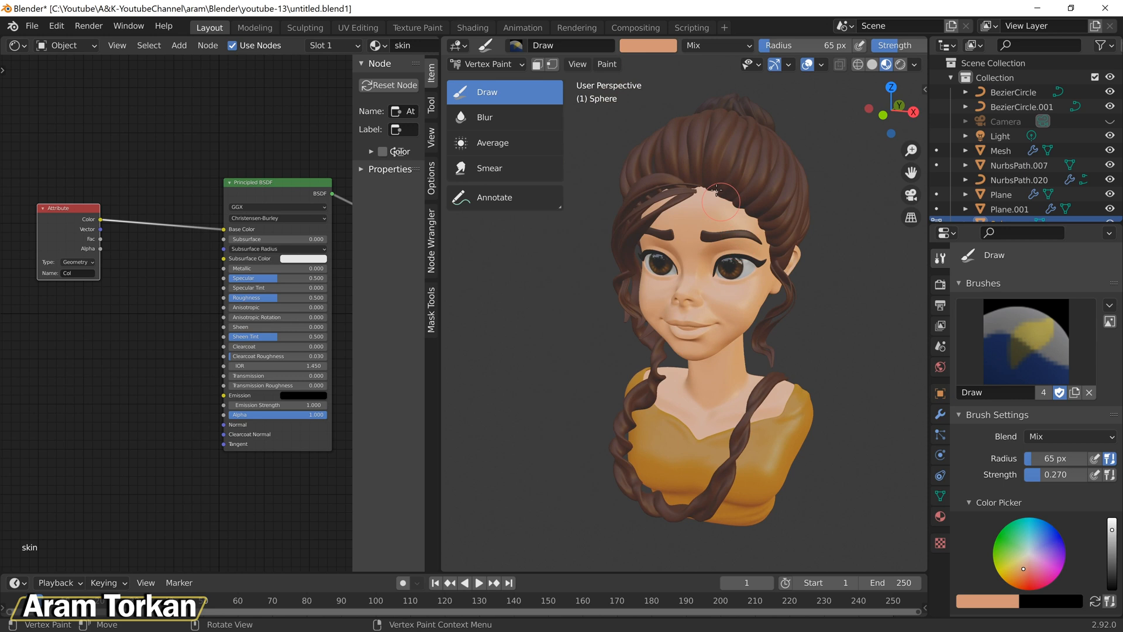
# Step: Return to Object Mode and examine the coloured bust from the front and side with nothing selected
pyautogui.click(515, 67)
pyautogui.click(501, 81)
pyautogui.click(730, 144)
pyautogui.click(807, 279)
pyautogui.scroll(-3, 807, 276)
pyautogui.moveTo(809, 274); pyautogui.dragTo(859, 271, button='middle')
pyautogui.scroll(3, 860, 270)
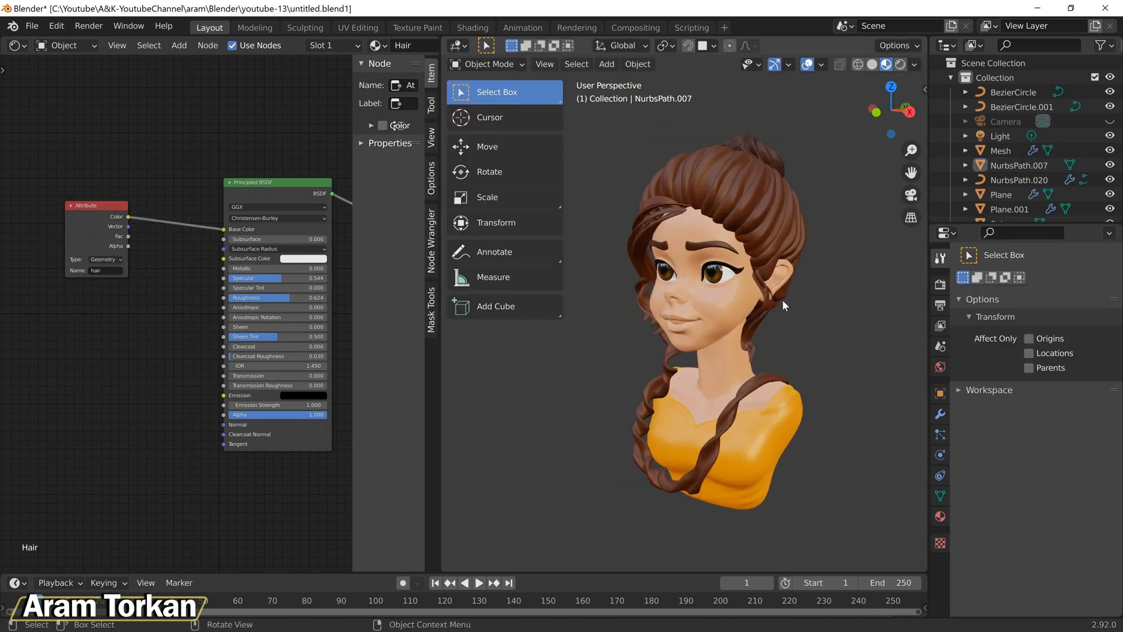
# Step: Preview the bust in Rendered shading with Scene World and Scene Lights turned off, and examine it from several angles
pyautogui.click(900, 64)
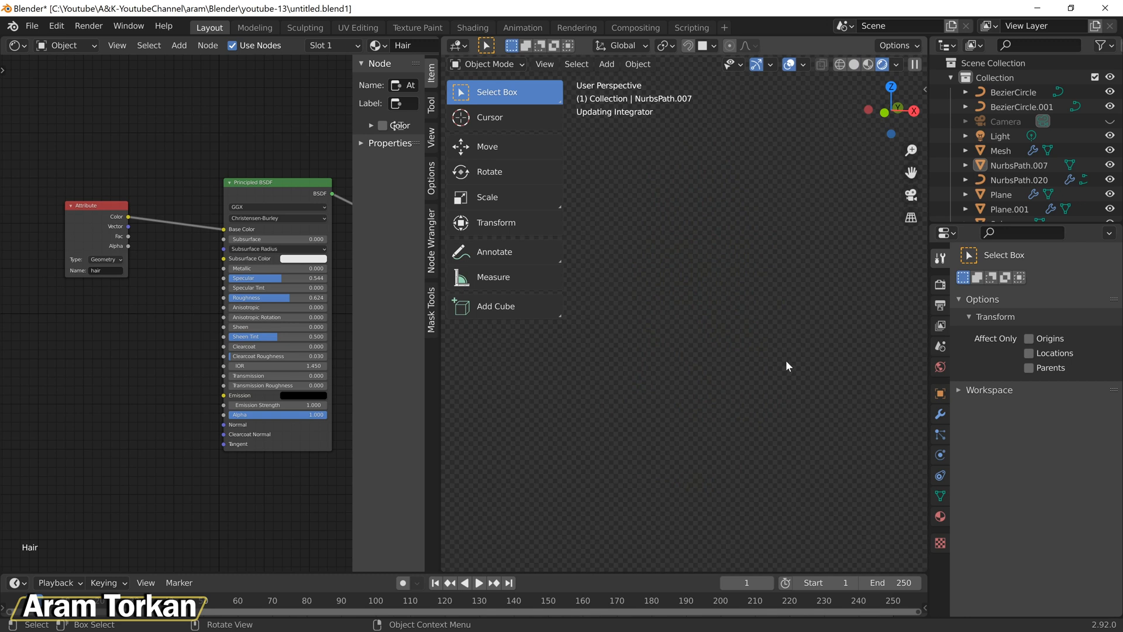
pyautogui.moveTo(818, 320)
pyautogui.mouseDown(button='middle')
pyautogui.moveTo(749, 315)
pyautogui.moveTo(788, 286)
pyautogui.mouseUp(button='middle')
pyautogui.click(896, 64)
pyautogui.click(812, 152)
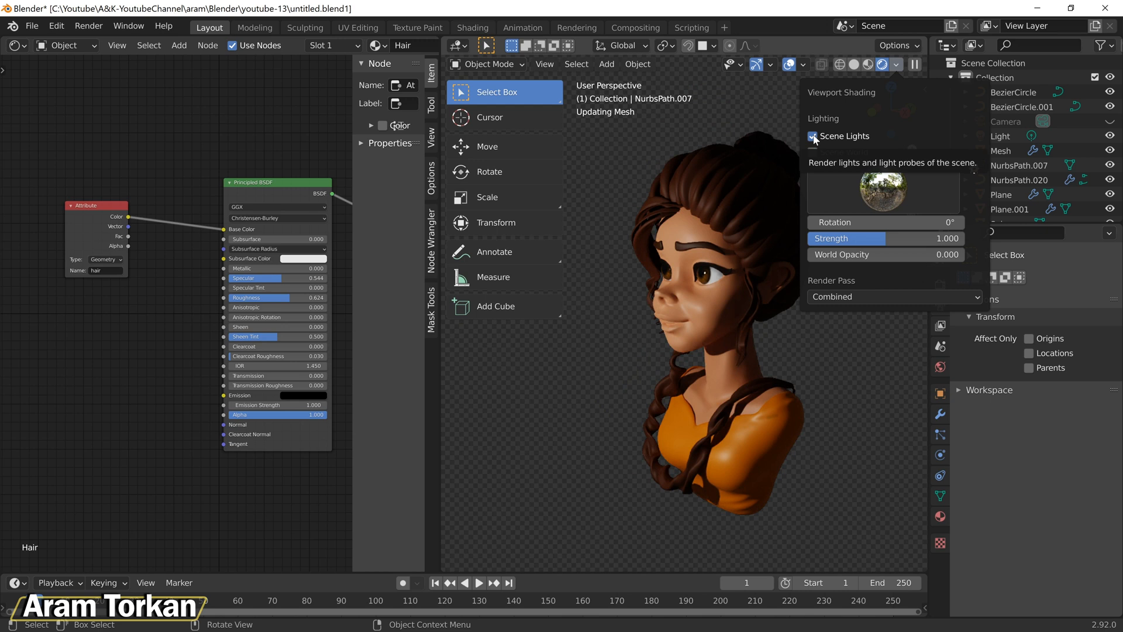
pyautogui.click(812, 136)
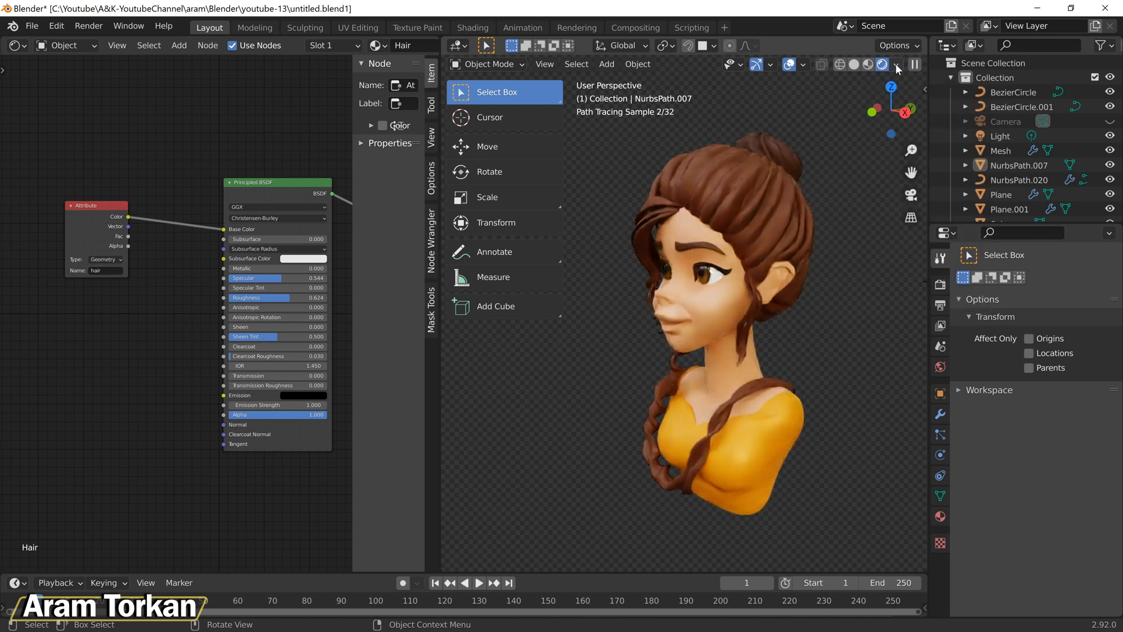
pyautogui.moveTo(768, 320); pyautogui.dragTo(815, 326, button='middle')
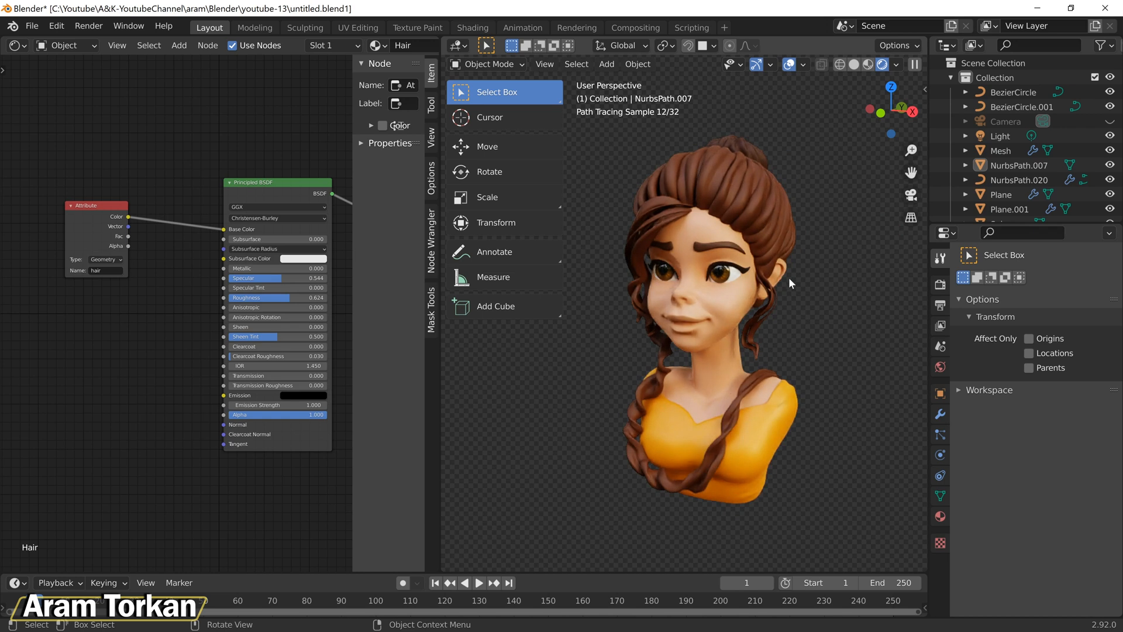
# Step: Return the head and body to Vertex Paint mode in Material Preview shading and frame the face in the front view
pyautogui.click(696, 219)
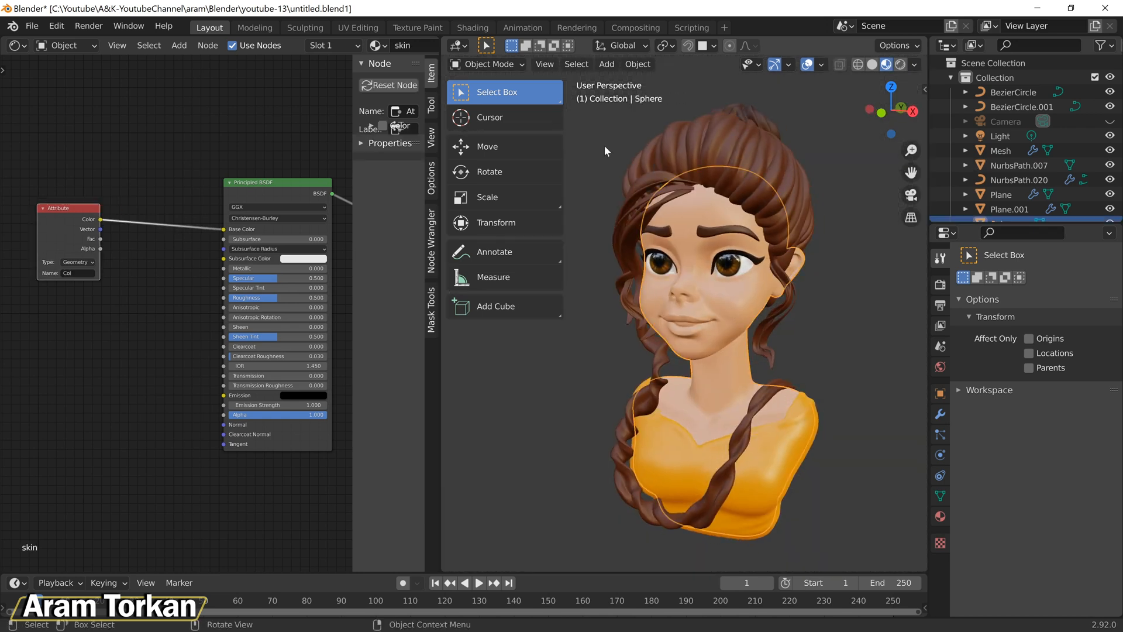
pyautogui.click(490, 64)
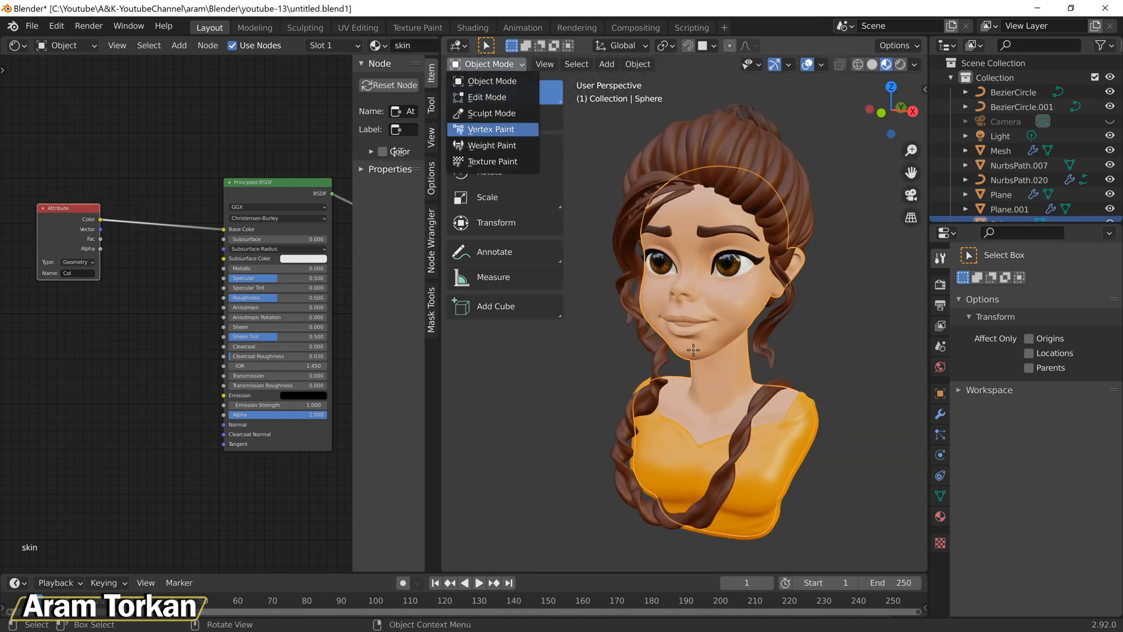
pyautogui.click(492, 130)
pyautogui.press('`')
pyautogui.click(594, 227)
pyautogui.scroll(4, 760, 273)
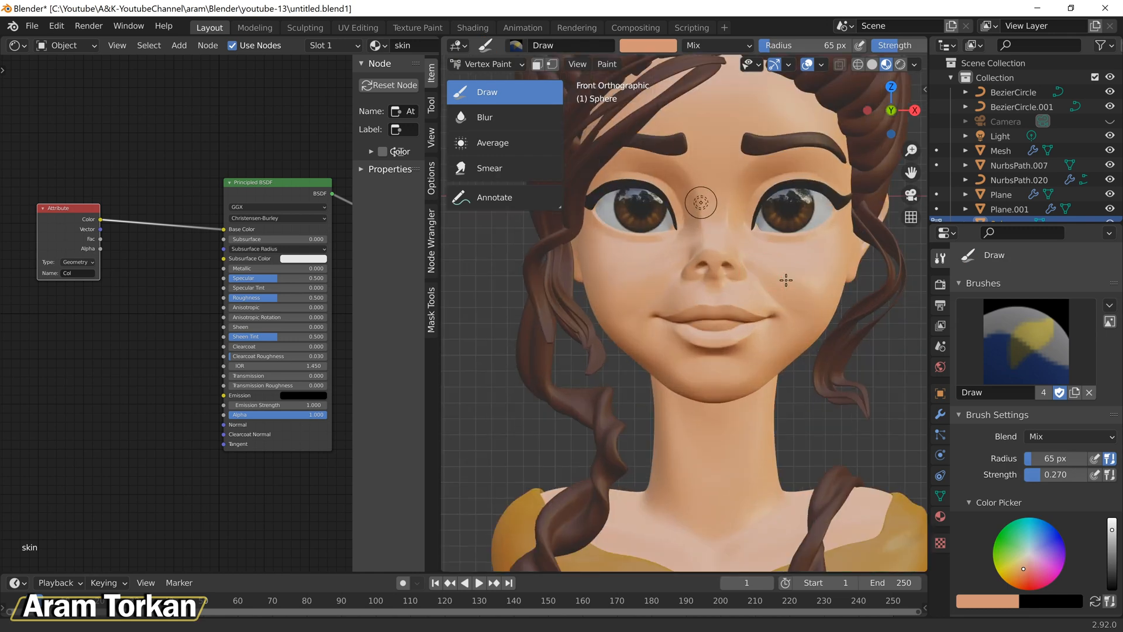
pyautogui.keyDown('shift'); pyautogui.moveTo(785, 280); pyautogui.dragTo(759, 325, button='middle'); pyautogui.keyUp('shift')
pyautogui.scroll(-6, 971, 503)
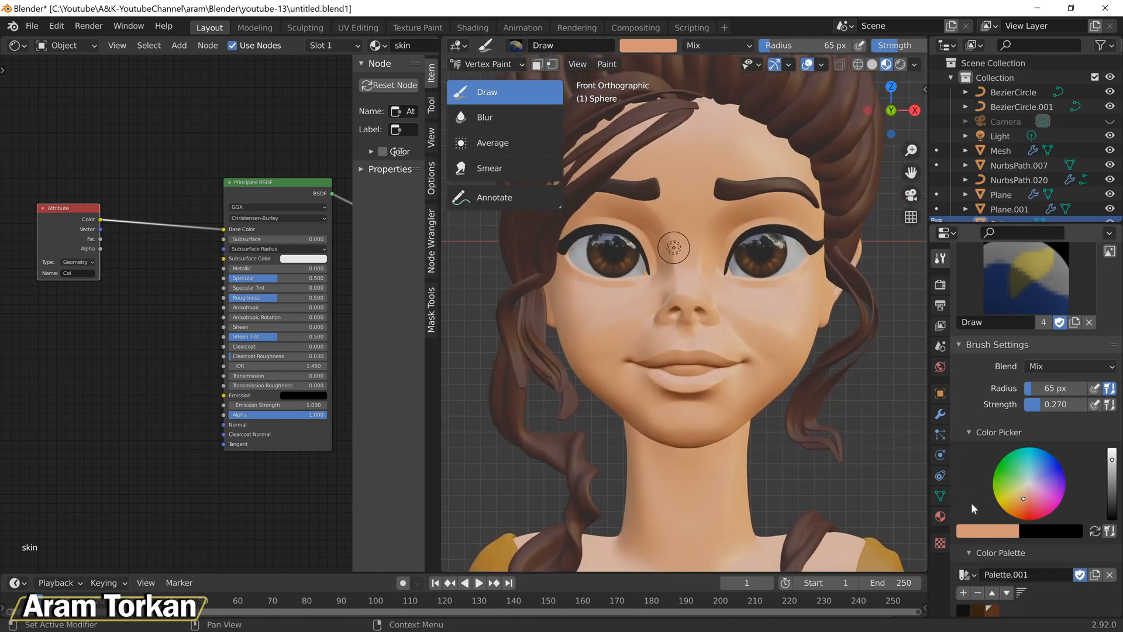
# Step: Darken the paint colour to a muted brown and shade the skin around the eyes with the 65 px Draw brush
pyautogui.click(645, 50)
pyautogui.moveTo(745, 79); pyautogui.dragTo(745, 106)
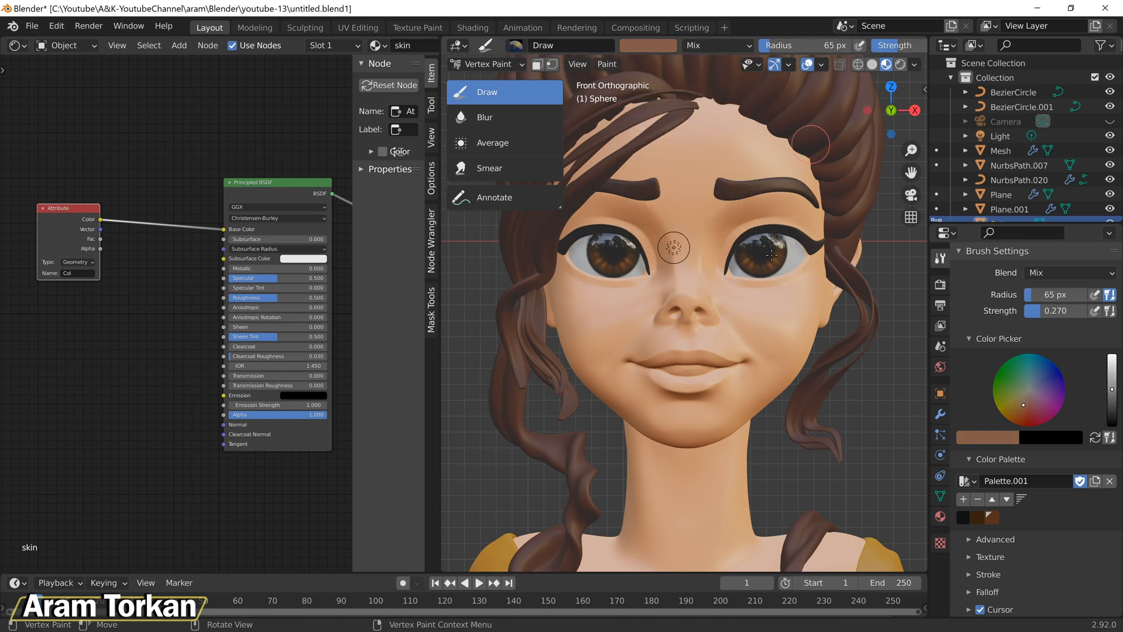
pyautogui.scroll(4, 659, 176)
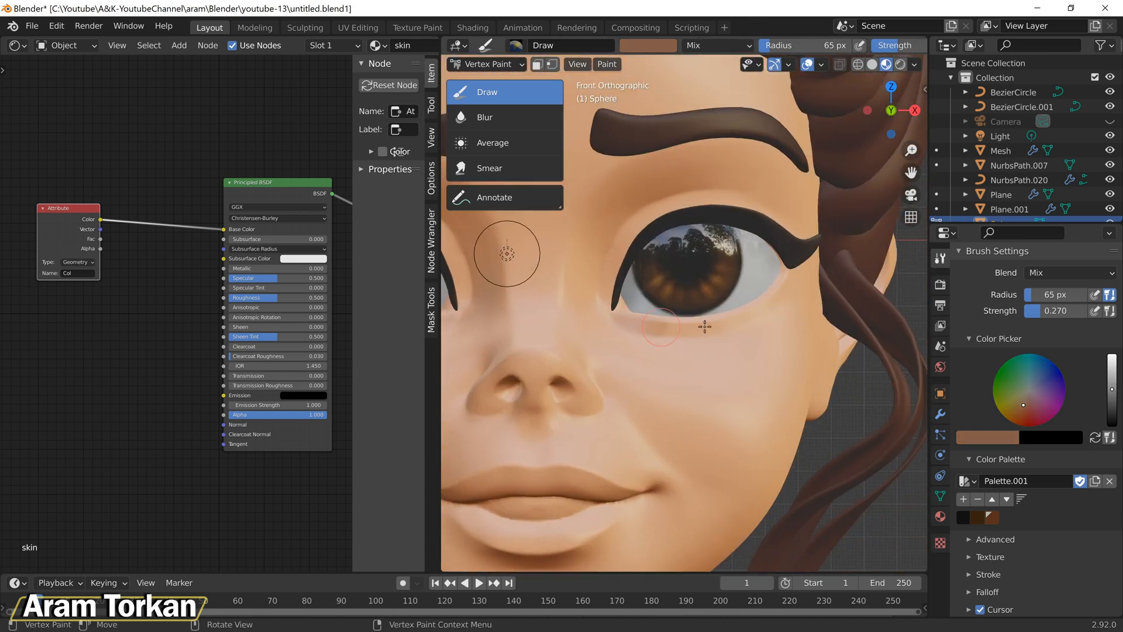
pyautogui.scroll(-4, 702, 325)
pyautogui.scroll(5, 805, 277)
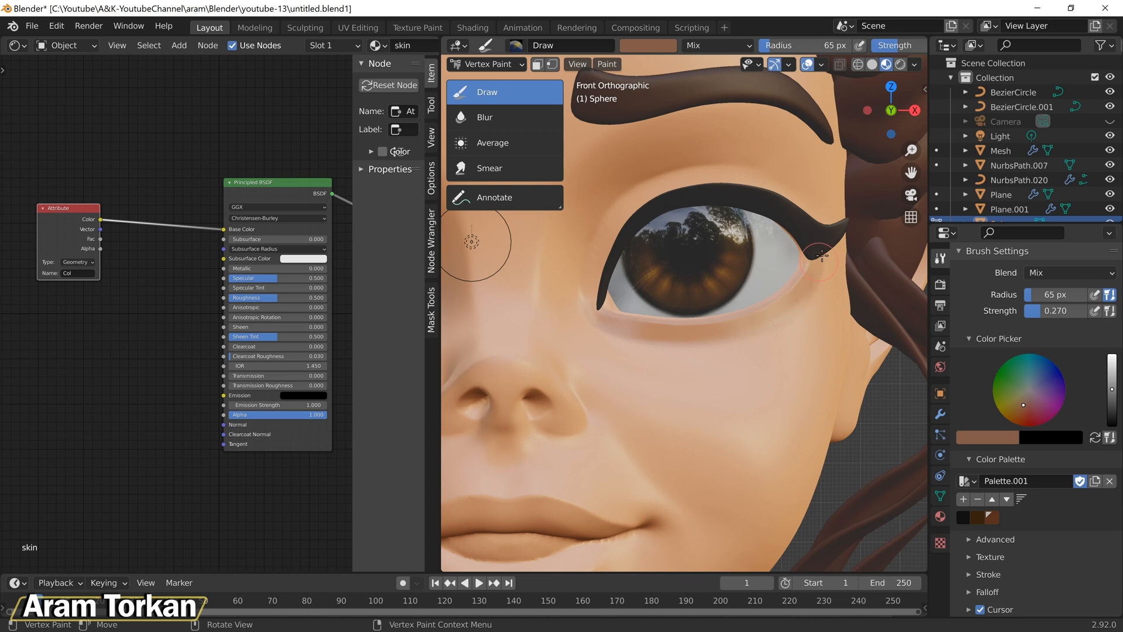
# Step: Soften the shading around the eyes with the Blur brush in Mix blend mode, raising its strength to 0.514
pyautogui.click(484, 116)
pyautogui.click(714, 46)
pyautogui.click(703, 60)
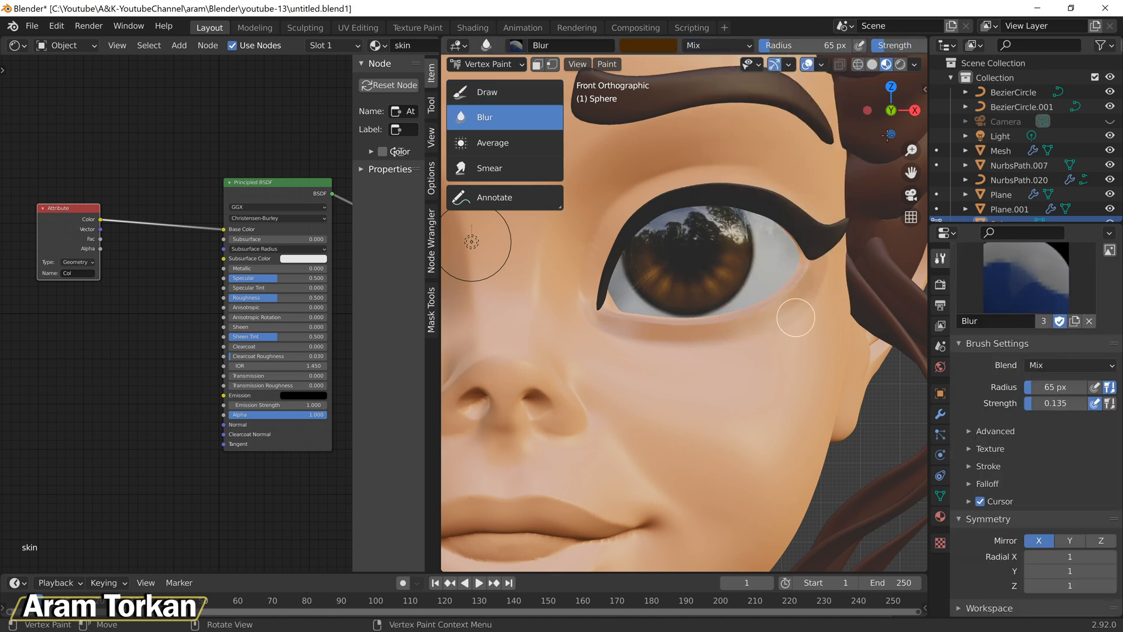
pyautogui.moveTo(892, 46); pyautogui.dragTo(907, 45)
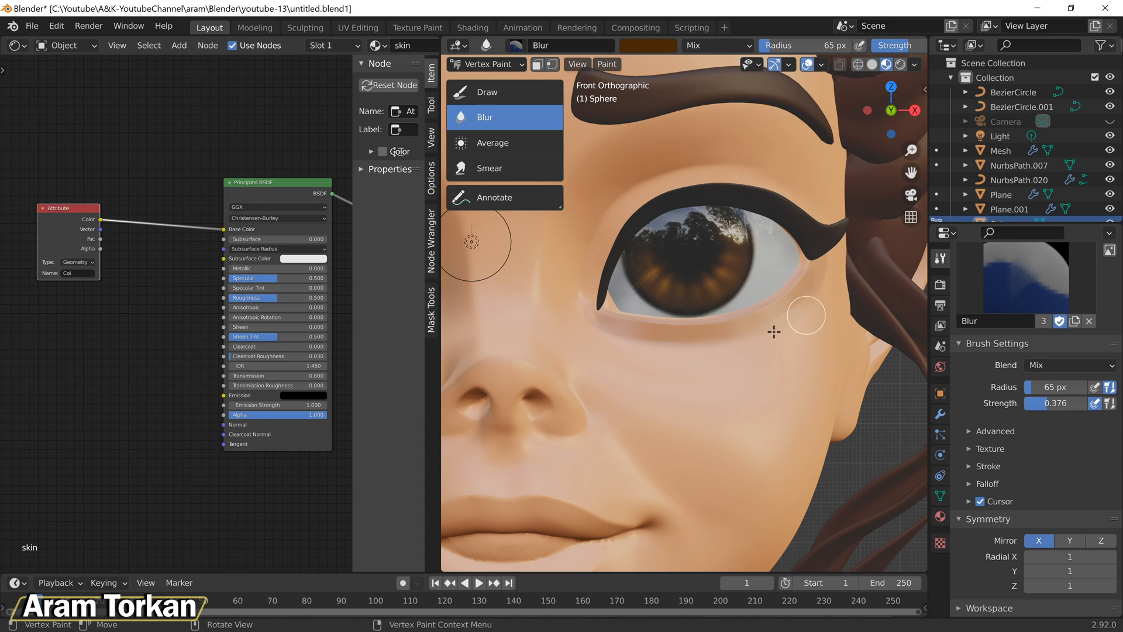
pyautogui.moveTo(910, 50); pyautogui.dragTo(923, 51)
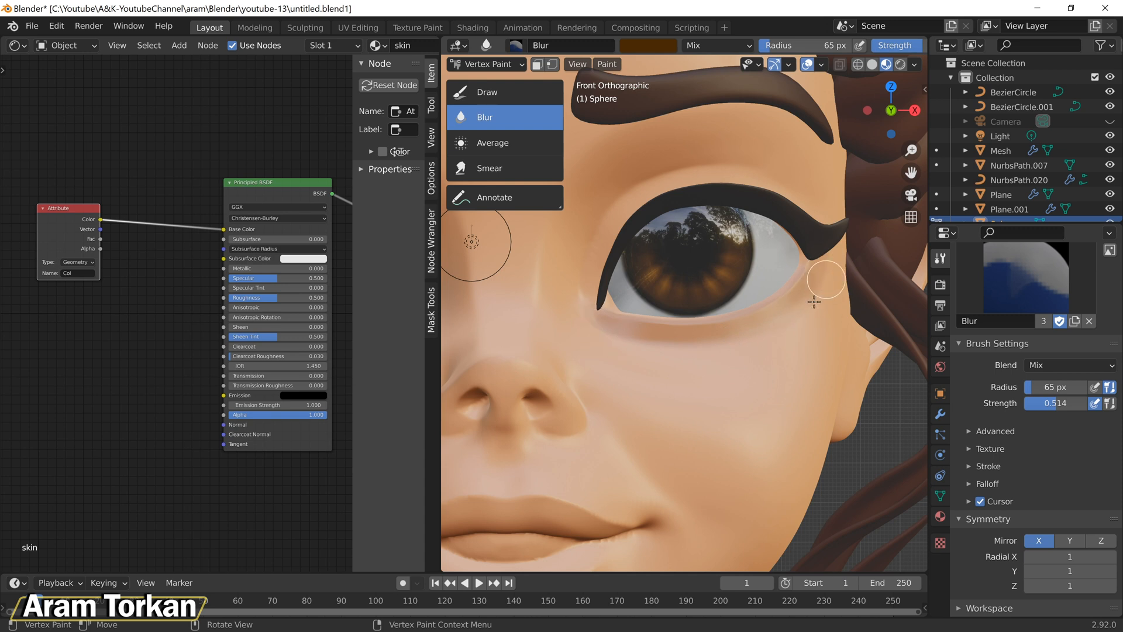
pyautogui.scroll(-9, 754, 364)
pyautogui.scroll(7, 751, 361)
# Step: Set the Draw brush to a 185 px radius and 0.155 strength for soft shading under the eyes
pyautogui.click(504, 93)
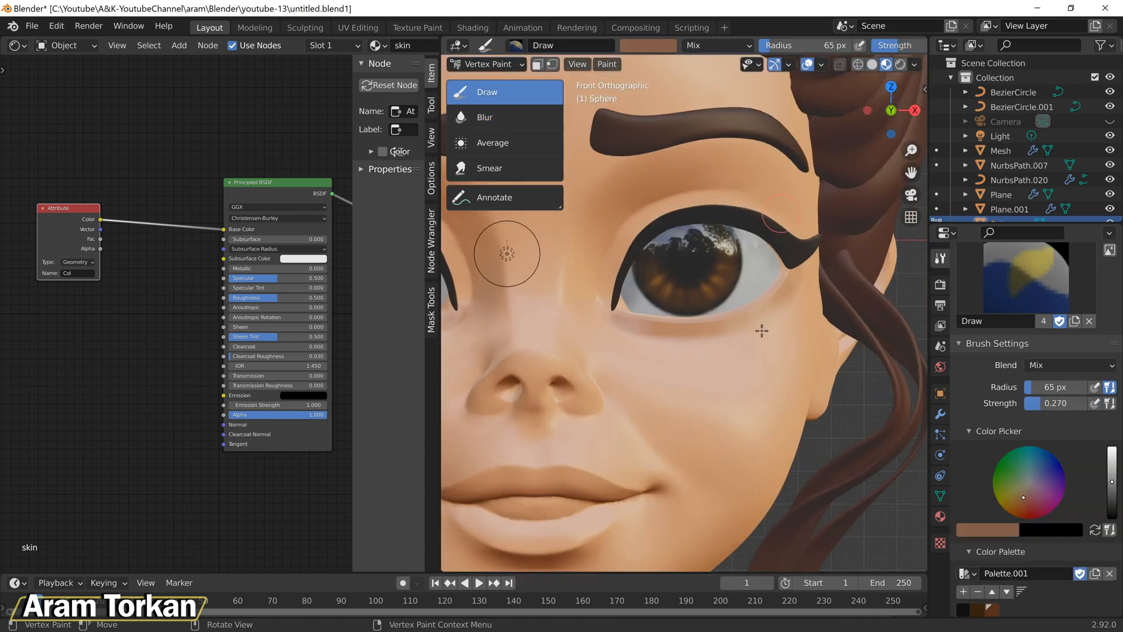
pyautogui.scroll(3, 819, 285)
pyautogui.press('f')
pyautogui.click(749, 353)
pyautogui.hotkey('shift', 'f')
pyautogui.click(590, 348)
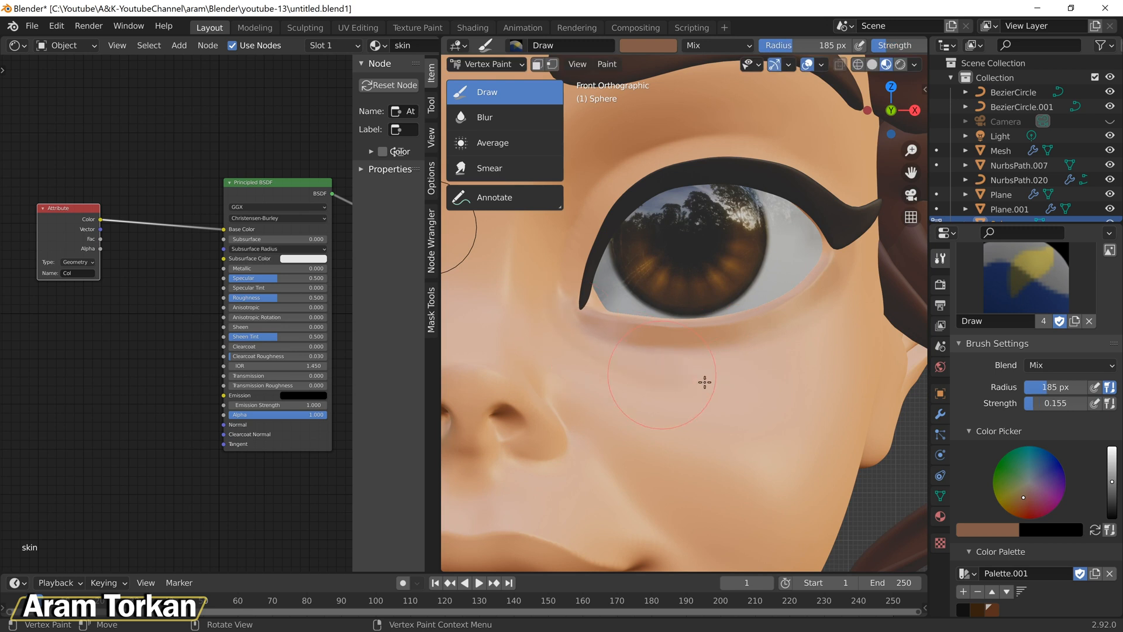
# Step: Soften the shading beneath the eyes with the 185 px Blur brush, raising its strength to 0.936
pyautogui.click(493, 120)
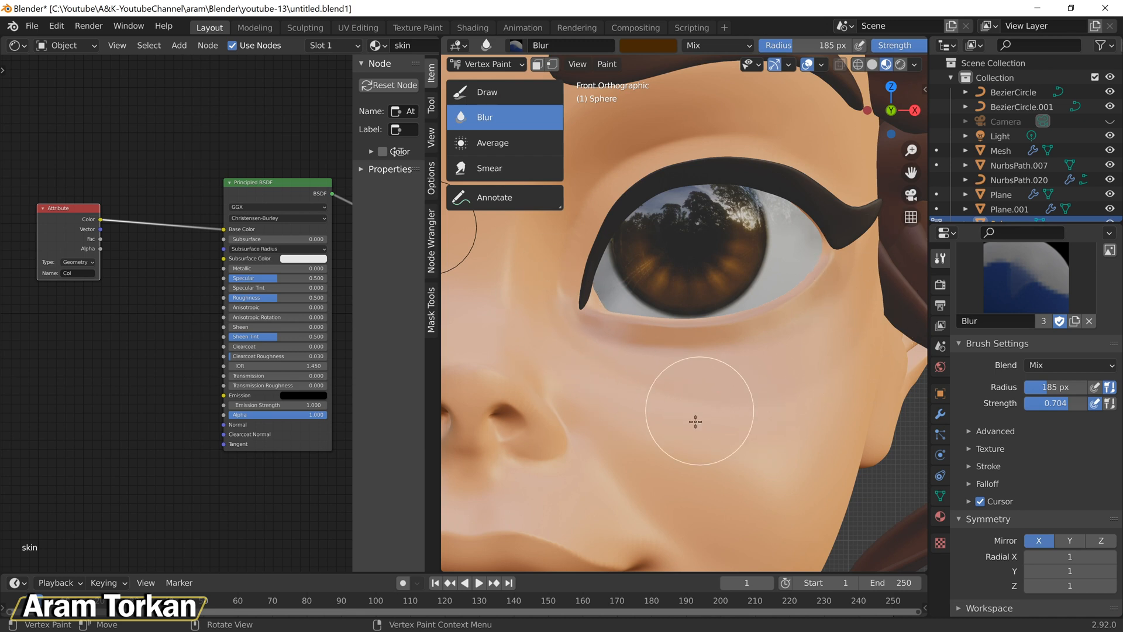
pyautogui.scroll(-2, 797, 384)
pyautogui.moveTo(807, 386); pyautogui.dragTo(711, 447, button='middle')
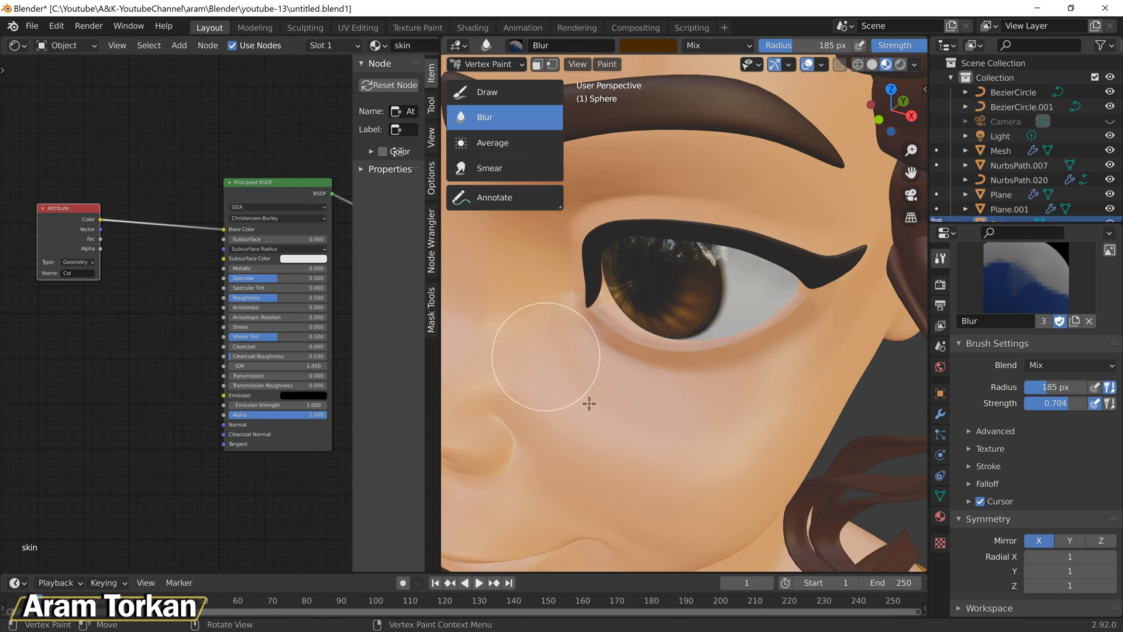
pyautogui.moveTo(592, 402); pyautogui.dragTo(648, 359, button='middle')
pyautogui.moveTo(688, 325)
pyautogui.mouseDown(button='middle')
pyautogui.moveTo(755, 425)
pyautogui.moveTo(702, 462)
pyautogui.moveTo(656, 446)
pyautogui.moveTo(714, 414)
pyautogui.mouseUp(button='middle')
pyautogui.moveTo(1074, 404); pyautogui.dragTo(1088, 404)
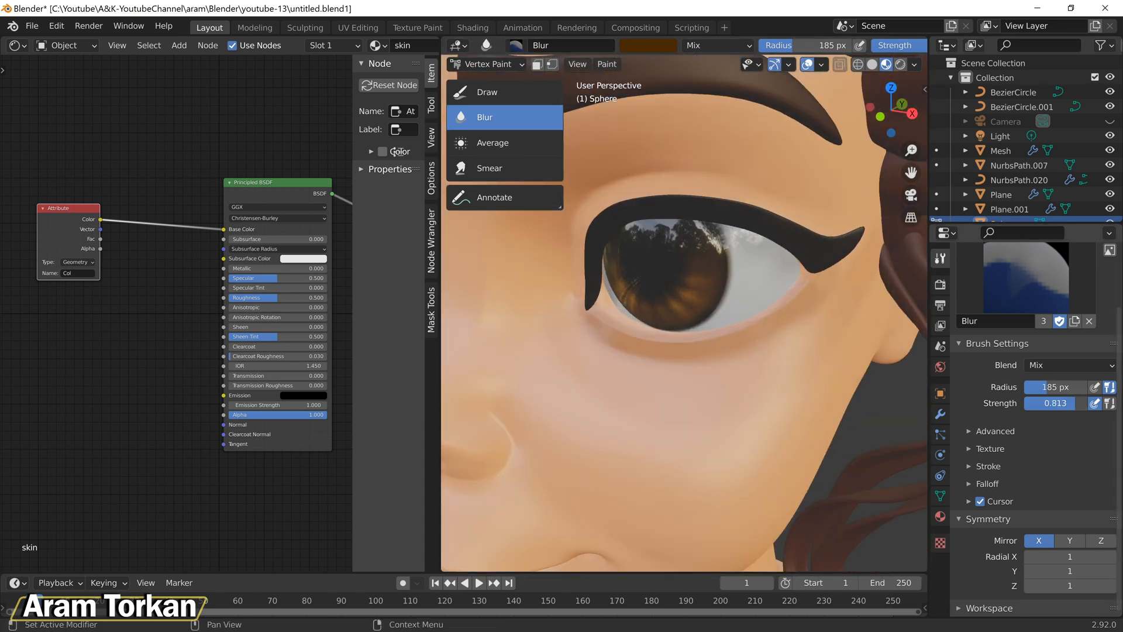
pyautogui.moveTo(802, 388)
pyautogui.mouseDown(button='middle')
pyautogui.moveTo(772, 359)
pyautogui.moveTo(860, 296)
pyautogui.mouseUp(button='middle')
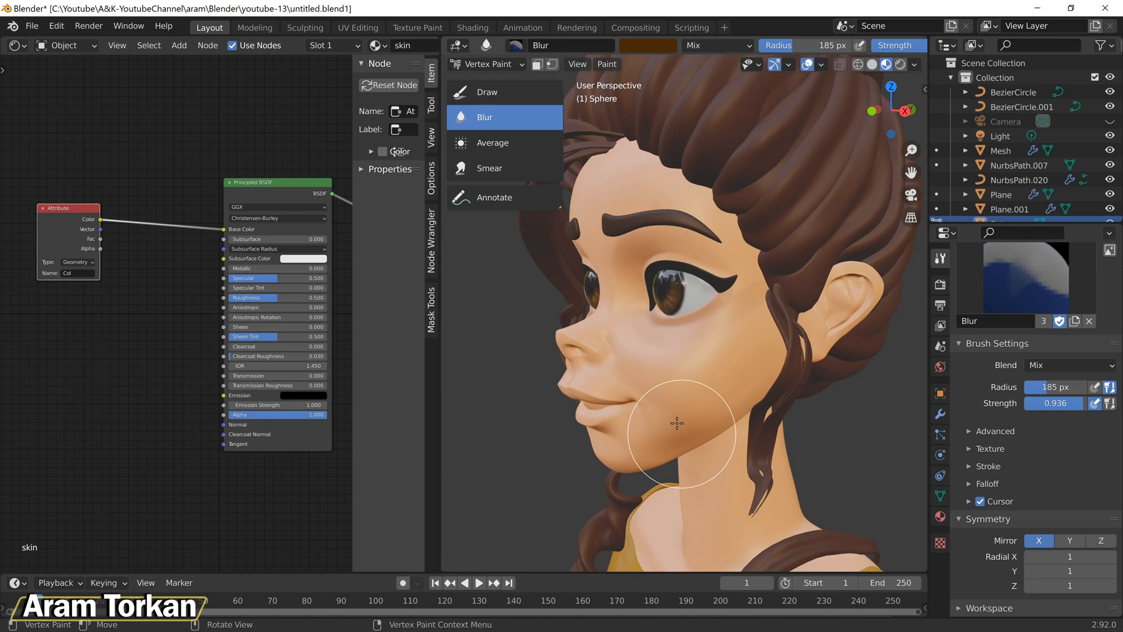
pyautogui.moveTo(676, 423); pyautogui.dragTo(764, 413, button='middle')
# Step: Shade the skin above the upper eyelashes with the Draw brush at a 120 px radius and 0.155 strength
pyautogui.scroll(5, 690, 278)
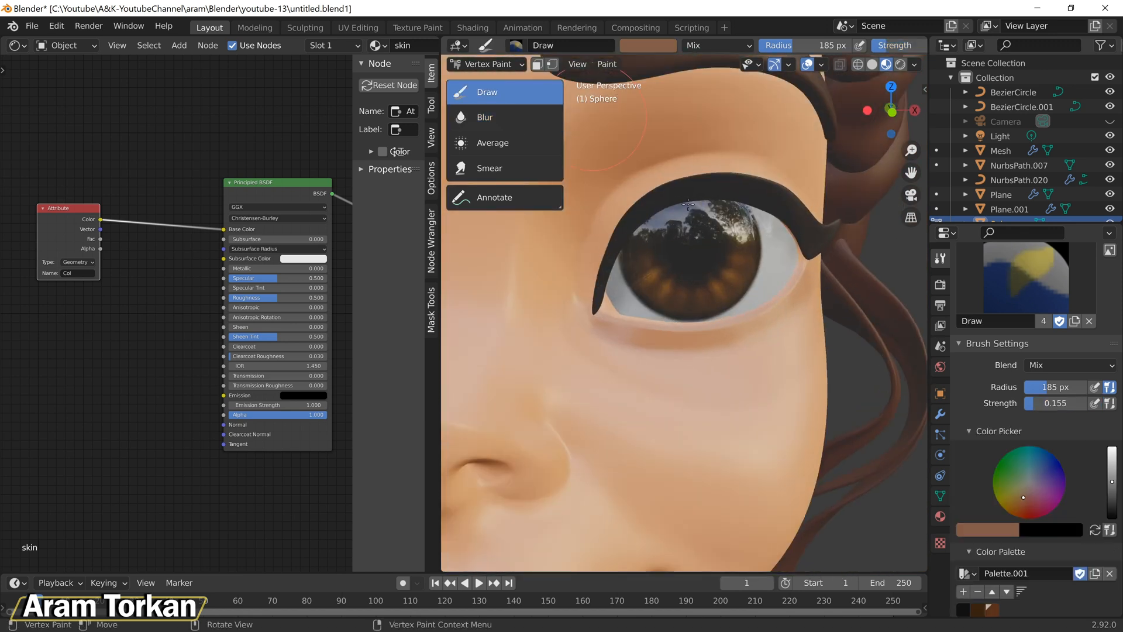
pyautogui.scroll(2, 737, 183)
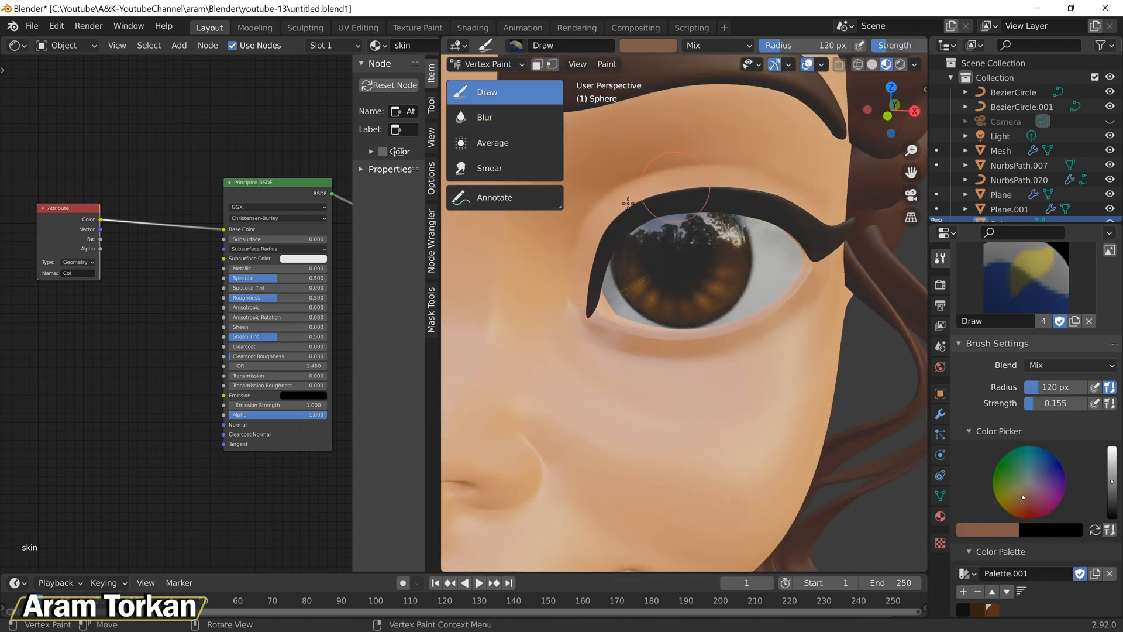
pyautogui.moveTo(825, 220); pyautogui.dragTo(709, 181)
pyautogui.moveTo(819, 319)
pyautogui.mouseDown(button='middle')
pyautogui.moveTo(749, 293)
pyautogui.moveTo(835, 211)
pyautogui.moveTo(792, 234)
pyautogui.mouseUp(button='middle')
pyautogui.scroll(-6, 679, 228)
pyautogui.moveTo(734, 256); pyautogui.dragTo(740, 226, button='middle')
# Step: Save the current brown 825C48 to the colour palette and darken the paint colour to a deep brown
pyautogui.scroll(8, 739, 293)
pyautogui.click(669, 47)
pyautogui.click(963, 591)
pyautogui.click(658, 46)
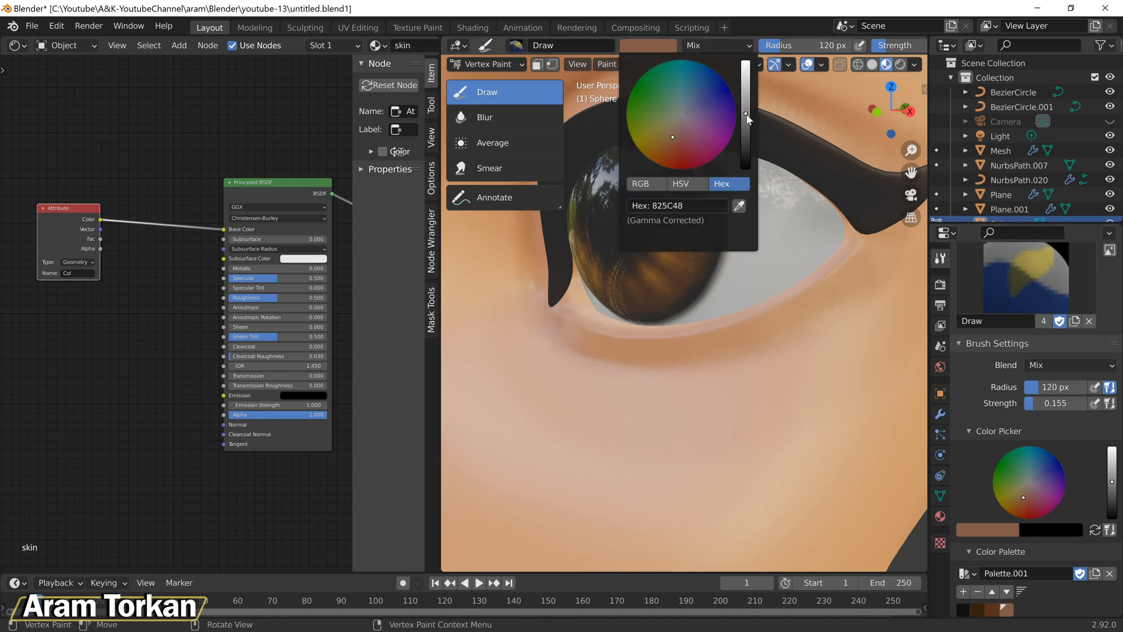
pyautogui.moveTo(748, 117); pyautogui.dragTo(748, 137)
# Step: Shade along the lower eyelid with the Draw brush at a 68 px radius, raising its strength to 0.342
pyautogui.press('f')
pyautogui.click(785, 238)
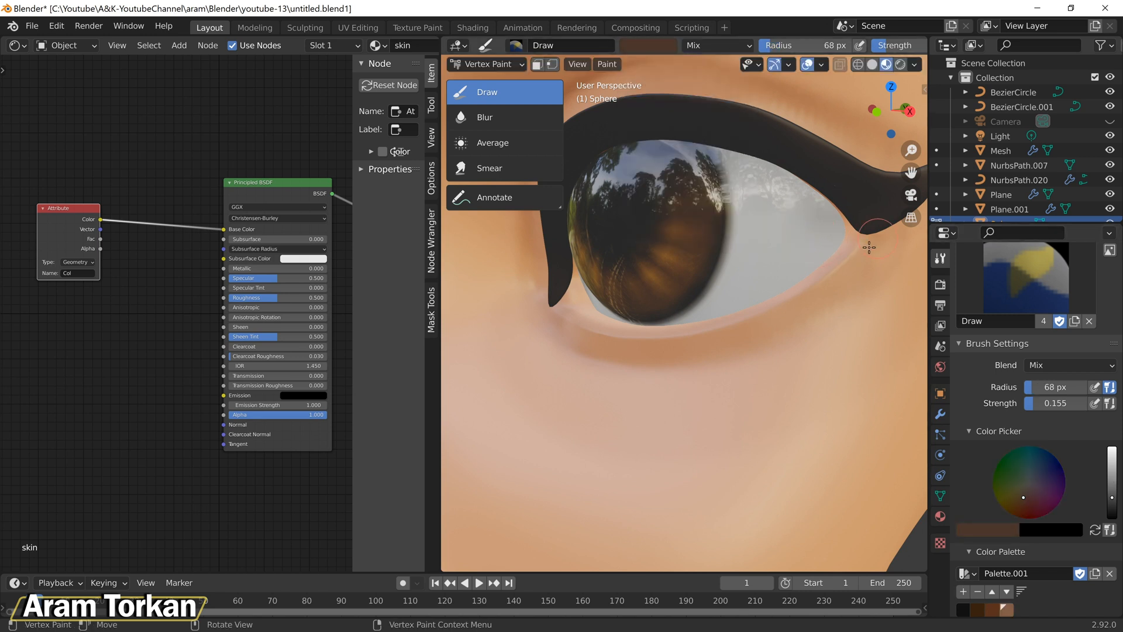
pyautogui.moveTo(820, 298); pyautogui.dragTo(698, 341)
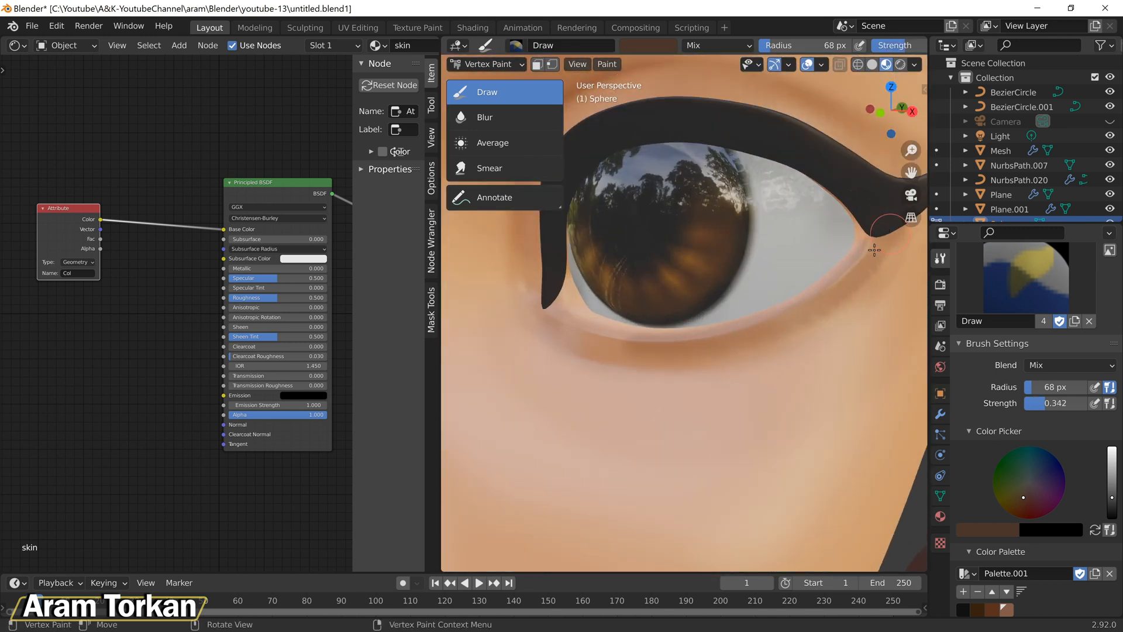
pyautogui.moveTo(875, 250)
pyautogui.mouseDown()
pyautogui.moveTo(798, 315)
pyautogui.moveTo(676, 348)
pyautogui.moveTo(611, 351)
pyautogui.mouseUp()
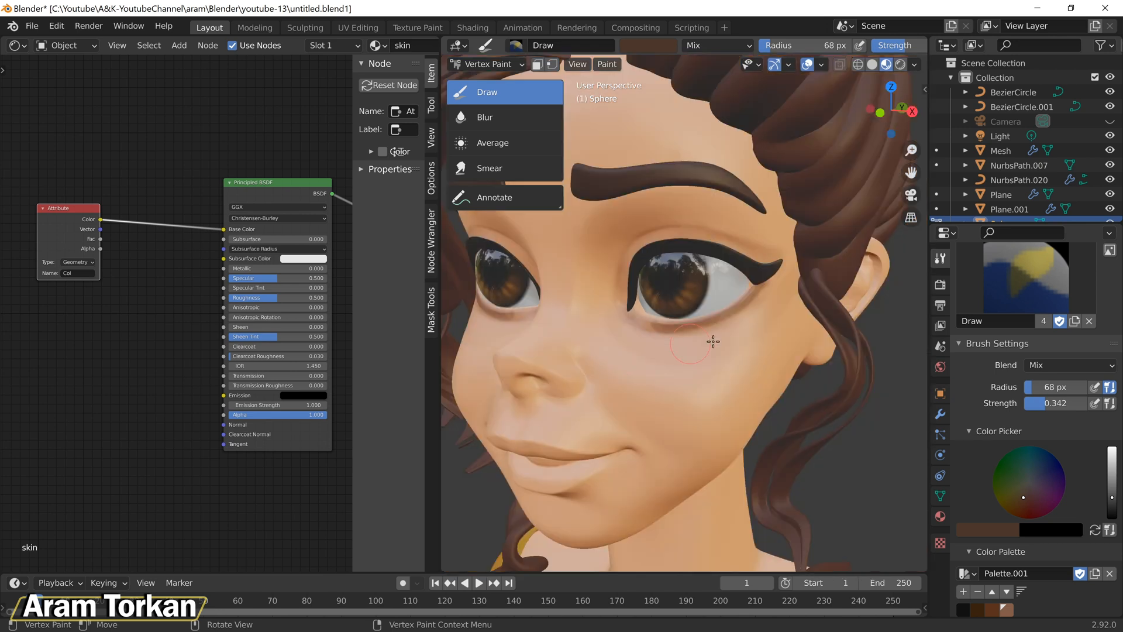
# Step: Soften the dark lower eyelid shading with the 68 px Blur brush at 0.936 strength
pyautogui.moveTo(713, 341); pyautogui.dragTo(696, 333, button='middle')
pyautogui.scroll(3, 863, 241)
pyautogui.click(484, 117)
pyautogui.scroll(2, 848, 294)
pyautogui.moveTo(881, 243)
pyautogui.mouseDown()
pyautogui.moveTo(854, 275)
pyautogui.moveTo(719, 343)
pyautogui.moveTo(620, 357)
pyautogui.mouseUp()
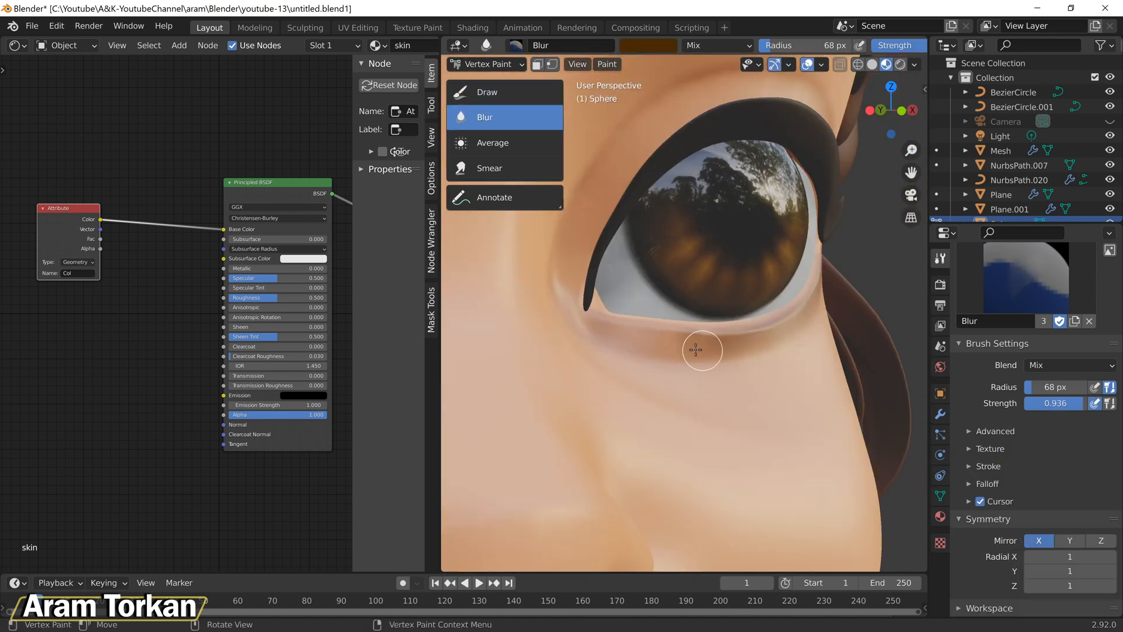
pyautogui.moveTo(697, 346); pyautogui.dragTo(729, 345)
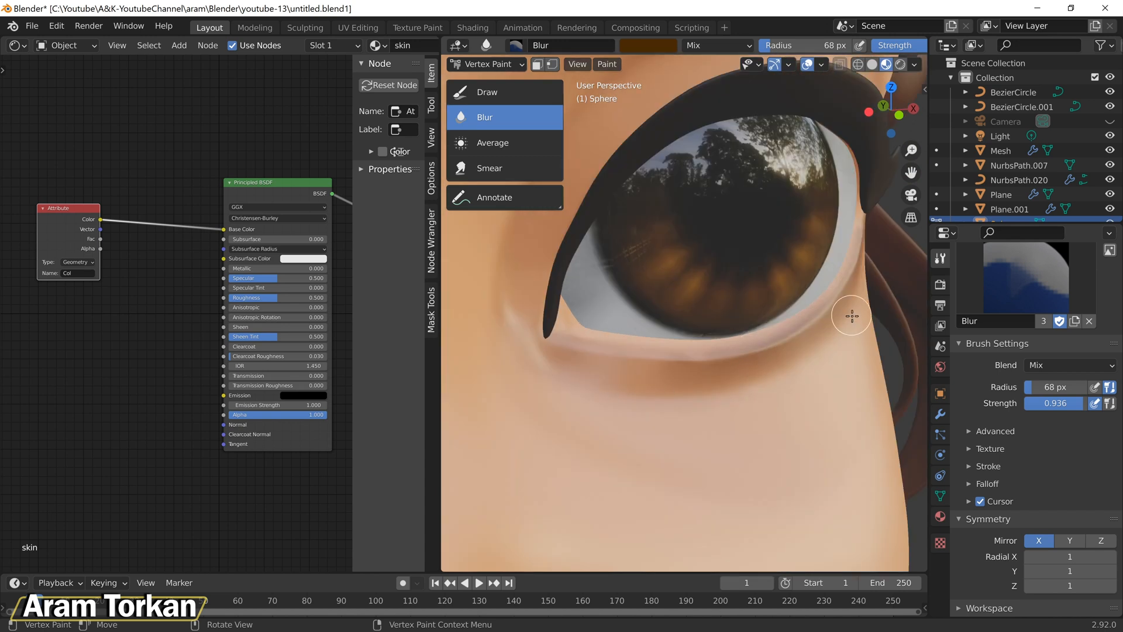
pyautogui.moveTo(731, 359); pyautogui.dragTo(615, 339, button='middle')
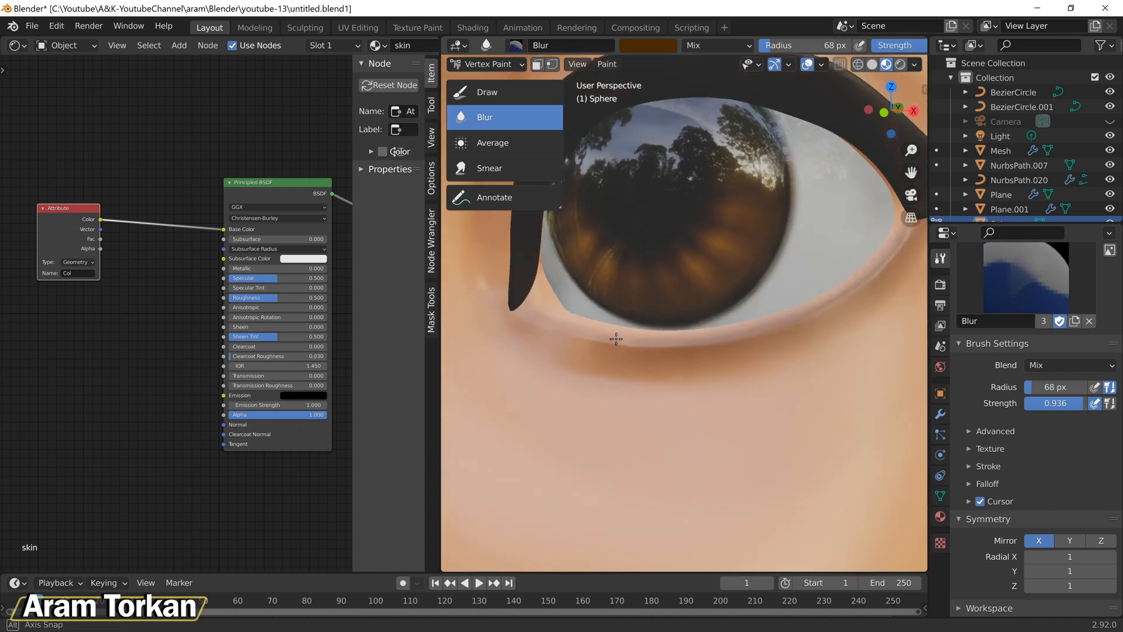
pyautogui.scroll(-6, 616, 338)
# Step: Return to the Draw brush and lighten its paint colour to a medium brown
pyautogui.click(648, 45)
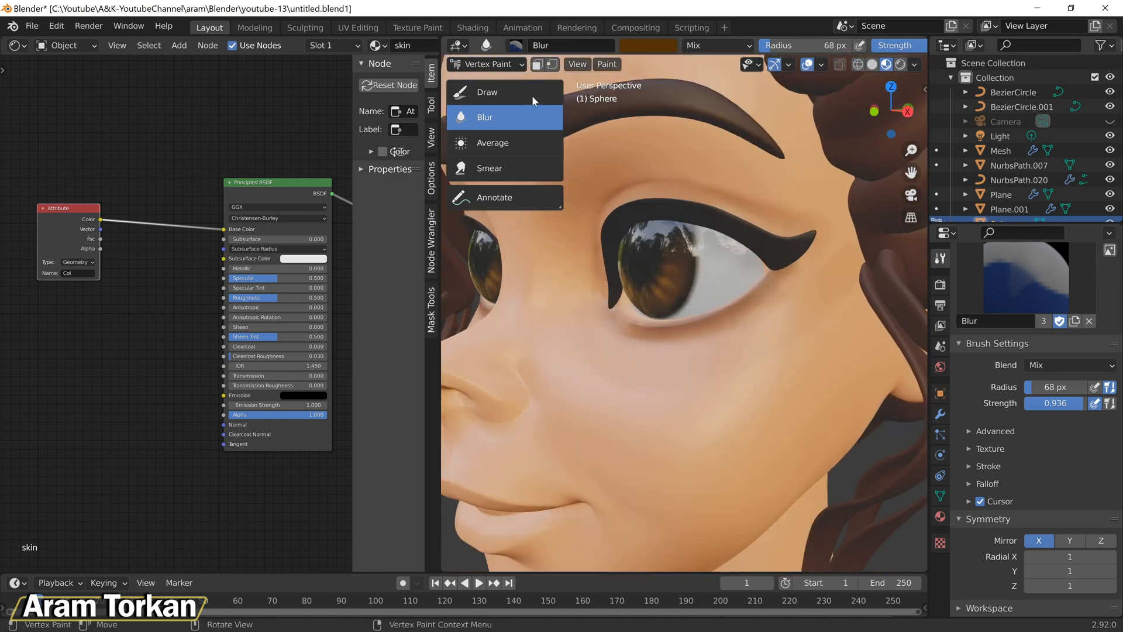
pyautogui.click(532, 94)
pyautogui.click(648, 45)
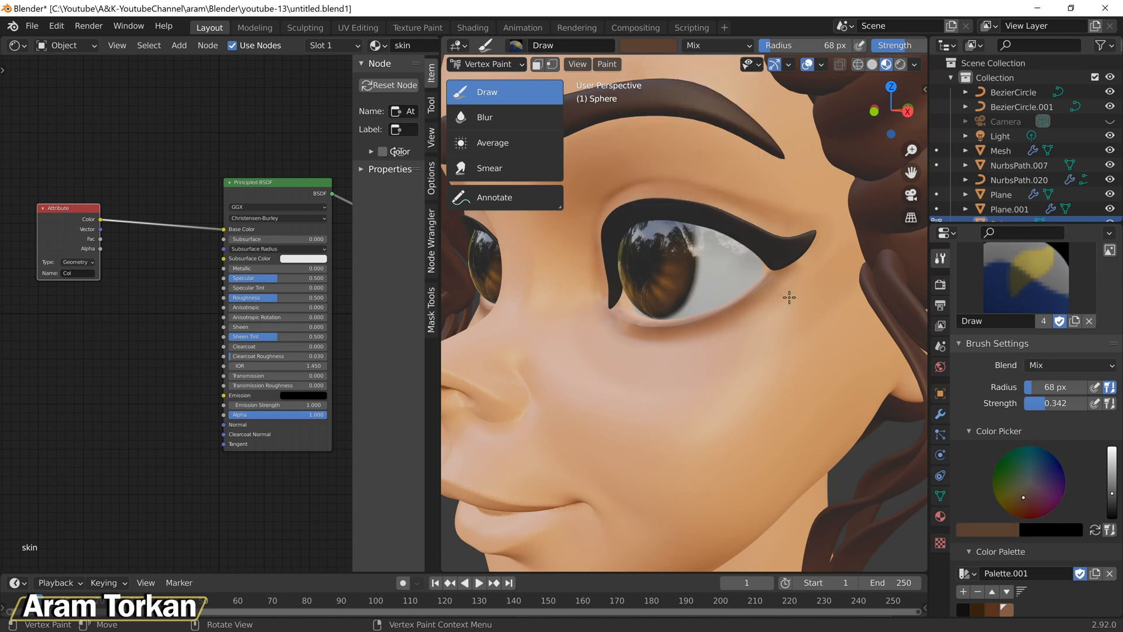
# Step: Try darkening the skin along the lower eyelid with the 68 px Draw brush at 0.509 strength
pyautogui.scroll(4, 789, 297)
pyautogui.moveTo(904, 216); pyautogui.dragTo(858, 262)
pyautogui.moveTo(902, 46); pyautogui.dragTo(918, 45)
pyautogui.hotkey('ctrl', 'z')
pyautogui.moveTo(903, 216)
pyautogui.mouseDown()
pyautogui.moveTo(819, 290)
pyautogui.moveTo(636, 351)
pyautogui.moveTo(583, 348)
pyautogui.mouseUp()
pyautogui.scroll(-3, 840, 248)
pyautogui.moveTo(850, 227)
pyautogui.mouseDown()
pyautogui.moveTo(749, 319)
pyautogui.moveTo(629, 339)
pyautogui.mouseUp()
pyautogui.hotkey('ctrl', 'z')
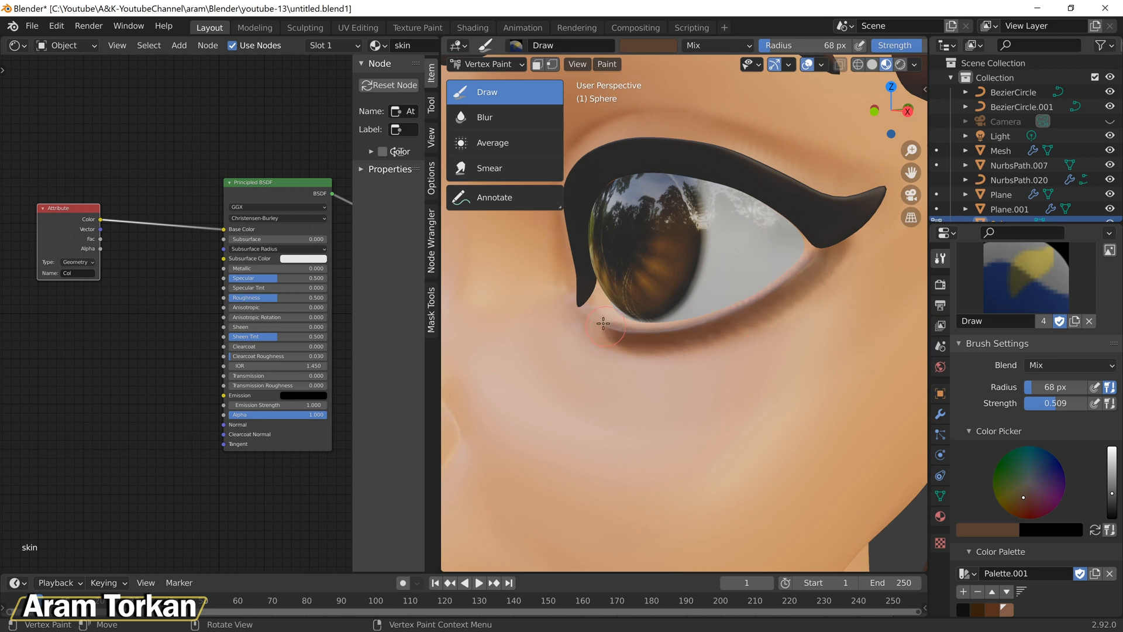
pyautogui.hotkey('ctrl', 'z')
# Step: Lower the Draw brush strength to 0.224 and shade the skin under the lower eyelid
pyautogui.moveTo(914, 45); pyautogui.dragTo(884, 45)
pyautogui.scroll(-5, 632, 345)
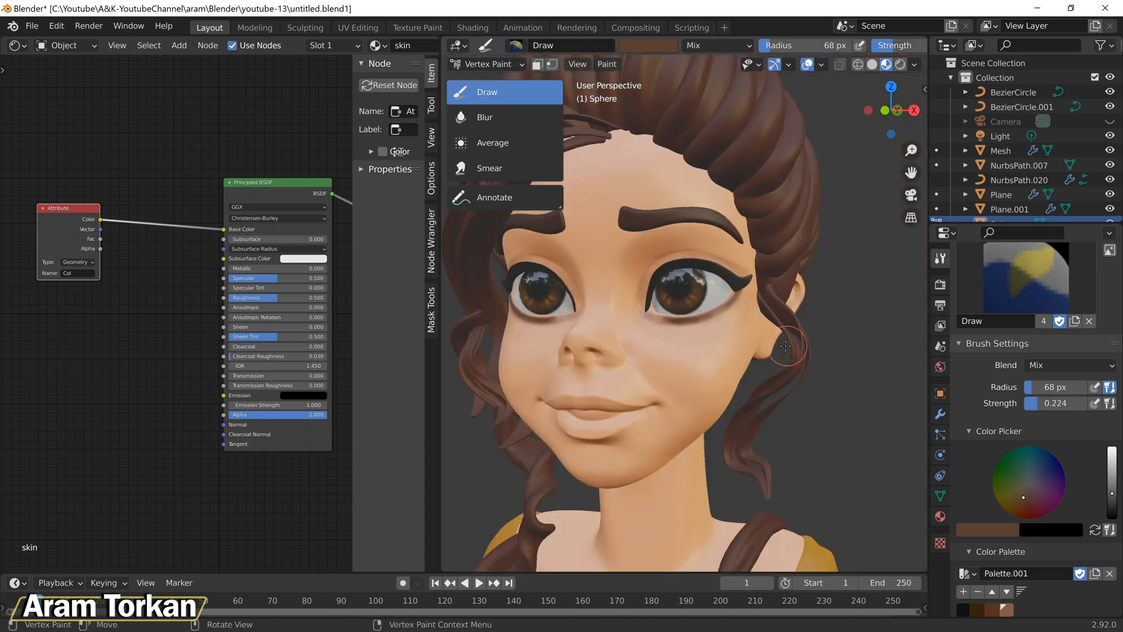
pyautogui.scroll(5, 633, 345)
# Step: Blend the new brown shading under the eye into the skin with the 68 px Blur brush
pyautogui.click(485, 117)
pyautogui.moveTo(614, 349); pyautogui.dragTo(806, 312)
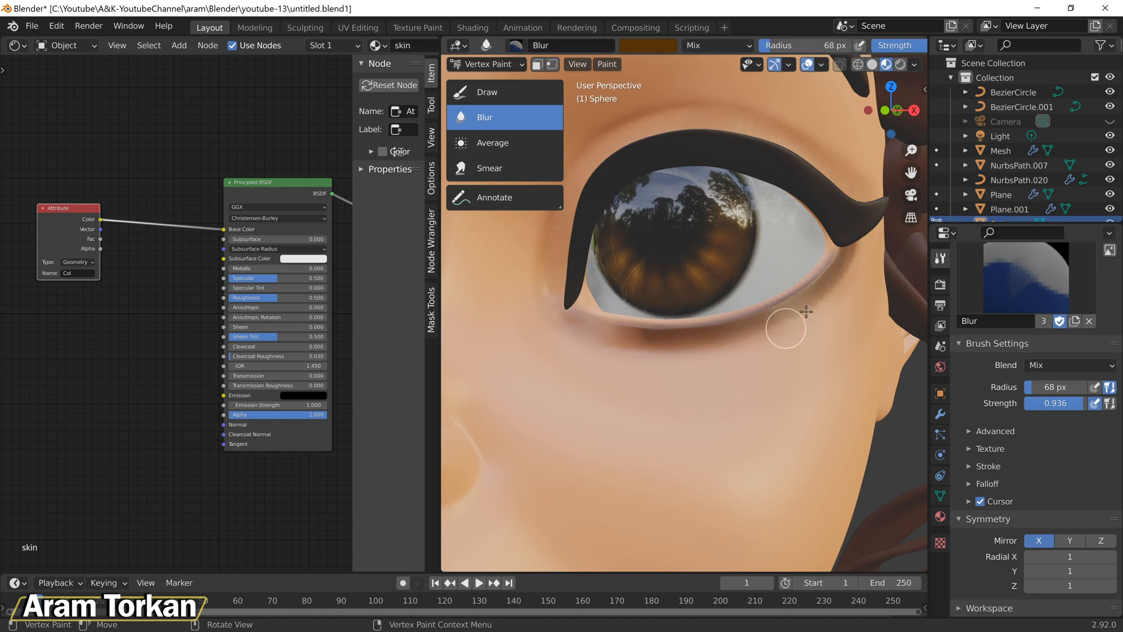
pyautogui.scroll(-4, 609, 363)
pyautogui.scroll(4, 614, 396)
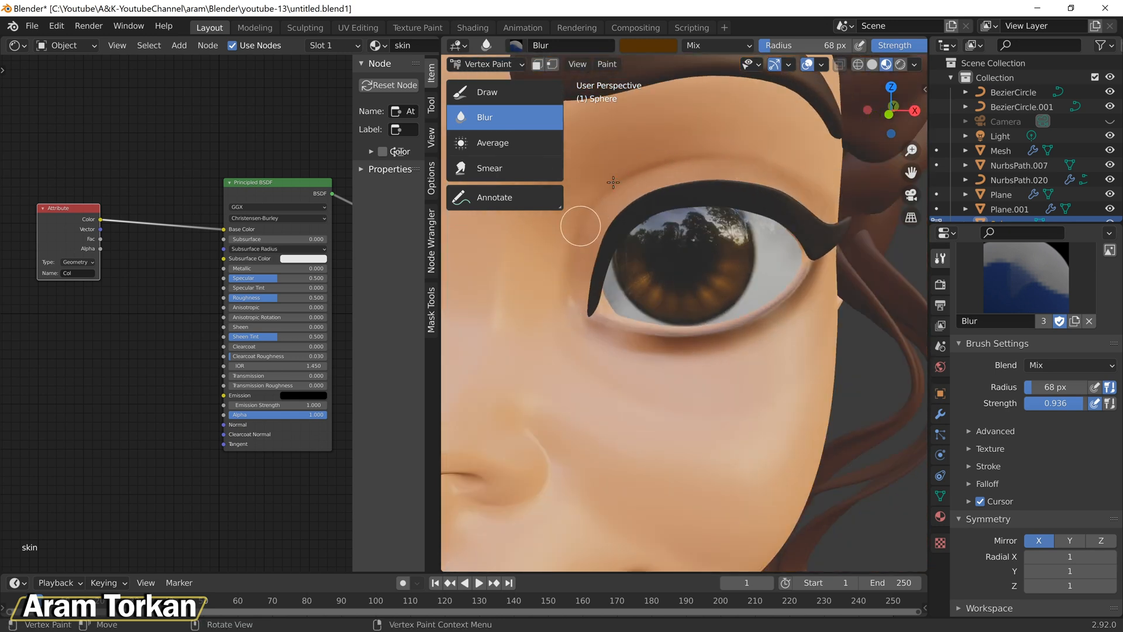
pyautogui.moveTo(751, 176); pyautogui.dragTo(781, 225, button='middle')
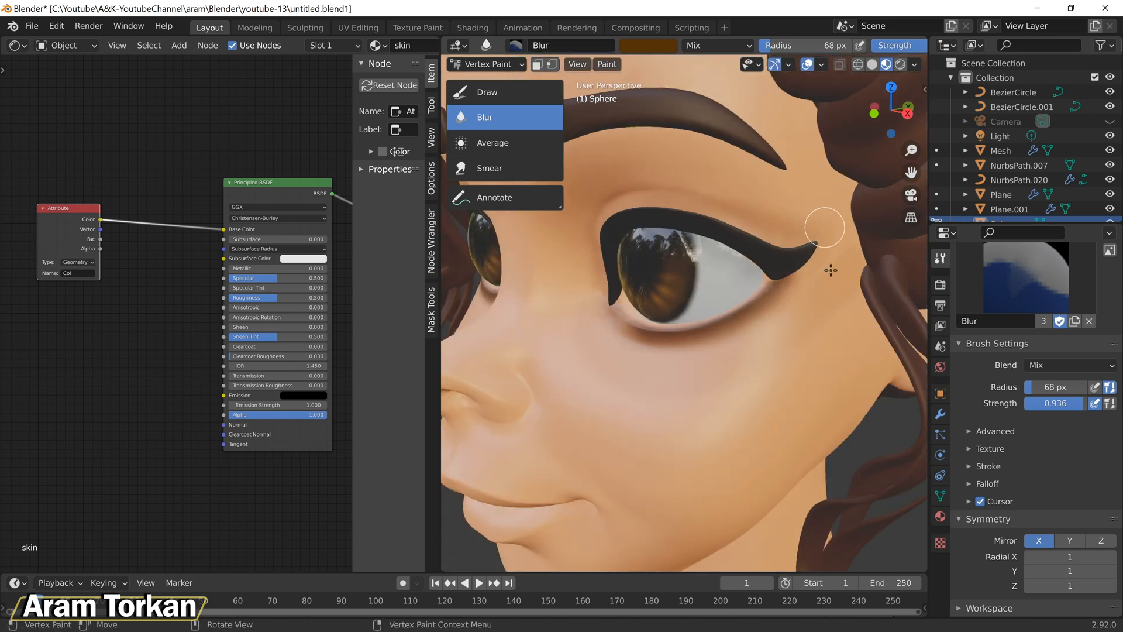
pyautogui.scroll(-4, 633, 187)
pyautogui.scroll(5, 683, 338)
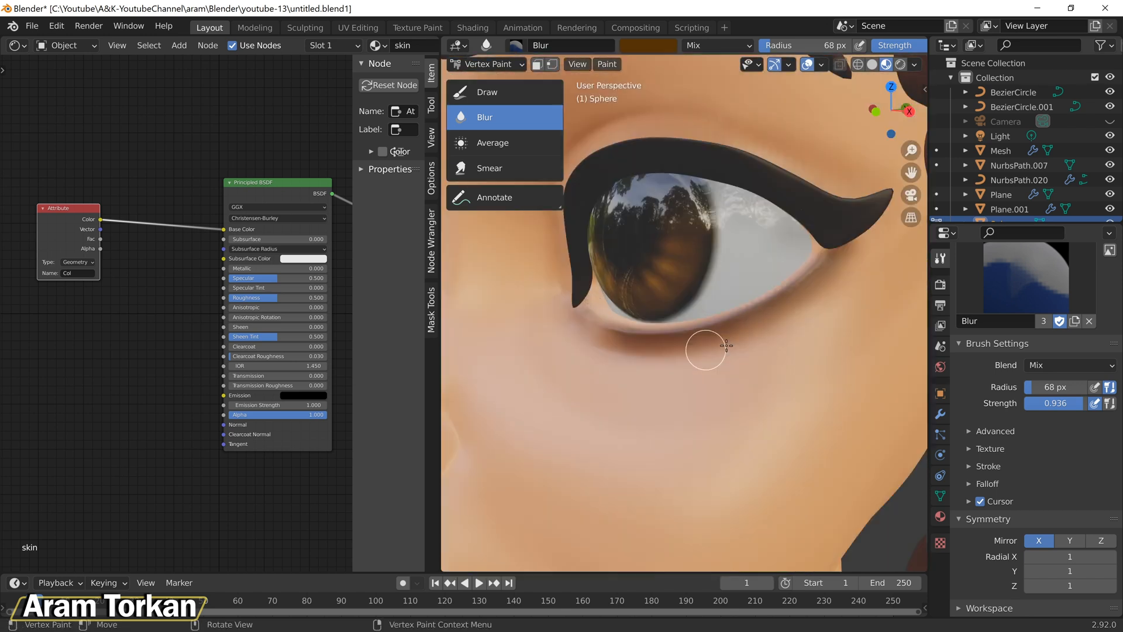
pyautogui.scroll(-5, 766, 330)
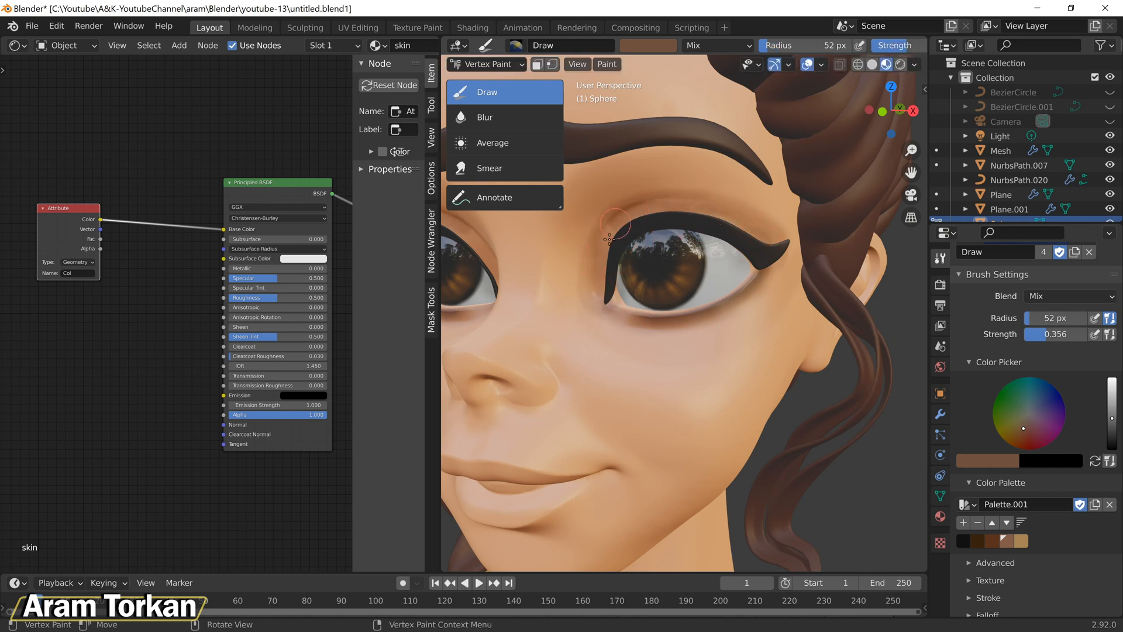
# Step: Shade the inner eye corner with the 52 px Draw brush at 0.356 strength, and blur the eyelid shading at a 63 px radius
pyautogui.moveTo(609, 238); pyautogui.dragTo(604, 283)
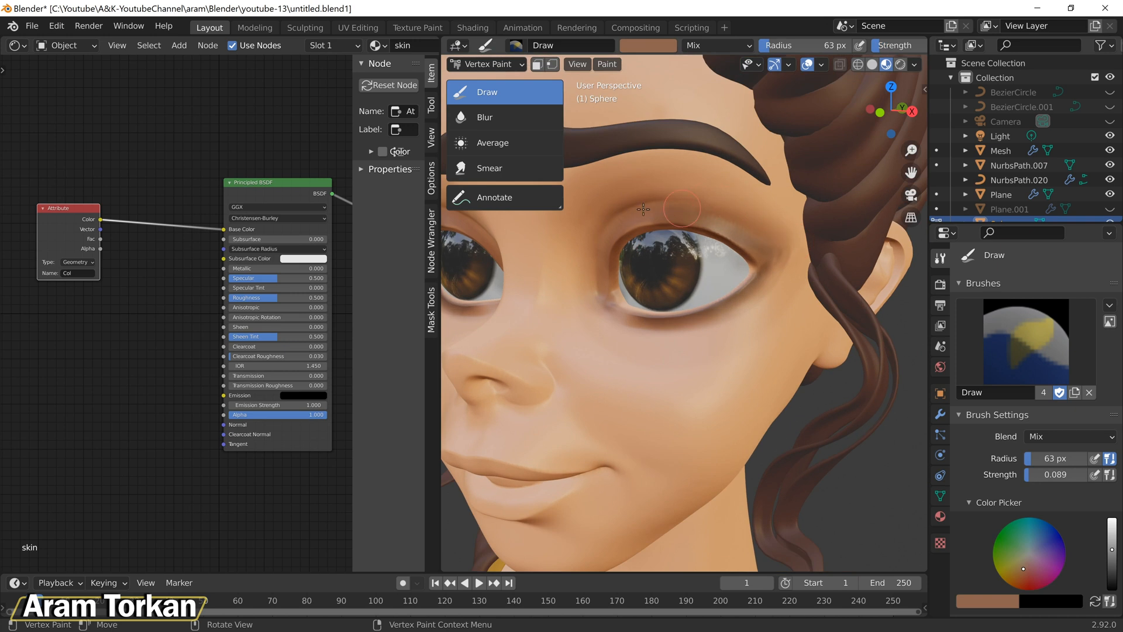
pyautogui.hotkey('shift', 'space')
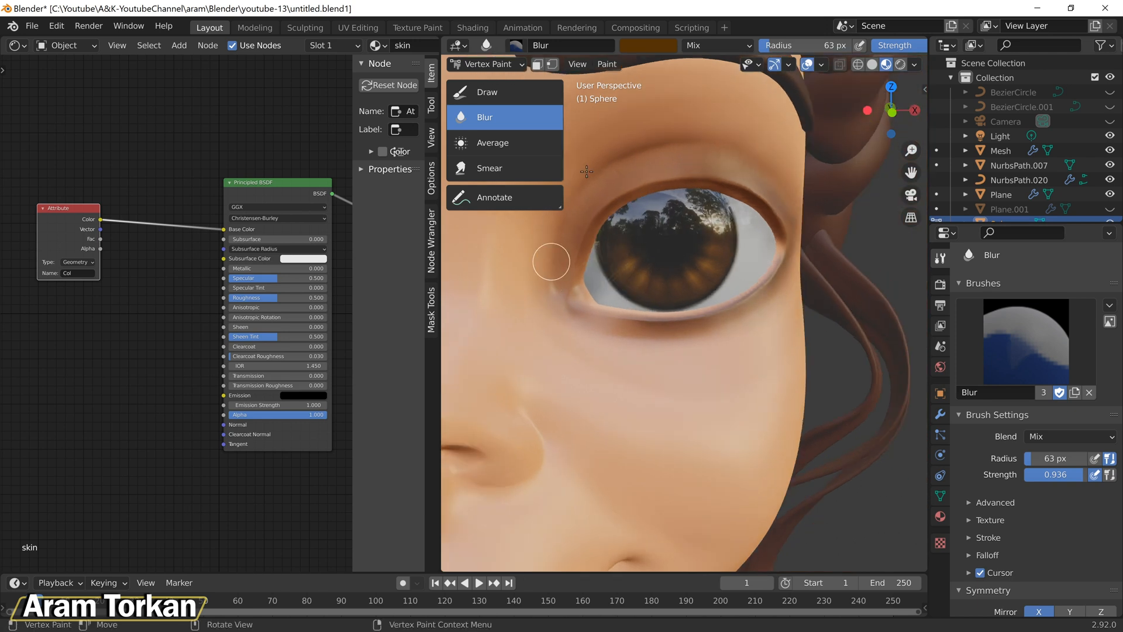
pyautogui.scroll(-3, 597, 131)
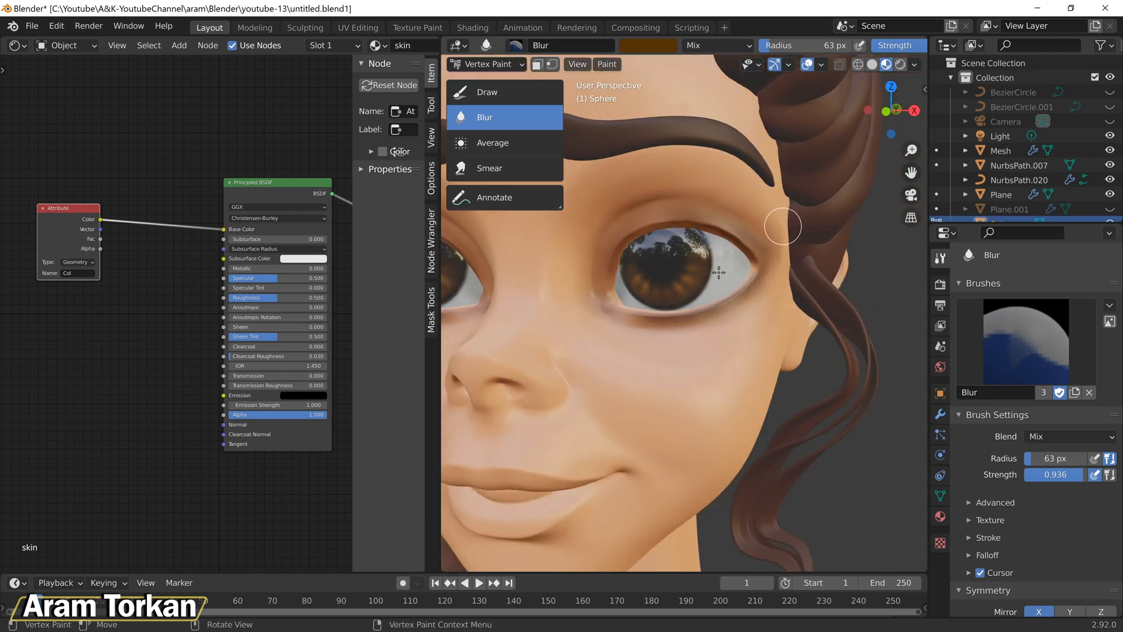
pyautogui.moveTo(718, 273); pyautogui.dragTo(771, 283, button='middle')
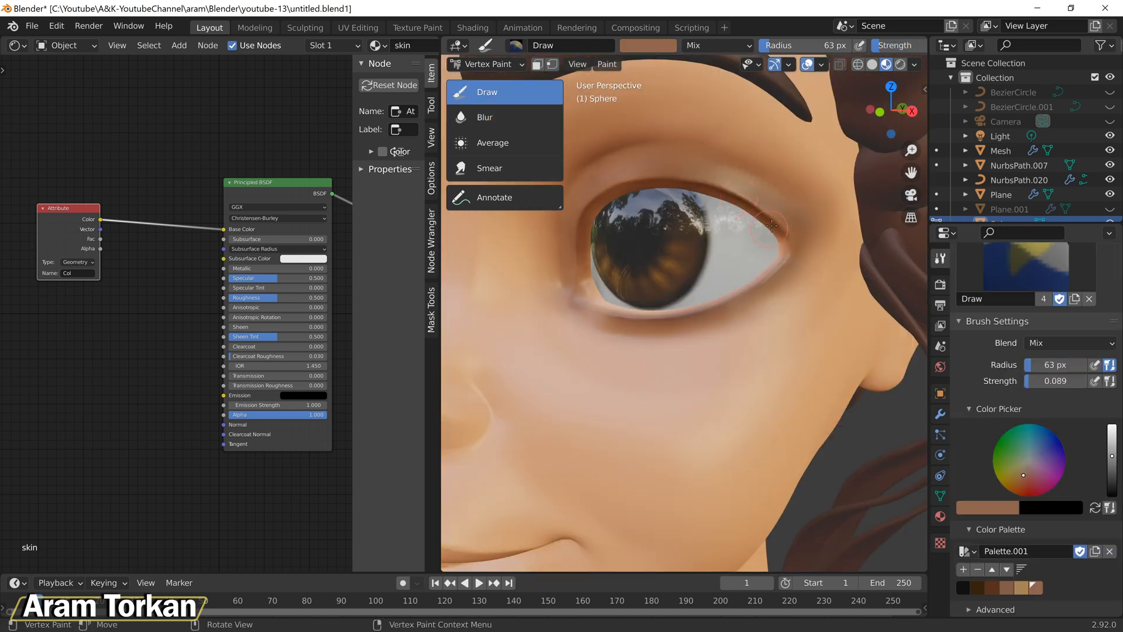
# Step: Change the paint colour to a bright coral red and tint the skin around the eyes at 126 px radius and 0.135 strength
pyautogui.click(660, 48)
pyautogui.moveTo(692, 143); pyautogui.dragTo(678, 147)
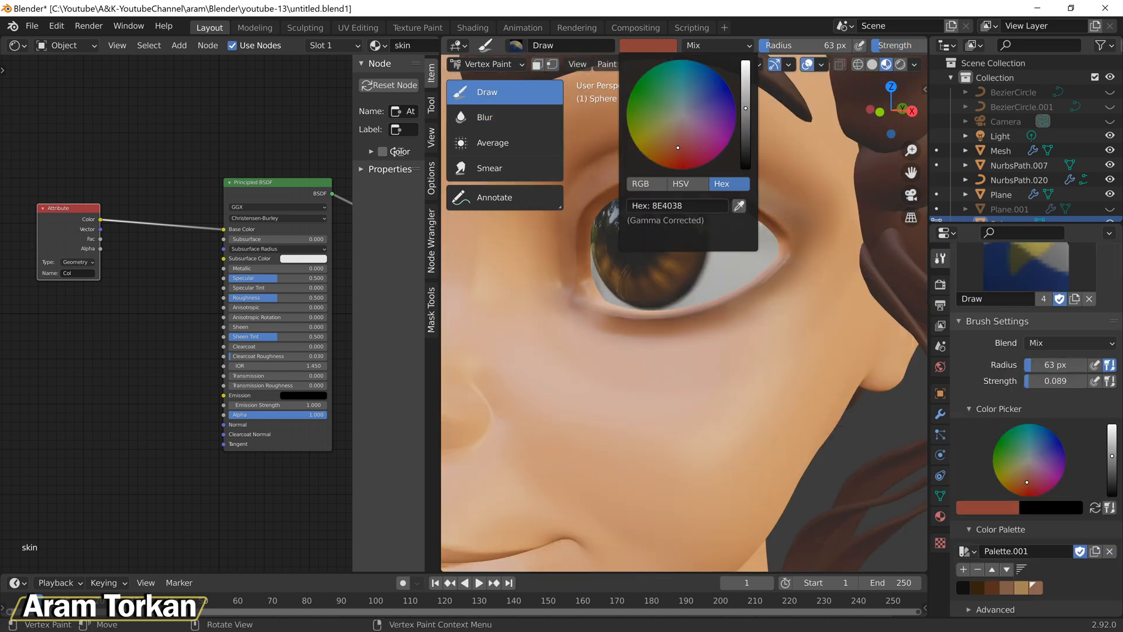
pyautogui.moveTo(745, 102); pyautogui.dragTo(745, 86)
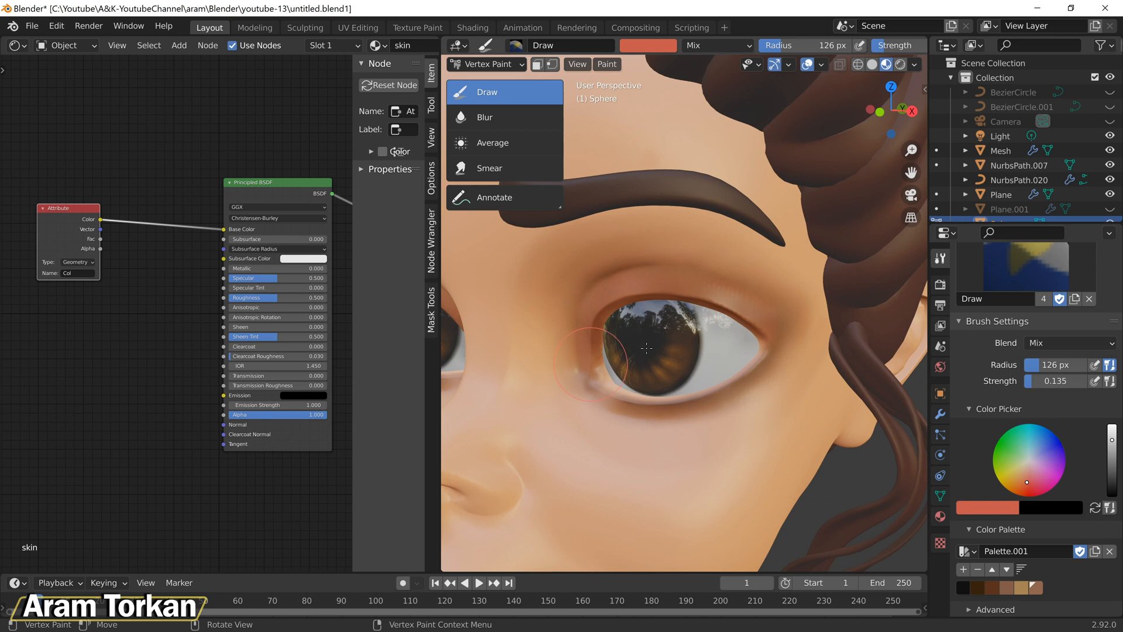
pyautogui.scroll(-5, 677, 326)
pyautogui.moveTo(678, 326)
pyautogui.mouseDown(button='middle')
pyautogui.moveTo(642, 328)
pyautogui.moveTo(758, 325)
pyautogui.mouseUp(button='middle')
pyautogui.scroll(5, 724, 327)
pyautogui.scroll(1, 724, 326)
# Step: Save the coral red to the palette, and darken the paint colour to a brownish red for painting the upper eyelids
pyautogui.click(963, 569)
pyautogui.click(649, 45)
pyautogui.moveTo(750, 84); pyautogui.dragTo(750, 116)
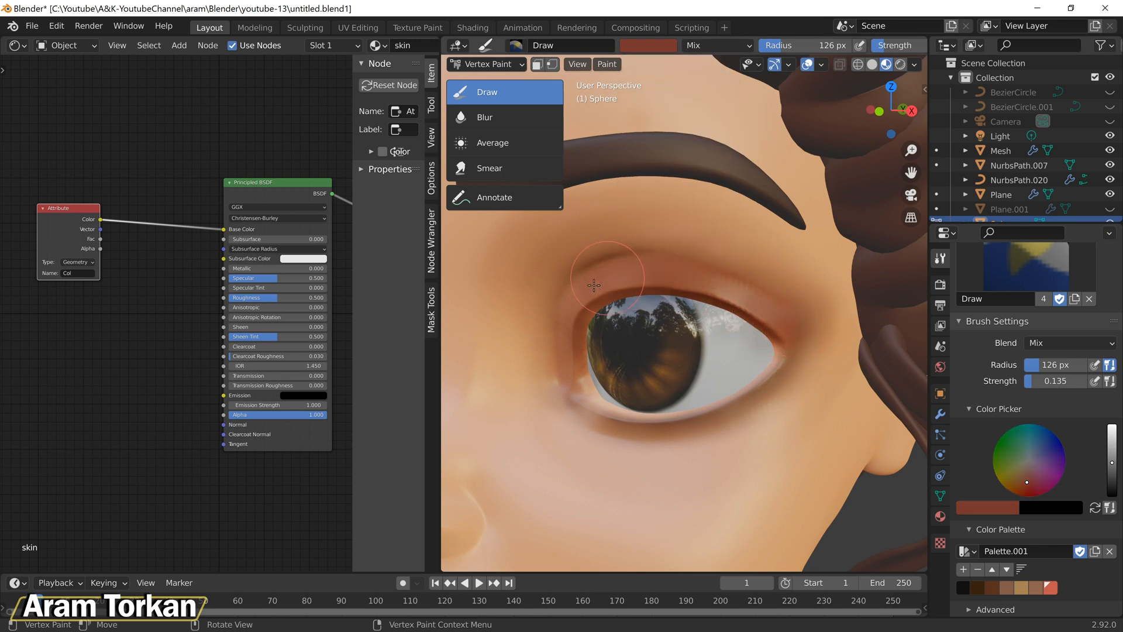
# Step: Blur the red tint on the upper eyelids with the 126 px Blur brush at 1.000 strength
pyautogui.click(517, 119)
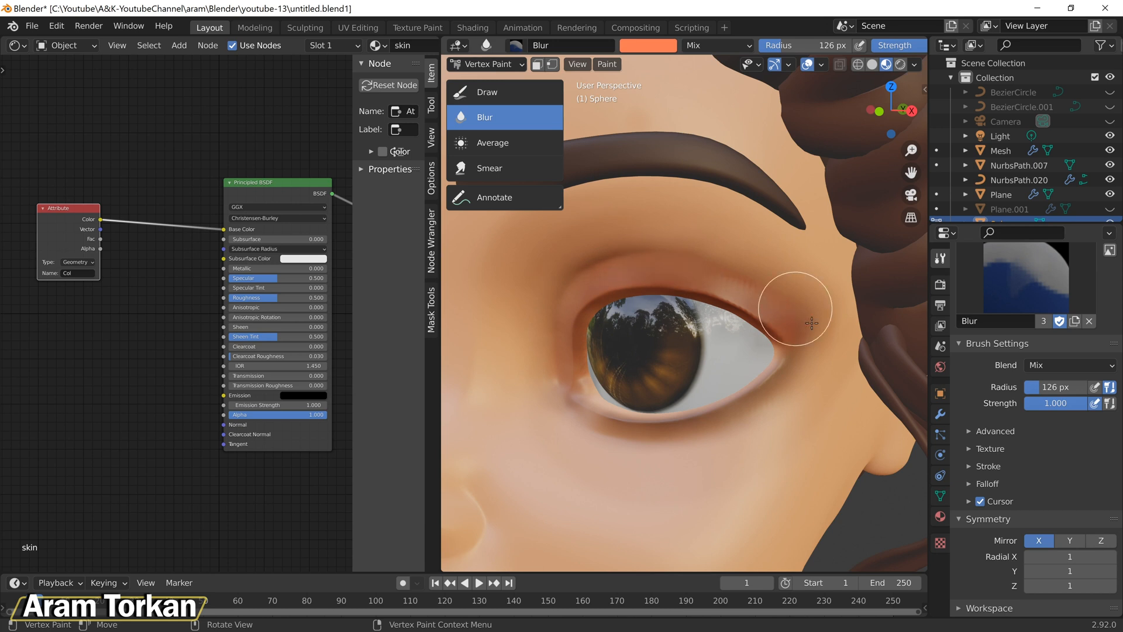
pyautogui.scroll(-5, 728, 368)
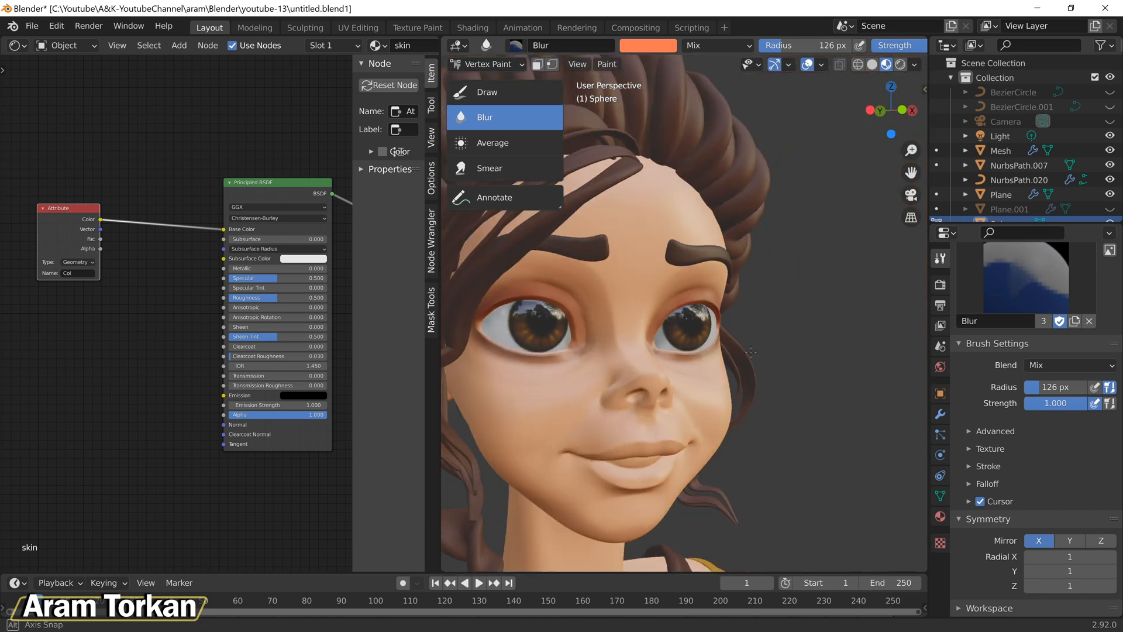
pyautogui.scroll(6, 728, 367)
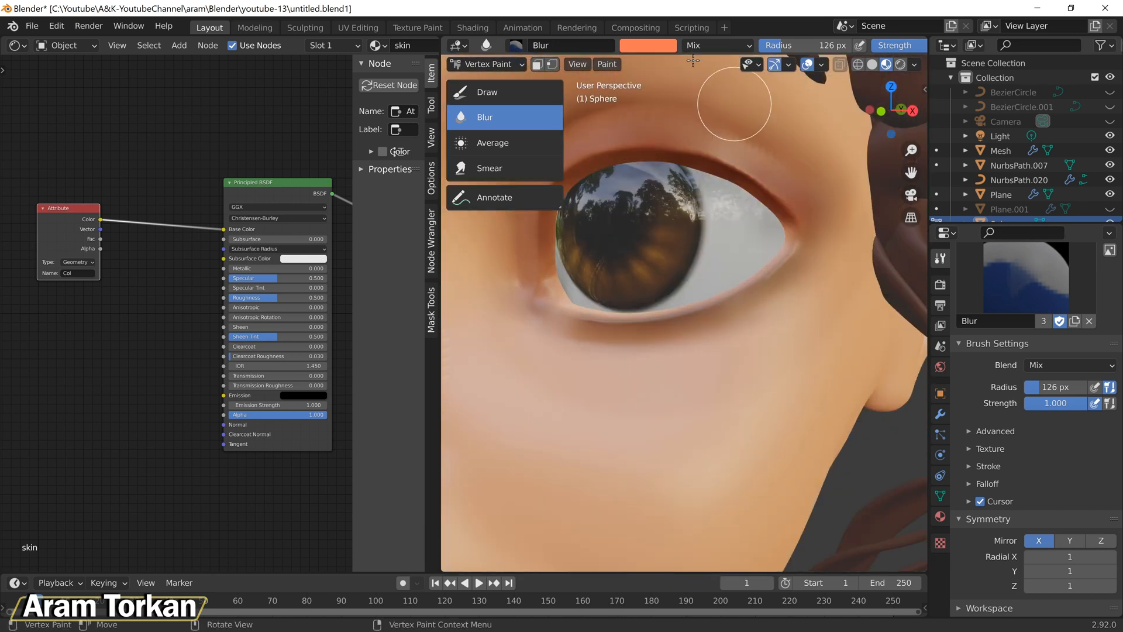
# Step: Tint the lower eyelid rim with the saved coral red using the Draw brush at a 61 px radius and 0.135 strength
pyautogui.click(504, 92)
pyautogui.click(1051, 610)
pyautogui.press('f')
pyautogui.click(812, 308)
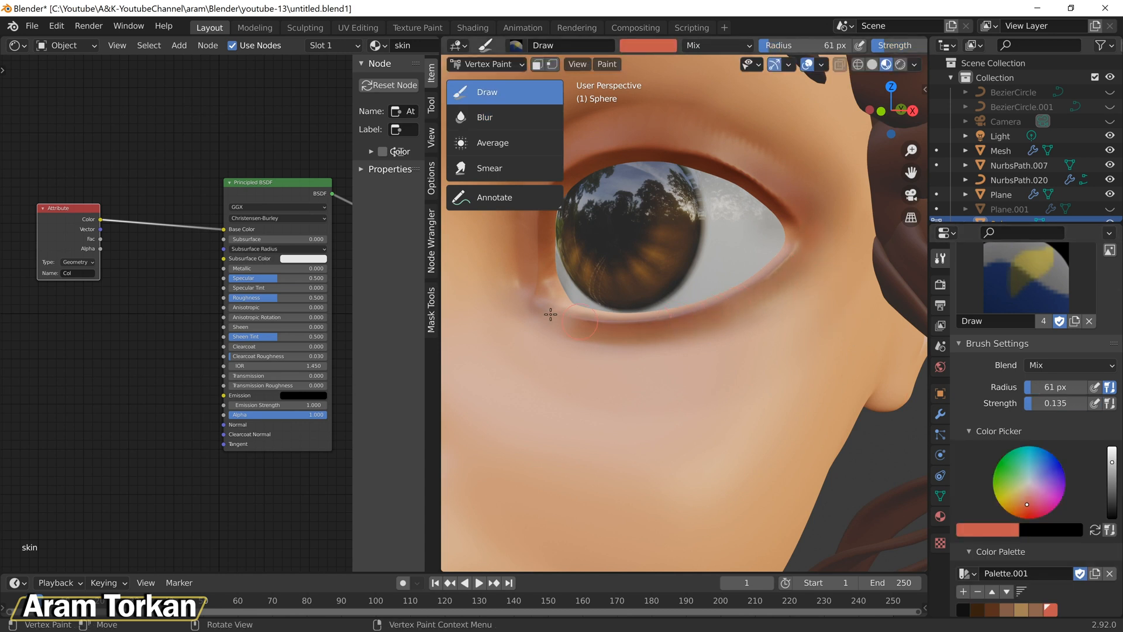
pyautogui.moveTo(641, 310); pyautogui.dragTo(817, 251, button='middle')
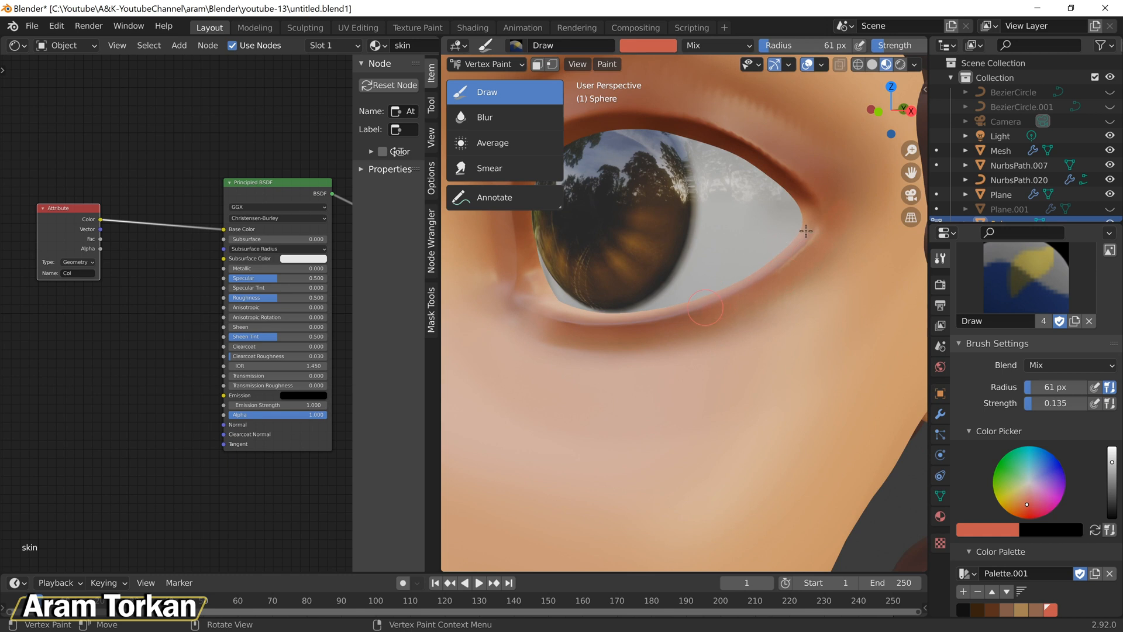
# Step: Blur the coral tint along the lower eyelid rim with the Blur brush at 61 px radius and 1.000 strength
pyautogui.click(524, 112)
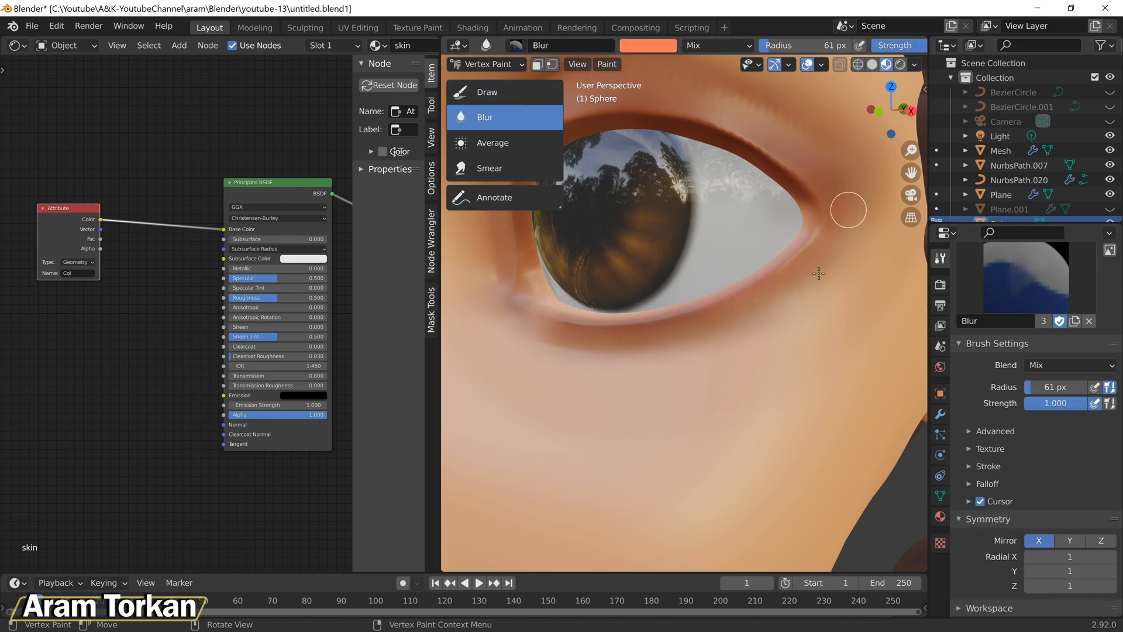
pyautogui.scroll(-9, 848, 240)
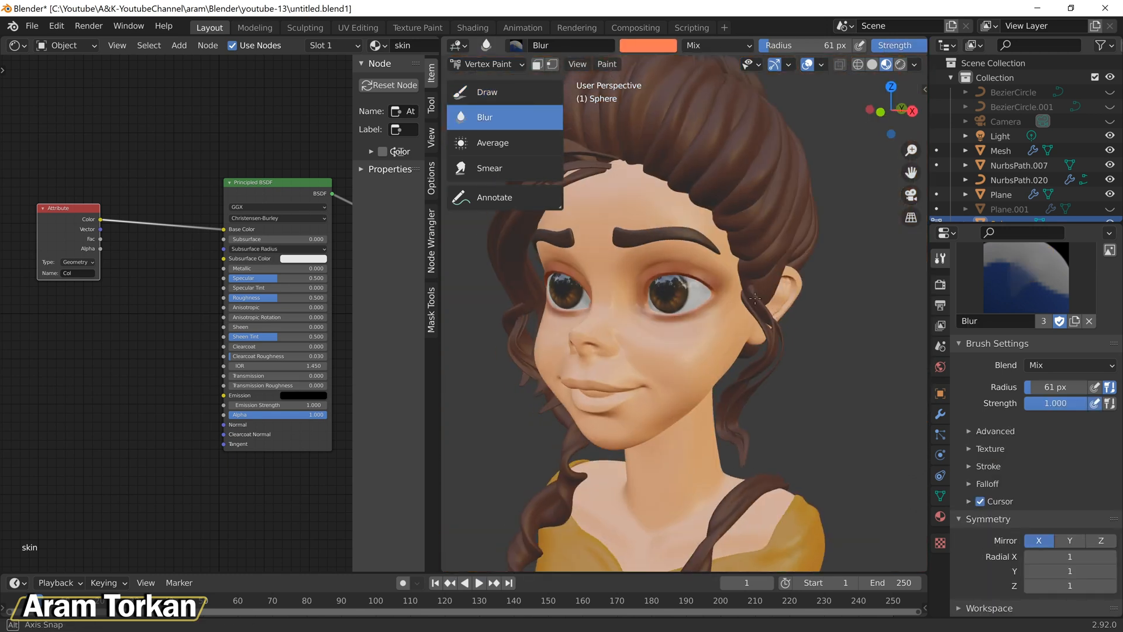
pyautogui.moveTo(561, 252); pyautogui.dragTo(595, 249, button='middle')
pyautogui.scroll(6, 595, 249)
# Step: Lighten the coral paint colour and tint the inner eye corner and inner upper lid with the Draw brush at 78 px radius and 0.135 strength
pyautogui.click(669, 47)
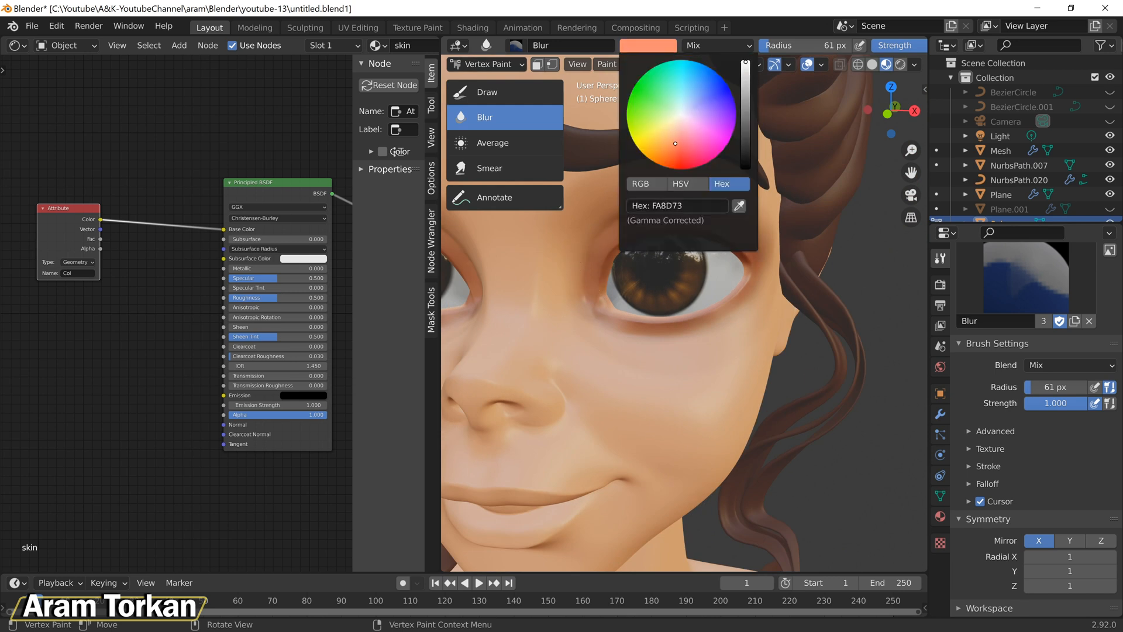
pyautogui.scroll(3, 578, 312)
pyautogui.click(528, 93)
pyautogui.click(661, 47)
pyautogui.moveTo(746, 82); pyautogui.dragTo(746, 62)
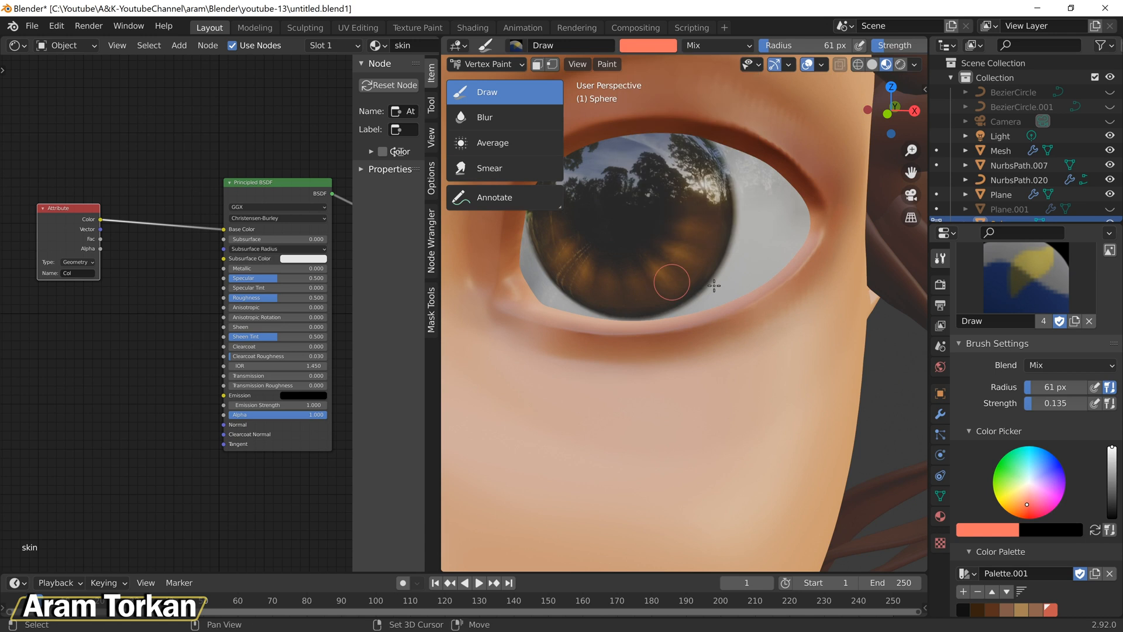
pyautogui.scroll(2, 644, 292)
pyautogui.keyDown('shift'); pyautogui.moveTo(509, 281); pyautogui.dragTo(602, 305, button='middle'); pyautogui.keyUp('shift')
pyautogui.moveTo(601, 305); pyautogui.dragTo(685, 150)
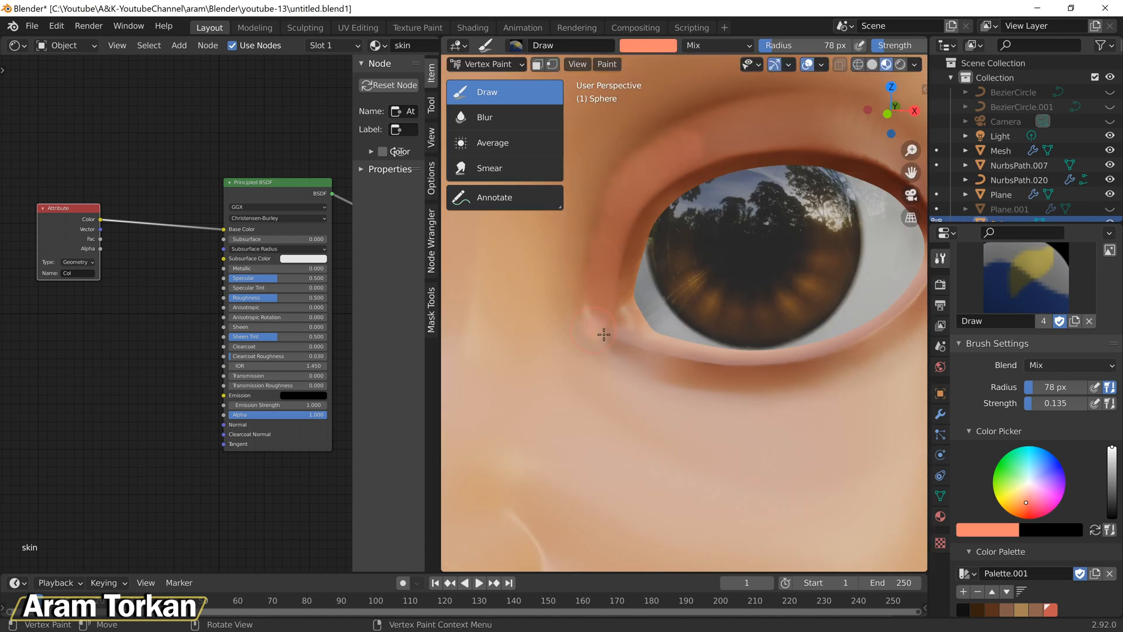
pyautogui.scroll(-6, 613, 316)
pyautogui.scroll(4, 615, 313)
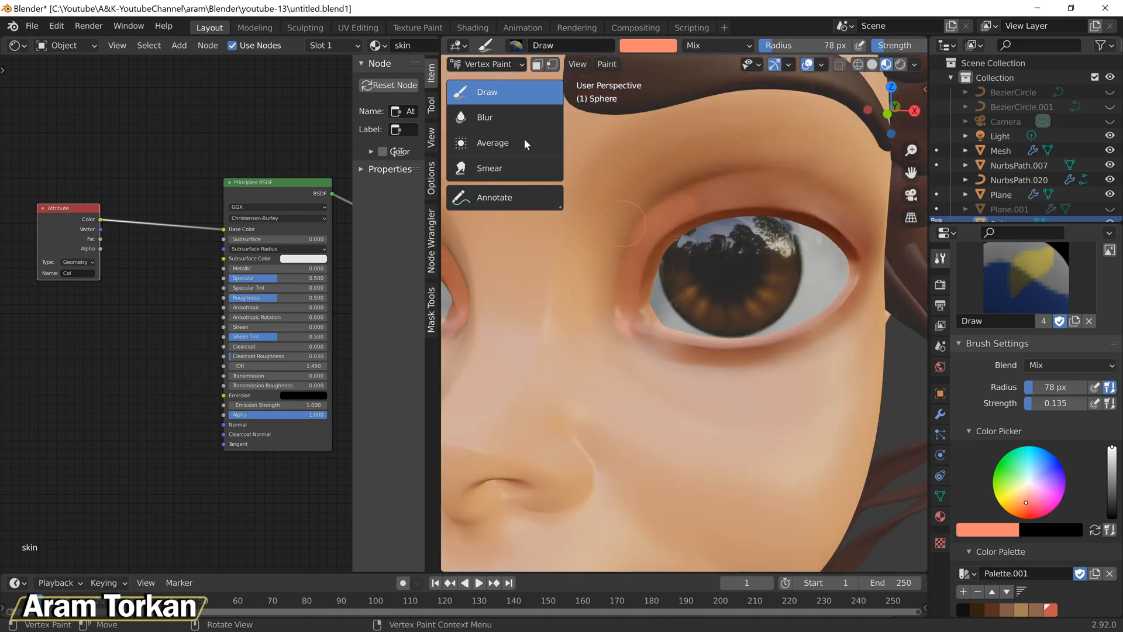
# Step: Blend the tint around the inner eye corner using the Blur brush at 78 px radius and 1.000 strength
pyautogui.click(516, 121)
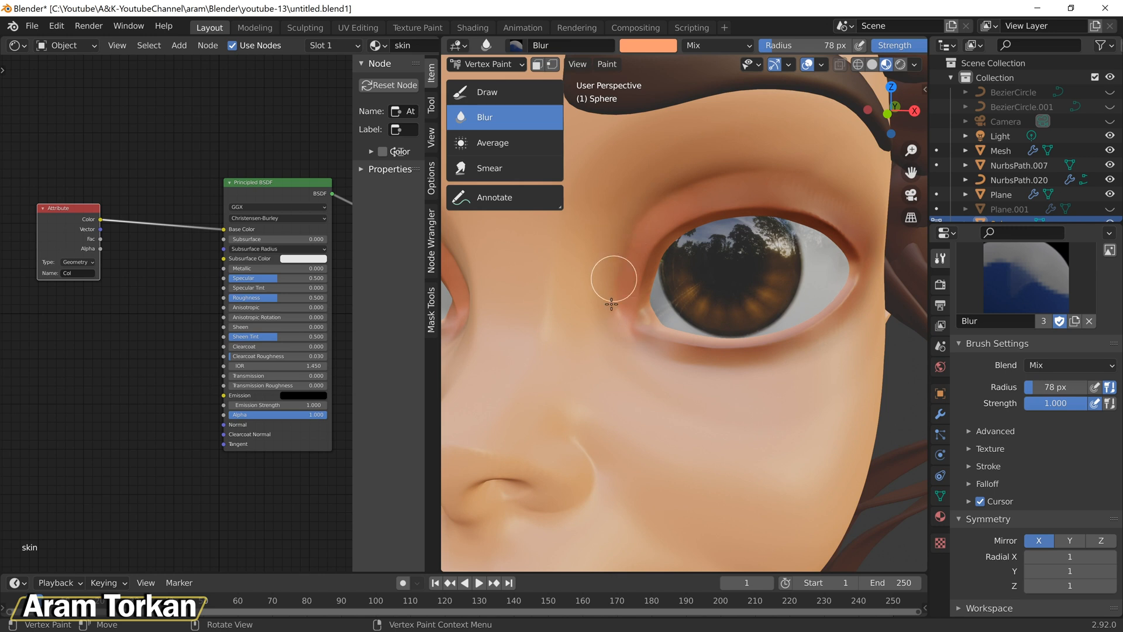
pyautogui.scroll(-6, 610, 344)
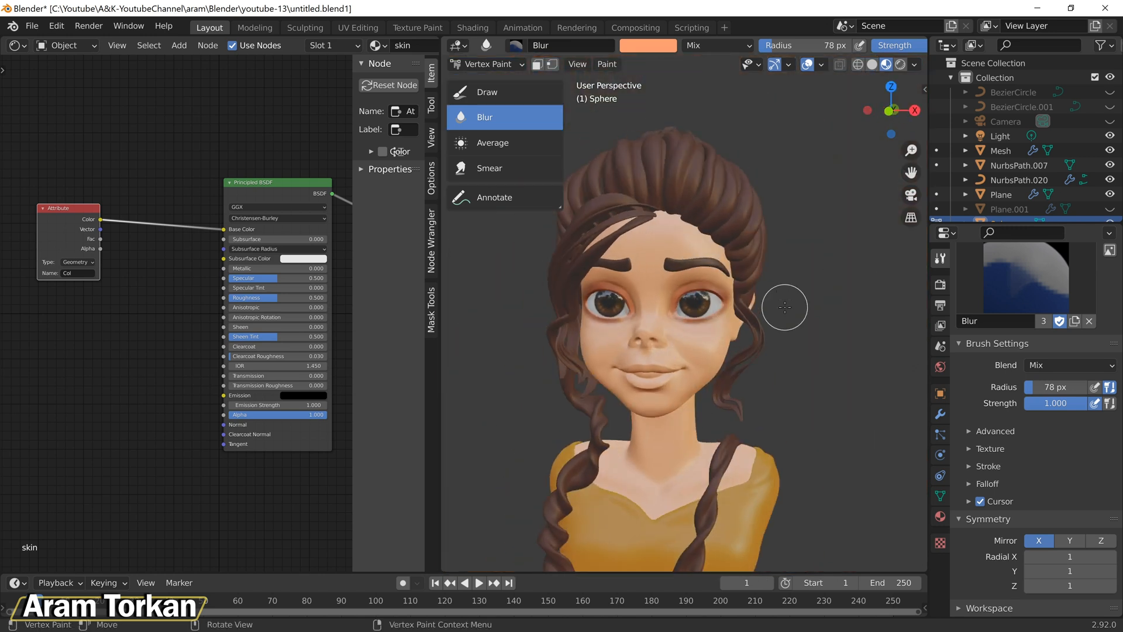
pyautogui.scroll(5, 784, 306)
# Step: Switch to Object Mode, unhide all hidden objects including the eyelashes, and clear the selection
pyautogui.click(486, 64)
pyautogui.click(489, 78)
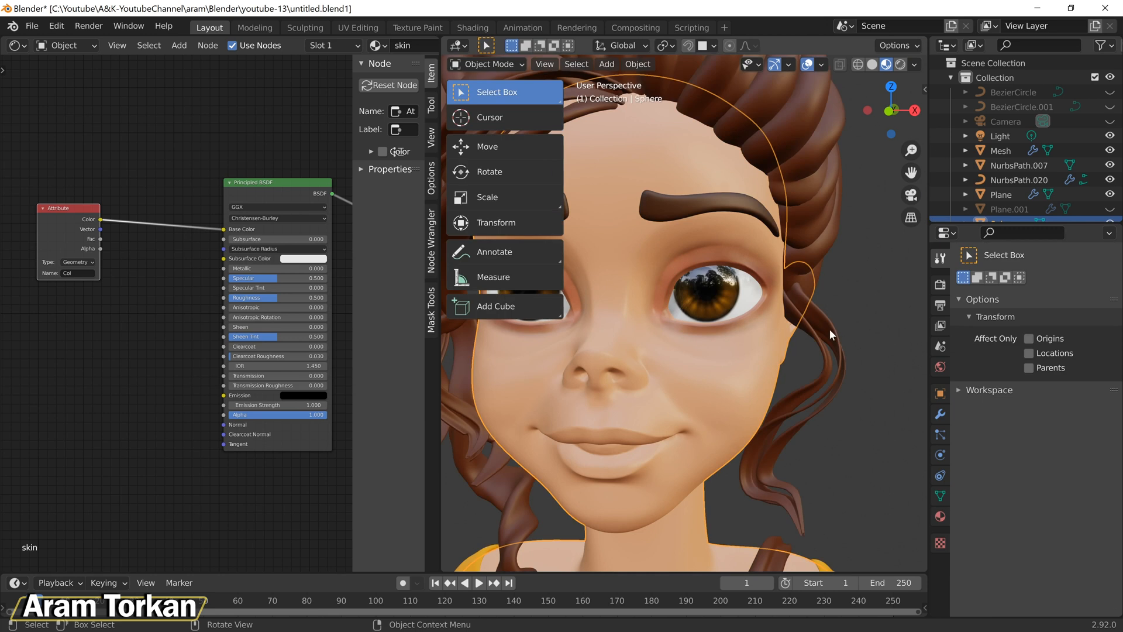
pyautogui.scroll(-4, 831, 328)
pyautogui.moveTo(796, 331); pyautogui.dragTo(824, 319, button='middle')
pyautogui.hotkey('alt', 'h')
pyautogui.click(849, 203)
pyautogui.scroll(2, 825, 320)
pyautogui.scroll(-2, 778, 325)
pyautogui.moveTo(672, 327); pyautogui.dragTo(707, 327, button='middle')
pyautogui.scroll(4, 707, 325)
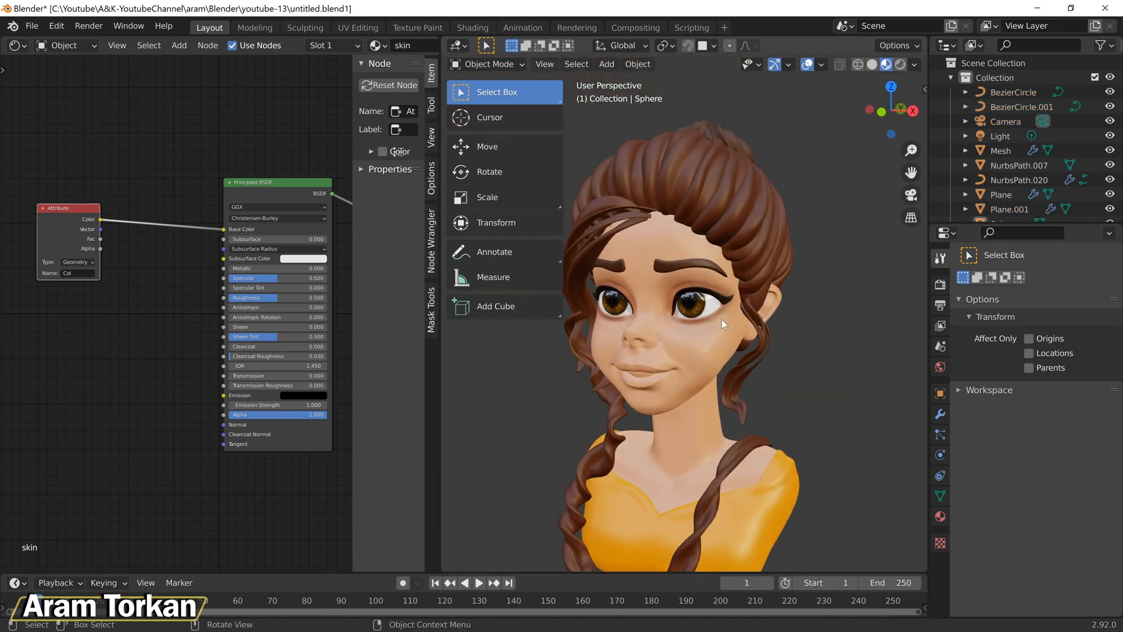
# Step: Return the head mesh to Vertex Paint mode
pyautogui.click(485, 64)
pyautogui.scroll(2, 792, 326)
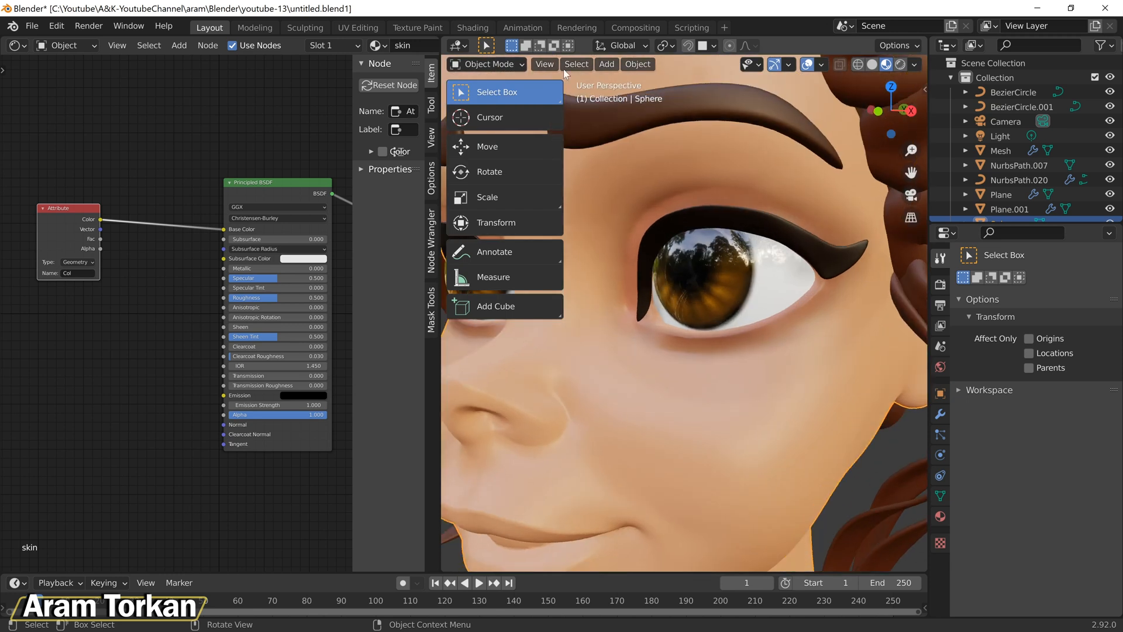
pyautogui.click(497, 66)
pyautogui.click(502, 132)
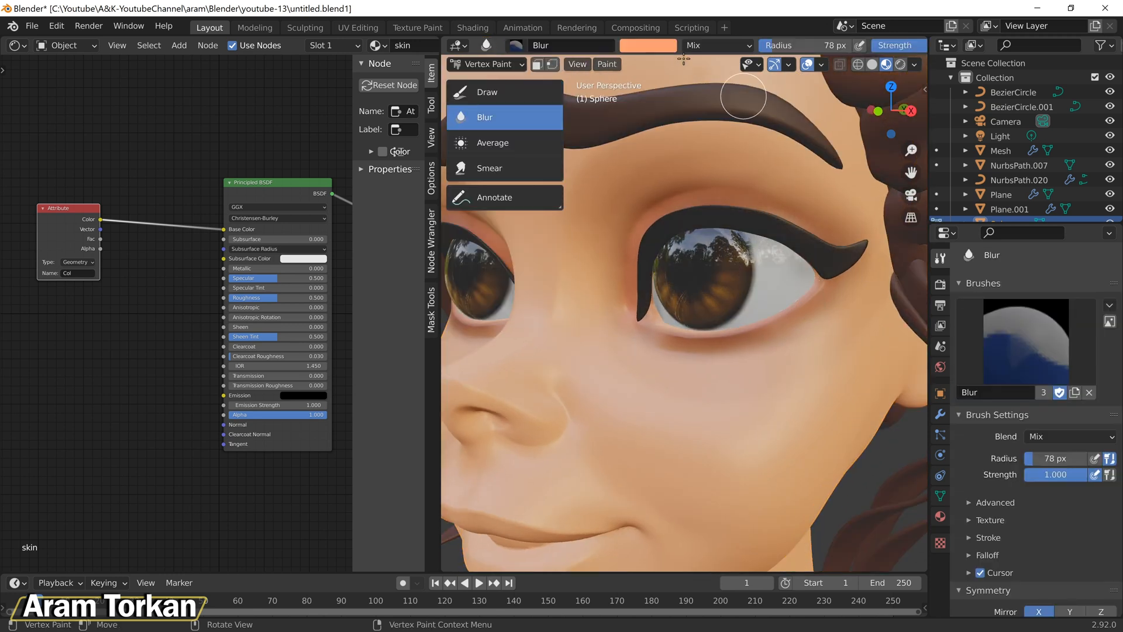
# Step: Paint a near-black brown line under the outer lower eyelid with the Draw brush at 51 px radius and 0.644 strength
pyautogui.click(530, 90)
pyautogui.click(649, 46)
pyautogui.moveTo(751, 83); pyautogui.dragTo(750, 165)
pyautogui.press('f')
pyautogui.click(828, 311)
pyautogui.click(655, 47)
pyautogui.moveTo(772, 277); pyautogui.dragTo(746, 311)
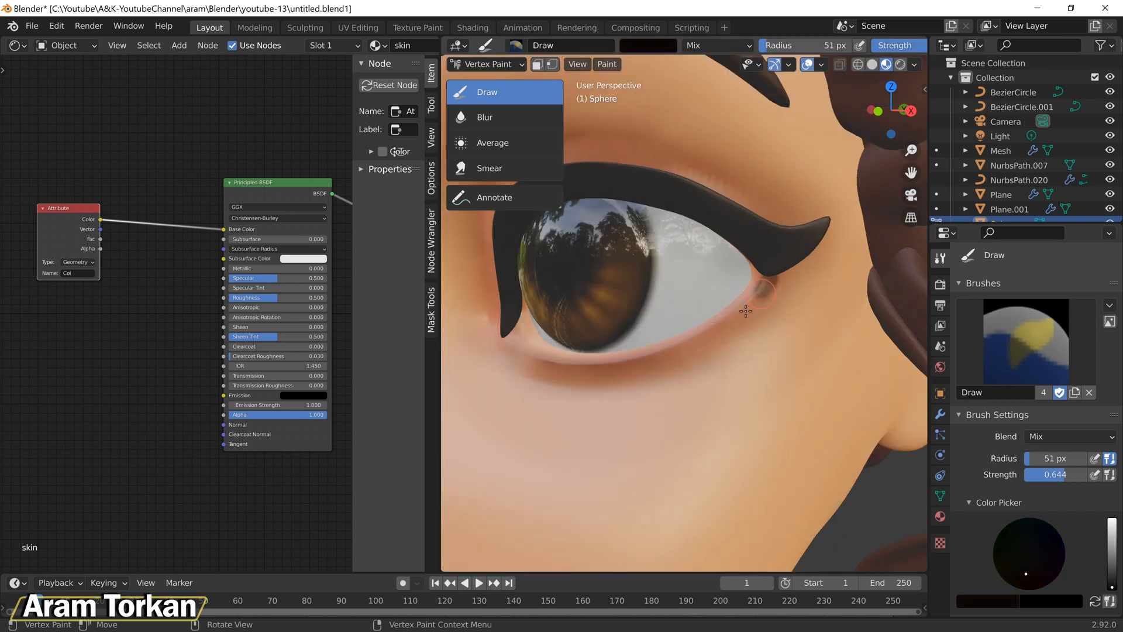
pyautogui.moveTo(657, 364); pyautogui.dragTo(621, 373)
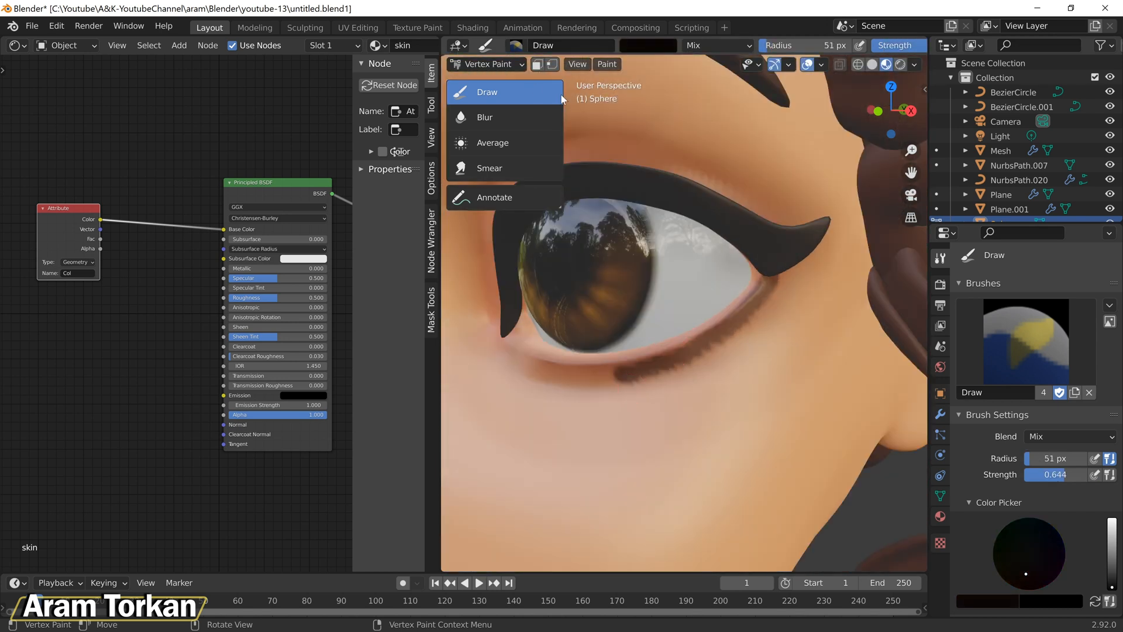
# Step: Soften the dark line under the lower eyelid with the Blur brush at 51 px radius and 1.000 strength
pyautogui.click(506, 119)
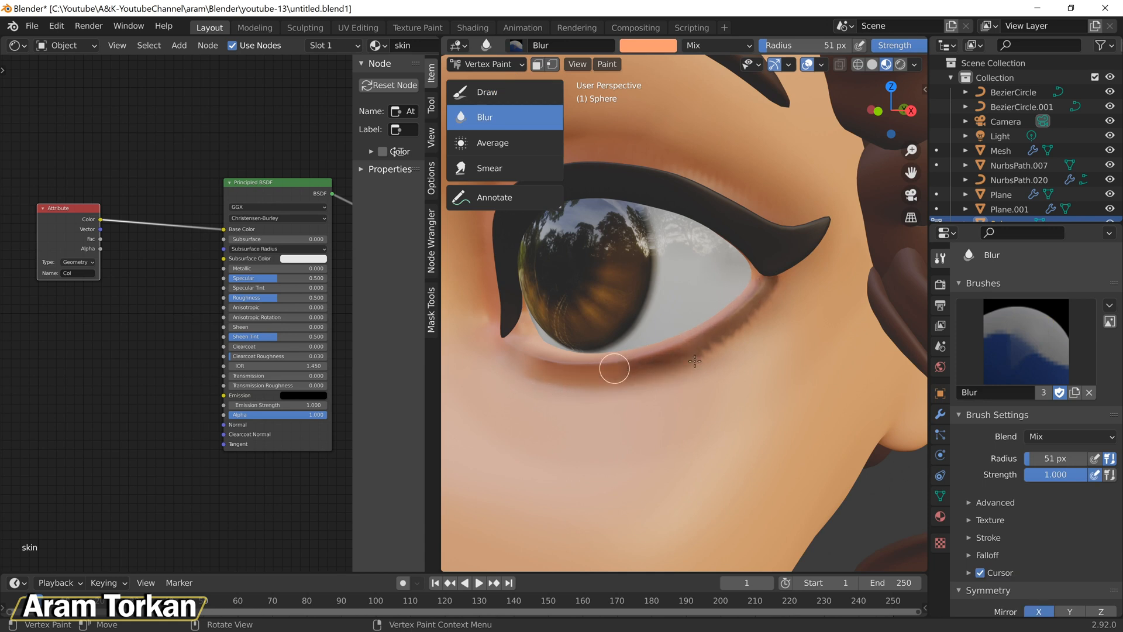
pyautogui.keyDown('ctrl'); pyautogui.moveTo(764, 374); pyautogui.dragTo(710, 374, button='middle'); pyautogui.keyUp('ctrl')
pyautogui.keyDown('ctrl'); pyautogui.moveTo(709, 374); pyautogui.dragTo(714, 329, button='middle'); pyautogui.keyUp('ctrl')
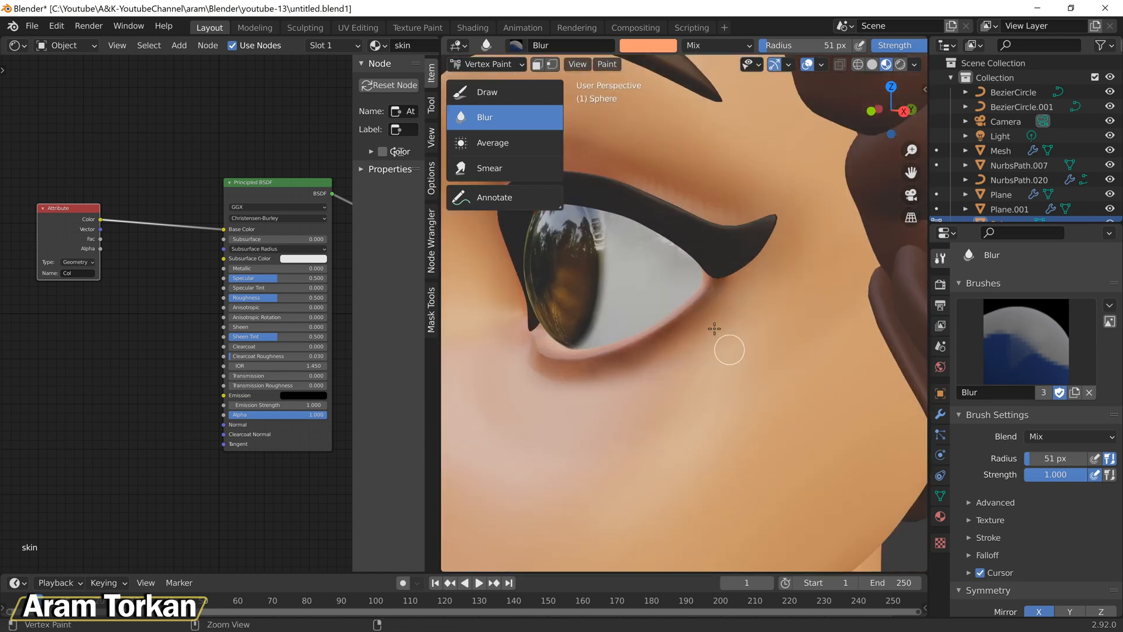
# Step: Smooth the jagged edge of the dark lower-lid line with the Blur brush at 100 px radius and 0.529 strength
pyautogui.press('f')
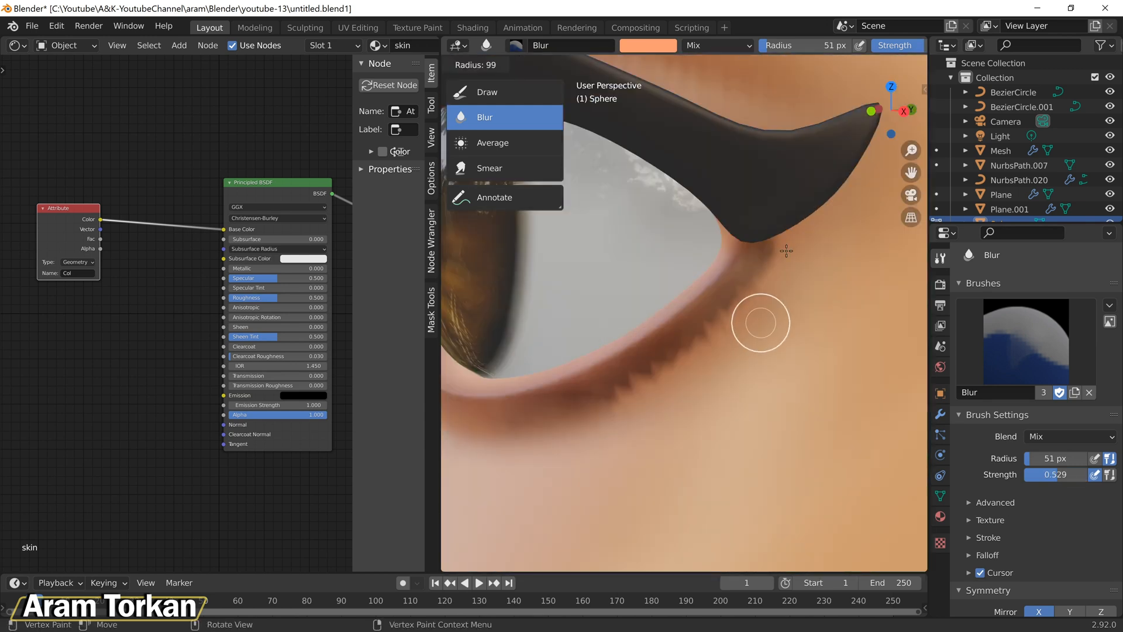
pyautogui.click(790, 323)
pyautogui.moveTo(693, 340); pyautogui.dragTo(696, 349)
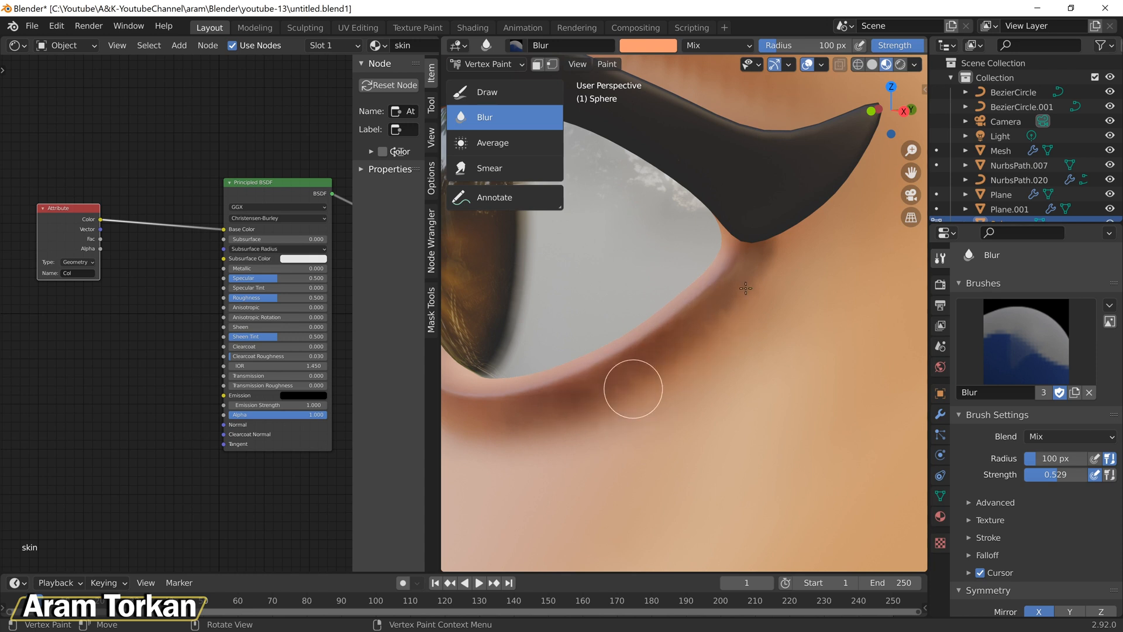
pyautogui.keyDown('ctrl'); pyautogui.moveTo(740, 310); pyautogui.dragTo(696, 352, button='middle'); pyautogui.keyUp('ctrl')
pyautogui.moveTo(696, 352); pyautogui.dragTo(739, 377, button='middle')
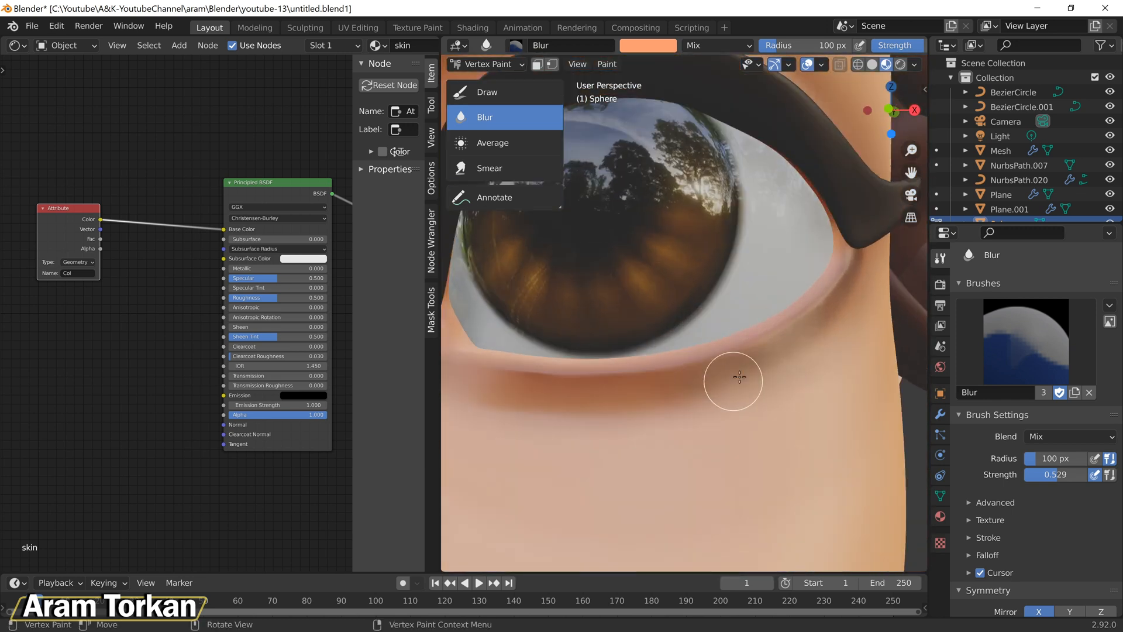
pyautogui.scroll(-9, 692, 407)
pyautogui.moveTo(692, 406); pyautogui.dragTo(669, 399, button='middle')
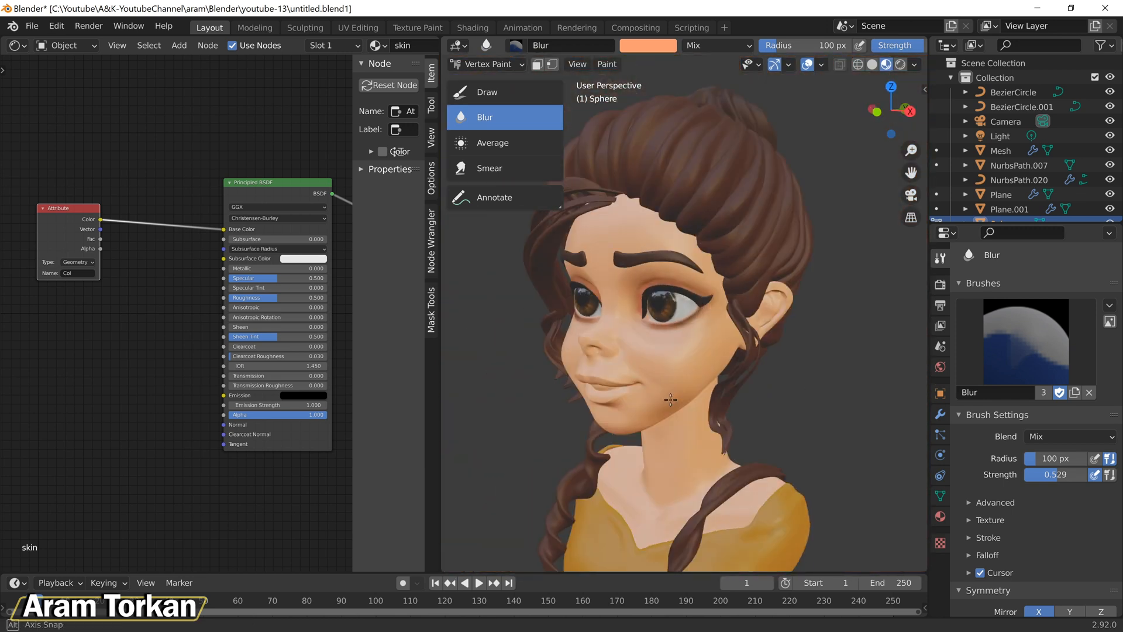
pyautogui.scroll(8, 642, 356)
pyautogui.moveTo(650, 353); pyautogui.dragTo(704, 346, button='middle')
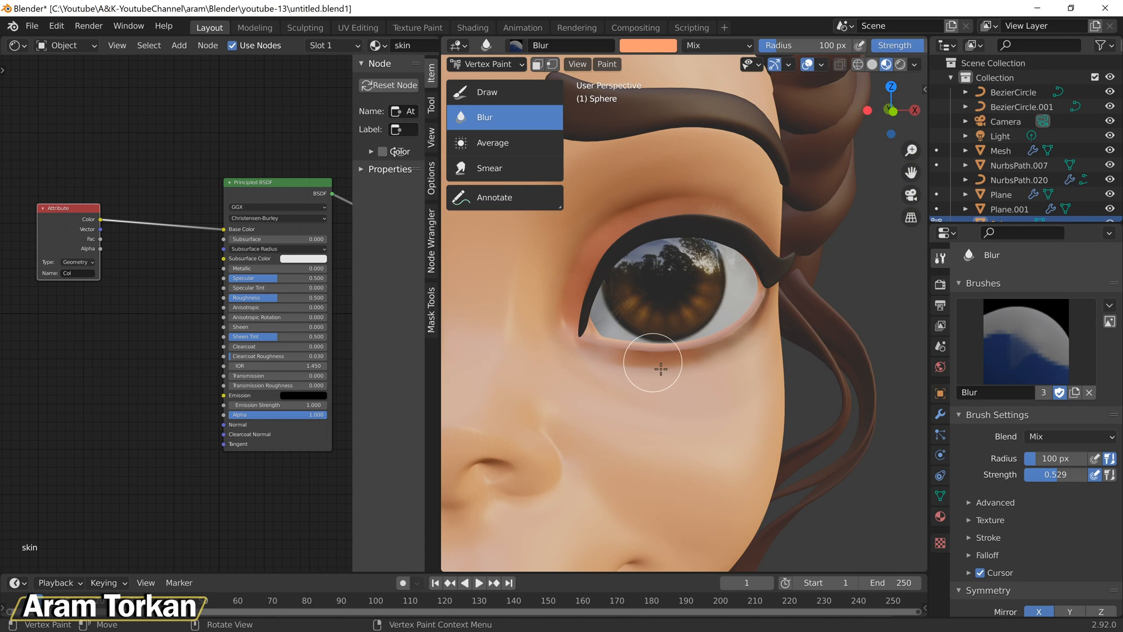
# Step: Paint a peach skin tone over the dark shading below the inner lower eyelid with the Draw brush at 66 px radius and 0.644 strength
pyautogui.click(662, 47)
pyautogui.click(487, 92)
pyautogui.click(647, 45)
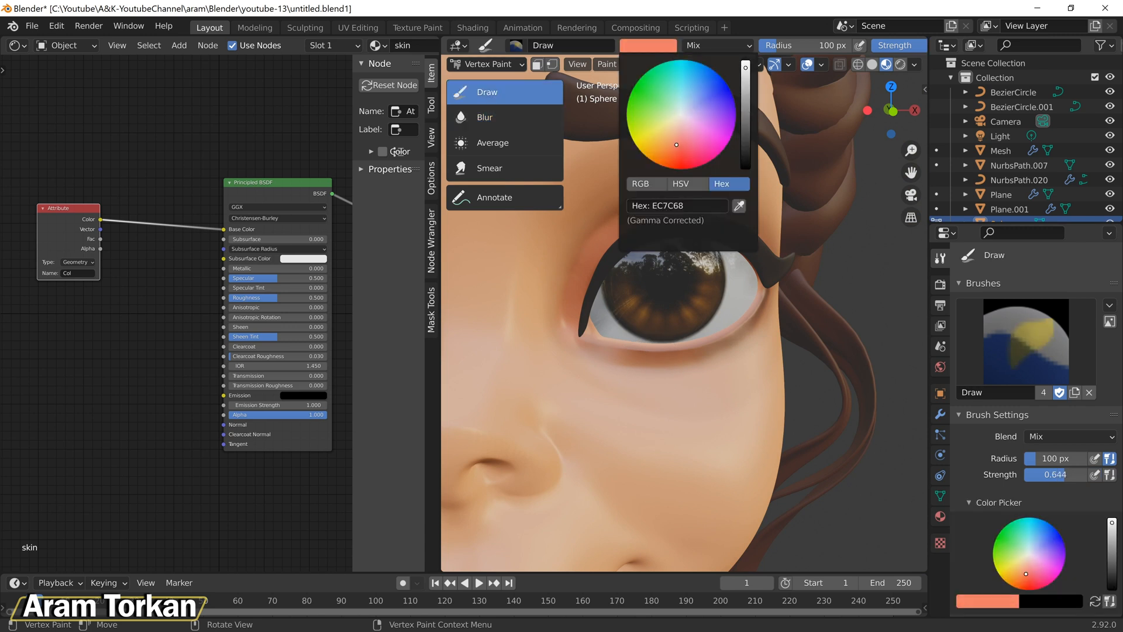
pyautogui.moveTo(676, 145); pyautogui.dragTo(680, 130)
pyautogui.scroll(2, 609, 391)
pyautogui.moveTo(562, 375); pyautogui.dragTo(615, 376)
pyautogui.hotkey('ctrl', 'z')
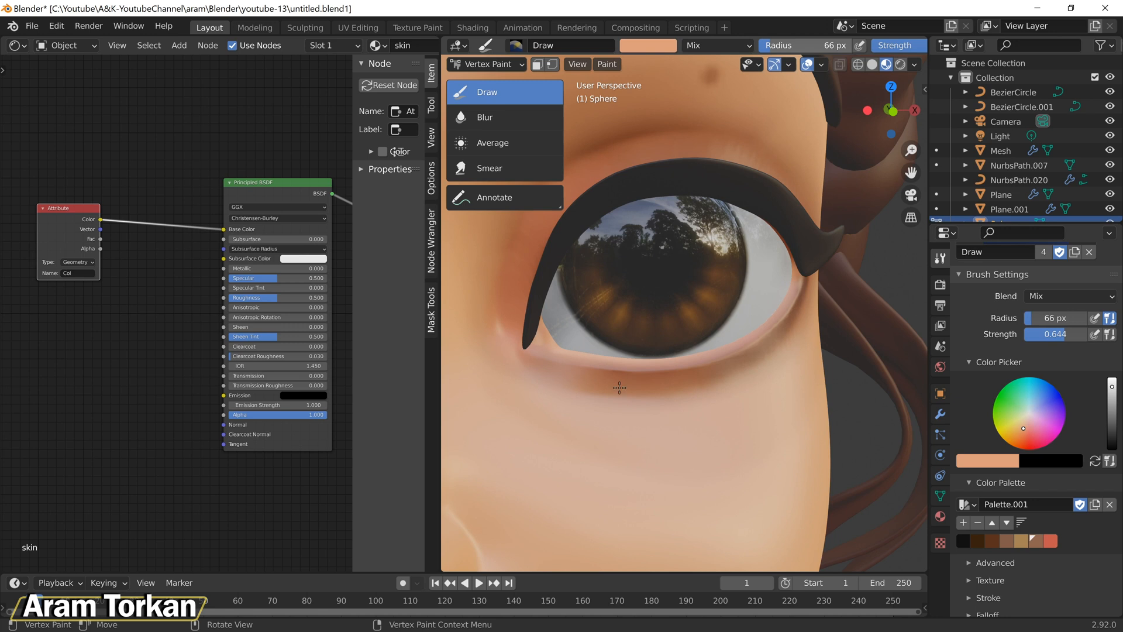
pyautogui.press('[')
pyautogui.press('[')
pyautogui.press('[')
pyautogui.press('[')
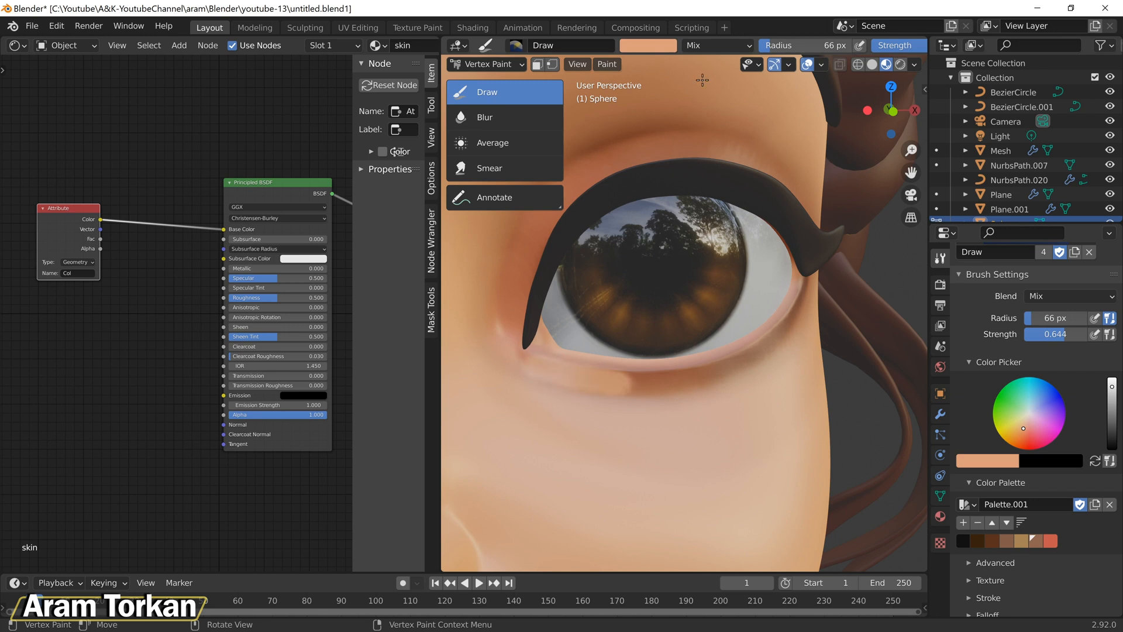
# Step: Blend the peach stroke under the lower eyelid with the Blur brush at 66 px radius and 1.000 strength
pyautogui.click(485, 117)
pyautogui.moveTo(1056, 403); pyautogui.dragTo(1089, 403)
pyautogui.moveTo(622, 388); pyautogui.dragTo(633, 386)
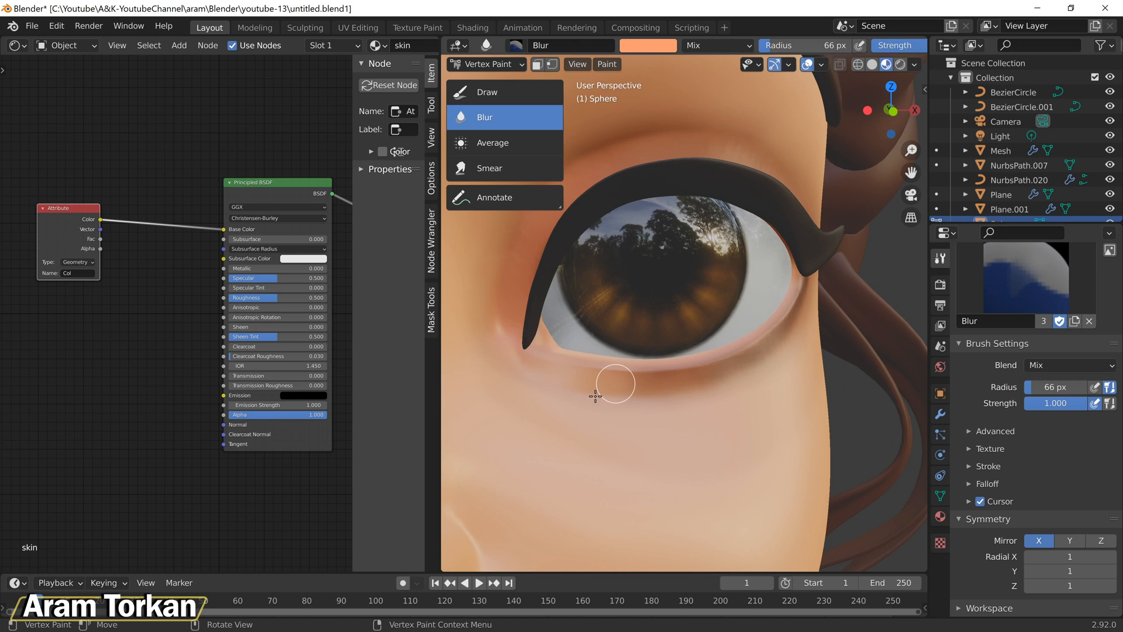
pyautogui.scroll(-9, 596, 396)
pyautogui.moveTo(772, 363); pyautogui.dragTo(684, 359, button='middle')
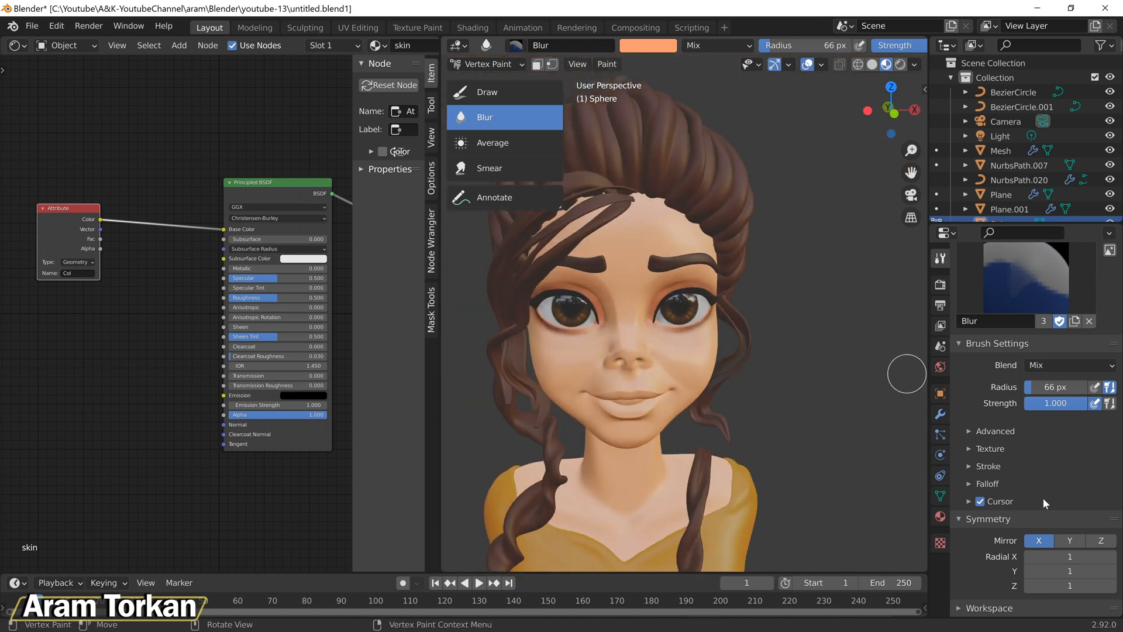
# Step: Pick the light brown palette colour for the Draw brush and lower its strength to 0.166 at 66 px radius
pyautogui.click(487, 92)
pyautogui.scroll(-2, 994, 486)
pyautogui.click(1035, 552)
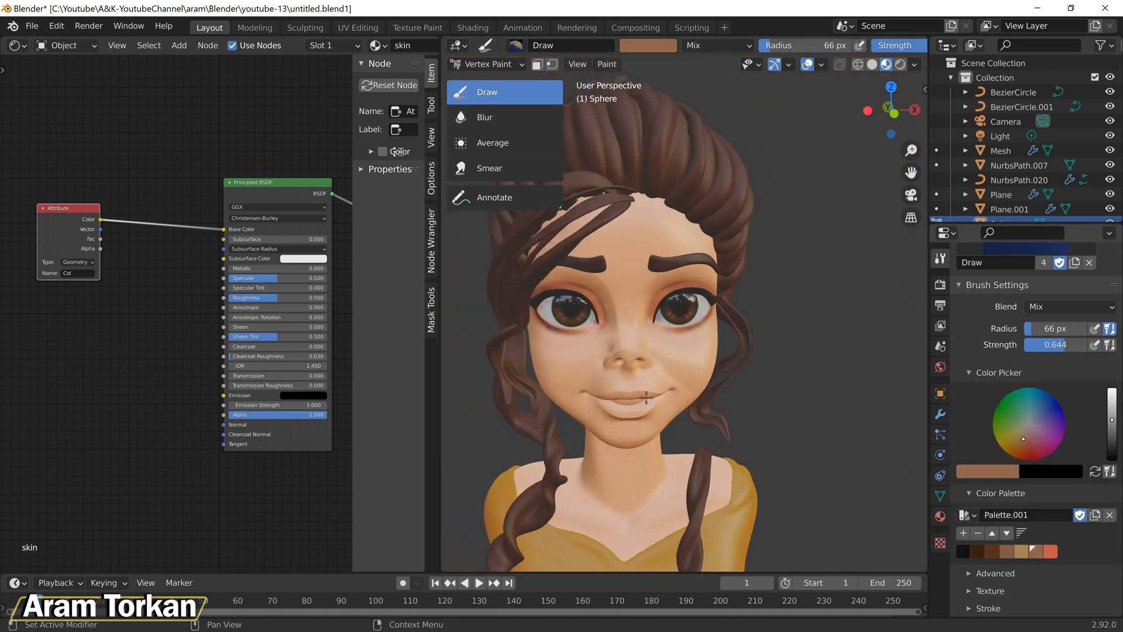
pyautogui.moveTo(646, 397); pyautogui.dragTo(638, 402, button='middle')
pyautogui.scroll(3, 767, 362)
pyautogui.moveTo(1060, 347); pyautogui.dragTo(1030, 347)
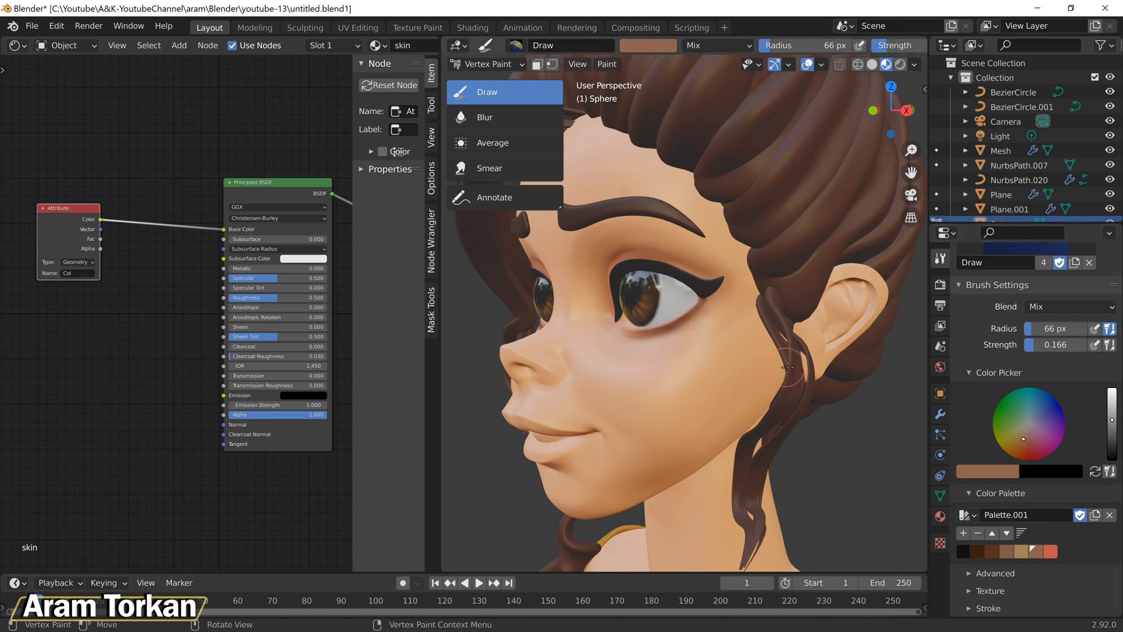
pyautogui.moveTo(689, 383); pyautogui.dragTo(707, 384, button='middle')
# Step: Darken the coral paint colour to a muted red and tint the cheeks with the Draw brush at 220 px radius and 0.069 strength
pyautogui.click(661, 46)
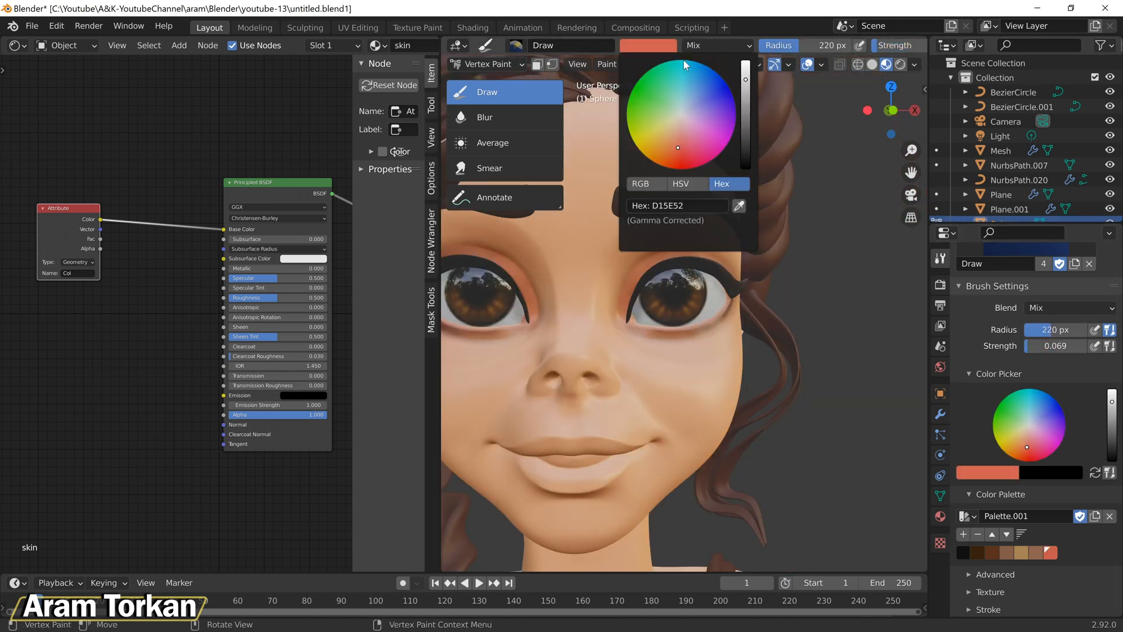
pyautogui.moveTo(745, 79); pyautogui.dragTo(745, 92)
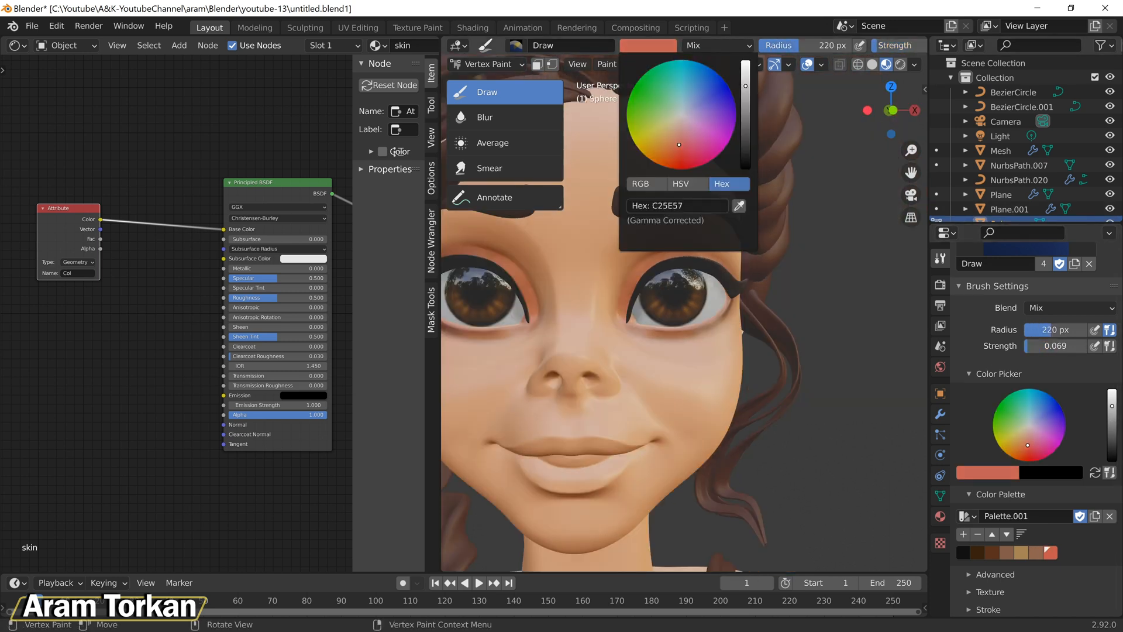
pyautogui.moveTo(667, 417); pyautogui.dragTo(561, 420, button='middle')
pyautogui.scroll(1, 655, 424)
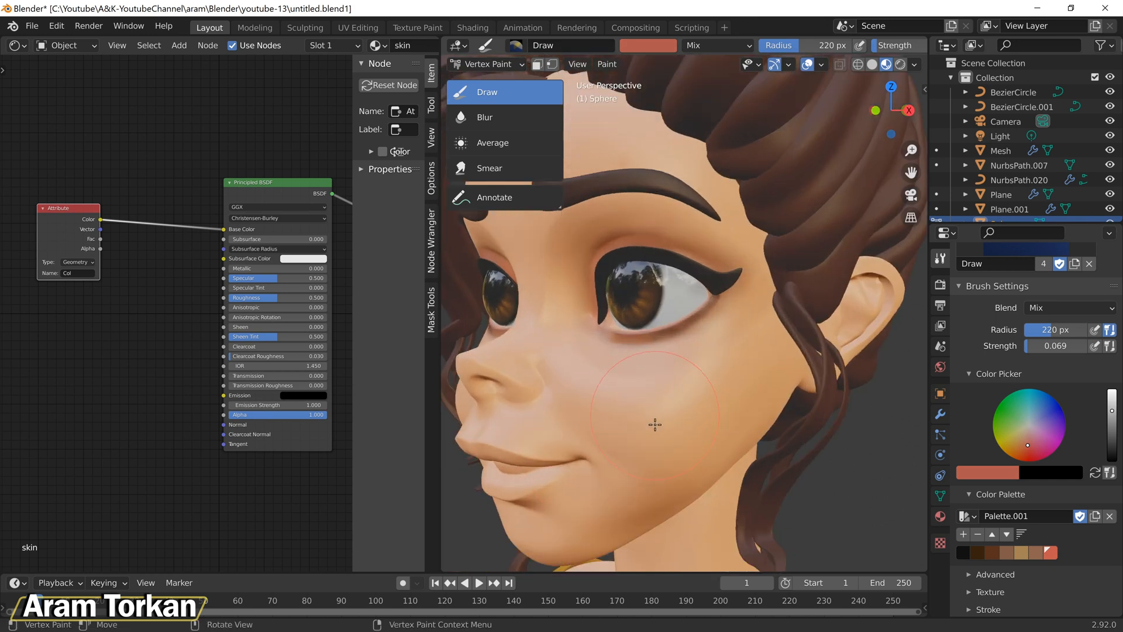
pyautogui.scroll(2, 673, 439)
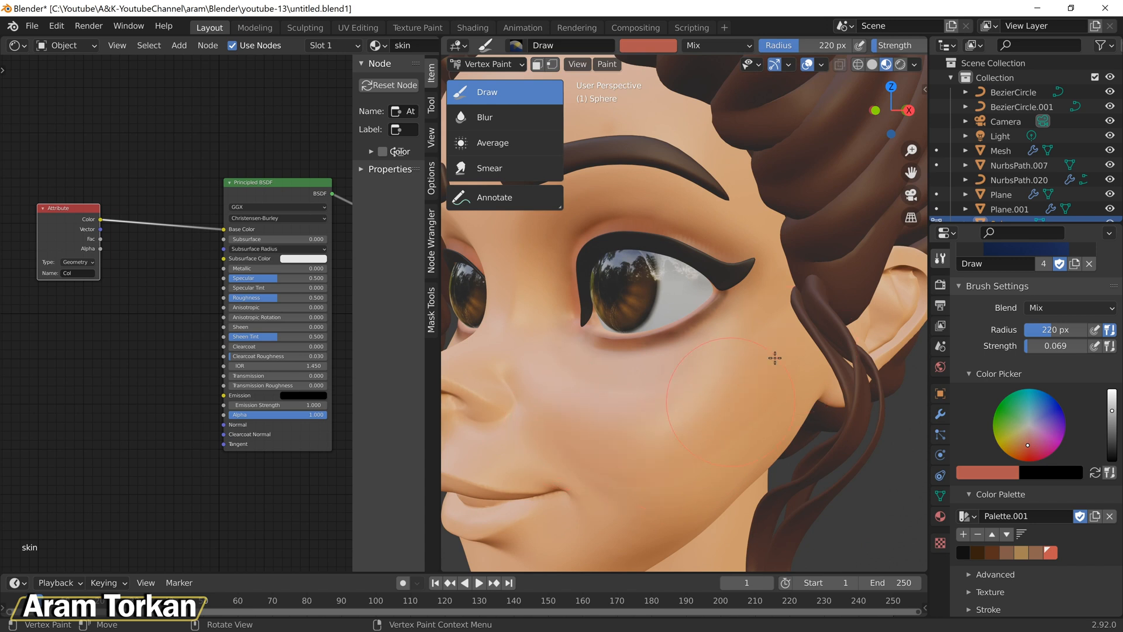
# Step: Inspect the painted face and bust in Object Mode and return to Vertex Paint mode
pyautogui.scroll(-6, 775, 358)
pyautogui.scroll(4, 731, 351)
pyautogui.click(487, 65)
pyautogui.click(489, 81)
pyautogui.scroll(-4, 772, 410)
pyautogui.moveTo(778, 421)
pyautogui.mouseDown(button='middle')
pyautogui.moveTo(821, 436)
pyautogui.moveTo(802, 373)
pyautogui.moveTo(698, 334)
pyautogui.mouseUp(button='middle')
pyautogui.scroll(2, 729, 353)
pyautogui.click(488, 64)
pyautogui.click(490, 125)
# Step: Blur the red tint on the cheeks with the Blur brush at 220 px radius and 1.000 strength
pyautogui.scroll(3, 697, 334)
pyautogui.click(515, 124)
pyautogui.moveTo(798, 367); pyautogui.dragTo(669, 426, button='middle')
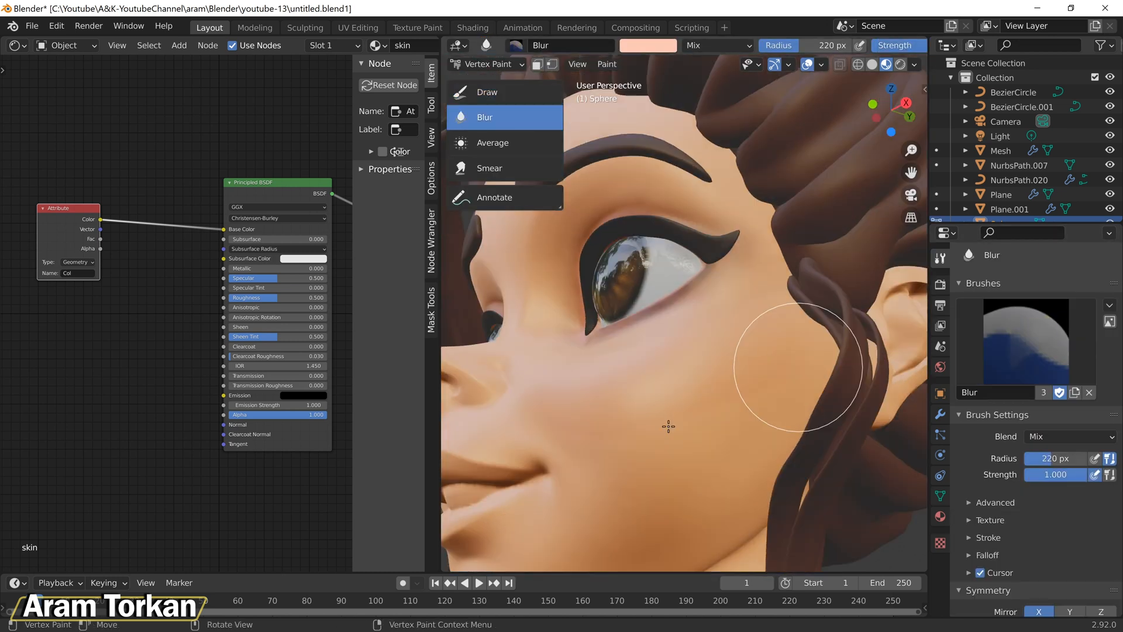
pyautogui.scroll(-6, 696, 403)
pyautogui.moveTo(609, 348); pyautogui.dragTo(668, 371, button='middle')
pyautogui.scroll(4, 667, 363)
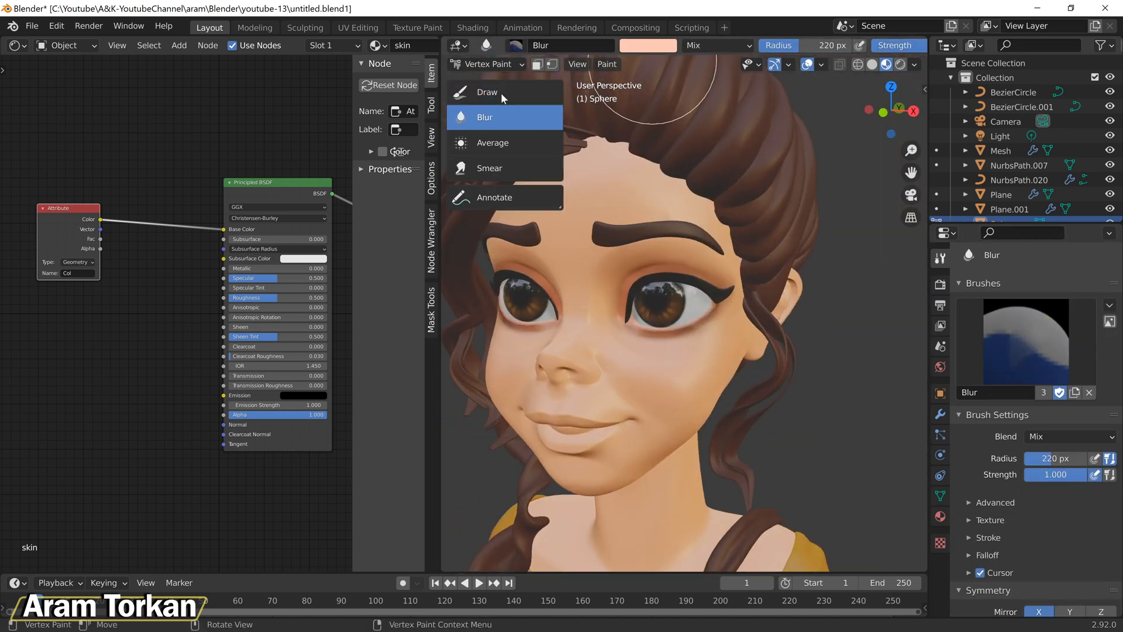
# Step: Switch to the Draw brush at 0.146 strength and deepen the coral tint on the cheeks with a 220 px radius
pyautogui.click(501, 93)
pyautogui.click(669, 47)
pyautogui.click(684, 146)
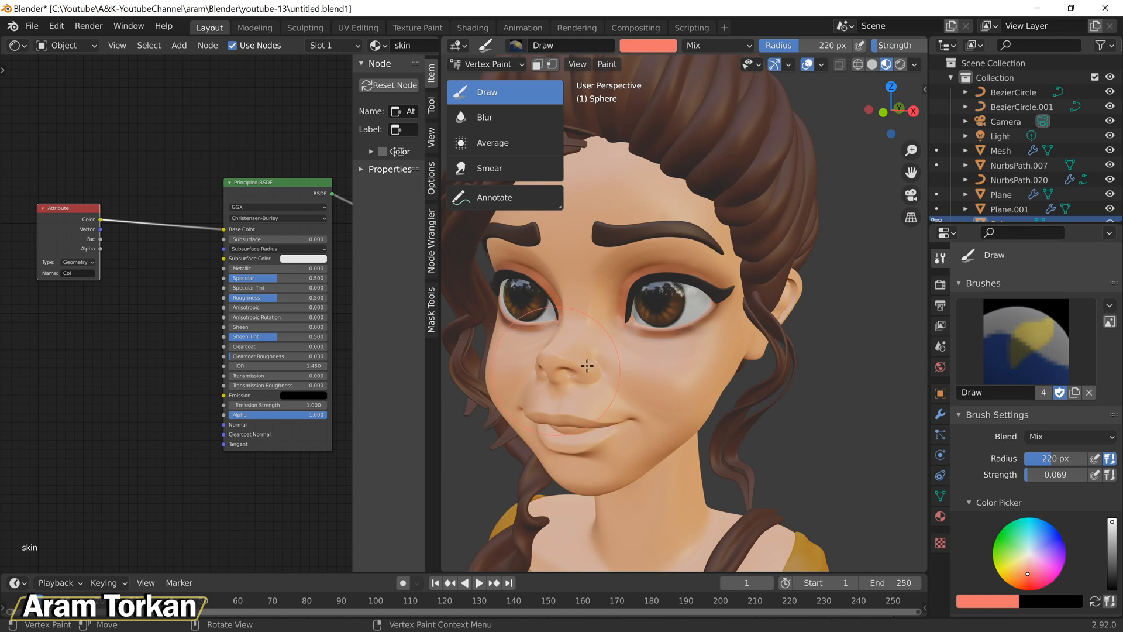
pyautogui.moveTo(1036, 475); pyautogui.dragTo(1052, 475)
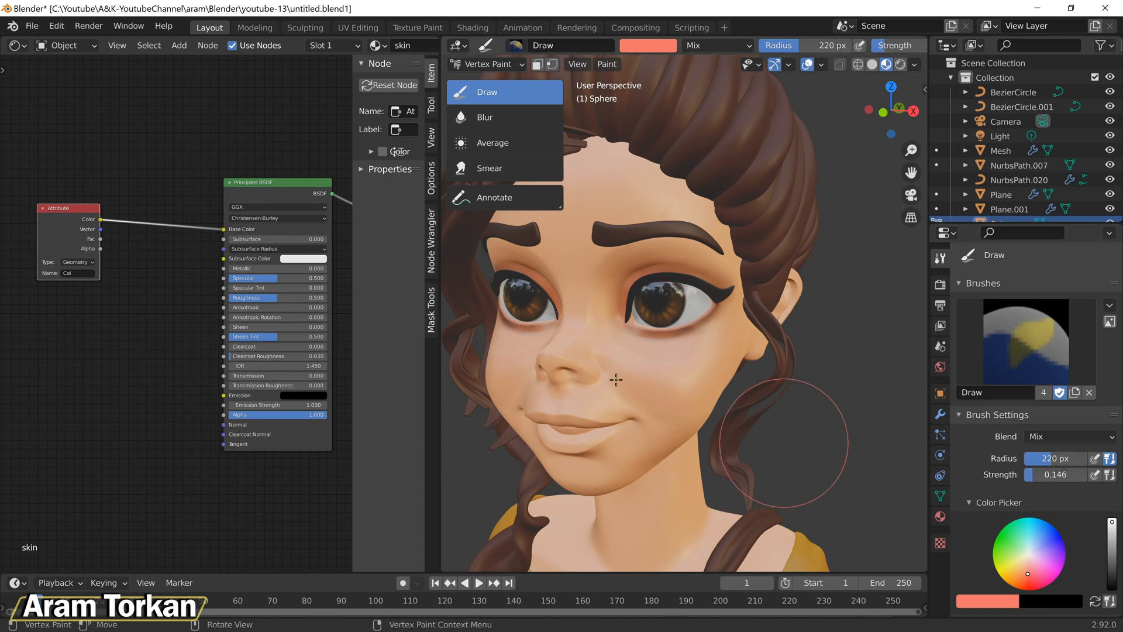
pyautogui.scroll(3, 591, 374)
pyautogui.moveTo(595, 379); pyautogui.dragTo(658, 409, button='middle')
pyautogui.moveTo(705, 438); pyautogui.dragTo(518, 433, button='middle')
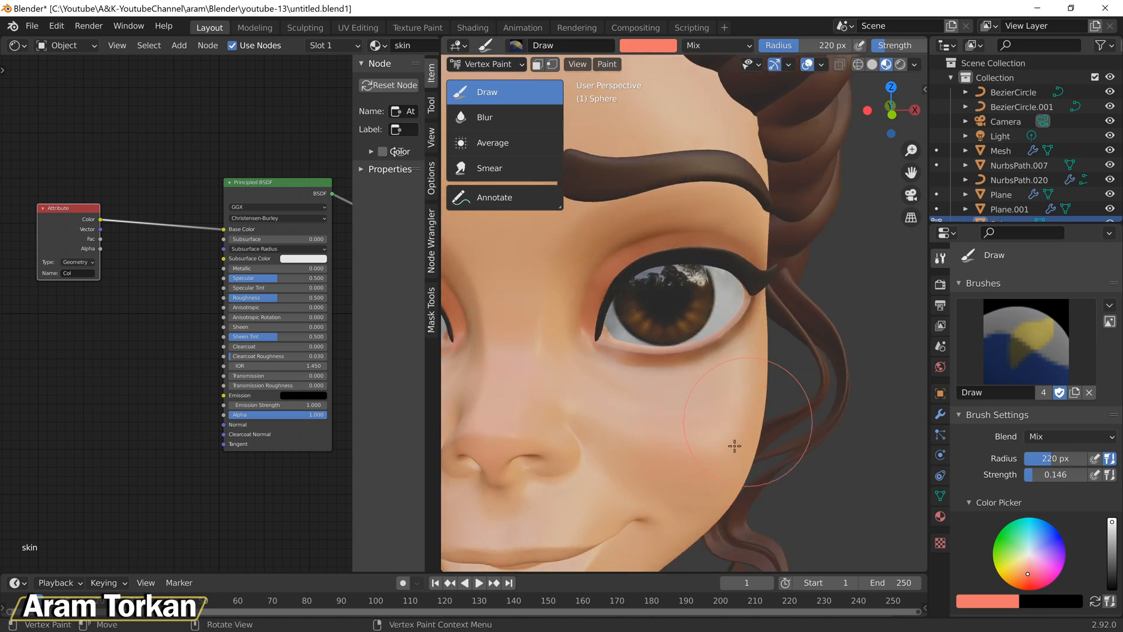
pyautogui.scroll(-4, 732, 476)
pyautogui.moveTo(758, 450); pyautogui.dragTo(724, 370, button='middle')
pyautogui.scroll(4, 697, 427)
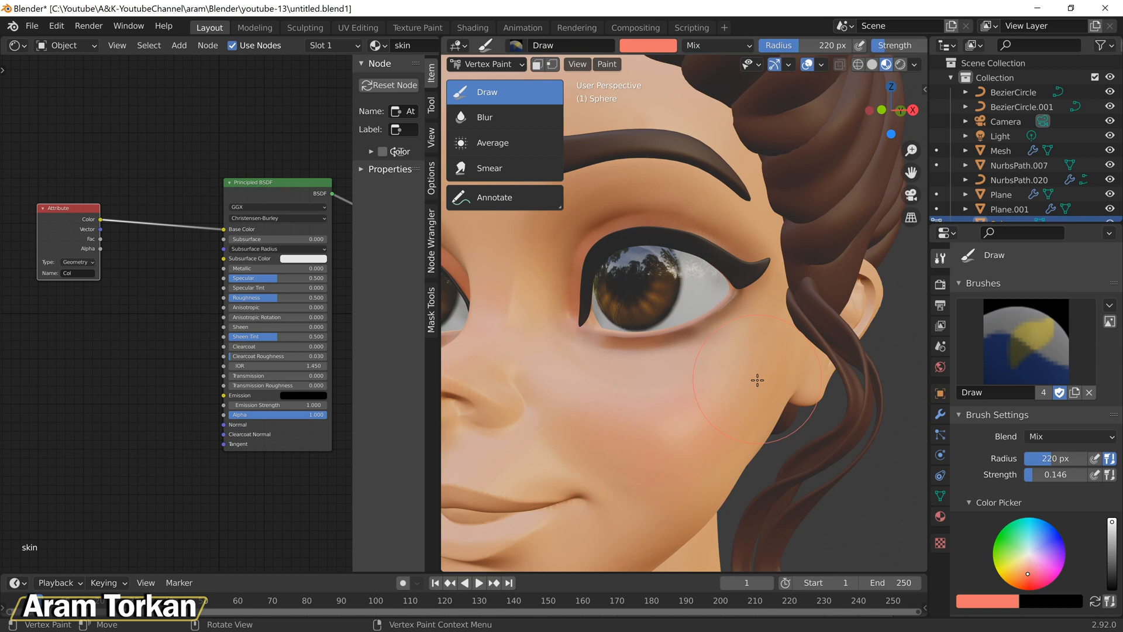
# Step: Tint the ear with the coral Draw brush at 220 px radius and 0.146 strength
pyautogui.scroll(-4, 736, 405)
pyautogui.moveTo(647, 348); pyautogui.dragTo(655, 503, button='middle')
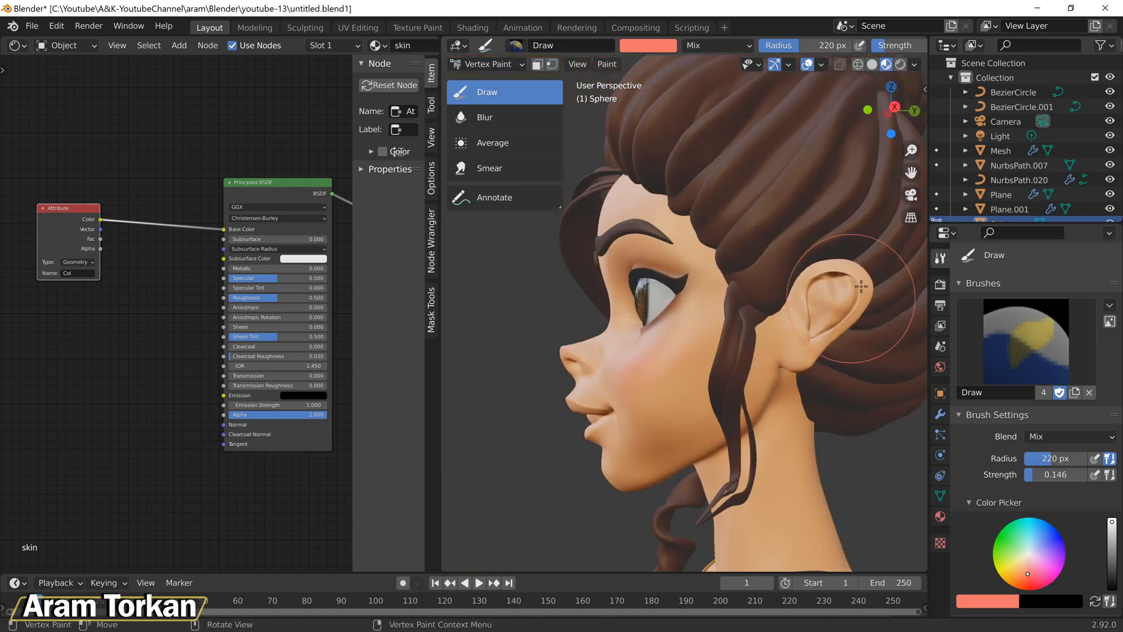
pyautogui.scroll(4, 656, 512)
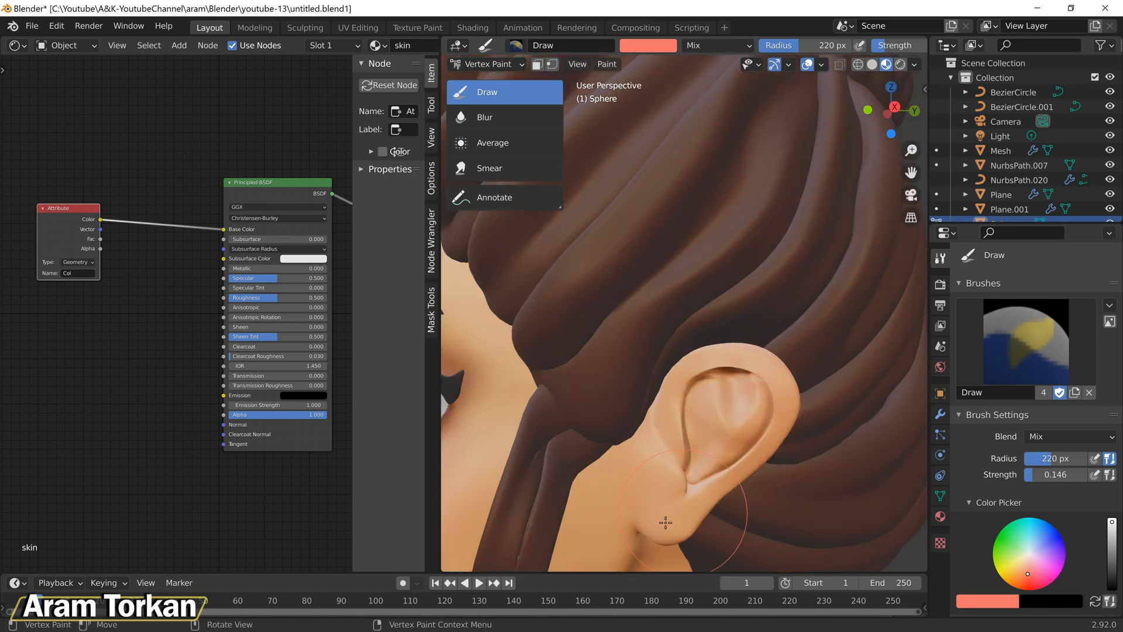
pyautogui.scroll(-5, 782, 371)
# Step: Set the Draw brush radius to 152 px and tint the neck and upper chest with the coral colour
pyautogui.moveTo(760, 374); pyautogui.dragTo(836, 427, button='middle')
pyautogui.scroll(-3, 801, 398)
pyautogui.scroll(5, 813, 463)
pyautogui.moveTo(813, 489)
pyautogui.mouseDown(button='middle')
pyautogui.moveTo(719, 269)
pyautogui.moveTo(798, 397)
pyautogui.mouseUp(button='middle')
pyautogui.press('f')
pyautogui.click(690, 367)
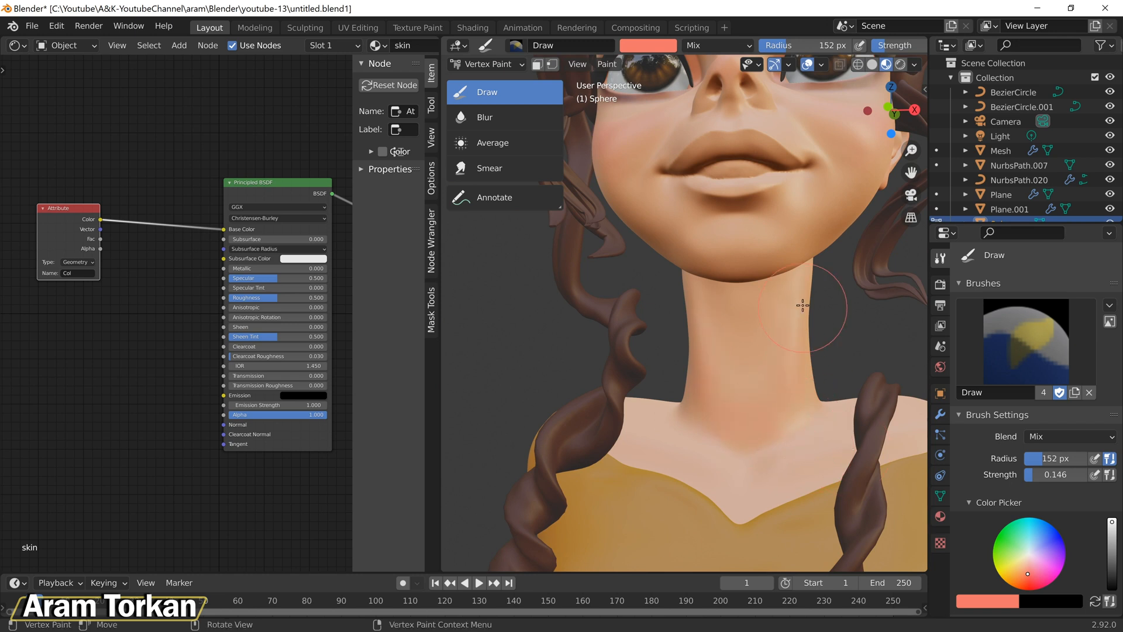
pyautogui.moveTo(803, 305); pyautogui.dragTo(771, 305, button='middle')
pyautogui.keyDown('ctrl'); pyautogui.moveTo(778, 406); pyautogui.dragTo(754, 353, button='middle'); pyautogui.keyUp('ctrl')
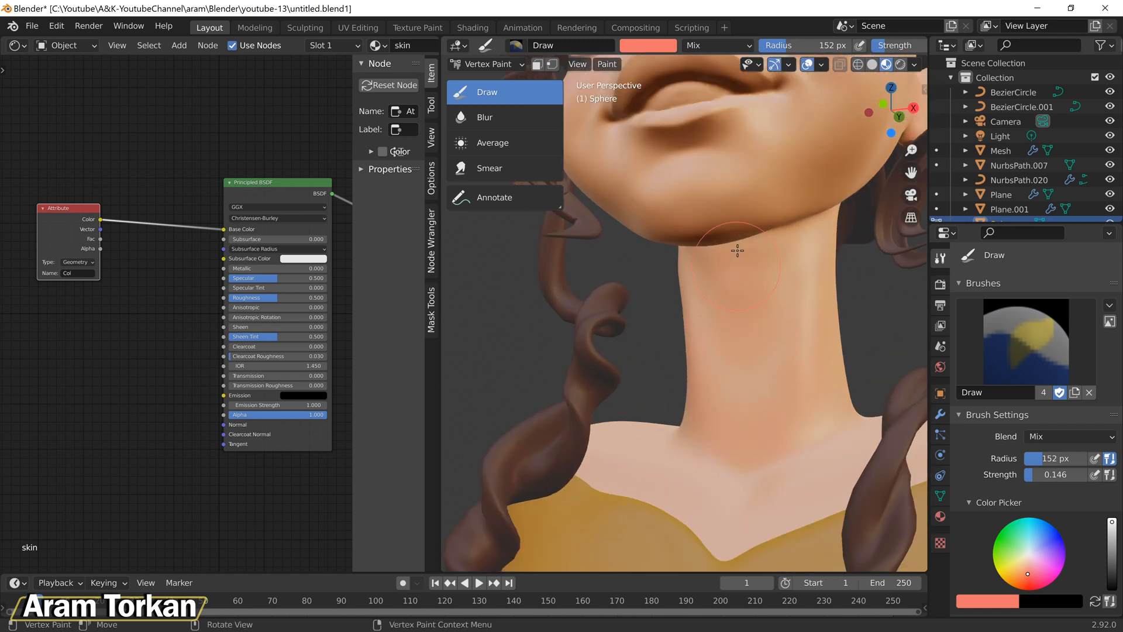
pyautogui.keyDown('ctrl'); pyautogui.moveTo(738, 251); pyautogui.dragTo(766, 468, button='middle'); pyautogui.keyUp('ctrl')
pyautogui.moveTo(692, 439); pyautogui.dragTo(793, 453, button='middle')
# Step: Blend the coral tint on the neck and chest with the Blur brush at 152 px radius and 1.000 strength
pyautogui.click(485, 117)
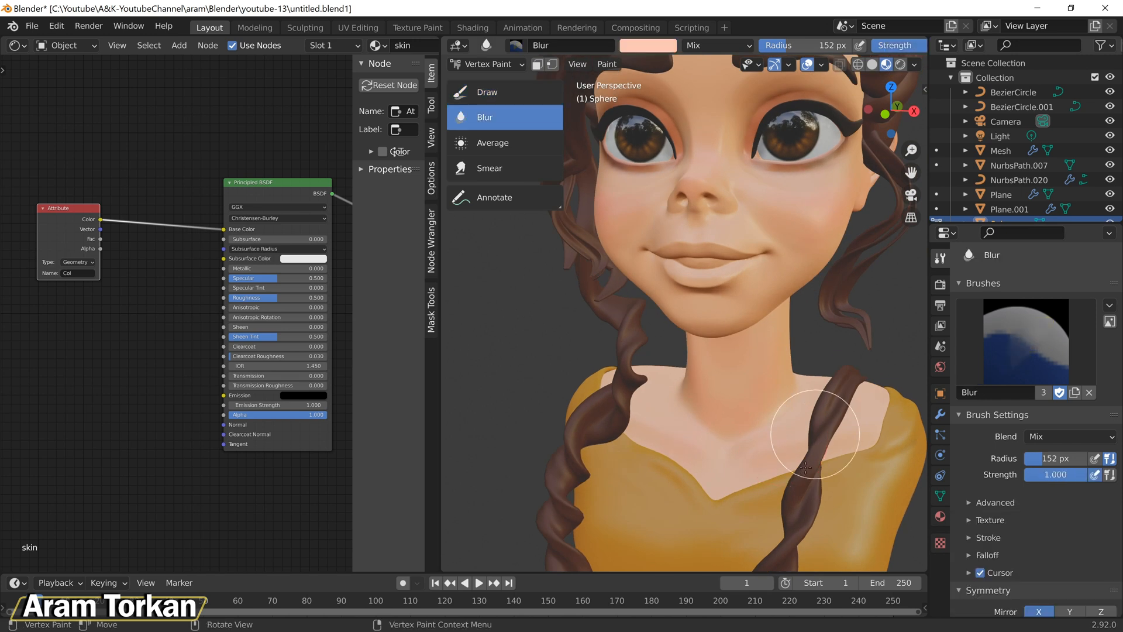
pyautogui.moveTo(755, 414)
pyautogui.keyDown('ctrl'); pyautogui.mouseDown(button='middle')
pyautogui.moveTo(790, 422)
pyautogui.moveTo(757, 339)
pyautogui.mouseUp(button='middle'); pyautogui.keyUp('ctrl')
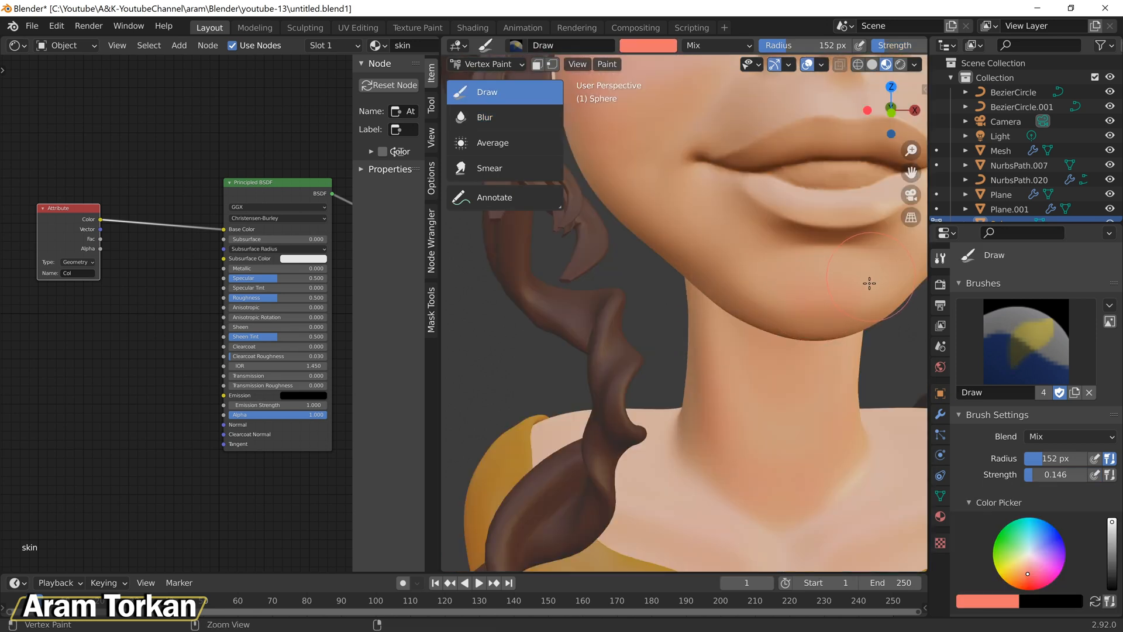
pyautogui.hotkey('shift', 'space')
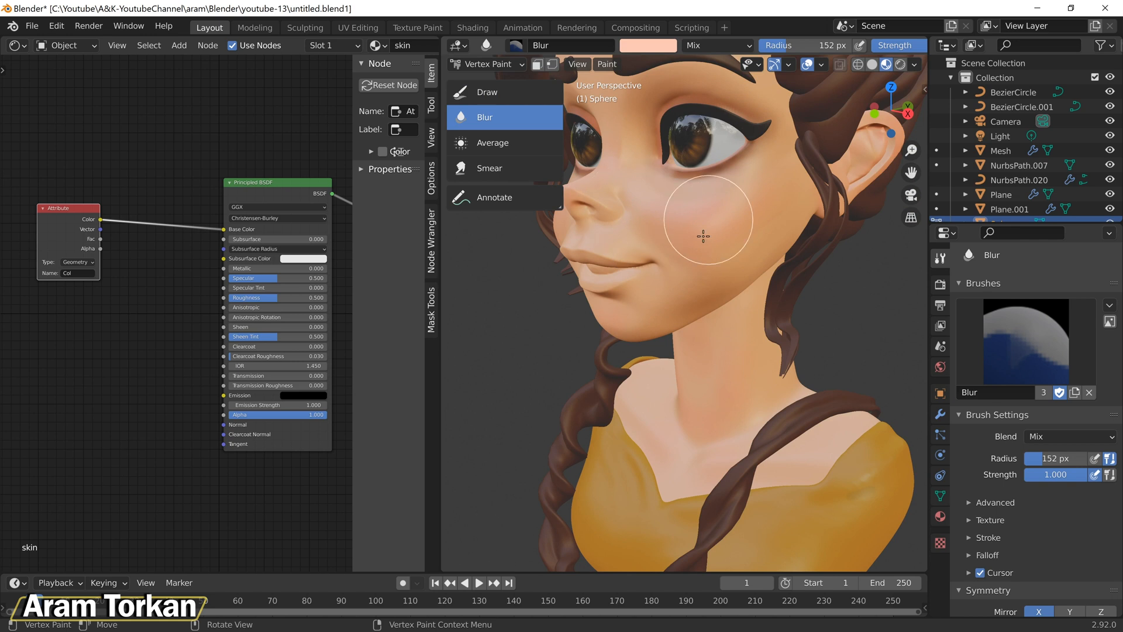
# Step: Tint the nose tip and cheeks coral with the Draw brush and soften the strokes with the Blur brush
pyautogui.moveTo(648, 231)
pyautogui.mouseDown(button='middle')
pyautogui.moveTo(815, 237)
pyautogui.moveTo(727, 243)
pyautogui.moveTo(677, 176)
pyautogui.moveTo(675, 230)
pyautogui.mouseUp(button='middle')
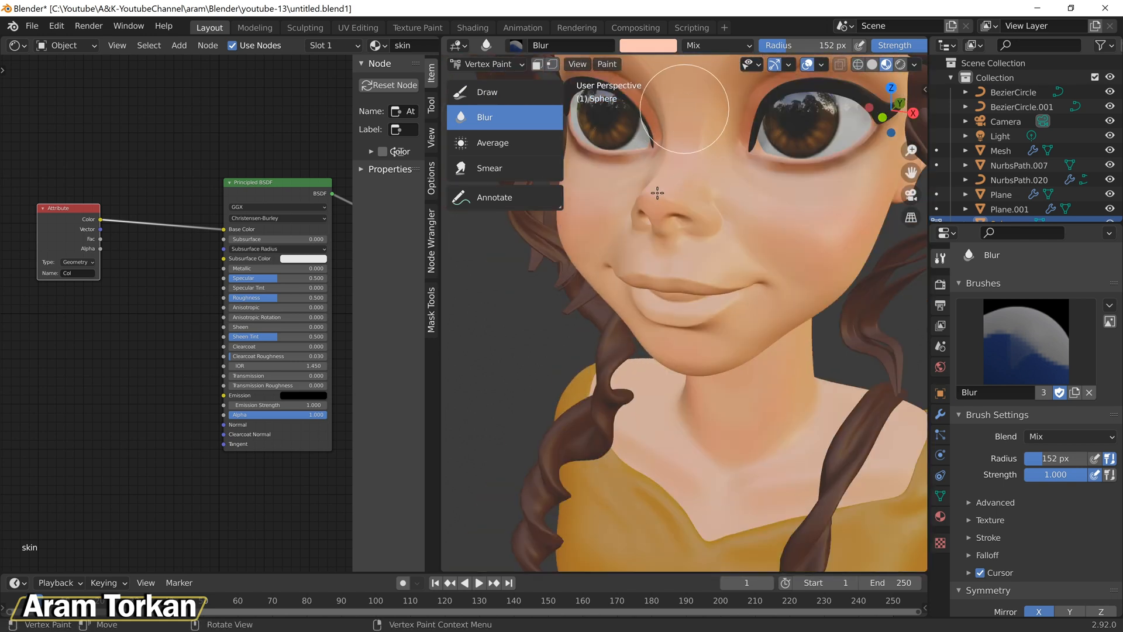
pyautogui.click(505, 92)
pyautogui.click(505, 117)
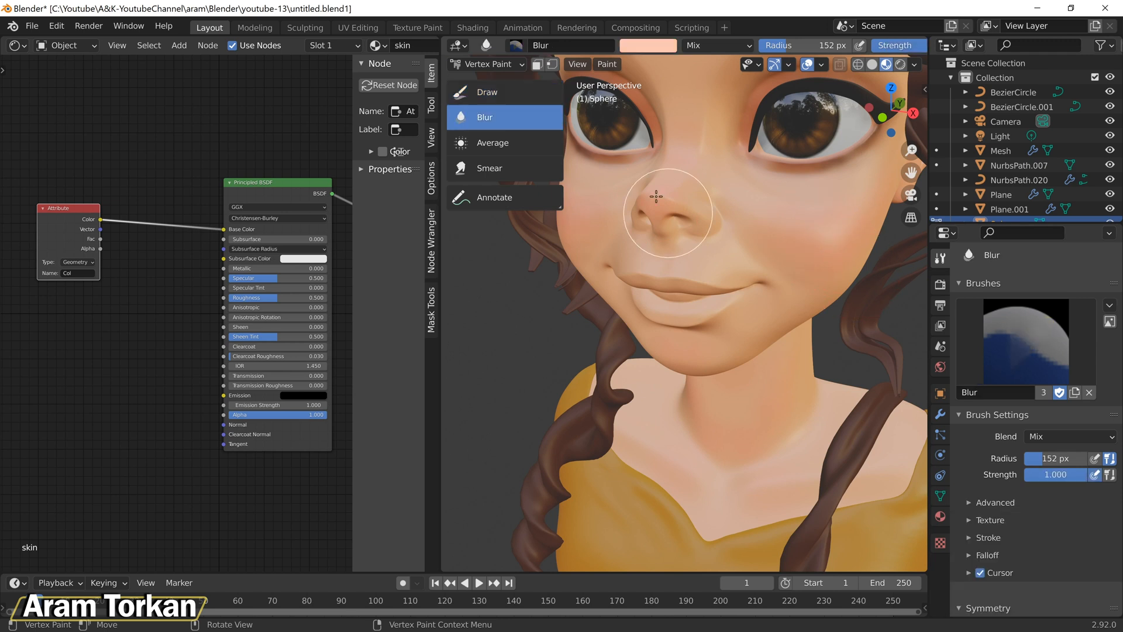
pyautogui.moveTo(799, 258); pyautogui.dragTo(684, 258, button='middle')
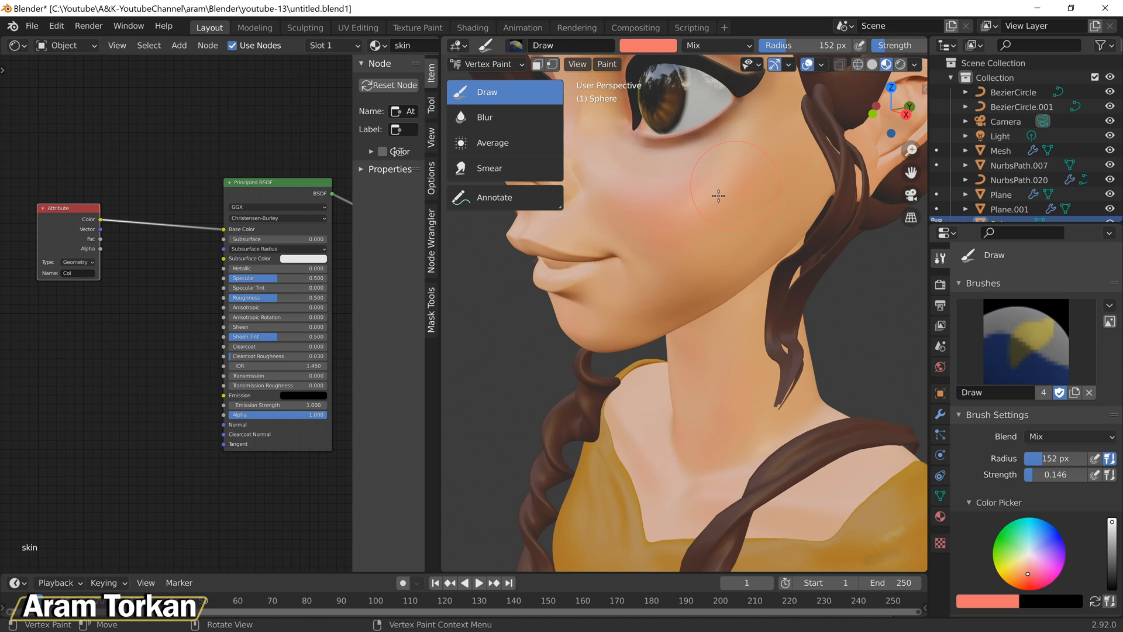
pyautogui.click(506, 117)
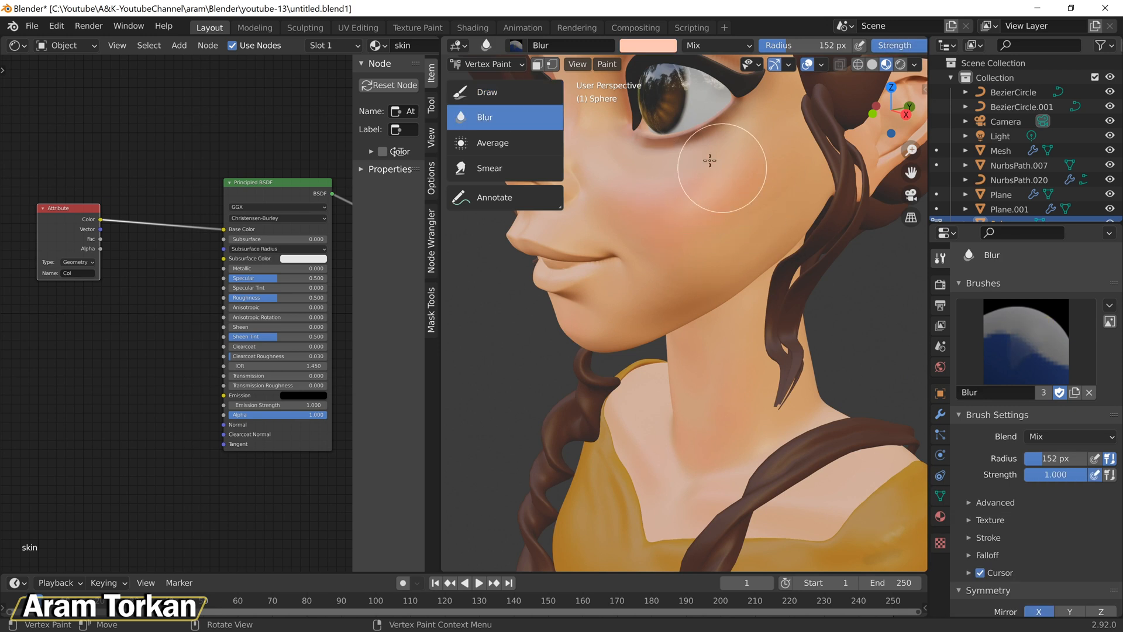
pyautogui.scroll(-6, 722, 237)
pyautogui.moveTo(684, 238); pyautogui.dragTo(822, 235, button='middle')
pyautogui.scroll(6, 823, 235)
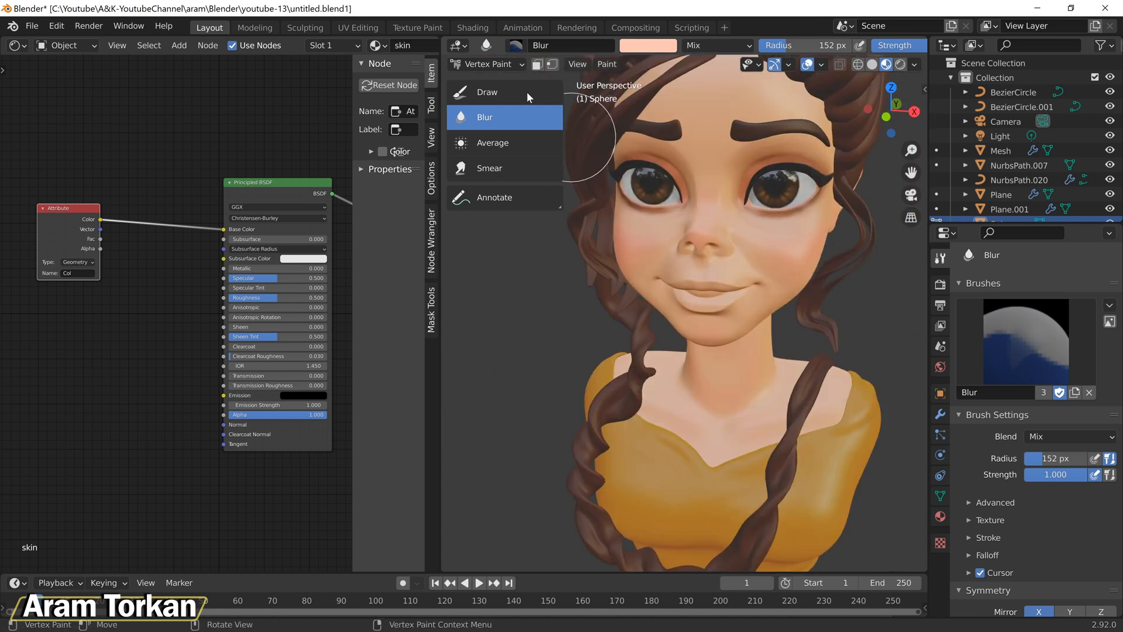
# Step: Add more coral to the nose with the Draw brush and blend it into the surrounding skin with the Blur brush
pyautogui.click(528, 94)
pyautogui.scroll(2, 711, 212)
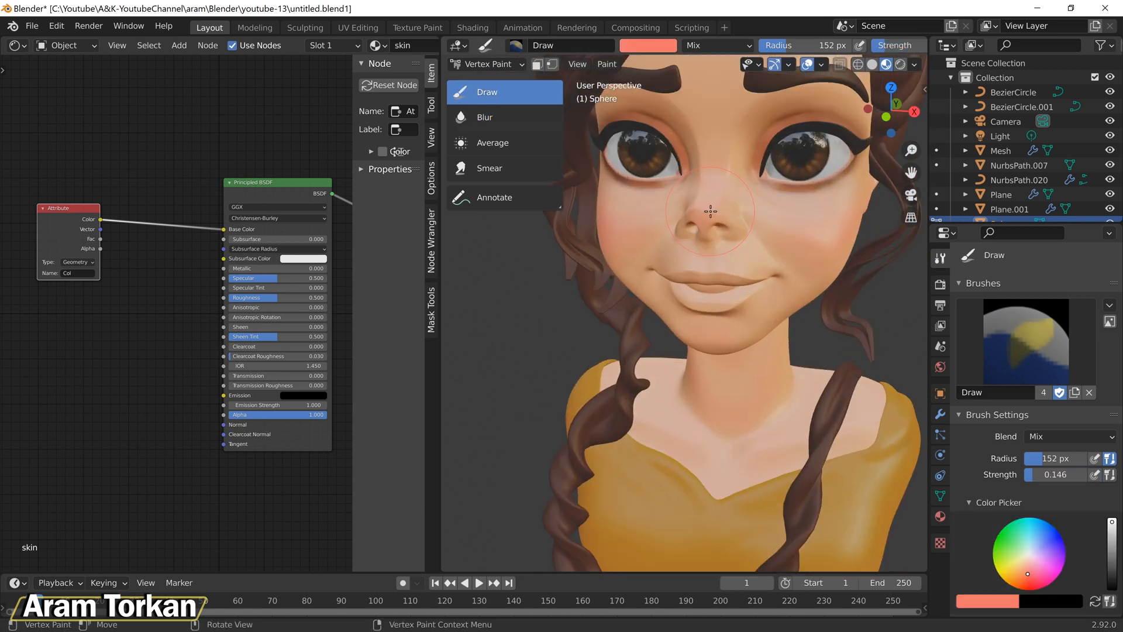
pyautogui.moveTo(737, 252)
pyautogui.mouseDown(button='middle')
pyautogui.moveTo(769, 258)
pyautogui.moveTo(705, 251)
pyautogui.mouseUp(button='middle')
pyautogui.click(502, 119)
pyautogui.moveTo(665, 238)
pyautogui.mouseDown()
pyautogui.moveTo(690, 173)
pyautogui.moveTo(639, 340)
pyautogui.mouseUp()
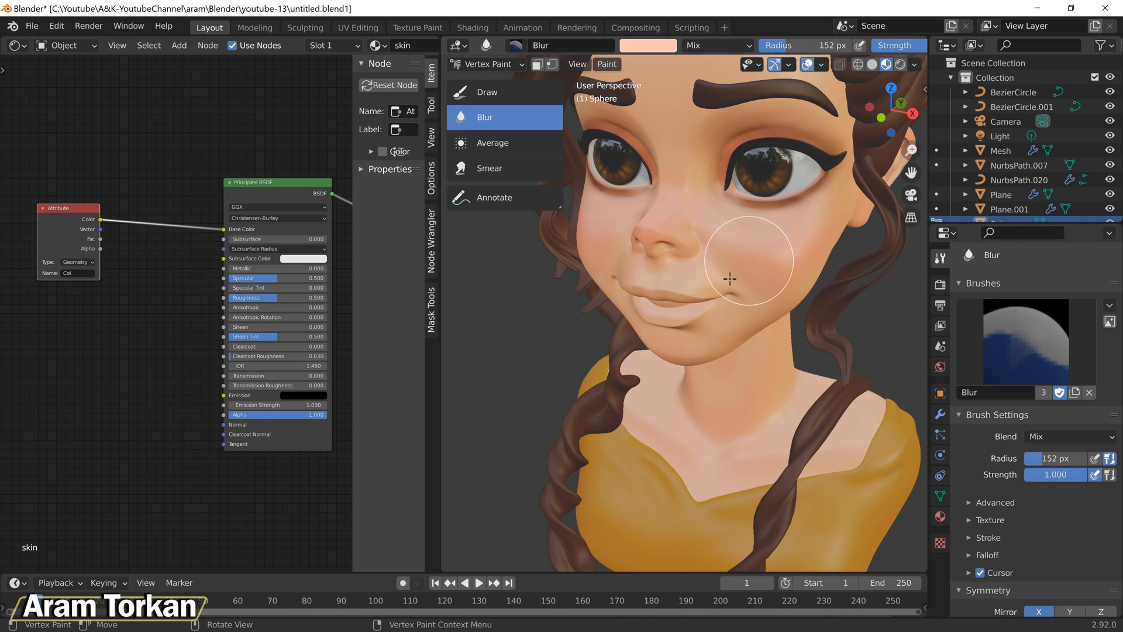
# Step: From the front view, hide the camera in Object Mode, select the head and return to Vertex Paint mode
pyautogui.scroll(3, 727, 238)
pyautogui.press('`')
pyautogui.click(589, 285)
pyautogui.click(487, 64)
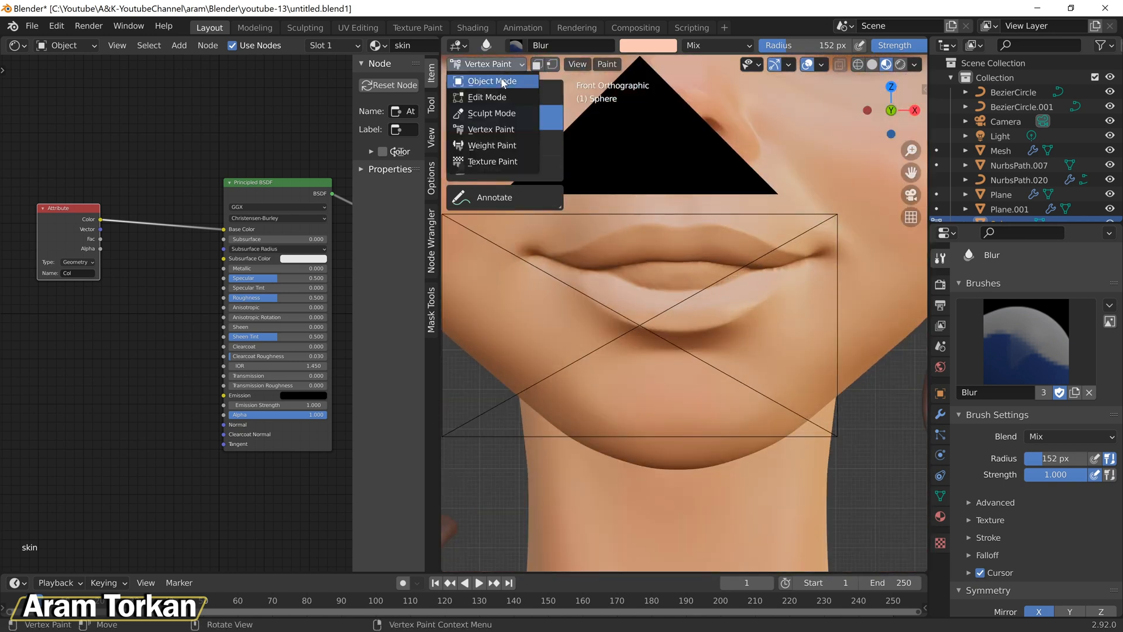
pyautogui.click(489, 77)
pyautogui.click(662, 140)
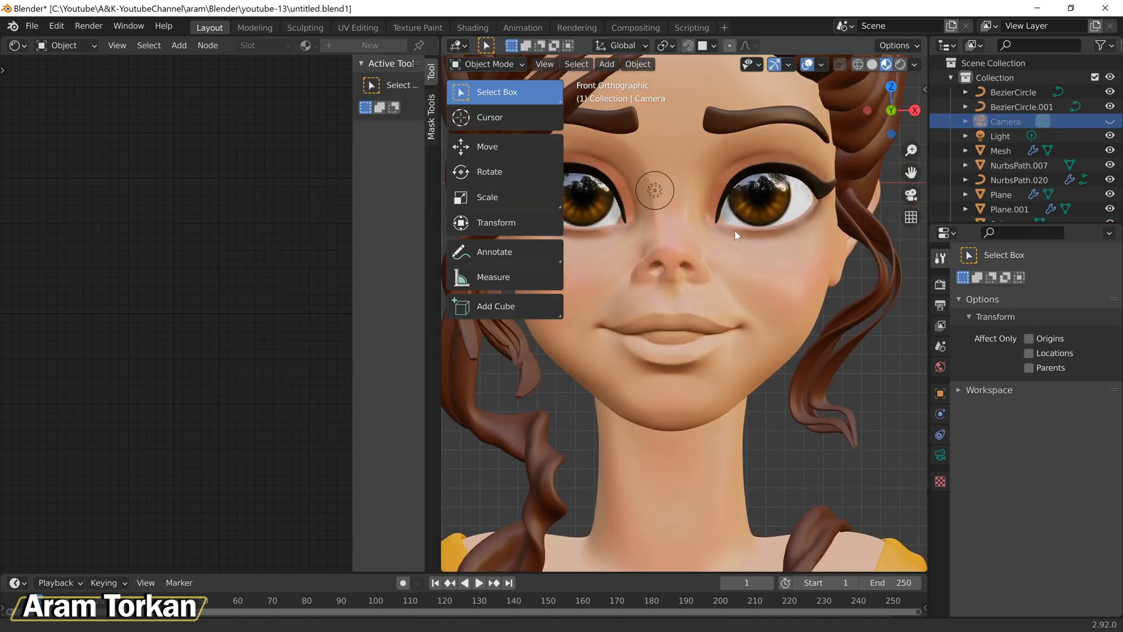
pyautogui.click(735, 230)
pyautogui.click(487, 64)
pyautogui.click(489, 130)
# Step: Reduce the Blur brush radius to 51 px and check the paint colour and brush settings for the lips
pyautogui.scroll(2, 740, 391)
pyautogui.press('f')
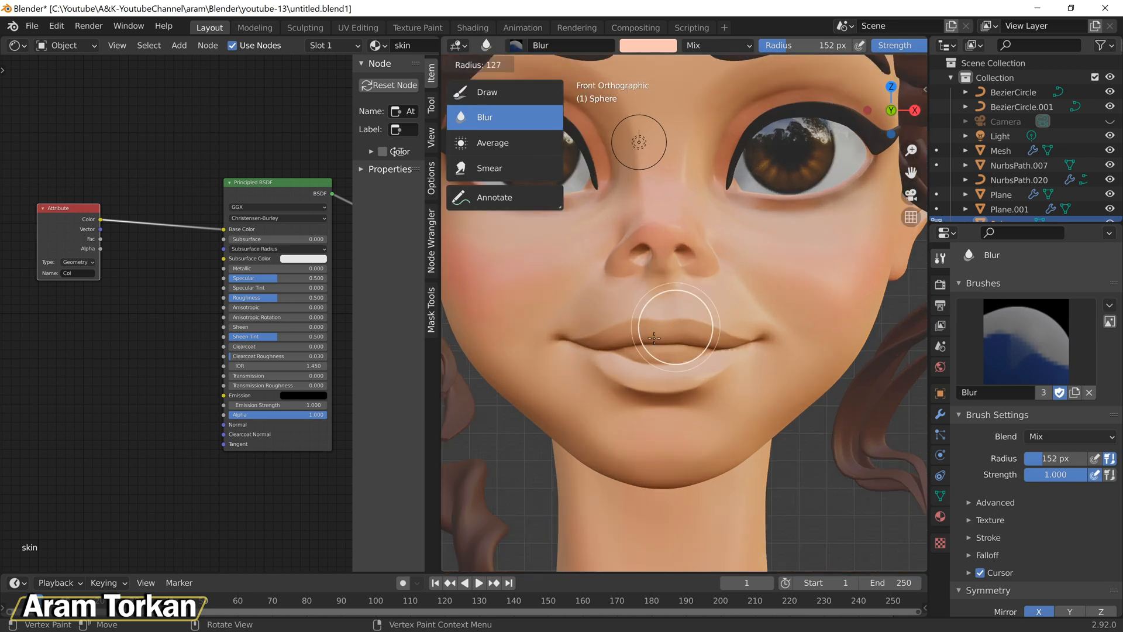
pyautogui.click(690, 327)
pyautogui.scroll(2, 704, 367)
pyautogui.click(658, 46)
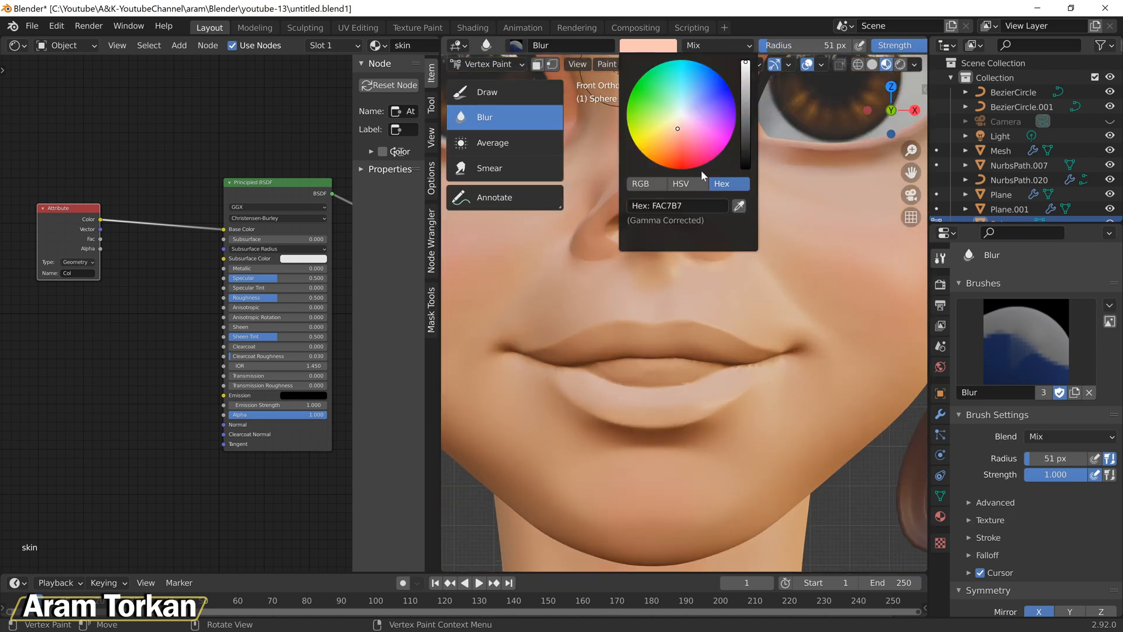
pyautogui.scroll(-2, 968, 512)
pyautogui.click(940, 435)
pyautogui.click(940, 414)
pyautogui.click(940, 258)
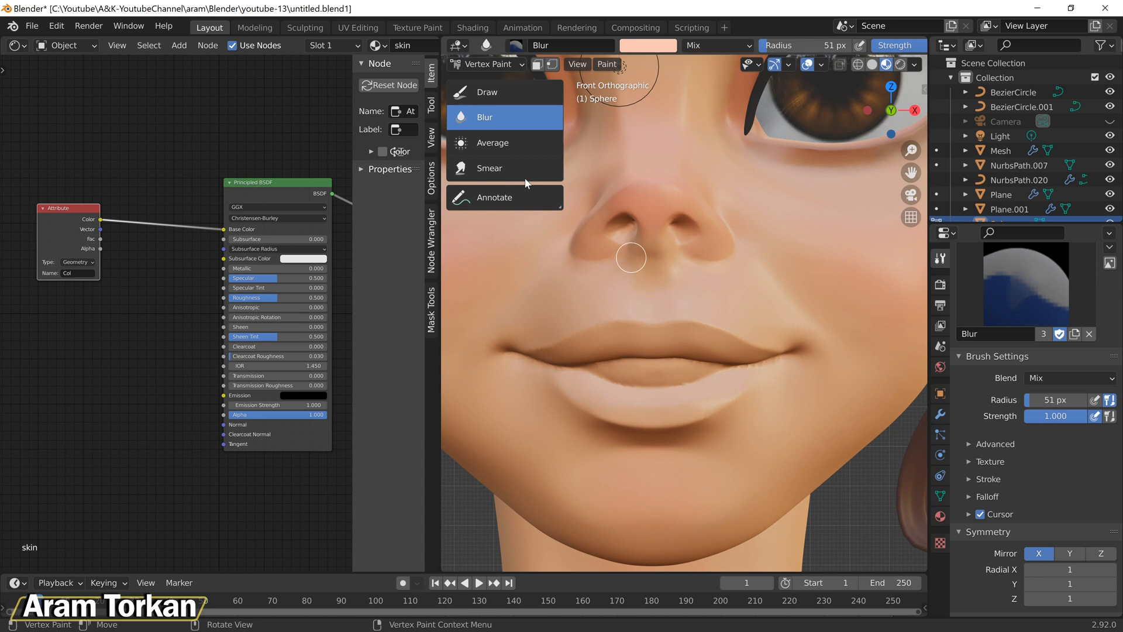
# Step: Give the Draw brush the coral palette colour darkened to a deeper red, with 67 px radius and 0.528 strength
pyautogui.click(503, 94)
pyautogui.scroll(-1, 677, 393)
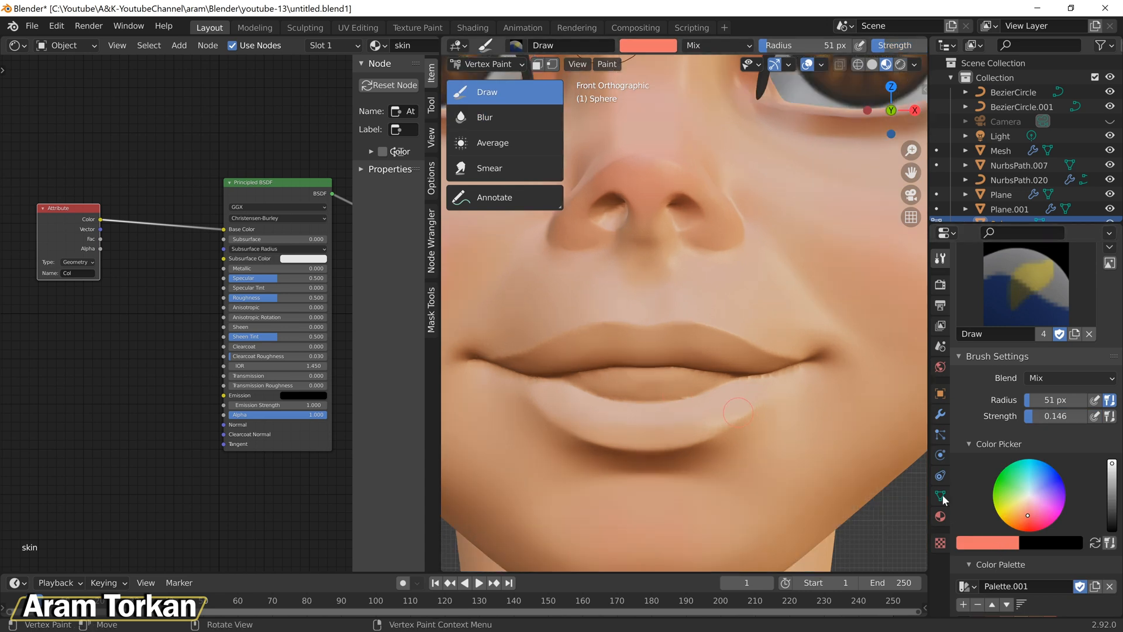
pyautogui.scroll(-2, 1054, 564)
pyautogui.click(1054, 564)
pyautogui.click(649, 47)
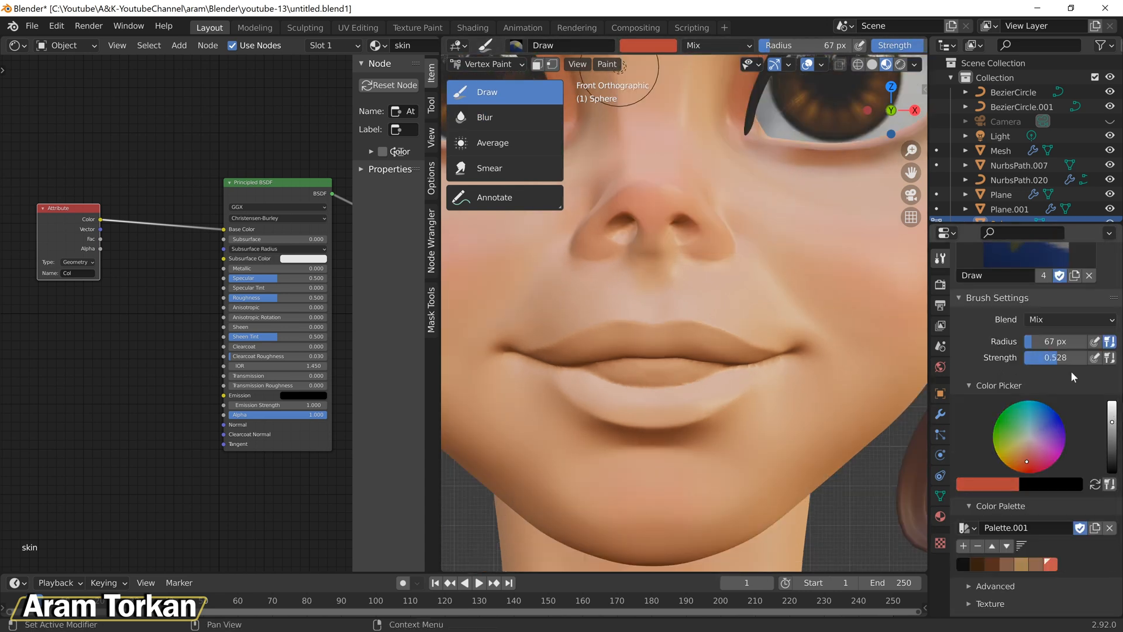
# Step: Paint the upper and lower lips red with the Draw brush at 67 px radius and 0.892 strength
pyautogui.scroll(1, 673, 427)
pyautogui.moveTo(761, 359)
pyautogui.mouseDown()
pyautogui.moveTo(632, 319)
pyautogui.moveTo(673, 345)
pyautogui.moveTo(731, 354)
pyautogui.moveTo(631, 353)
pyautogui.mouseUp()
pyautogui.moveTo(734, 373)
pyautogui.mouseDown()
pyautogui.moveTo(574, 404)
pyautogui.moveTo(674, 409)
pyautogui.mouseUp()
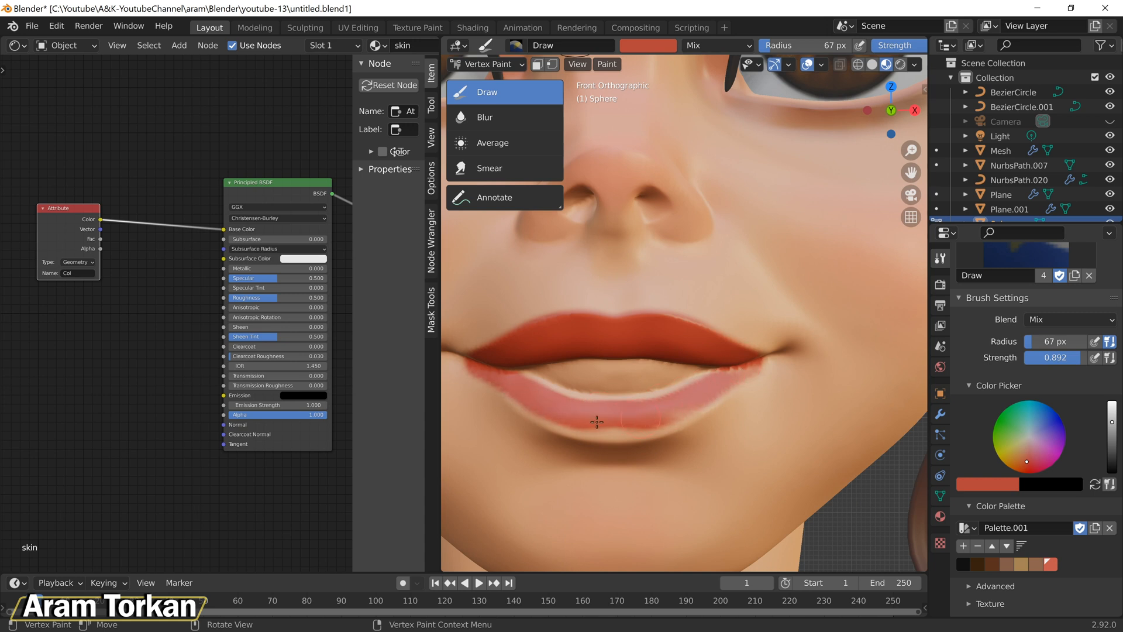
pyautogui.moveTo(635, 427); pyautogui.dragTo(731, 379)
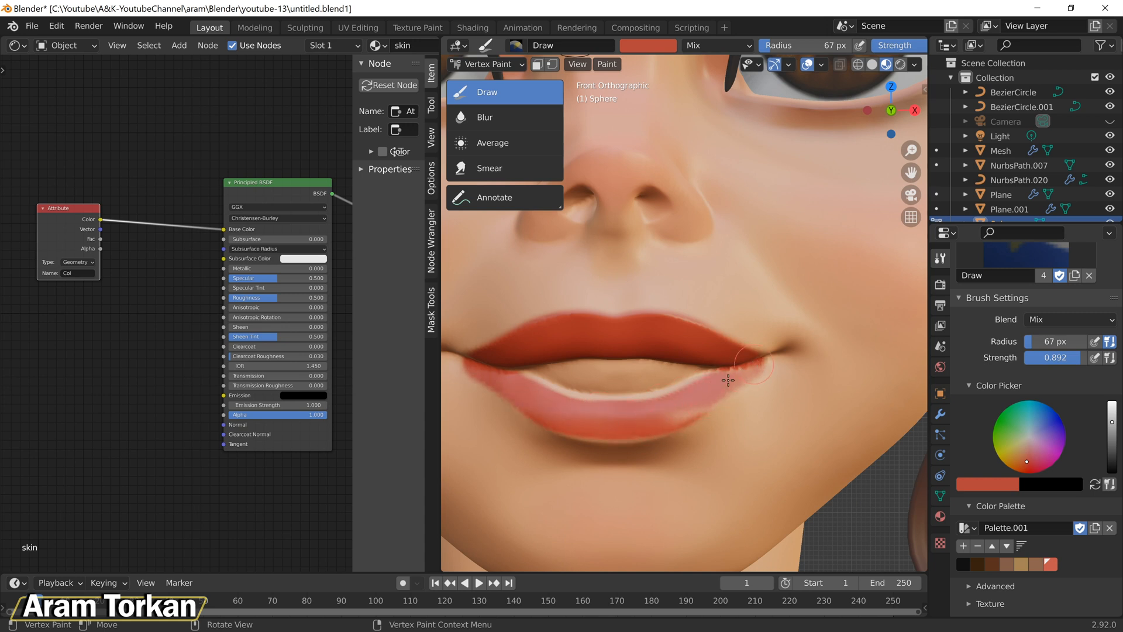
pyautogui.moveTo(654, 398); pyautogui.dragTo(698, 389)
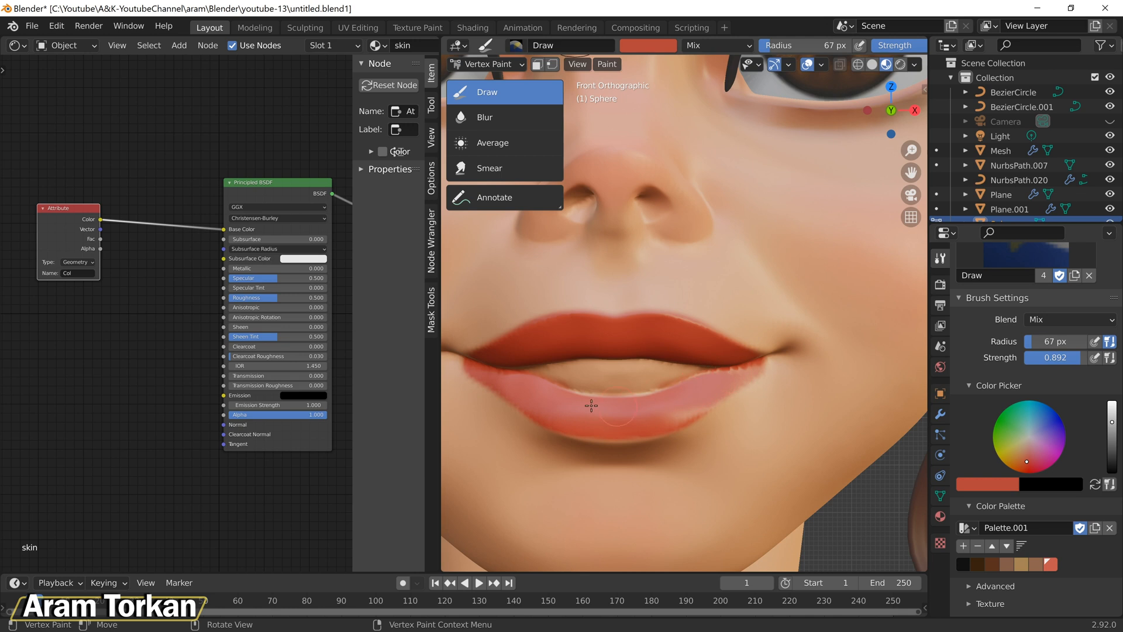
pyautogui.scroll(-5, 632, 163)
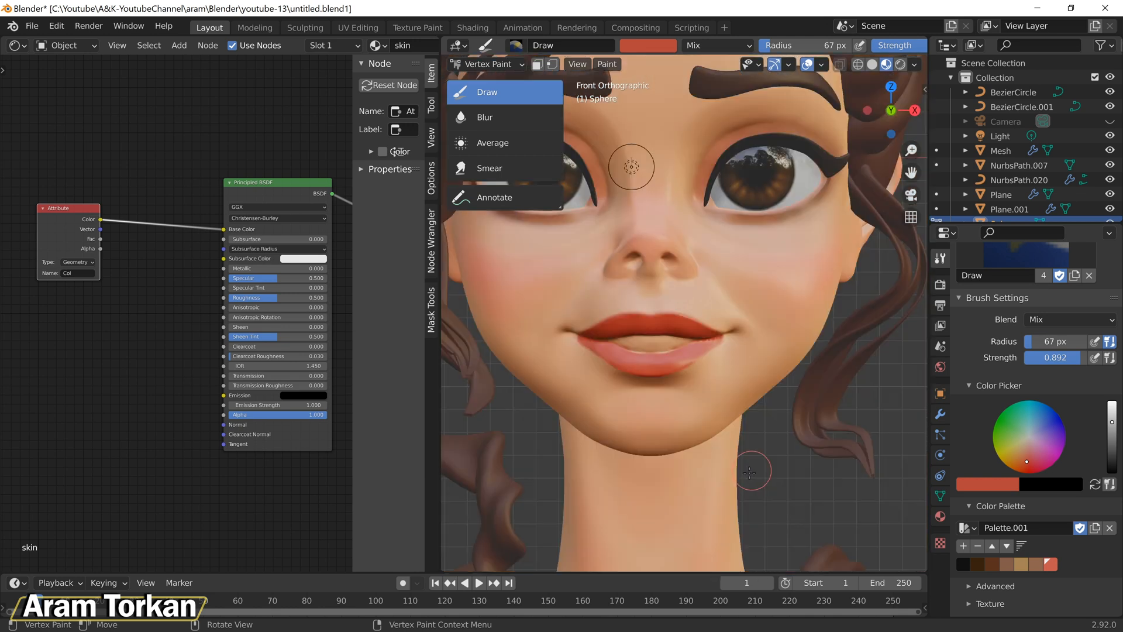
pyautogui.scroll(5, 650, 220)
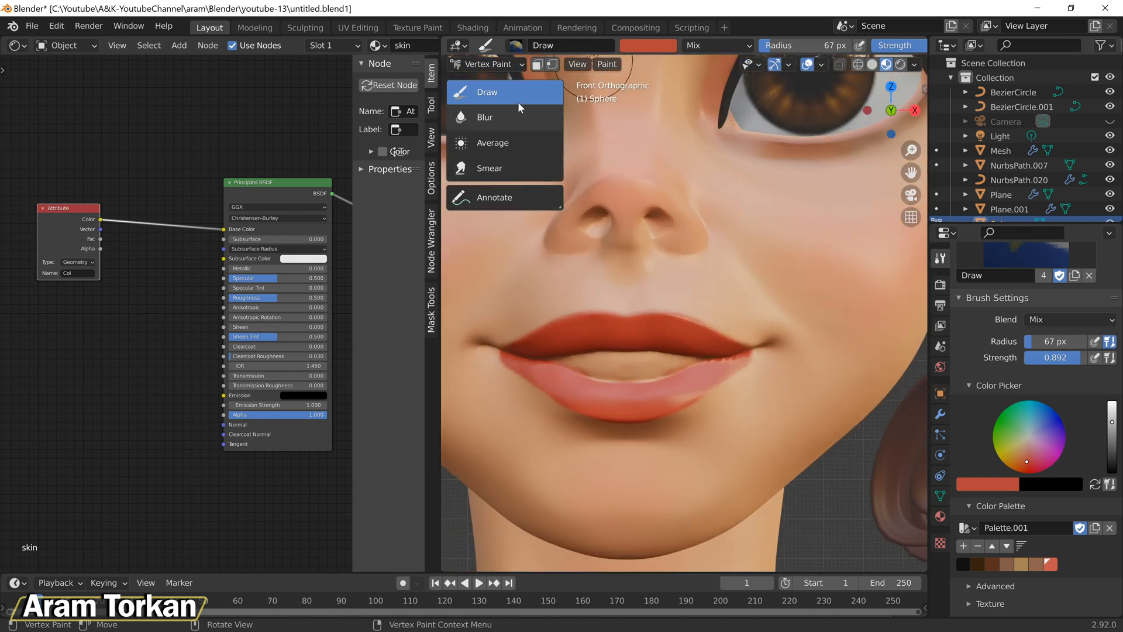
# Step: Sample the skin colour, paint it along the lower lip's outer edges and blend it with the Blur brush at 67 px radius
pyautogui.scroll(1, 747, 380)
pyautogui.click(654, 45)
pyautogui.click(744, 205)
pyautogui.click(747, 300)
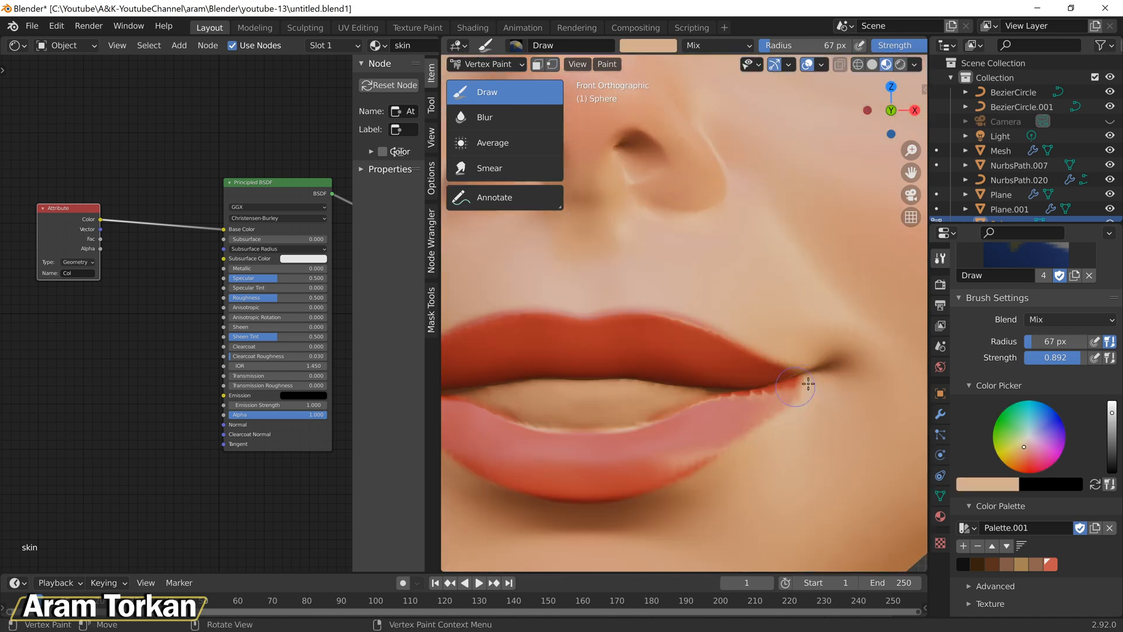
pyautogui.moveTo(797, 371); pyautogui.dragTo(733, 431)
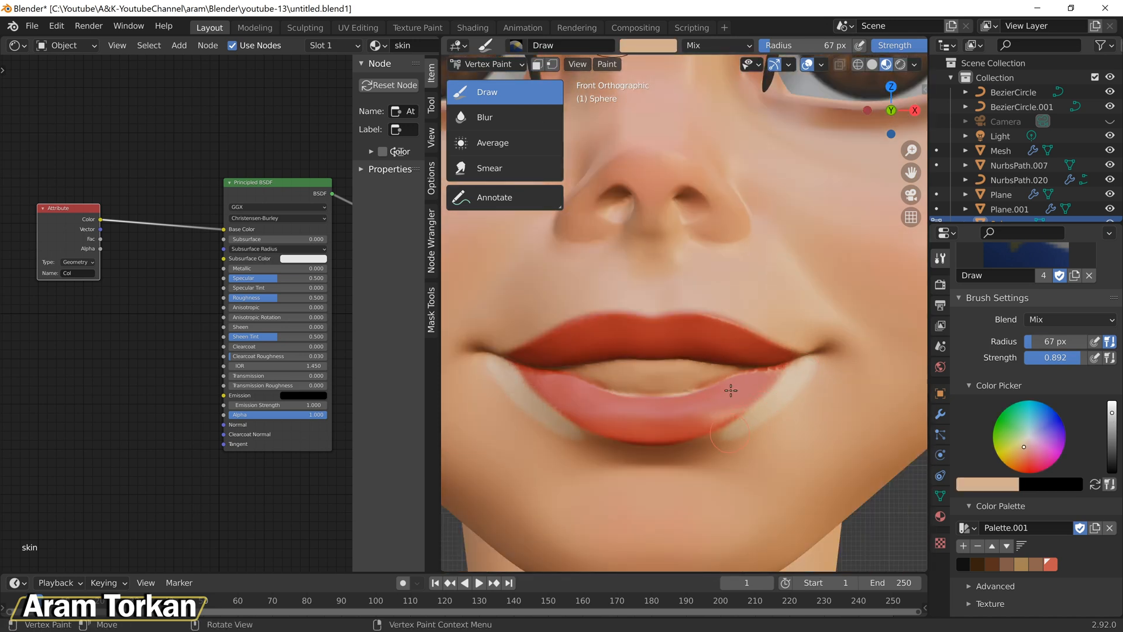
pyautogui.click(504, 119)
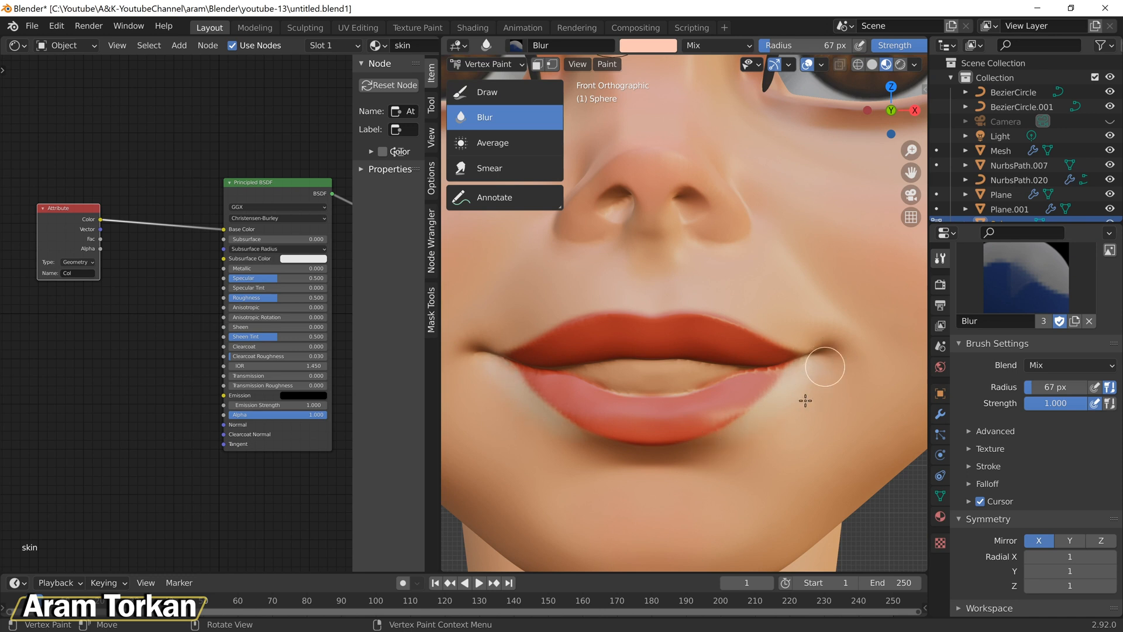
# Step: Shade the skin below the lower lip with the light brown palette colour, using the Draw brush at 158 px radius and 0.150 strength
pyautogui.click(504, 92)
pyautogui.press('f')
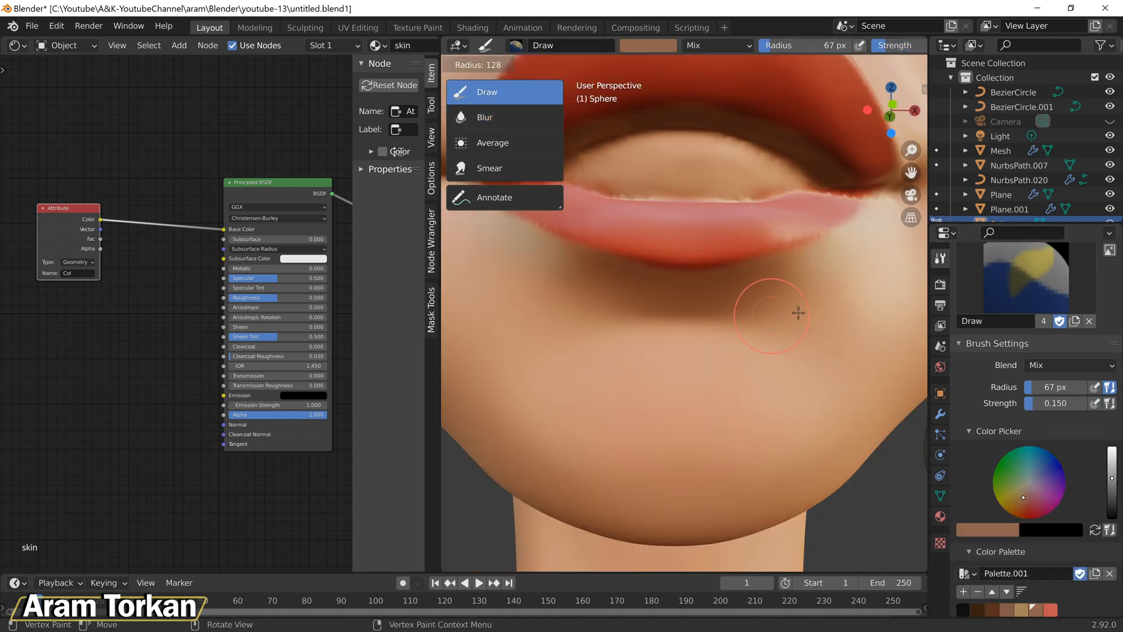
pyautogui.click(815, 313)
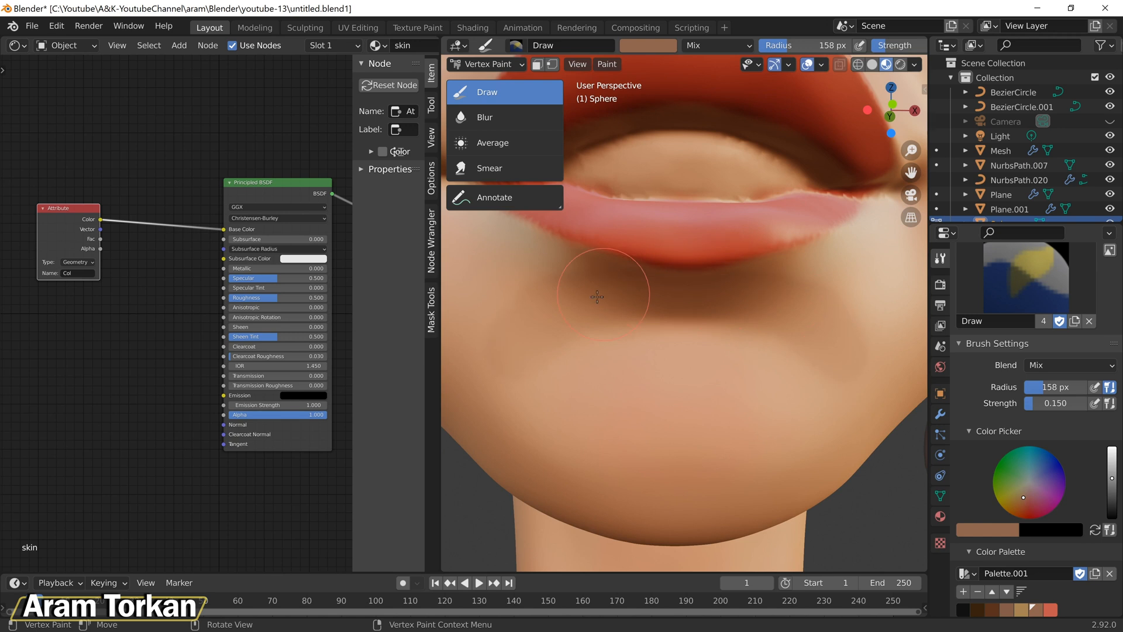
# Step: Blend the brown shading below the lower lip into the skin with the Blur brush at 158 px radius
pyautogui.click(504, 119)
pyautogui.moveTo(826, 309)
pyautogui.mouseDown()
pyautogui.moveTo(789, 323)
pyautogui.moveTo(844, 261)
pyautogui.moveTo(837, 358)
pyautogui.moveTo(624, 359)
pyautogui.moveTo(474, 321)
pyautogui.moveTo(802, 356)
pyautogui.moveTo(865, 319)
pyautogui.moveTo(840, 348)
pyautogui.moveTo(794, 356)
pyautogui.mouseUp()
pyautogui.scroll(-6, 760, 409)
pyautogui.scroll(4, 768, 398)
pyautogui.moveTo(768, 398); pyautogui.dragTo(720, 281, button='middle')
pyautogui.moveTo(719, 191)
pyautogui.mouseDown()
pyautogui.moveTo(672, 244)
pyautogui.moveTo(649, 210)
pyautogui.mouseUp()
pyautogui.moveTo(649, 94); pyautogui.dragTo(679, 160, button='middle')
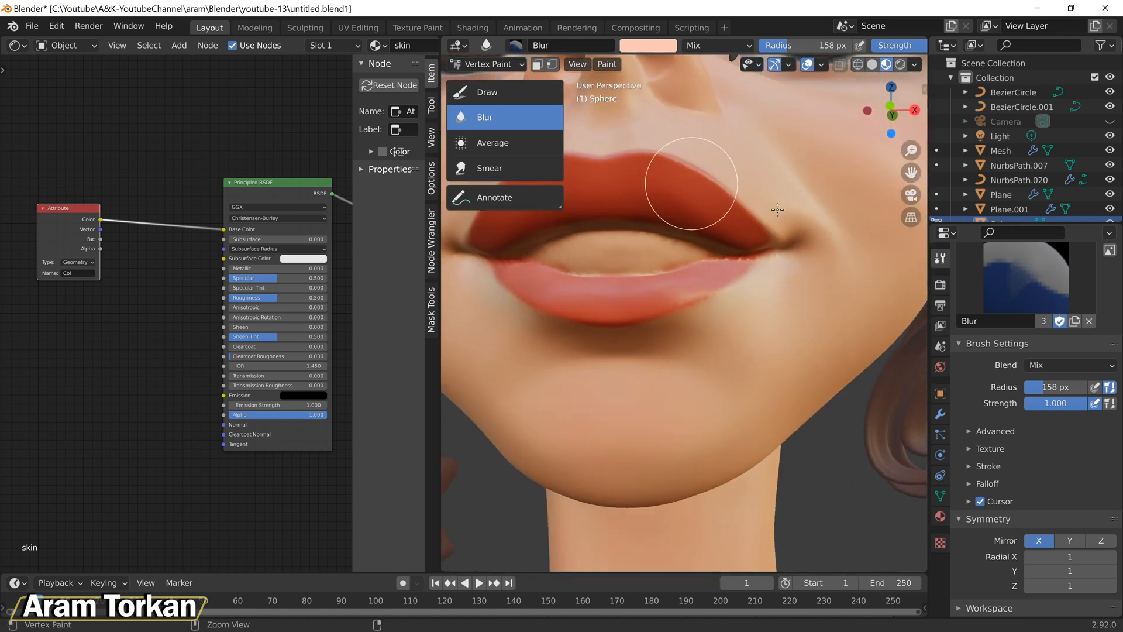
# Step: Touch up the skin around the lips and mouth corners with the sampled skin colour, blending it with the Blur brush at 102 px radius
pyautogui.press('KP_1')
pyautogui.scroll(-5, 799, 392)
pyautogui.scroll(5, 805, 429)
pyautogui.keyDown('shift'); pyautogui.moveTo(822, 442); pyautogui.dragTo(711, 346, button='middle'); pyautogui.keyUp('shift')
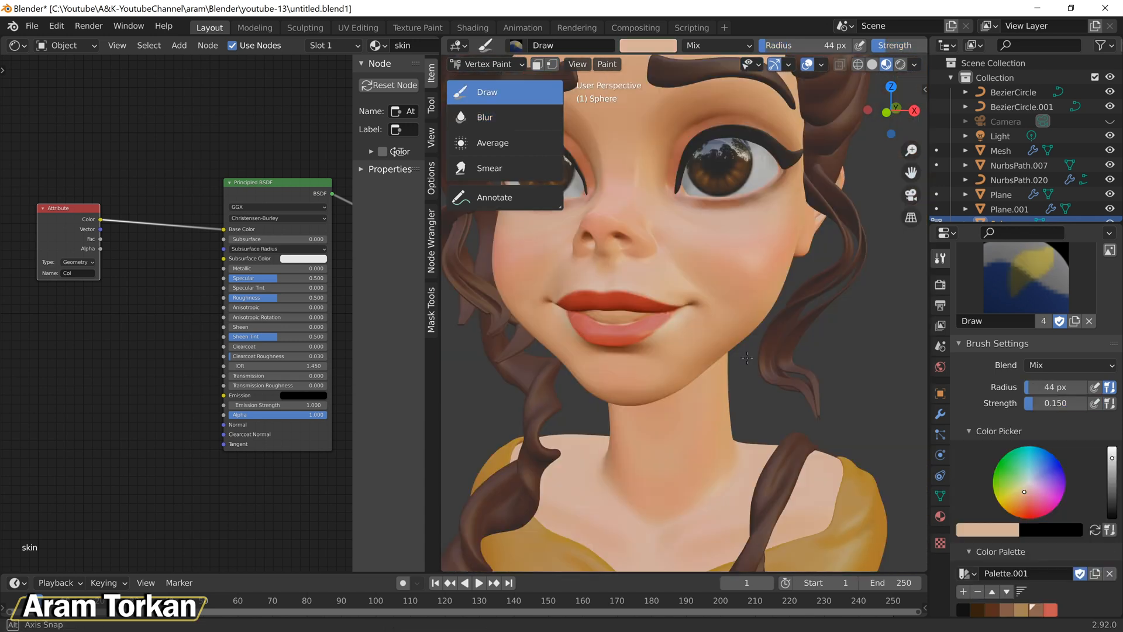
pyautogui.scroll(6, 632, 307)
pyautogui.click(494, 120)
pyautogui.press('f')
pyautogui.click(794, 272)
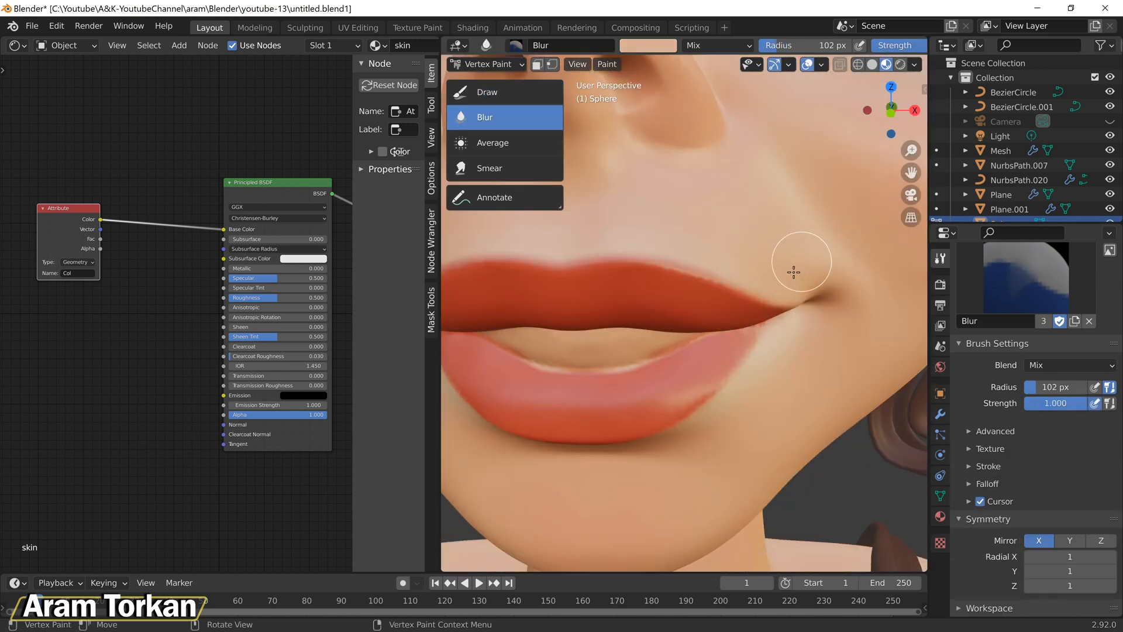
pyautogui.scroll(-4, 784, 275)
pyautogui.scroll(6, 819, 316)
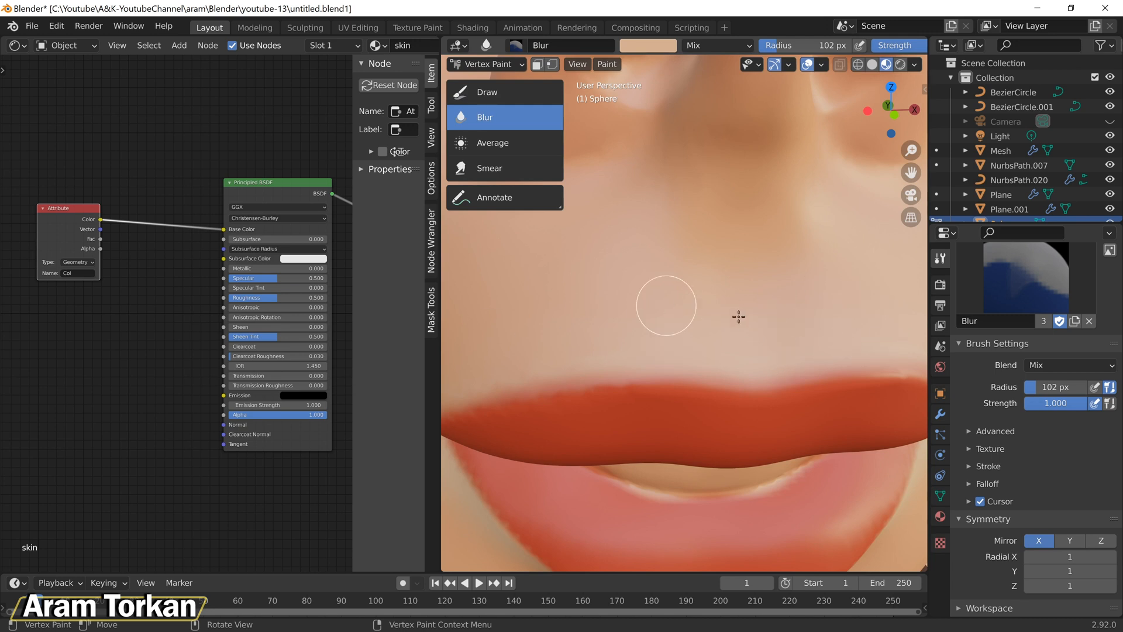
pyautogui.scroll(-5, 738, 317)
pyautogui.scroll(7, 669, 368)
pyautogui.scroll(-2, 714, 359)
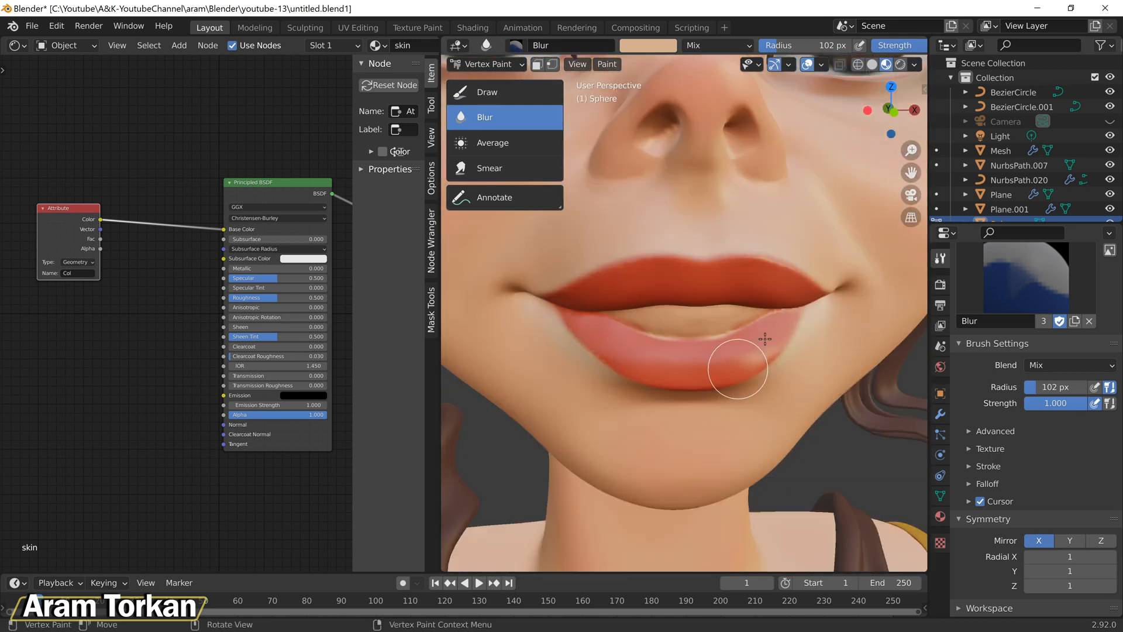
pyautogui.scroll(-5, 761, 345)
# Step: Show the skin material's properties and give the Draw brush a near-white colour for the teeth
pyautogui.click(940, 516)
pyautogui.moveTo(807, 409); pyautogui.dragTo(787, 406, button='middle')
pyautogui.scroll(3, 702, 374)
pyautogui.scroll(2, 601, 367)
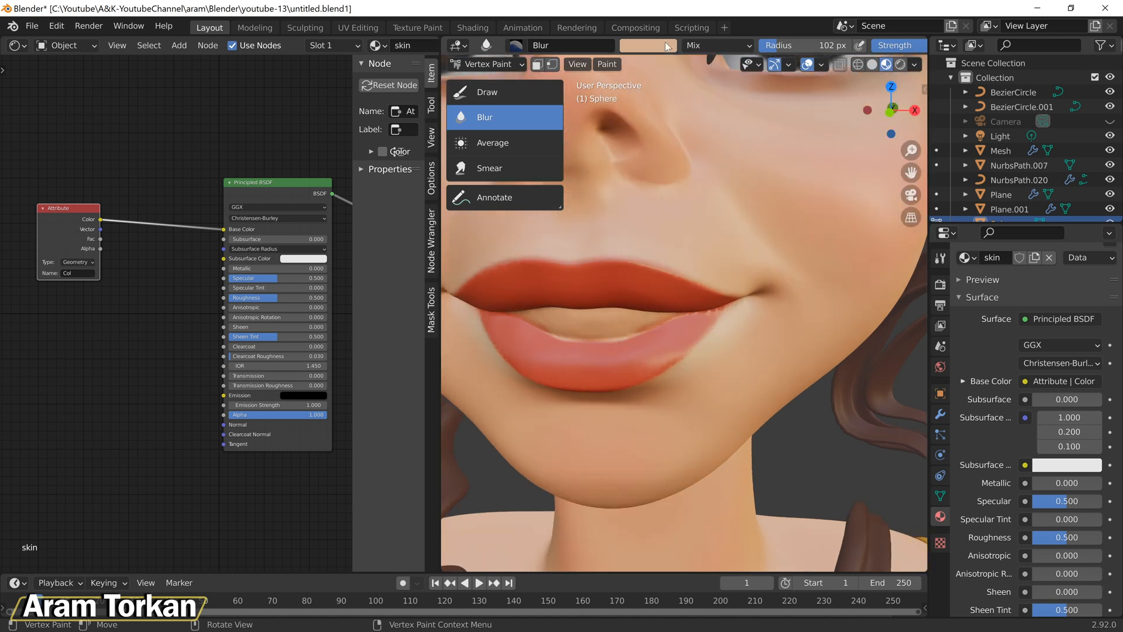
pyautogui.click(519, 93)
pyautogui.moveTo(638, 246); pyautogui.dragTo(658, 237, button='middle')
pyautogui.click(649, 46)
pyautogui.moveTo(683, 117); pyautogui.dragTo(682, 119)
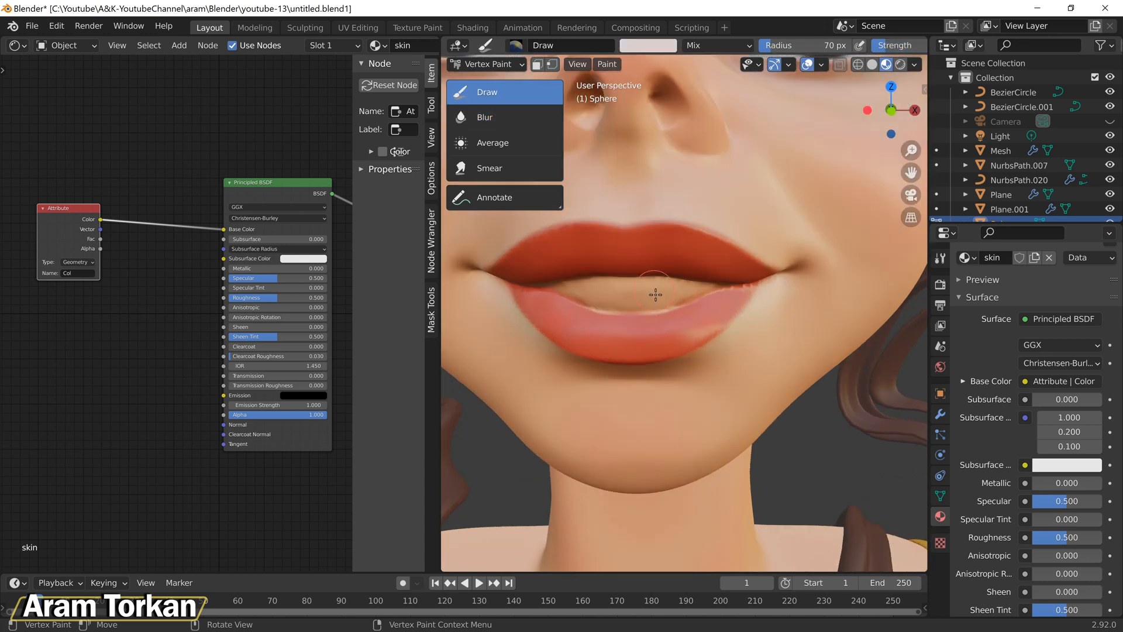
# Step: Paint the teeth area between the lips near-white with the Draw brush at 36 px radius
pyautogui.scroll(5, 620, 298)
pyautogui.moveTo(843, 271)
pyautogui.mouseDown()
pyautogui.moveTo(749, 271)
pyautogui.moveTo(837, 293)
pyautogui.moveTo(741, 319)
pyautogui.mouseUp()
pyautogui.moveTo(871, 272); pyautogui.dragTo(826, 308)
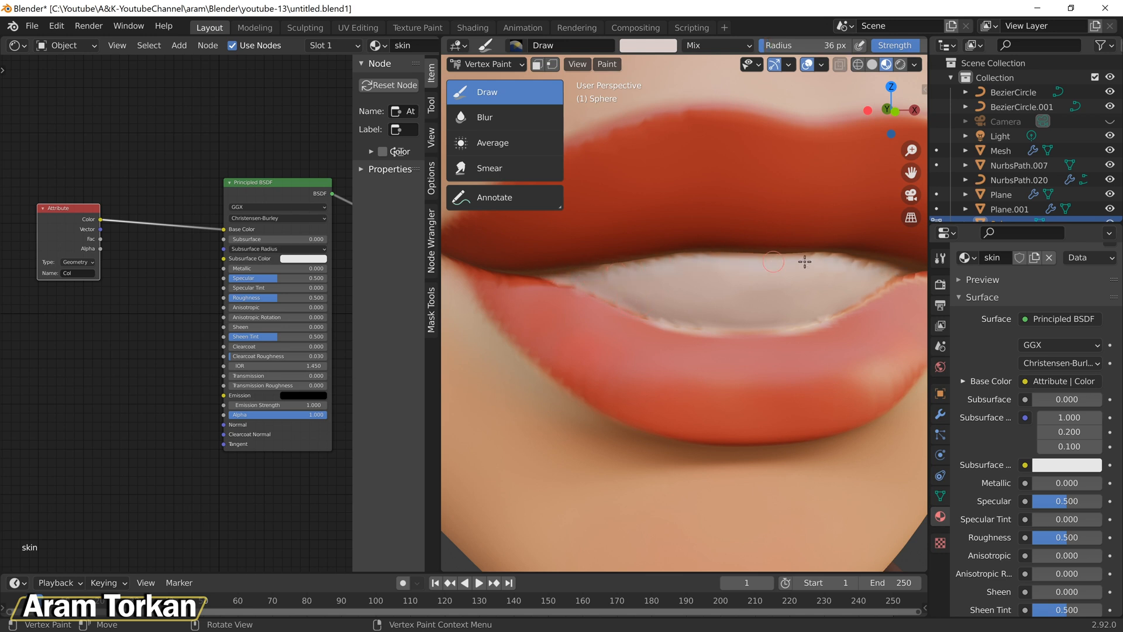
pyautogui.moveTo(893, 280); pyautogui.dragTo(785, 322)
pyautogui.scroll(-8, 658, 309)
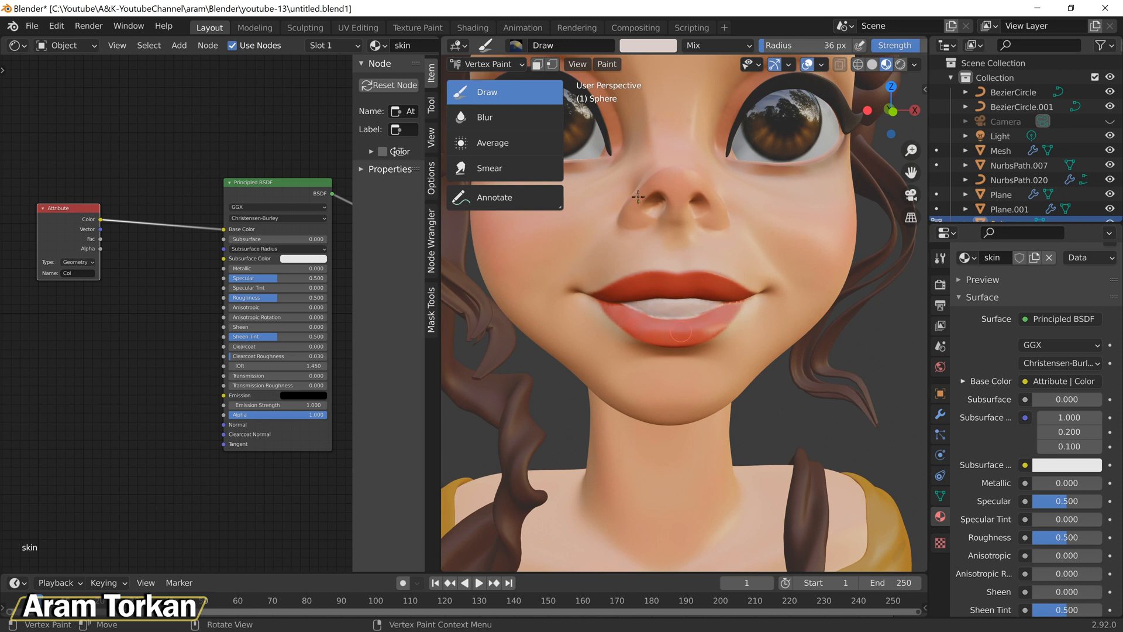
# Step: Sample the lip red and paint it along the lower lip's inner edge with the Draw brush at 36 px radius
pyautogui.hotkey('ctrl', 'v')
pyautogui.scroll(6, 687, 363)
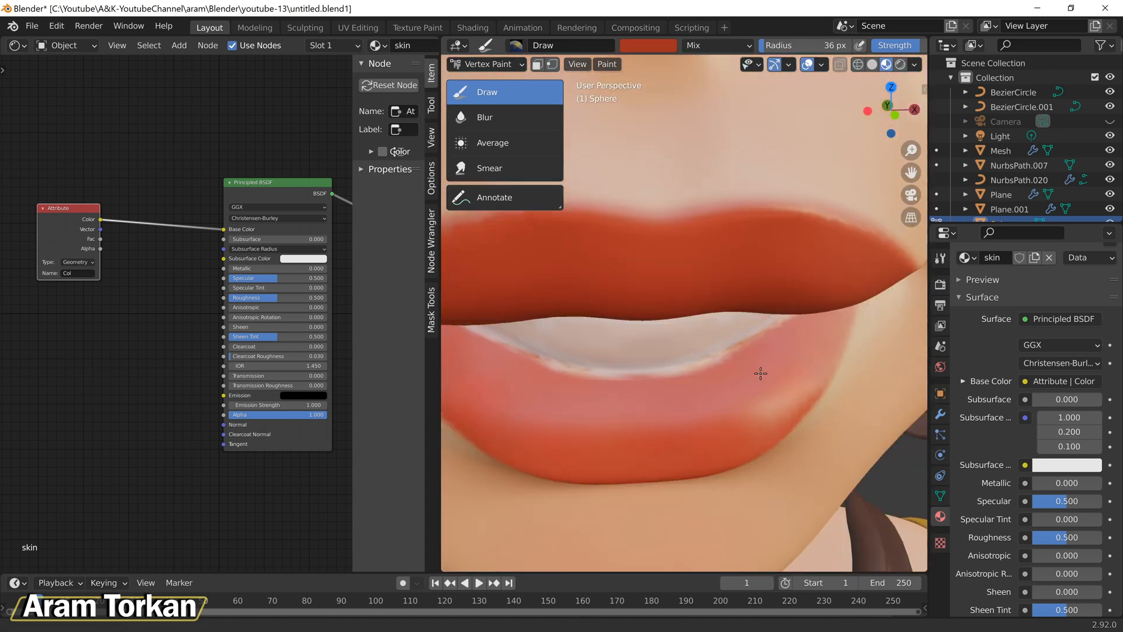
pyautogui.moveTo(686, 363); pyautogui.dragTo(788, 315)
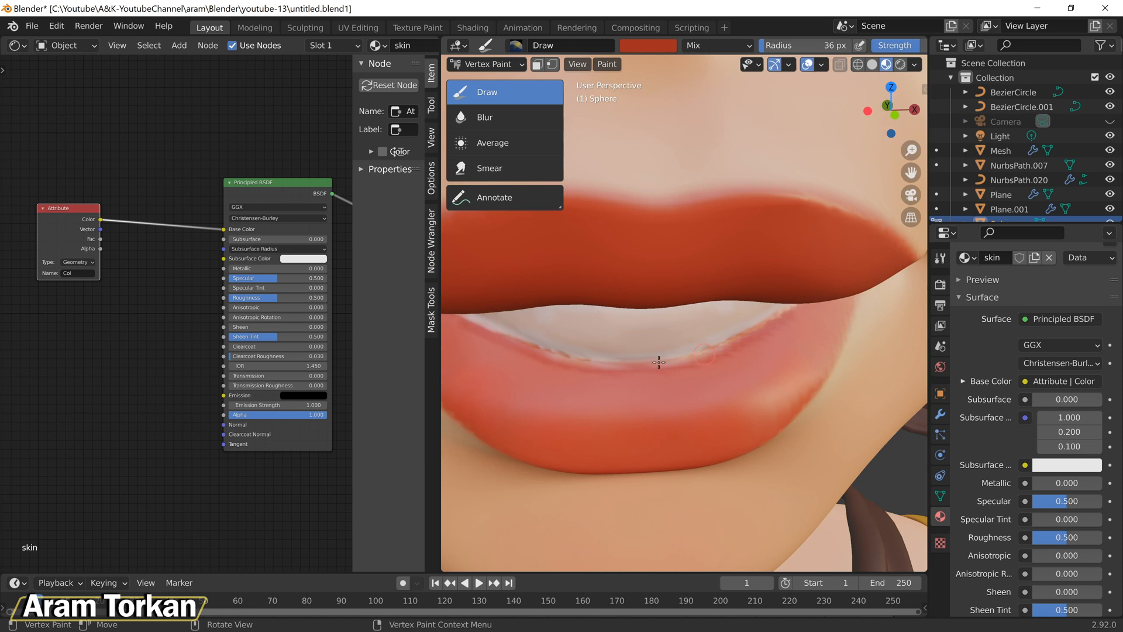
pyautogui.moveTo(802, 333)
pyautogui.mouseDown(button='middle')
pyautogui.moveTo(782, 341)
pyautogui.moveTo(804, 330)
pyautogui.mouseUp(button='middle')
pyautogui.keyDown('shift'); pyautogui.moveTo(804, 330); pyautogui.dragTo(770, 260, button='middle'); pyautogui.keyUp('shift')
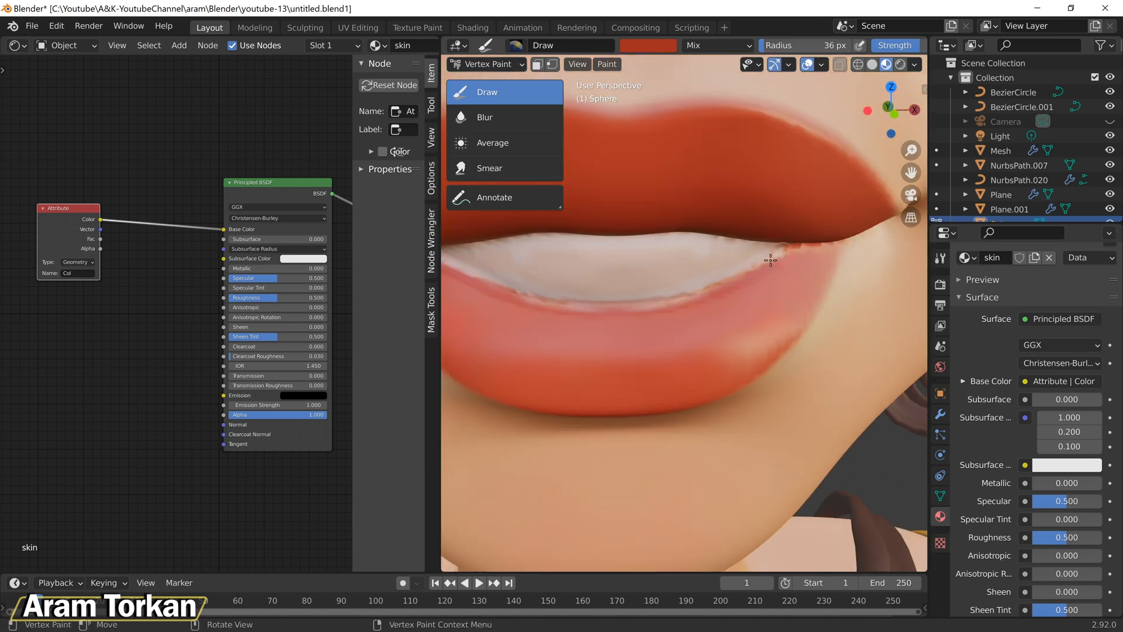
pyautogui.moveTo(526, 298); pyautogui.dragTo(706, 293)
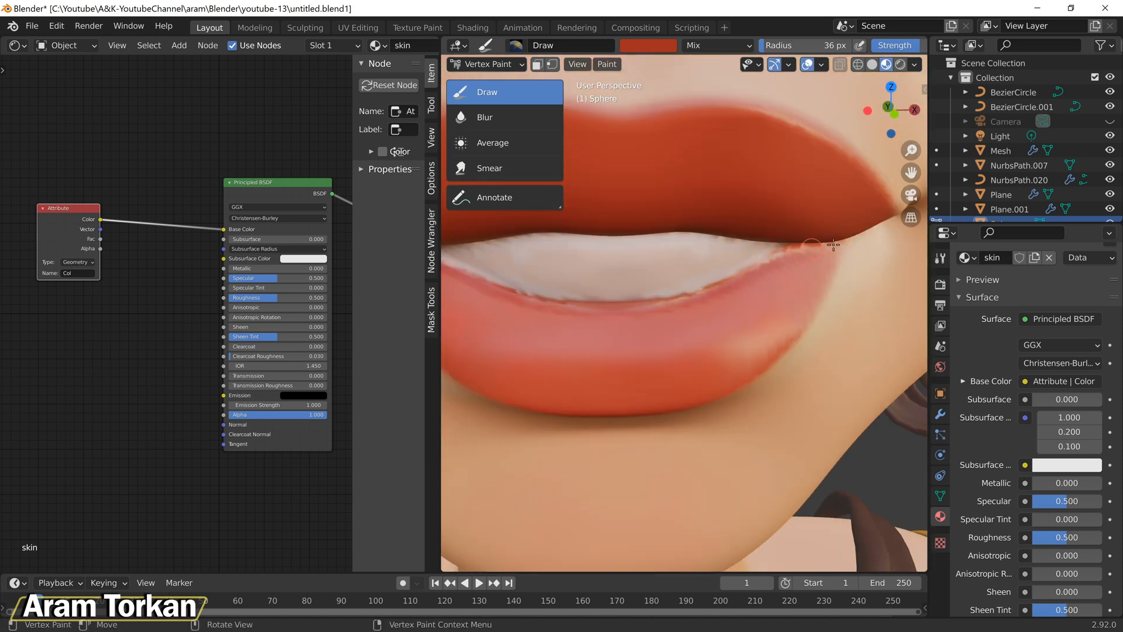
# Step: Blend the red along the lower lip with the Blur brush at 87 px radius
pyautogui.keyDown('shift'); pyautogui.moveTo(781, 355); pyautogui.dragTo(775, 466, button='middle'); pyautogui.keyUp('shift')
pyautogui.moveTo(756, 365)
pyautogui.mouseDown(button='middle')
pyautogui.moveTo(757, 343)
pyautogui.moveTo(756, 360)
pyautogui.moveTo(785, 339)
pyautogui.moveTo(791, 352)
pyautogui.mouseUp(button='middle')
pyautogui.click(532, 115)
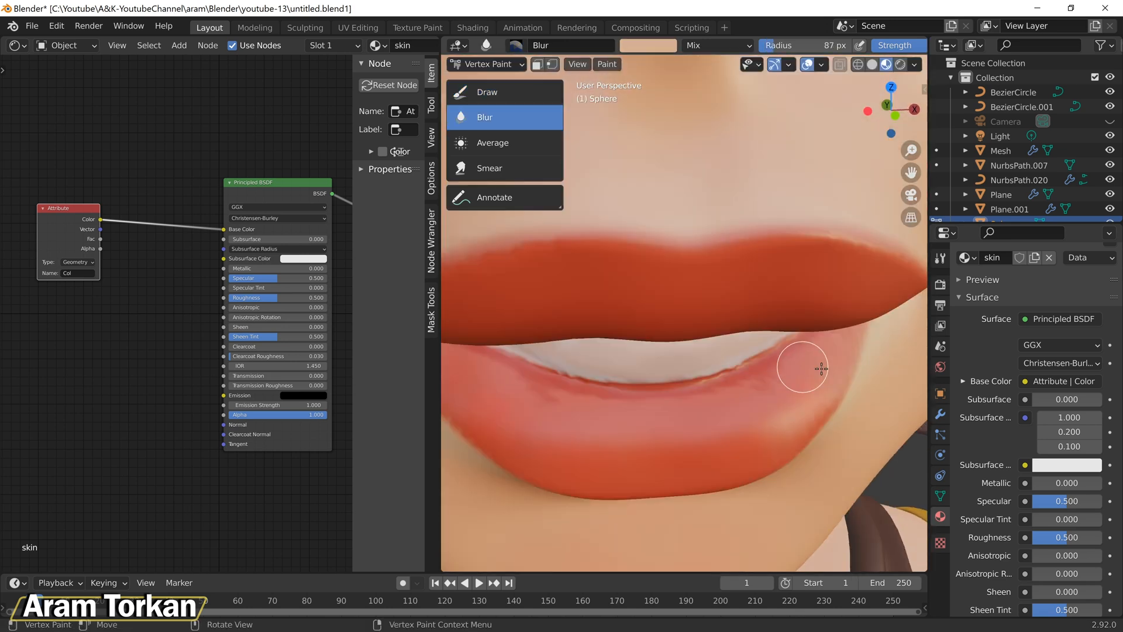
pyautogui.moveTo(677, 399)
pyautogui.mouseDown(button='middle')
pyautogui.moveTo(705, 323)
pyautogui.moveTo(638, 348)
pyautogui.moveTo(678, 353)
pyautogui.mouseUp(button='middle')
pyautogui.scroll(-7, 667, 343)
pyautogui.press('x')
pyautogui.scroll(-5, 646, 355)
pyautogui.moveTo(721, 175); pyautogui.dragTo(672, 165, button='middle')
pyautogui.scroll(4, 670, 295)
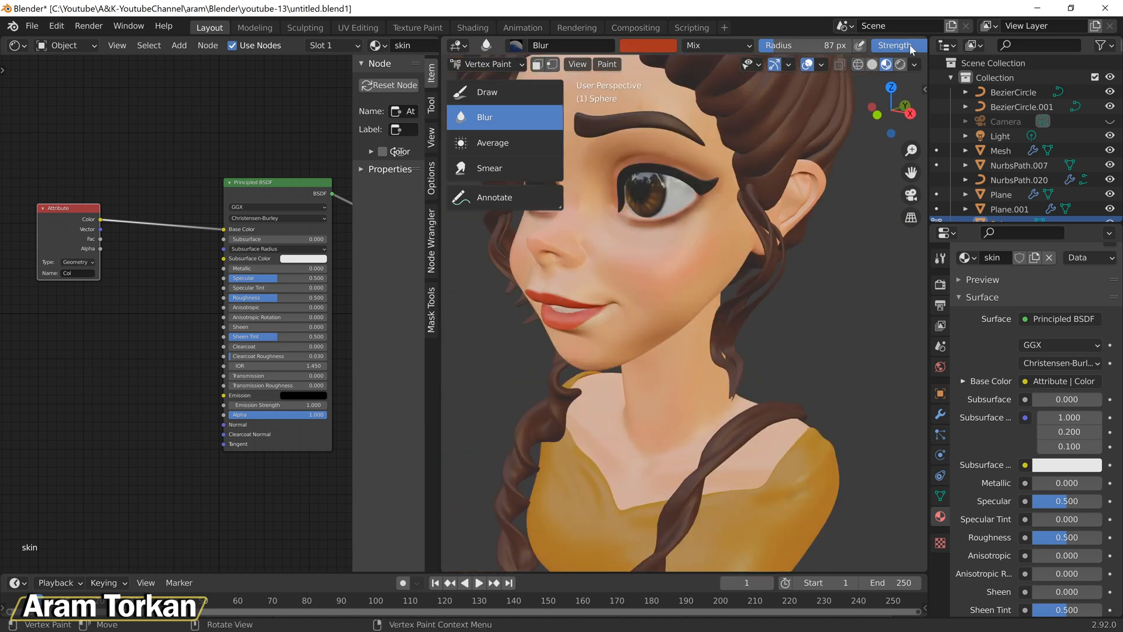
# Step: Set the brush radius to 160 px and brighten the Draw brush's red to a vivid orange-red
pyautogui.press('f')
pyautogui.click(663, 274)
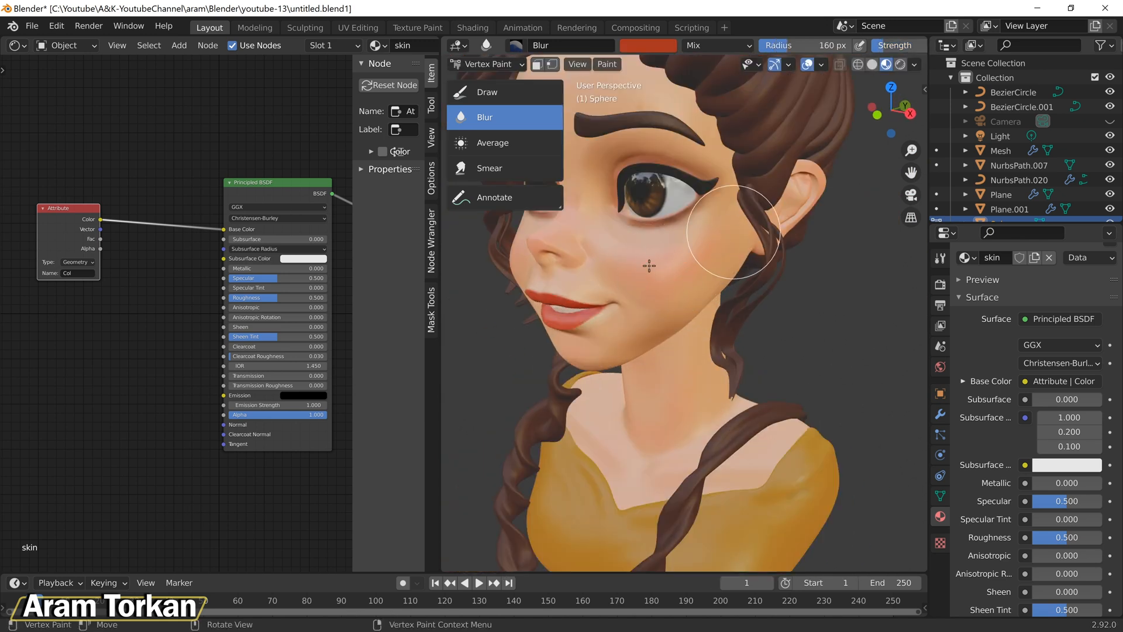
pyautogui.moveTo(641, 272); pyautogui.dragTo(693, 285, button='middle')
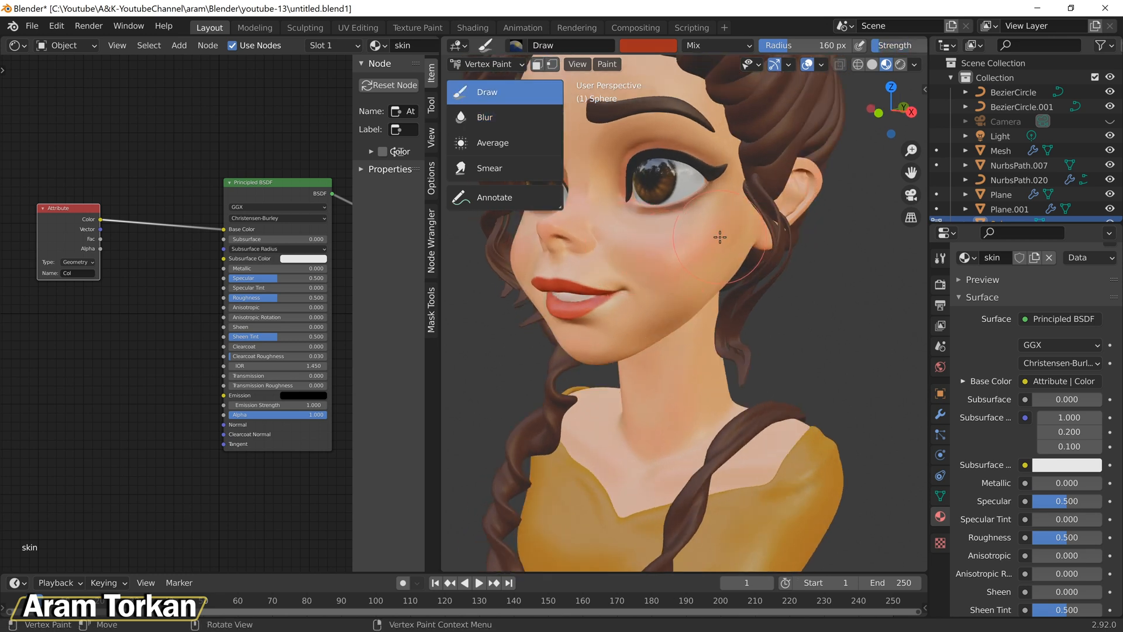
pyautogui.click(659, 47)
pyautogui.moveTo(746, 96); pyautogui.dragTo(746, 62)
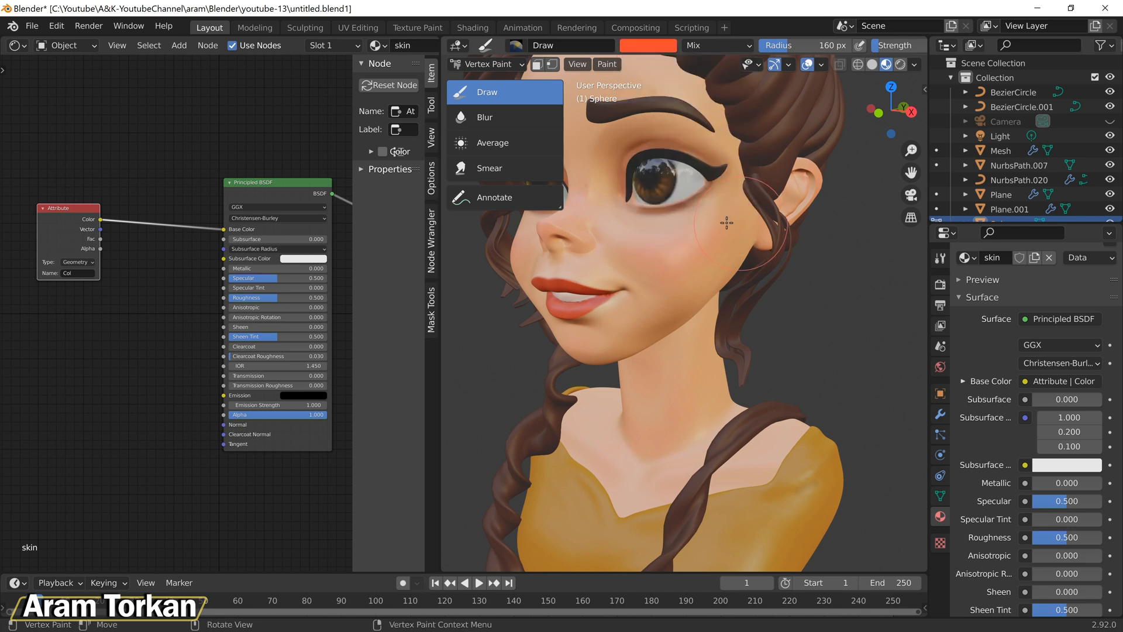
# Step: Blend the orange-red blush on the cheek with the Blur brush at 160 px radius
pyautogui.click(514, 120)
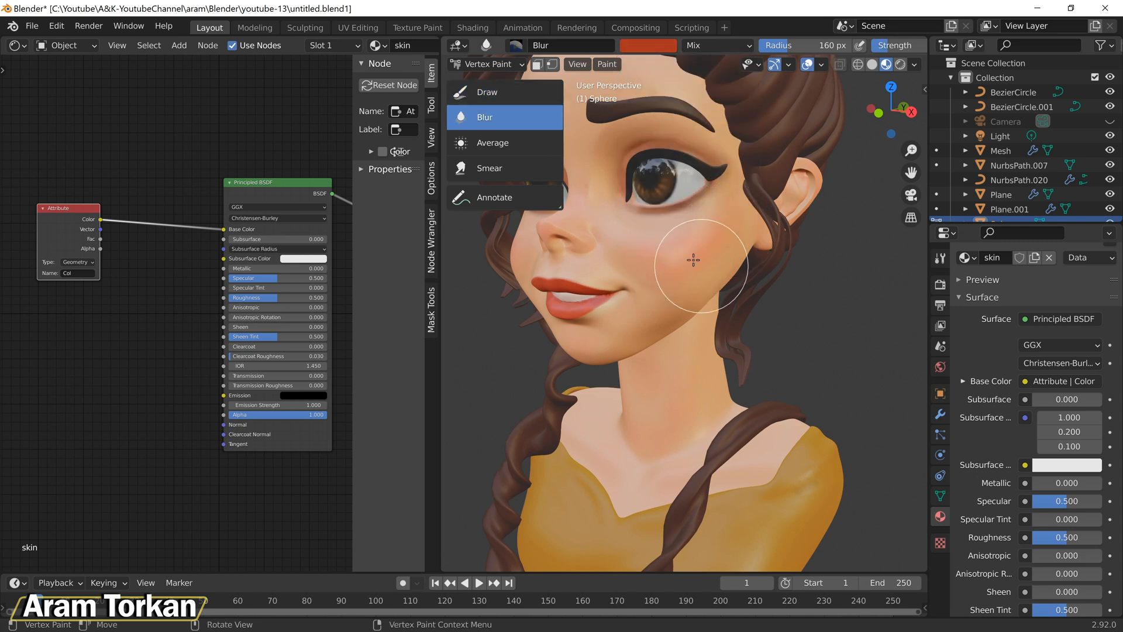
pyautogui.scroll(-3, 688, 282)
pyautogui.moveTo(688, 282)
pyautogui.mouseDown(button='middle')
pyautogui.moveTo(731, 281)
pyautogui.moveTo(711, 278)
pyautogui.mouseUp(button='middle')
pyautogui.scroll(3, 702, 269)
# Step: Add more orange-red blush to the cheeks with the Draw brush and soften it with the Blur brush, both at 160 px radius
pyautogui.click(538, 92)
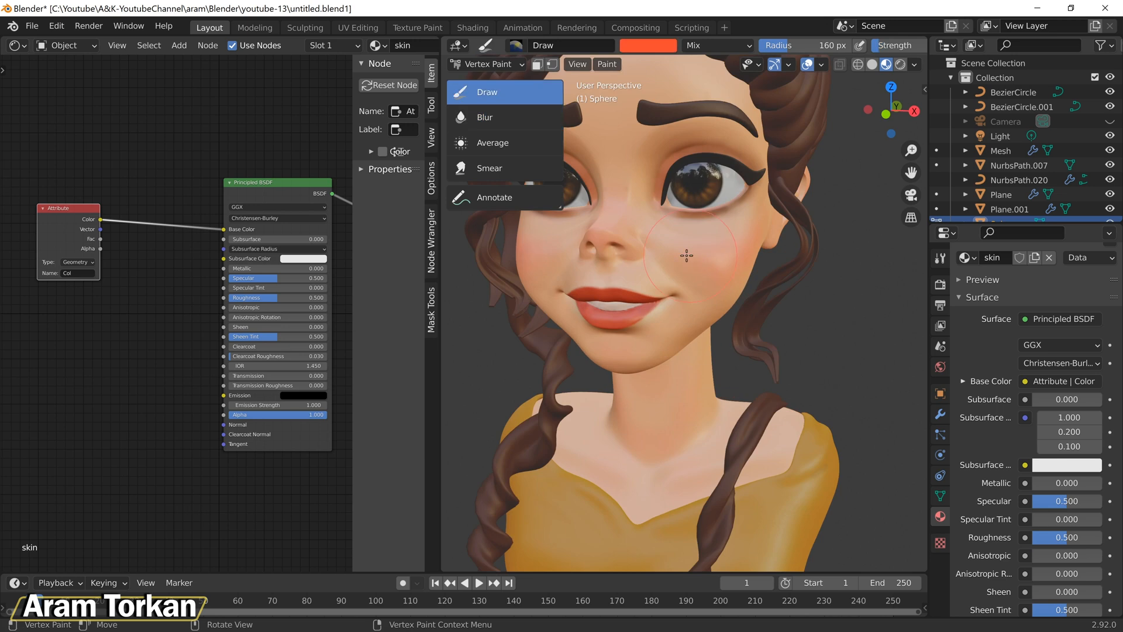
pyautogui.moveTo(718, 257); pyautogui.dragTo(732, 278)
pyautogui.scroll(-6, 760, 351)
pyautogui.moveTo(773, 406); pyautogui.dragTo(746, 403, button='middle')
pyautogui.scroll(7, 737, 351)
pyautogui.click(514, 118)
pyautogui.moveTo(623, 232)
pyautogui.mouseDown()
pyautogui.moveTo(704, 238)
pyautogui.moveTo(644, 251)
pyautogui.mouseUp()
pyautogui.scroll(-5, 649, 252)
pyautogui.moveTo(649, 251); pyautogui.dragTo(702, 248, button='middle')
# Step: Redden the nose with the orange-red Draw brush at 160 px radius and blend it with the Blur brush
pyautogui.click(538, 93)
pyautogui.scroll(5, 665, 170)
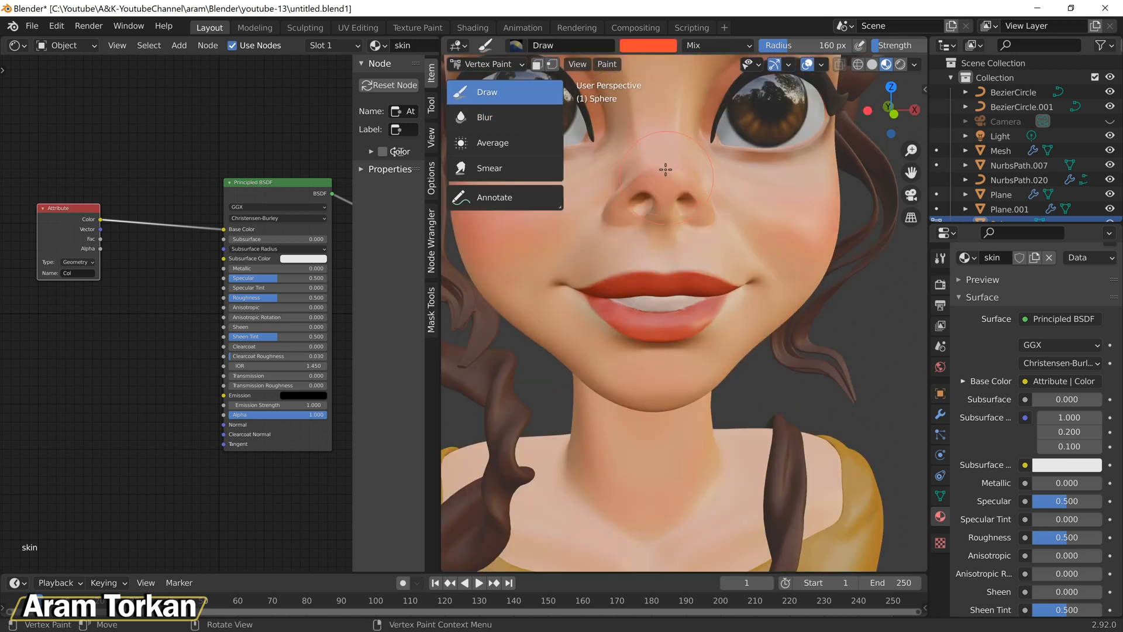
pyautogui.click(514, 117)
pyautogui.moveTo(672, 363); pyautogui.dragTo(655, 272, button='middle')
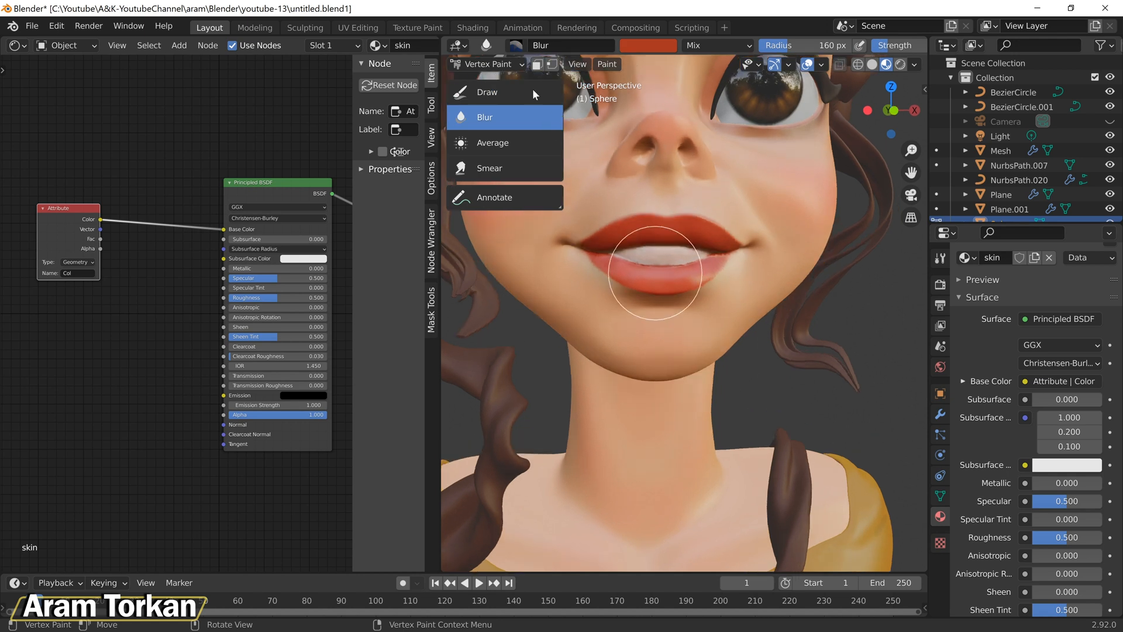
# Step: Redden the chin with the orange-red Draw brush at 160 px radius and blend it with the Blur brush
pyautogui.click(533, 93)
pyautogui.moveTo(694, 339)
pyautogui.mouseDown()
pyautogui.moveTo(655, 346)
pyautogui.moveTo(694, 370)
pyautogui.mouseUp()
pyautogui.click(506, 118)
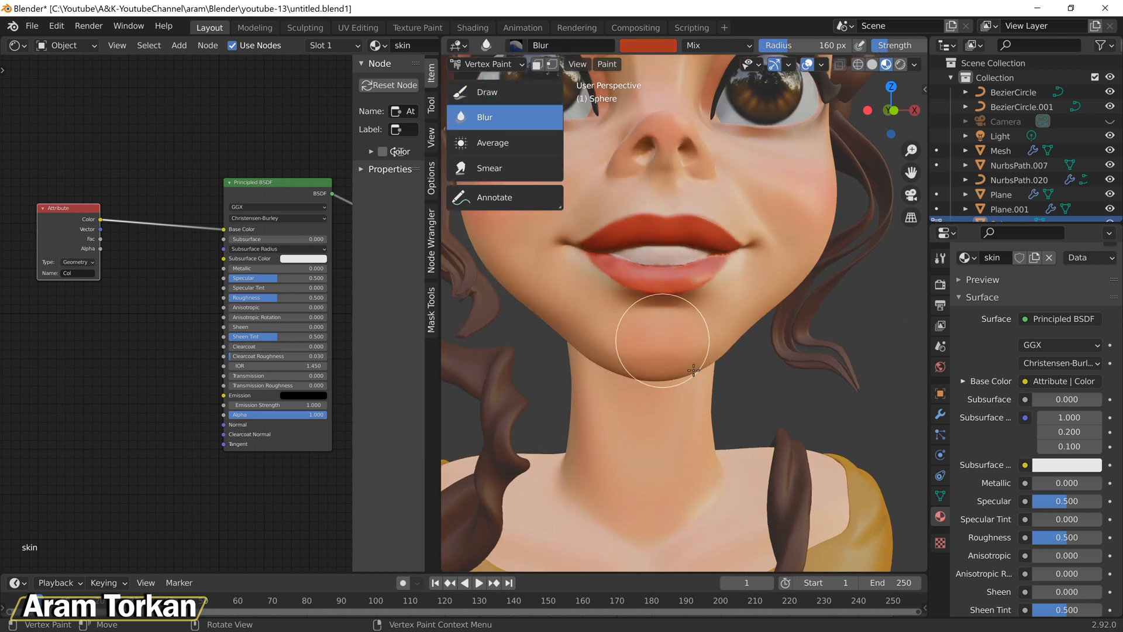
pyautogui.scroll(-6, 695, 363)
pyautogui.moveTo(697, 351); pyautogui.dragTo(658, 393, button='middle')
pyautogui.scroll(5, 698, 287)
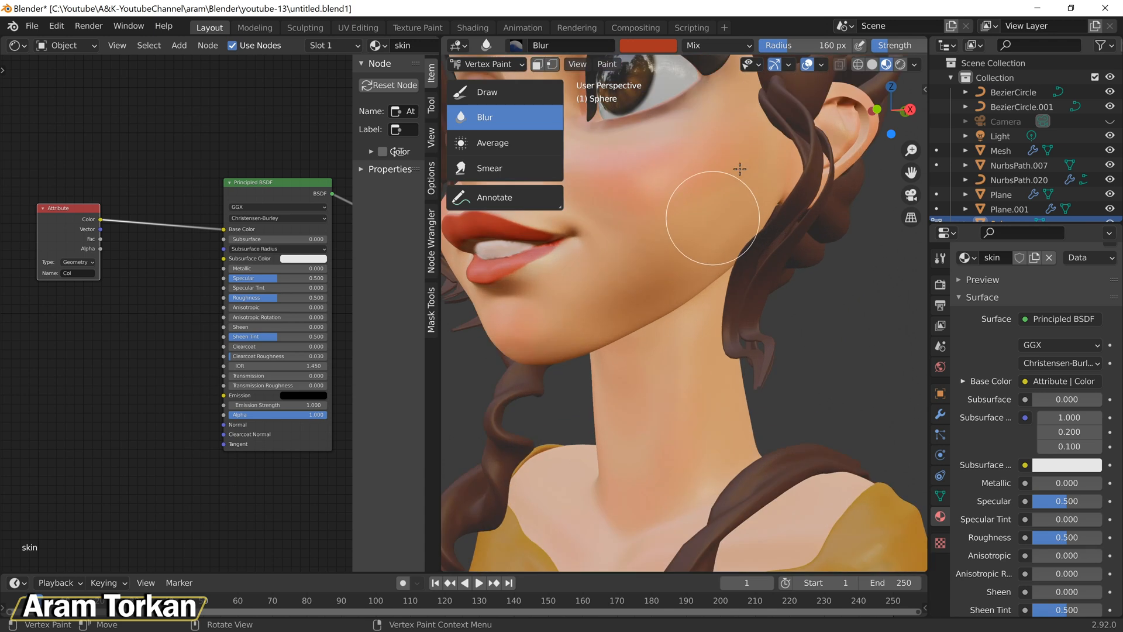
# Step: Switch to Object Mode and hide the BezierCircle and BezierCircle.001 curves beside the bust
pyautogui.scroll(-5, 724, 290)
pyautogui.moveTo(724, 290)
pyautogui.mouseDown(button='middle')
pyautogui.moveTo(700, 287)
pyautogui.moveTo(769, 283)
pyautogui.moveTo(739, 322)
pyautogui.moveTo(792, 318)
pyautogui.mouseUp(button='middle')
pyautogui.scroll(-4, 752, 300)
pyautogui.scroll(3, 752, 300)
pyautogui.click(502, 64)
pyautogui.click(497, 82)
pyautogui.click(735, 315)
pyautogui.scroll(3, 736, 314)
pyautogui.scroll(-3, 739, 322)
pyautogui.scroll(-3, 791, 319)
pyautogui.moveTo(869, 244); pyautogui.dragTo(799, 300)
pyautogui.press('h')
# Step: Preview the painted bust with Rendered viewport shading
pyautogui.moveTo(799, 298); pyautogui.dragTo(746, 296, button='middle')
pyautogui.click(899, 65)
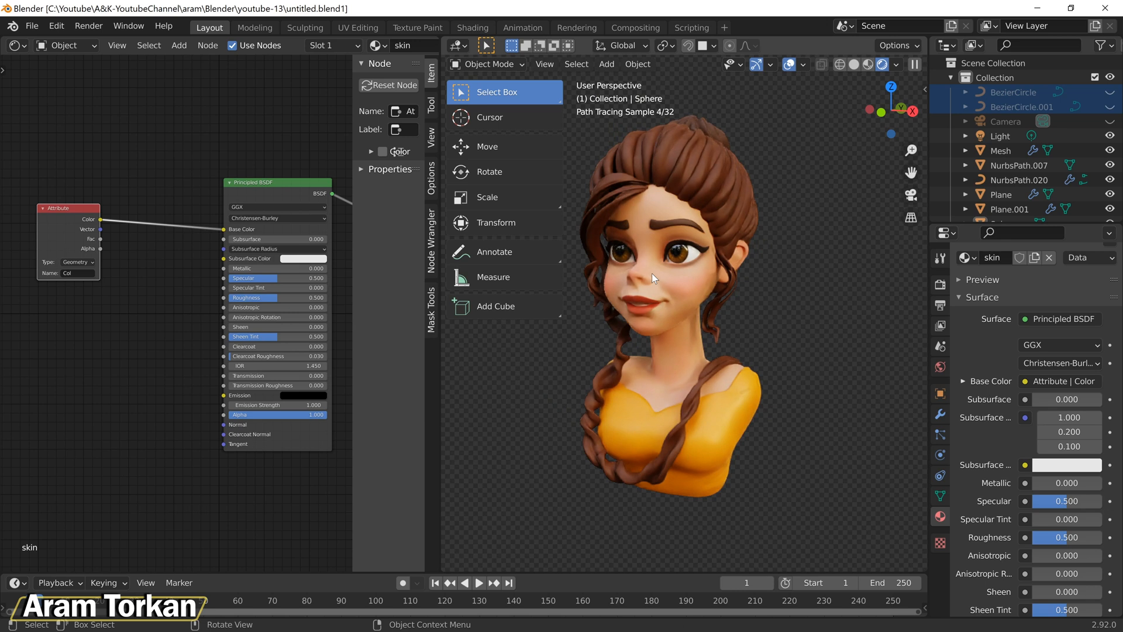
pyautogui.scroll(3, 662, 259)
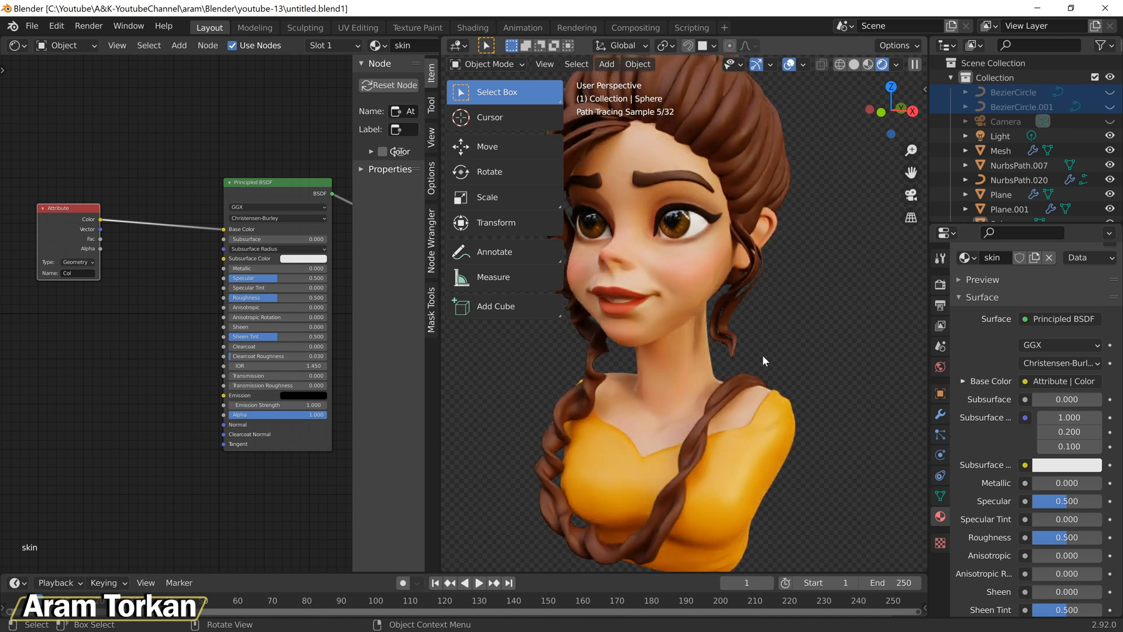
# Step: Return the bust mesh to Vertex Paint mode and add a second vertex colour layer named rough
pyautogui.click(490, 65)
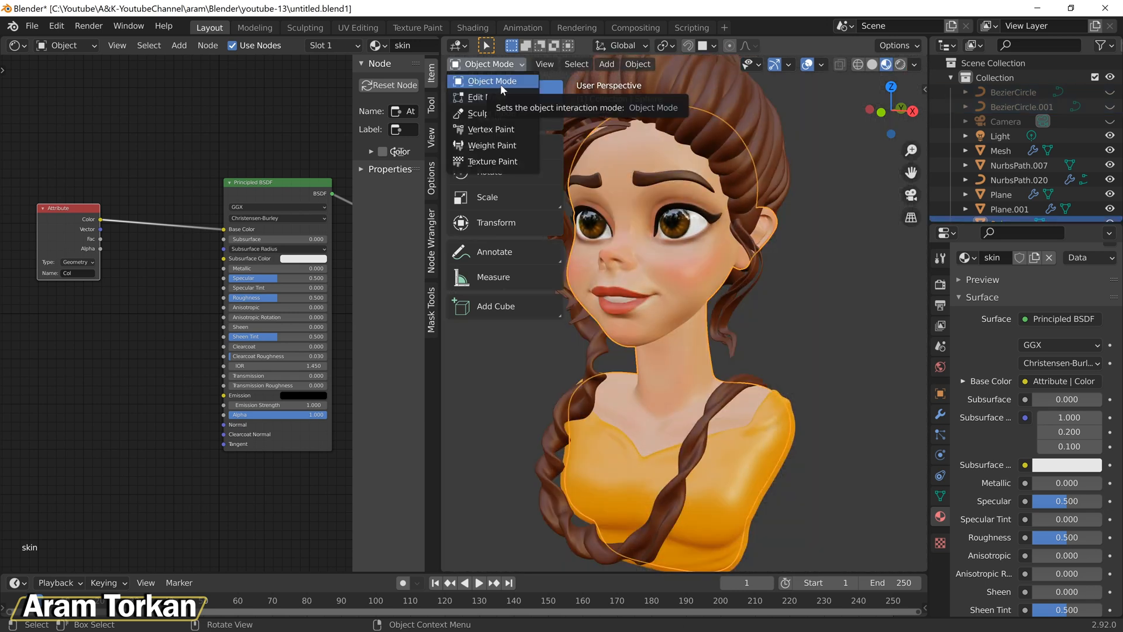
pyautogui.click(507, 129)
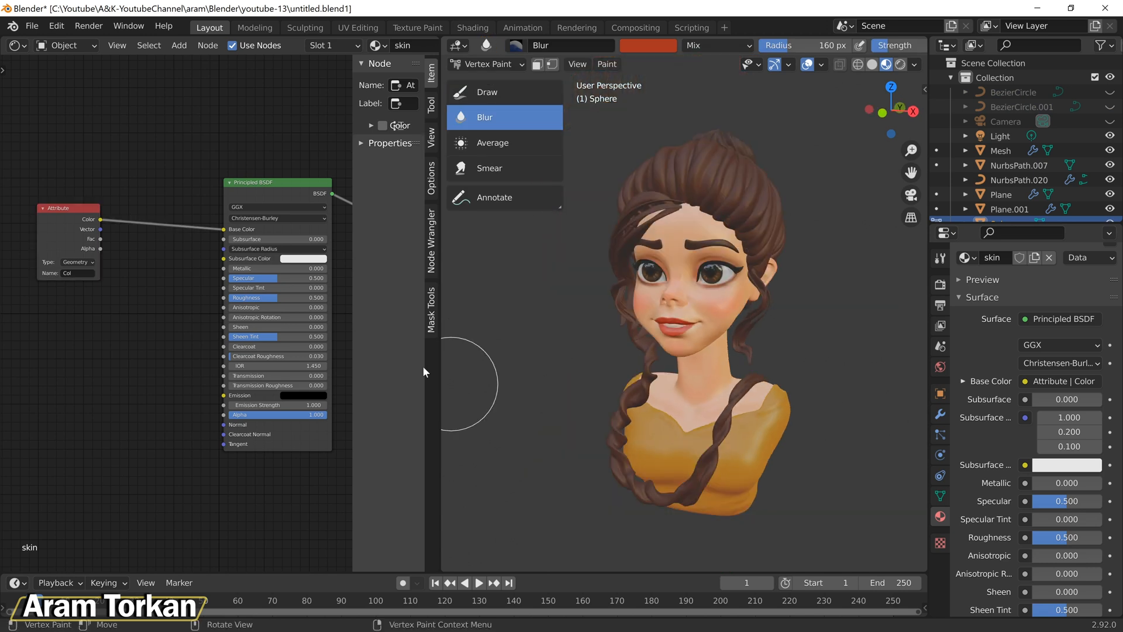
pyautogui.click(940, 496)
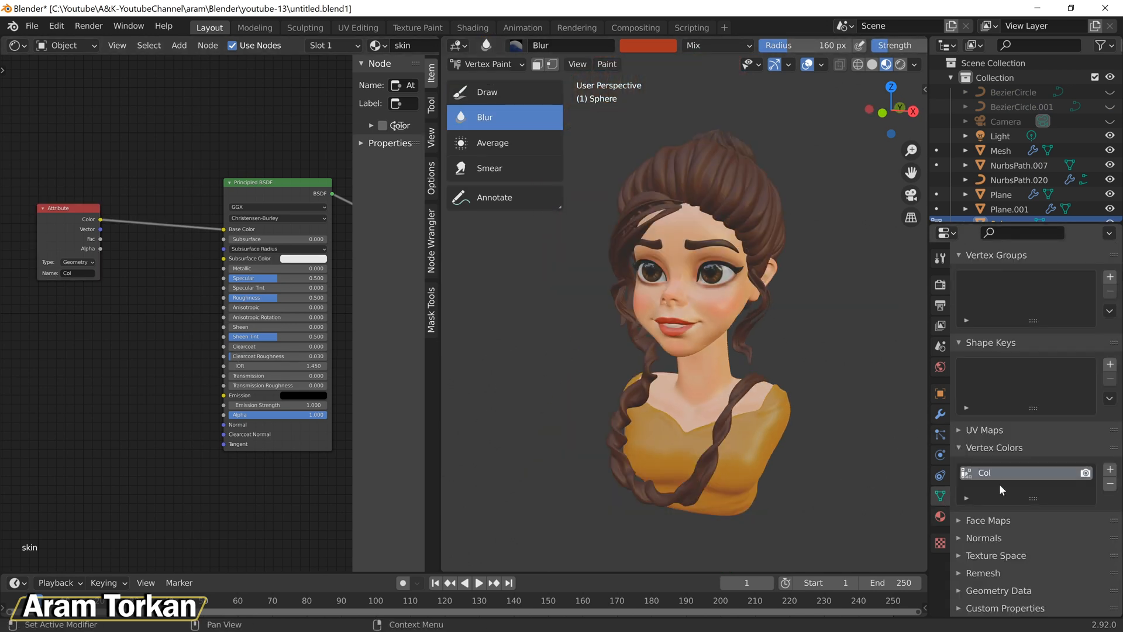
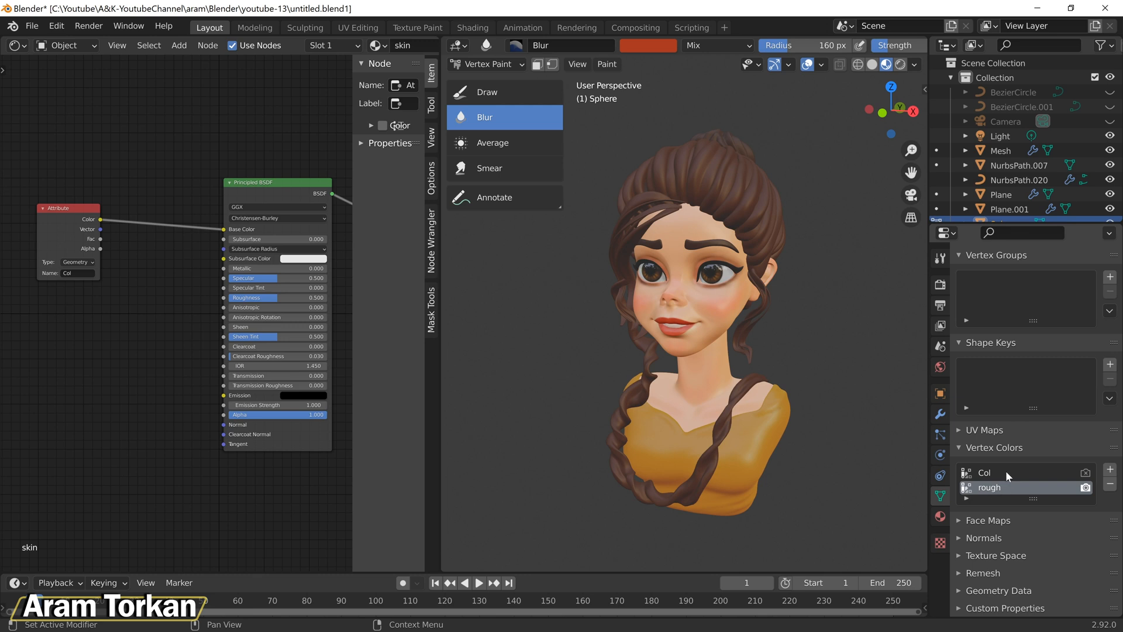
# Step: Add an Attribute node named rough and connect its Color output to the Principled BSDF's Base Color
pyautogui.hotkey('shift', 'a')
pyautogui.moveTo(75, 375)
pyautogui.moveTo(225, 64)
pyautogui.click(313, 76)
pyautogui.click(105, 335)
pyautogui.moveTo(109, 335); pyautogui.dragTo(150, 275)
pyautogui.moveTo(109, 335); pyautogui.dragTo(223, 229)
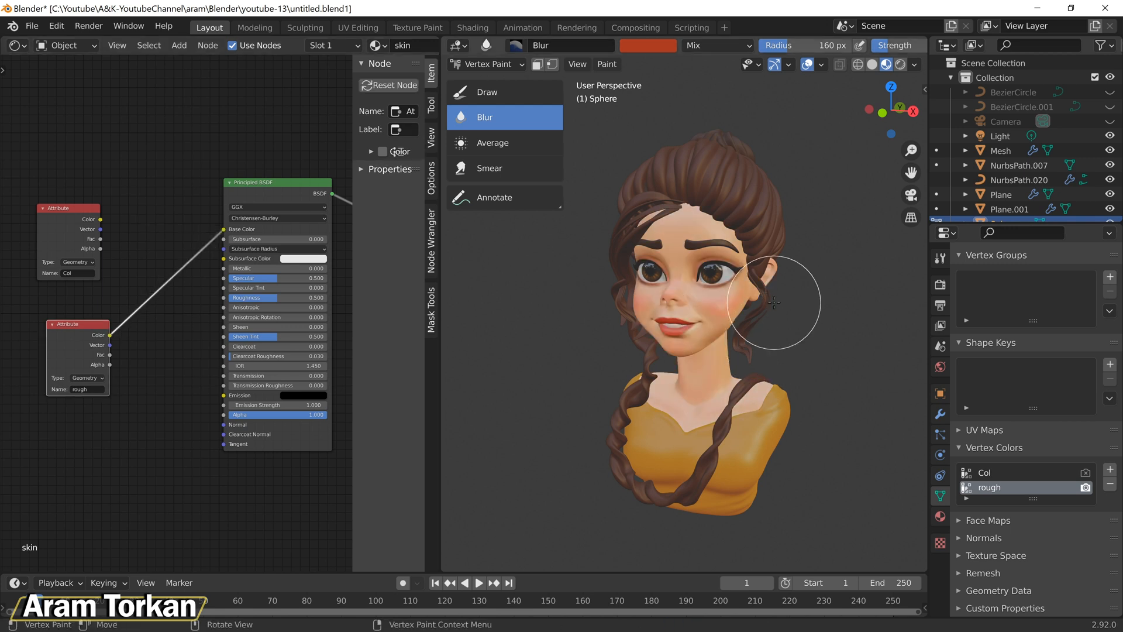
# Step: Give the Draw brush the white colour F9FAFA and fill the whole rough vertex colour layer with it
pyautogui.scroll(2, 753, 345)
pyautogui.click(542, 91)
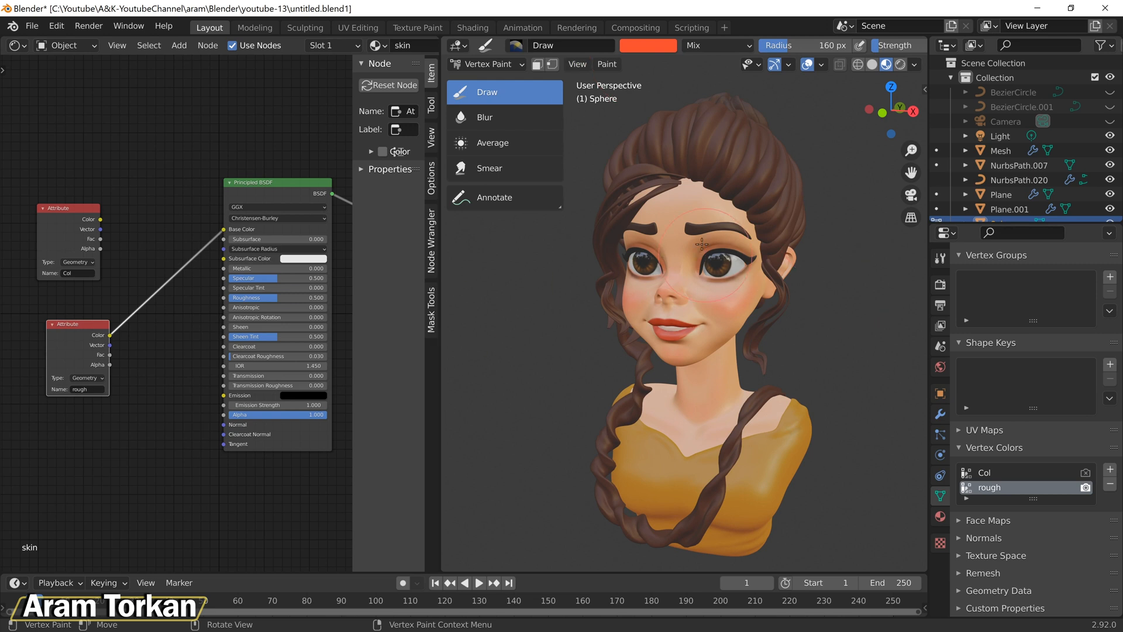
pyautogui.click(650, 47)
pyautogui.click(681, 116)
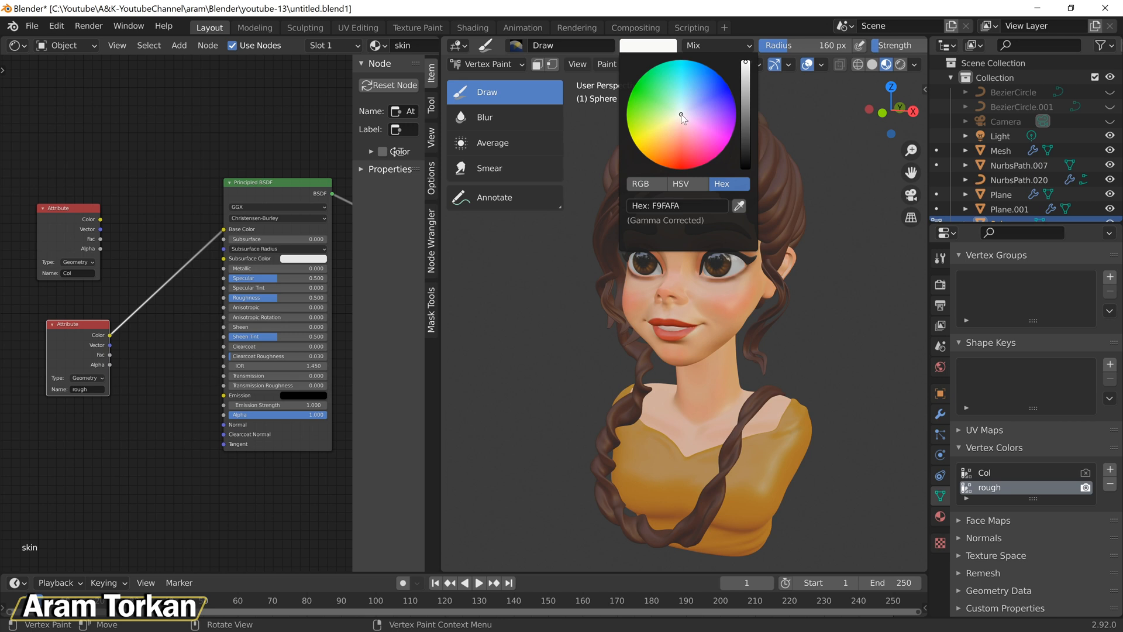
pyautogui.hotkey('shift', 'k')
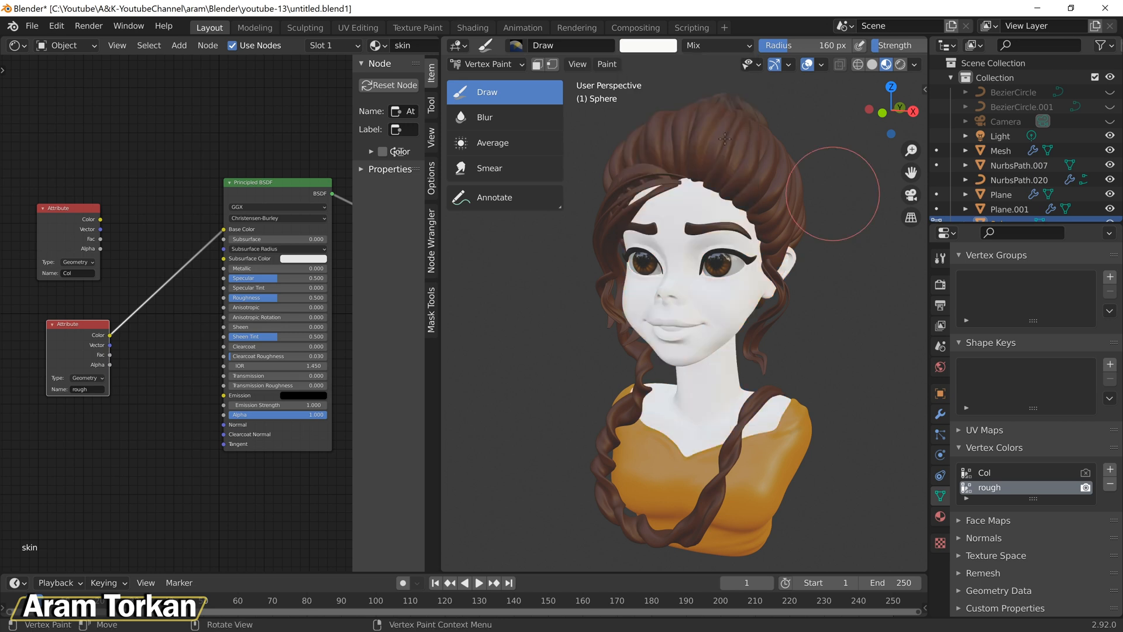
# Step: Darken the Draw brush colour to grey and fill the whole rough vertex colour layer with it
pyautogui.click(648, 45)
pyautogui.click(745, 69)
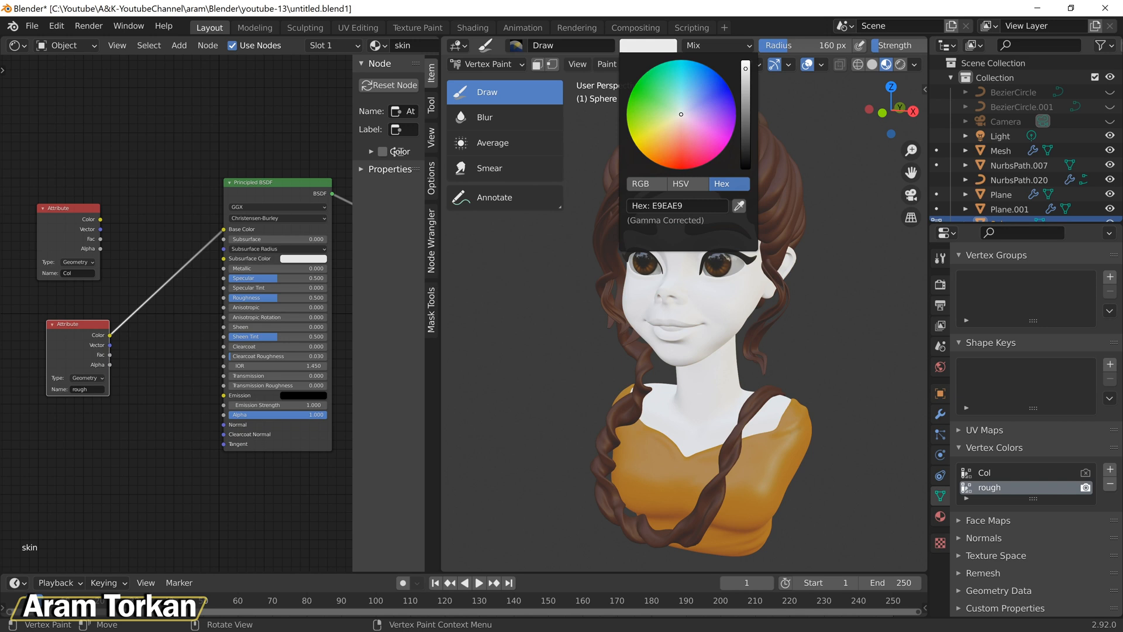
pyautogui.moveTo(745, 69); pyautogui.dragTo(745, 93)
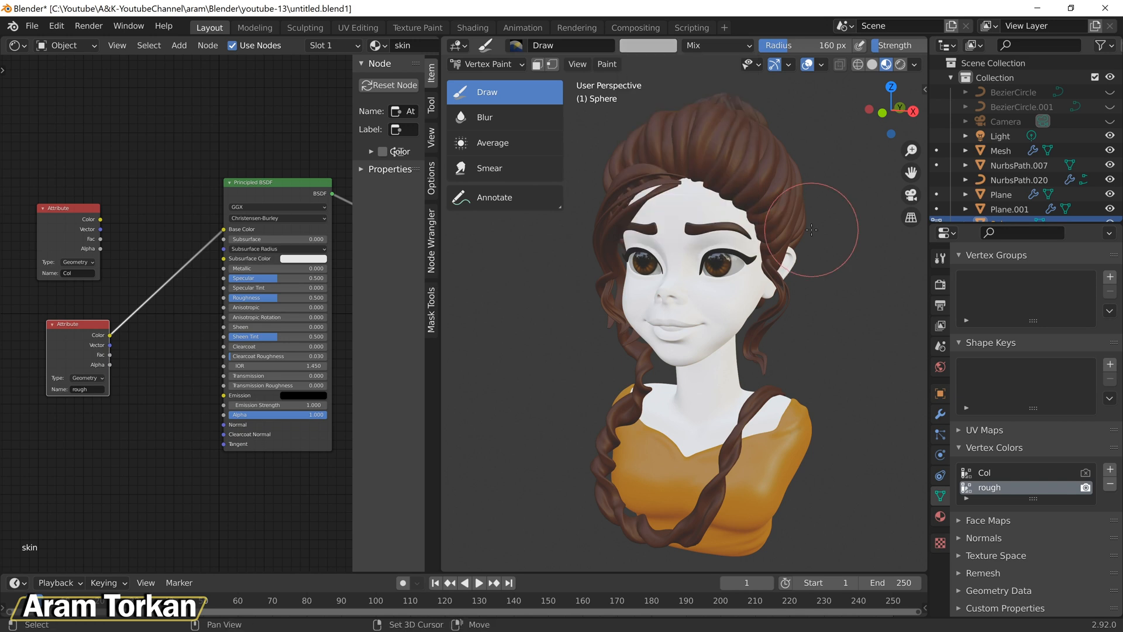
pyautogui.hotkey('shift', 'k')
# Step: Connect the rough Attribute's Color output to Roughness and the Col Attribute's Color output to Base Color on the Principled BSDF
pyautogui.moveTo(716, 320); pyautogui.dragTo(456, 349, button='middle')
pyautogui.moveTo(224, 230)
pyautogui.mouseDown()
pyautogui.moveTo(213, 295)
pyautogui.moveTo(223, 299)
pyautogui.mouseUp()
pyautogui.moveTo(101, 218); pyautogui.dragTo(224, 230)
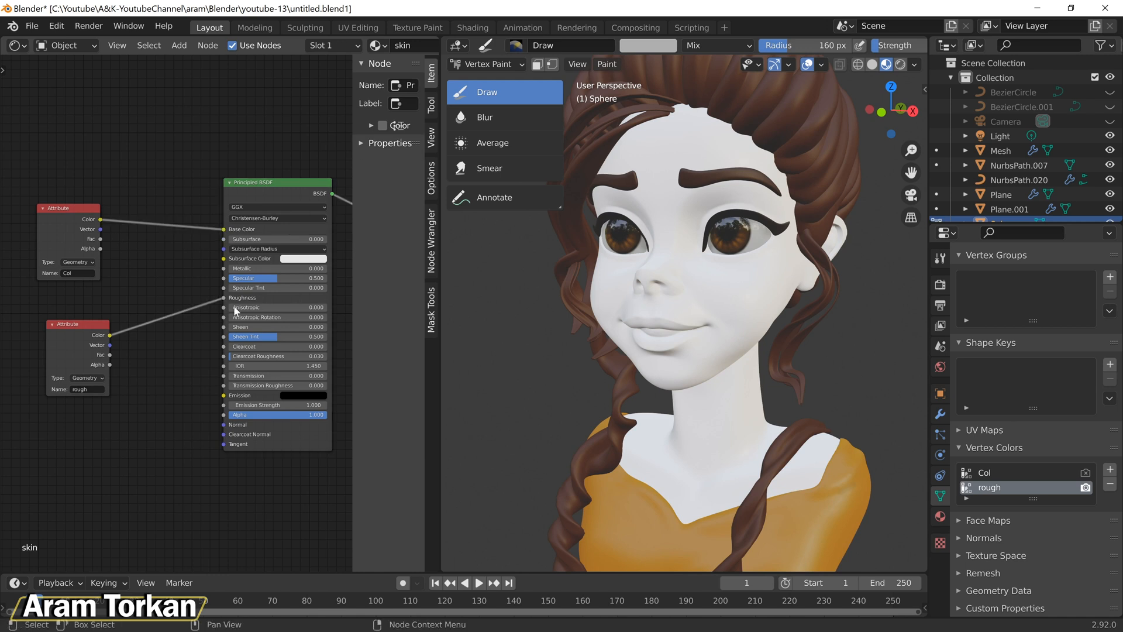
pyautogui.moveTo(489, 314); pyautogui.dragTo(778, 354, button='middle')
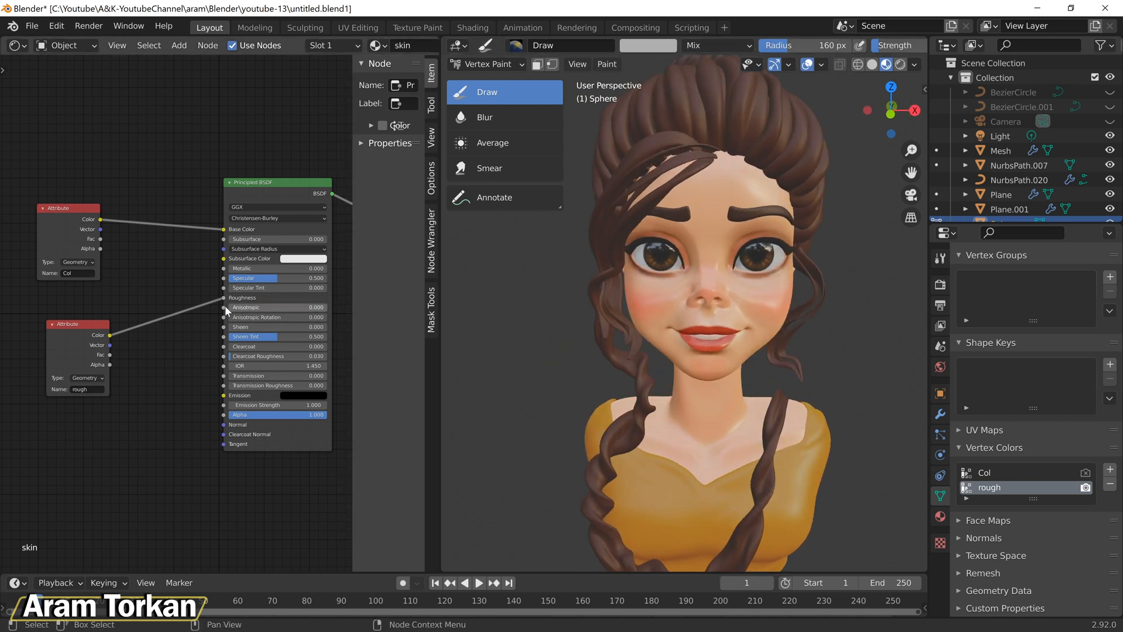
# Step: Show the rough attribute through Base Color, refill the layer with light grey CFCFCF, and restore the Base Color and Roughness links
pyautogui.moveTo(222, 298); pyautogui.dragTo(220, 229)
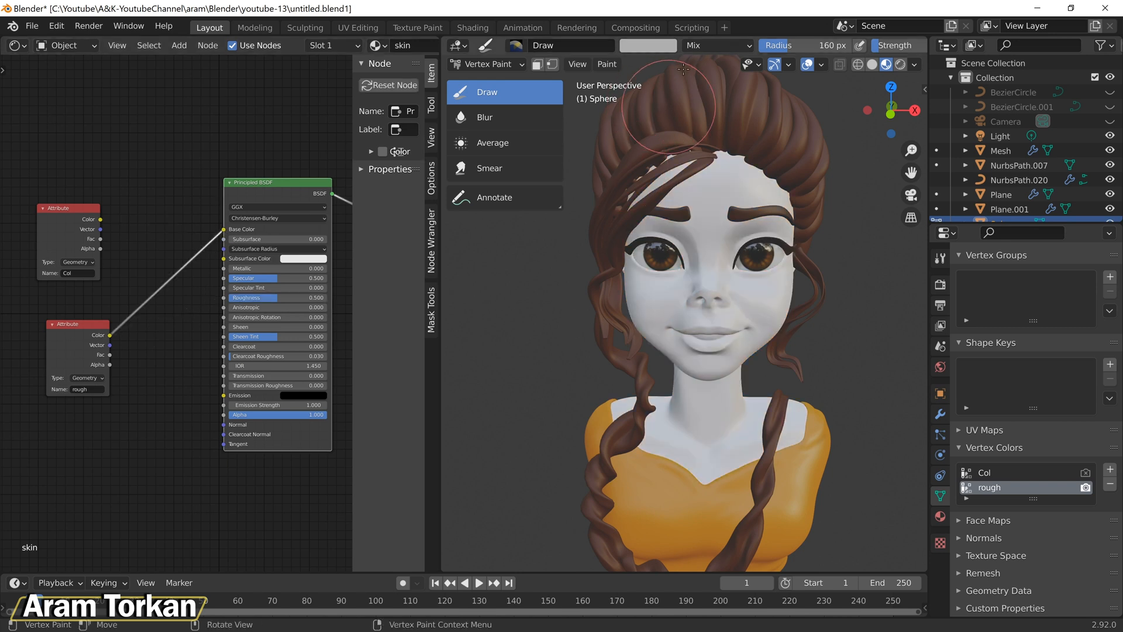
pyautogui.click(648, 45)
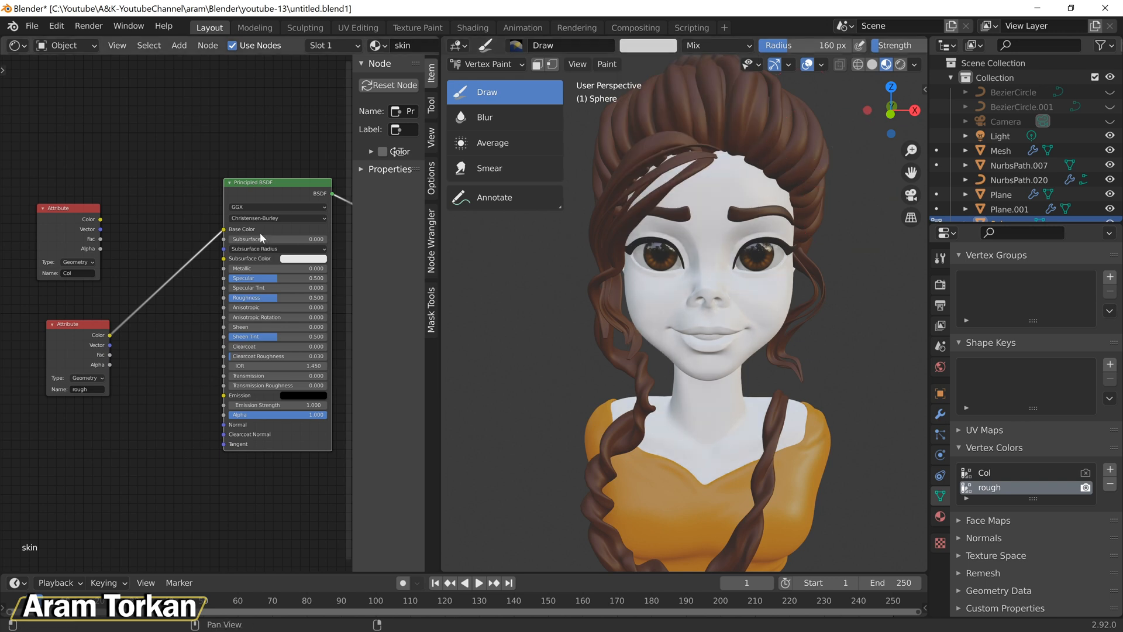
pyautogui.moveTo(223, 229); pyautogui.dragTo(222, 297)
pyautogui.moveTo(100, 219); pyautogui.dragTo(220, 229)
pyautogui.moveTo(770, 332)
pyautogui.mouseDown(button='middle')
pyautogui.moveTo(729, 316)
pyautogui.moveTo(717, 333)
pyautogui.moveTo(779, 339)
pyautogui.moveTo(845, 308)
pyautogui.moveTo(797, 315)
pyautogui.mouseUp(button='middle')
pyautogui.scroll(5, 757, 338)
pyautogui.scroll(-3, 783, 341)
# Step: Darken the Draw brush colour to mid-grey, open the brush settings and set the brush strength to 0.375
pyautogui.click(648, 47)
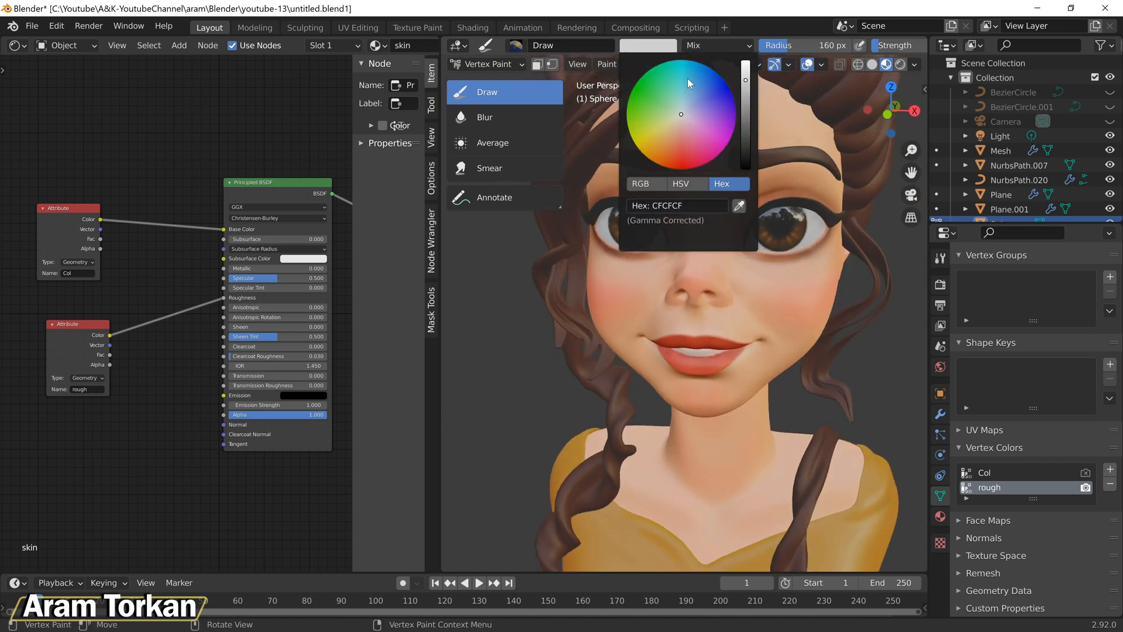
pyautogui.moveTo(746, 80); pyautogui.dragTo(745, 102)
pyautogui.moveTo(794, 296); pyautogui.dragTo(760, 295, button='middle')
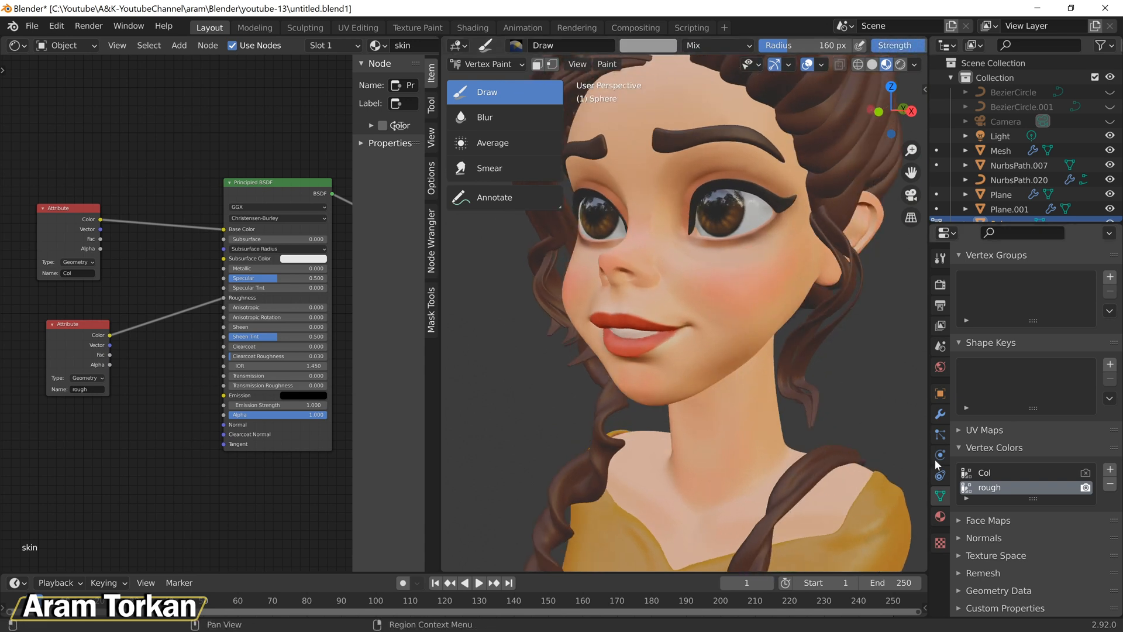
pyautogui.click(940, 434)
pyautogui.click(940, 414)
pyautogui.click(940, 258)
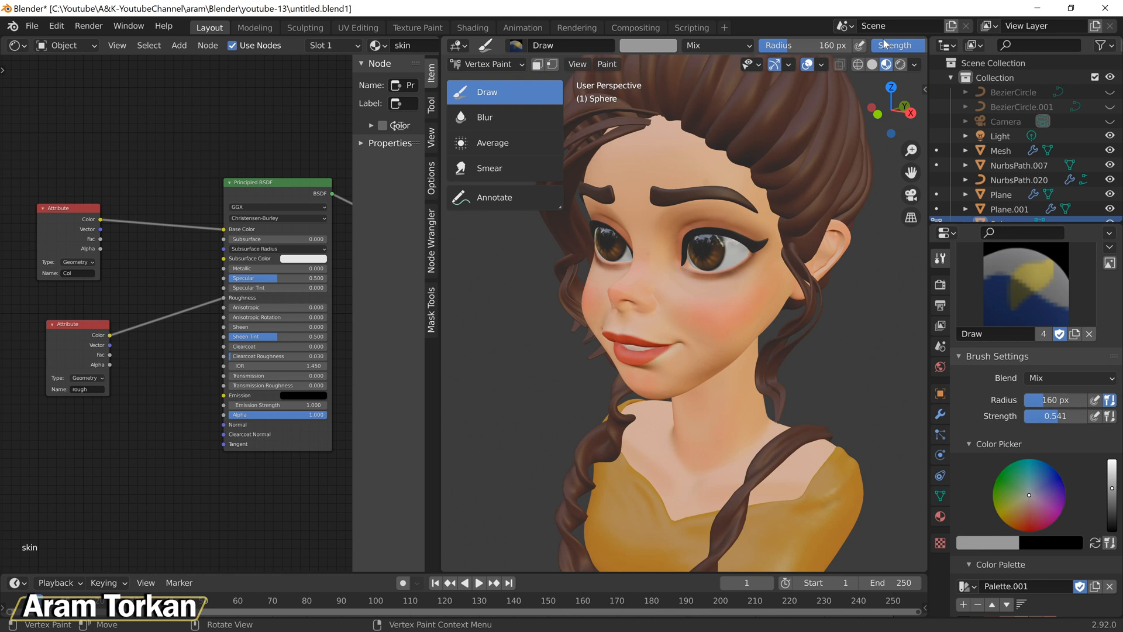
pyautogui.moveTo(921, 47); pyautogui.dragTo(904, 47)
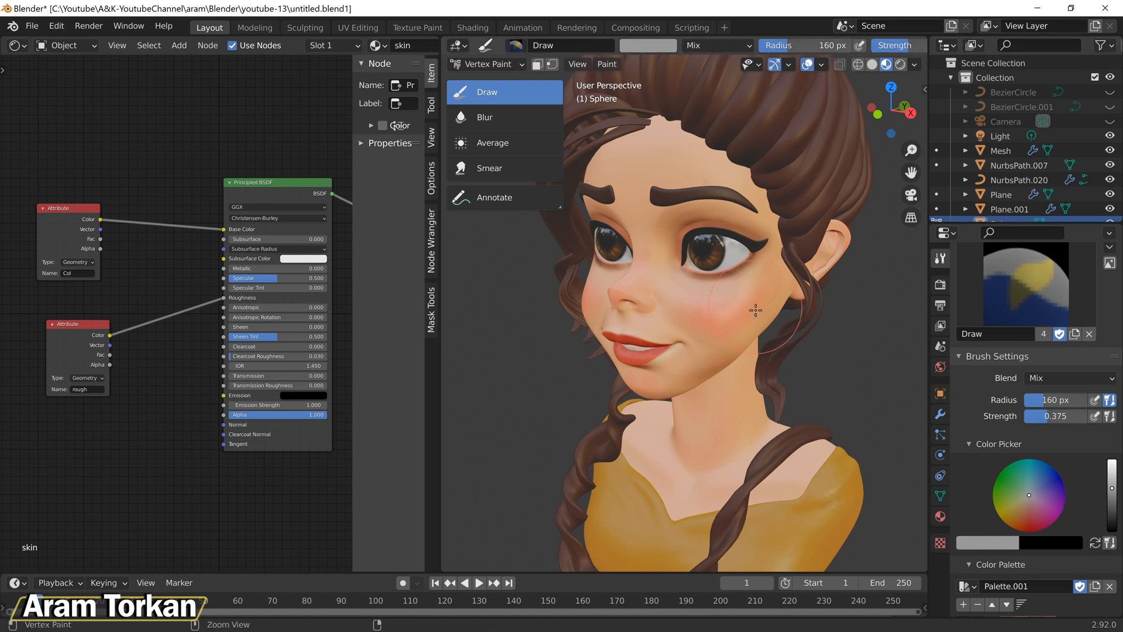
# Step: Paint the grey over the cheek area on the rough layer with the Draw brush
pyautogui.scroll(2, 754, 304)
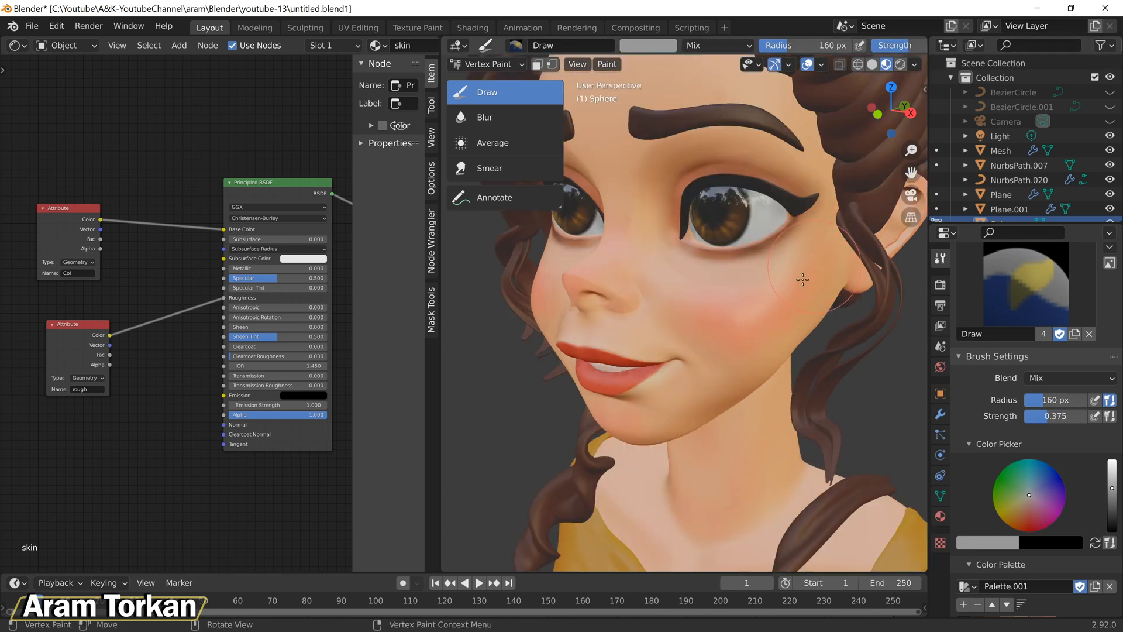
pyautogui.moveTo(746, 355)
pyautogui.mouseDown(button='middle')
pyautogui.moveTo(681, 285)
pyautogui.moveTo(662, 282)
pyautogui.moveTo(676, 322)
pyautogui.moveTo(732, 321)
pyautogui.mouseUp(button='middle')
pyautogui.scroll(4, 732, 322)
pyautogui.click(494, 118)
pyautogui.click(494, 94)
pyautogui.scroll(-4, 771, 242)
pyautogui.moveTo(771, 242)
pyautogui.mouseDown(button='middle')
pyautogui.moveTo(804, 258)
pyautogui.moveTo(817, 288)
pyautogui.mouseUp(button='middle')
pyautogui.scroll(4, 817, 288)
# Step: Paint the nose on the rough layer, setting the Draw brush strength to 0.217 and then 0.363
pyautogui.moveTo(912, 46); pyautogui.dragTo(896, 46)
pyautogui.scroll(3, 714, 275)
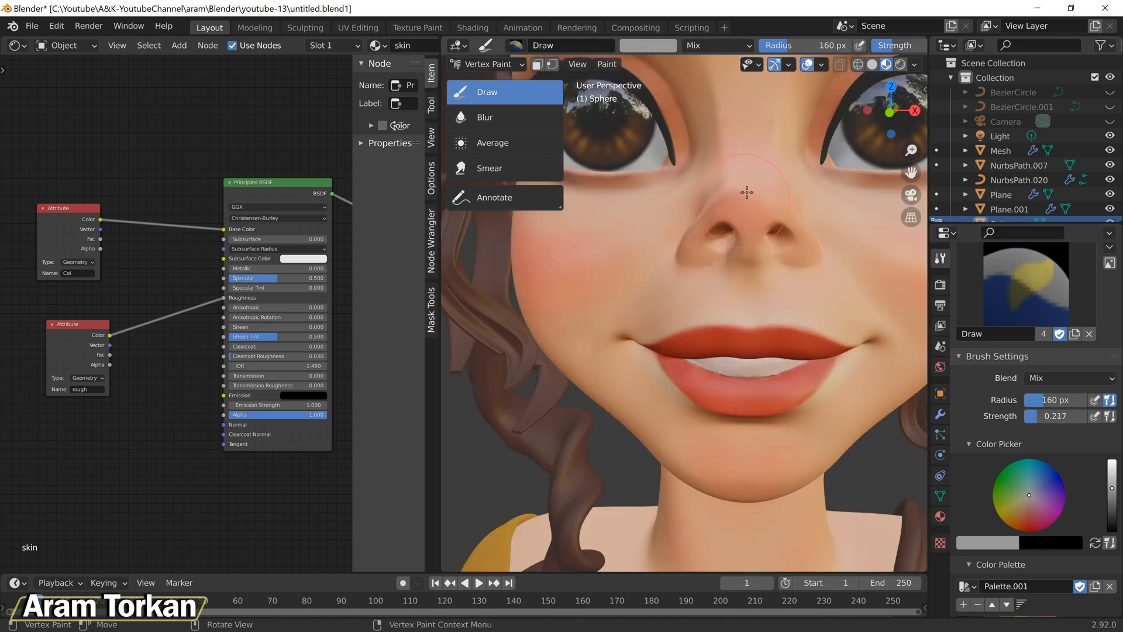
pyautogui.moveTo(755, 208); pyautogui.dragTo(759, 307, button='middle')
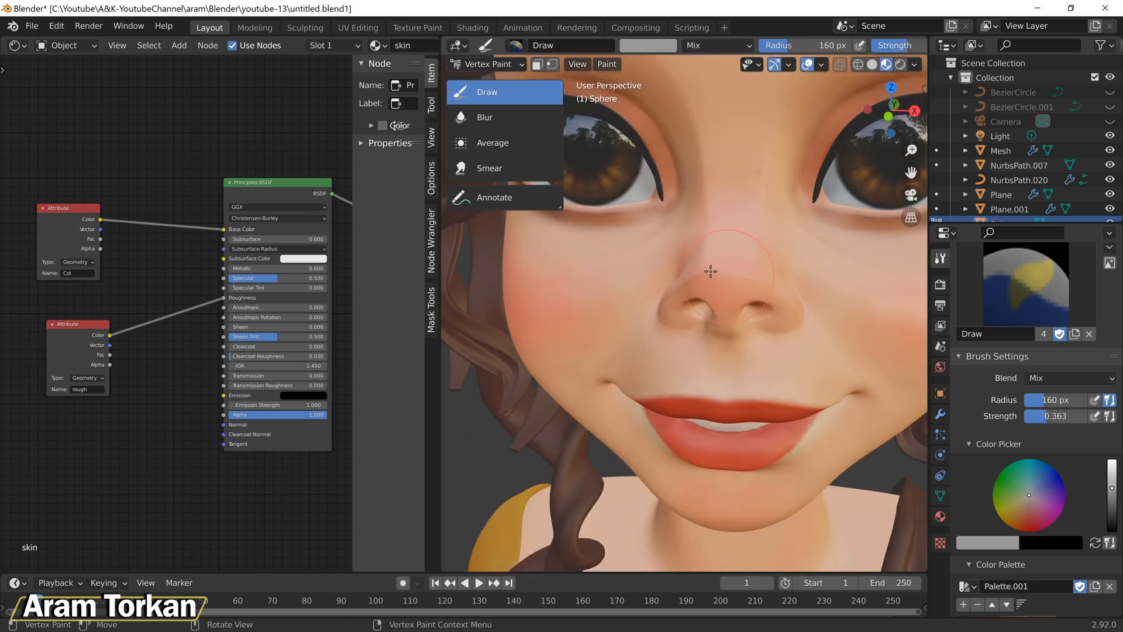
pyautogui.scroll(-4, 747, 140)
pyautogui.moveTo(747, 139)
pyautogui.mouseDown(button='middle')
pyautogui.moveTo(647, 238)
pyautogui.moveTo(679, 206)
pyautogui.mouseUp(button='middle')
pyautogui.scroll(5, 679, 205)
# Step: Reduce the brush radius to 91 px and paint grey over the nose and chin on the rough layer
pyautogui.press('f')
pyautogui.click(658, 202)
pyautogui.scroll(-5, 672, 116)
pyautogui.moveTo(702, 269); pyautogui.dragTo(802, 345, button='middle')
pyautogui.scroll(1, 759, 201)
pyautogui.scroll(1, 738, 163)
pyautogui.scroll(-3, 766, 275)
pyautogui.scroll(3, 832, 326)
pyautogui.scroll(-4, 876, 314)
pyautogui.scroll(4, 700, 437)
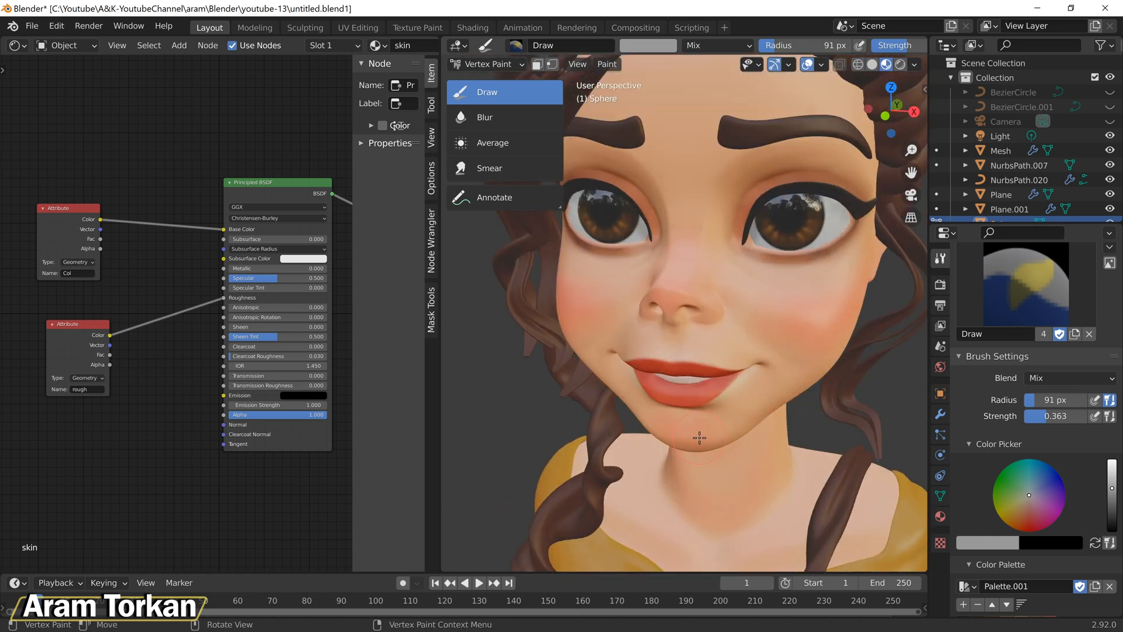
pyautogui.moveTo(702, 433); pyautogui.dragTo(737, 392, button='middle')
# Step: Raise the brush strength to 0.725 and paint the lips glossier on the rough layer
pyautogui.moveTo(1050, 416); pyautogui.dragTo(1064, 416)
pyautogui.moveTo(839, 327); pyautogui.dragTo(688, 357)
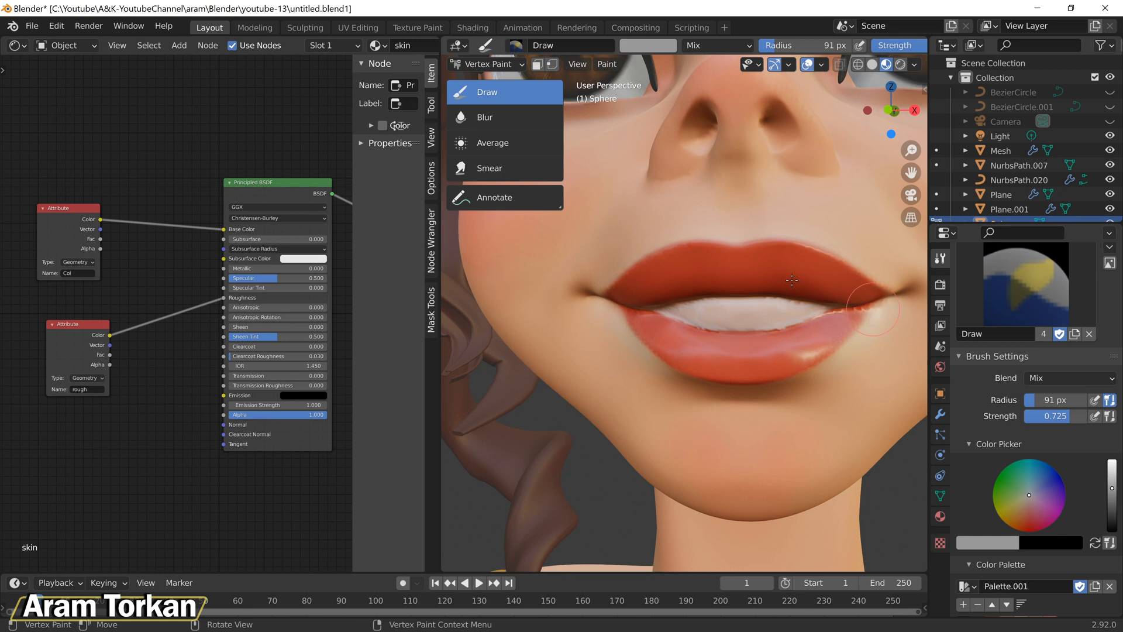
pyautogui.scroll(-6, 838, 321)
pyautogui.moveTo(807, 339); pyautogui.dragTo(710, 305, button='middle')
pyautogui.scroll(4, 708, 261)
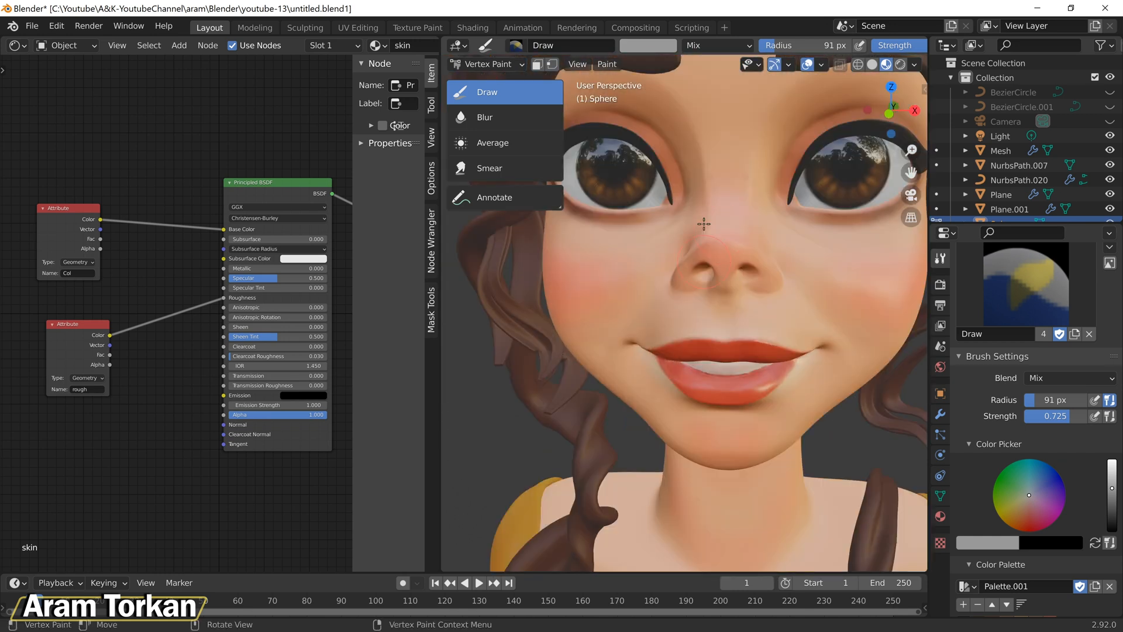
# Step: Lower the Draw brush strength to 0.362 and check the face's skin shine from several angles
pyautogui.scroll(-4, 726, 267)
pyautogui.moveTo(726, 267)
pyautogui.mouseDown(button='middle')
pyautogui.moveTo(825, 316)
pyautogui.moveTo(749, 316)
pyautogui.moveTo(819, 310)
pyautogui.mouseUp(button='middle')
pyautogui.scroll(4, 749, 316)
pyautogui.moveTo(1067, 416); pyautogui.dragTo(1038, 416)
pyautogui.scroll(-4, 856, 454)
pyautogui.moveTo(855, 454)
pyautogui.mouseDown(button='middle')
pyautogui.moveTo(883, 389)
pyautogui.moveTo(869, 453)
pyautogui.mouseUp(button='middle')
pyautogui.moveTo(1042, 421); pyautogui.dragTo(1050, 421)
pyautogui.scroll(-2, 779, 390)
pyautogui.moveTo(842, 378); pyautogui.dragTo(820, 387, button='middle')
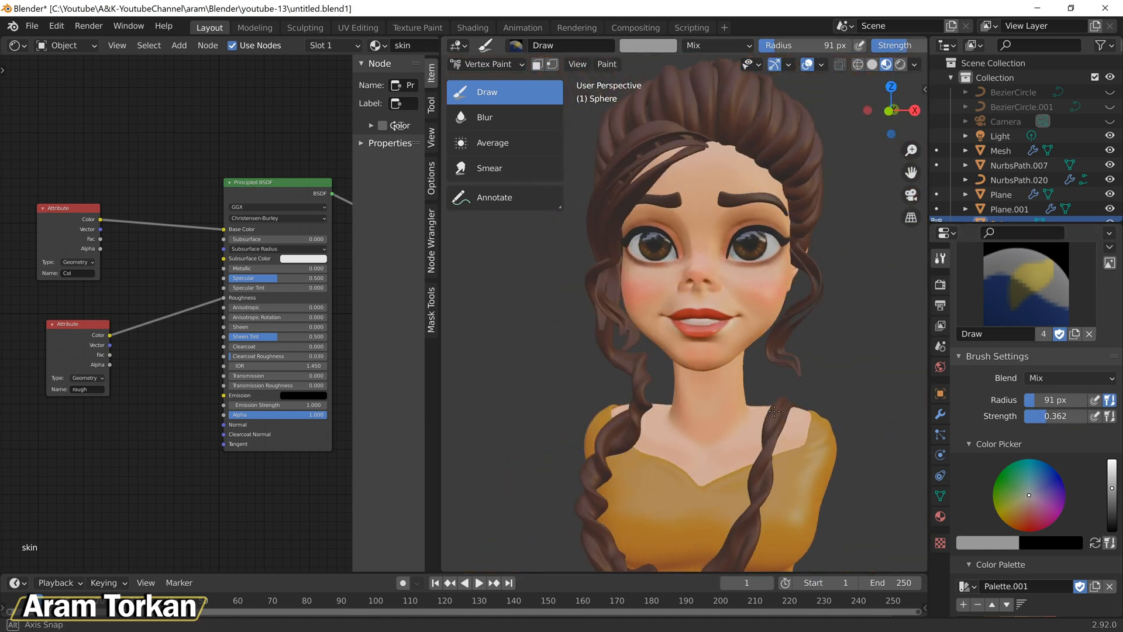
# Step: Set the brush strength to 1.000 and radius to 47 px, and paint the lower eyelid rim glossy on the rough layer
pyautogui.scroll(4, 699, 330)
pyautogui.moveTo(843, 351); pyautogui.dragTo(806, 398, button='middle')
pyautogui.scroll(6, 747, 336)
pyautogui.moveTo(1050, 416); pyautogui.dragTo(1089, 416)
pyautogui.press('f')
pyautogui.click(850, 240)
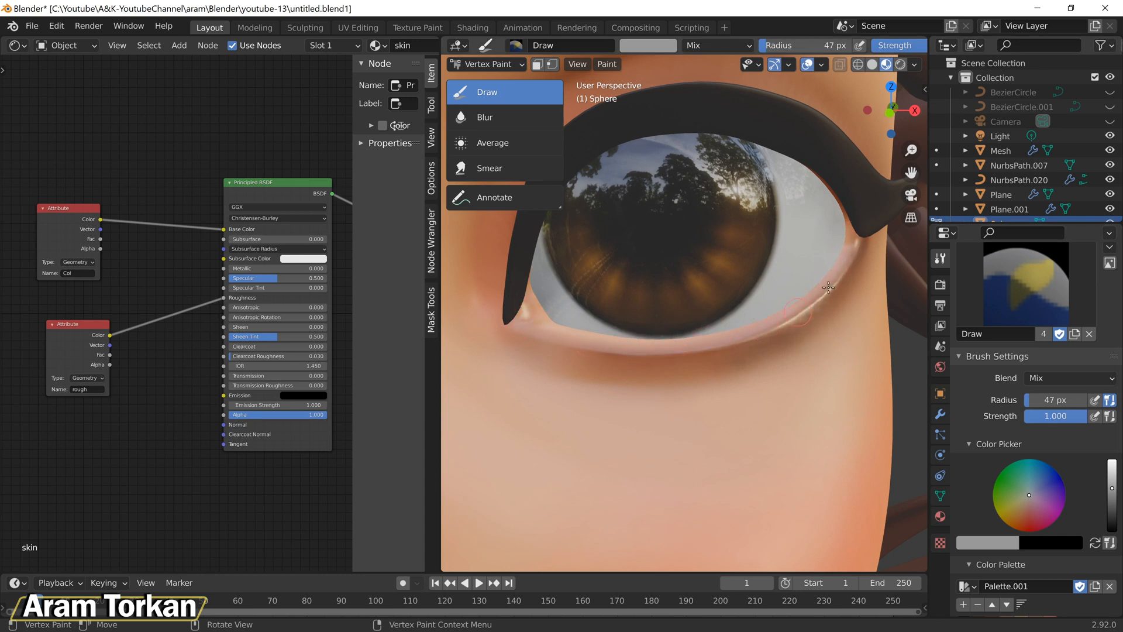
pyautogui.scroll(-9, 718, 353)
# Step: Lighten the Draw brush colour to near-white and paint the skin above the eye on the rough layer
pyautogui.moveTo(1112, 488); pyautogui.dragTo(1111, 464)
pyautogui.moveTo(760, 351); pyautogui.dragTo(749, 333, button='middle')
pyautogui.scroll(5, 675, 327)
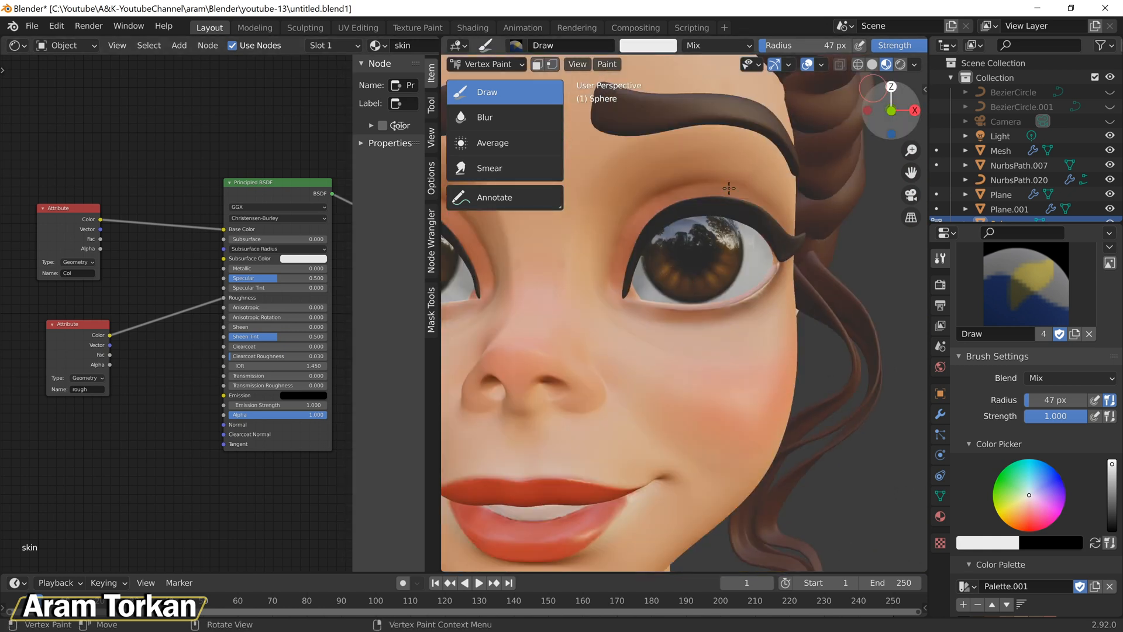
# Step: Darken the Draw brush colour to grey again and adjust the brush strength
pyautogui.click(657, 46)
pyautogui.moveTo(747, 70); pyautogui.dragTo(747, 101)
pyautogui.hotkey('shift', 'f')
pyautogui.click(617, 289)
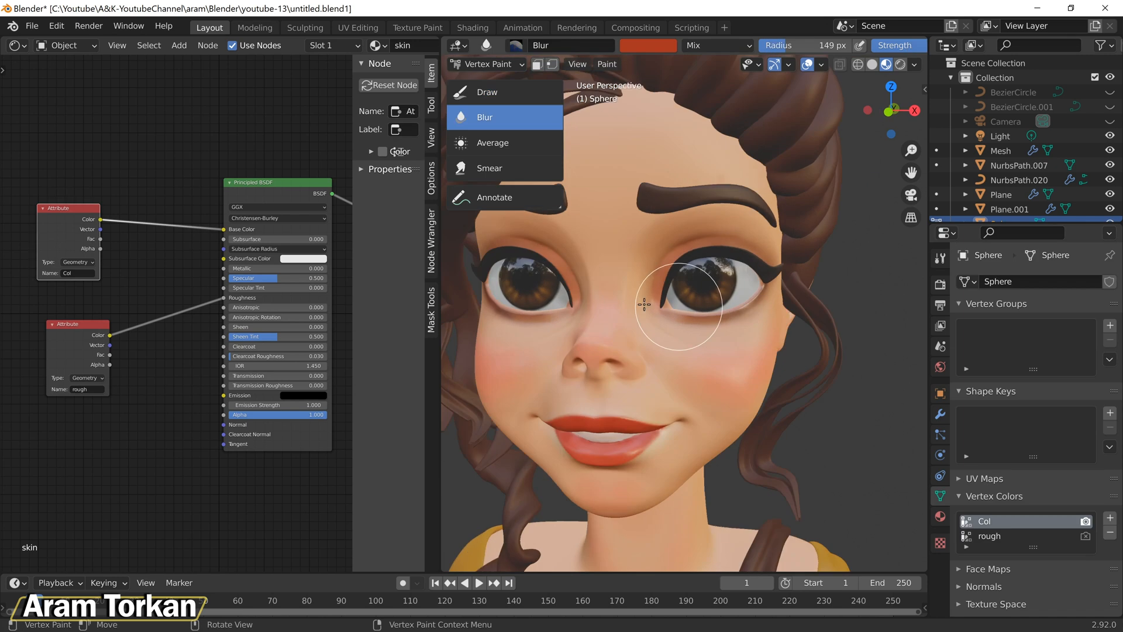
# Step: Return the bust from Vertex Paint to Object Mode and view the finished character as a whole
pyautogui.click(497, 67)
pyautogui.click(498, 84)
pyautogui.scroll(-7, 678, 233)
pyautogui.moveTo(754, 310)
pyautogui.mouseDown(button='middle')
pyautogui.moveTo(770, 325)
pyautogui.moveTo(801, 310)
pyautogui.mouseUp(button='middle')
pyautogui.click(771, 325)
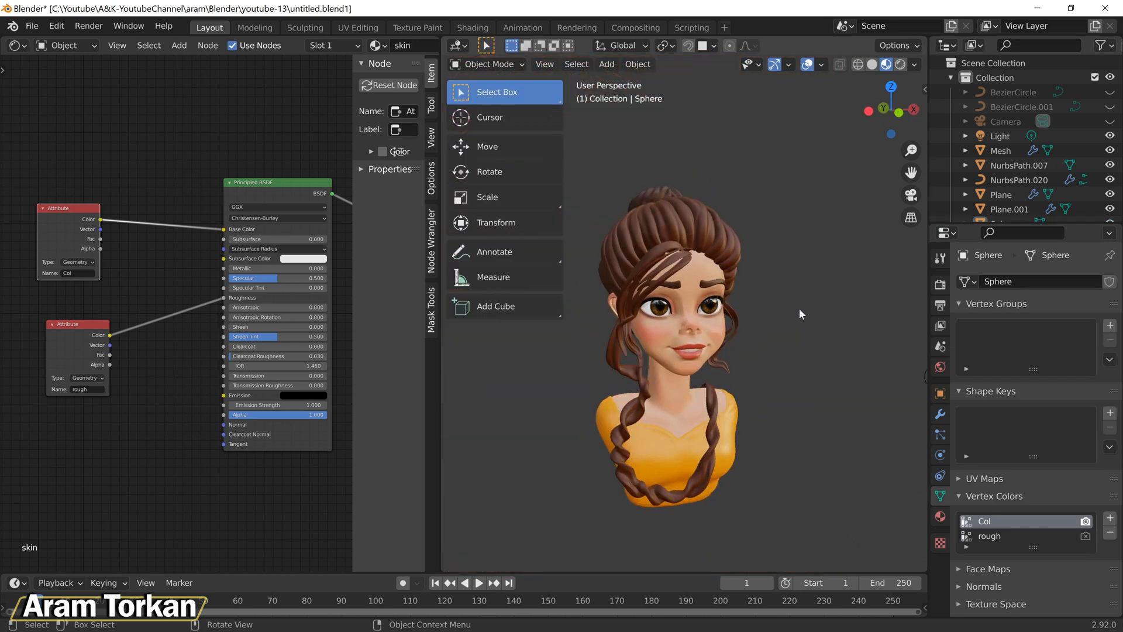
pyautogui.moveTo(807, 396); pyautogui.dragTo(743, 384, button='middle')
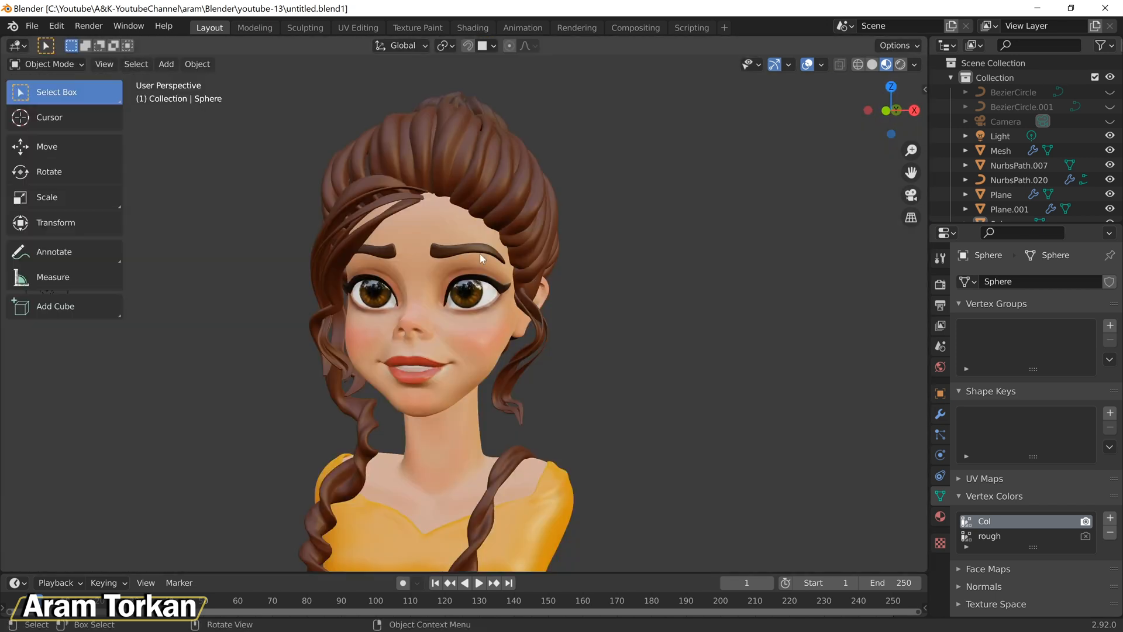
pyautogui.scroll(-3, 503, 263)
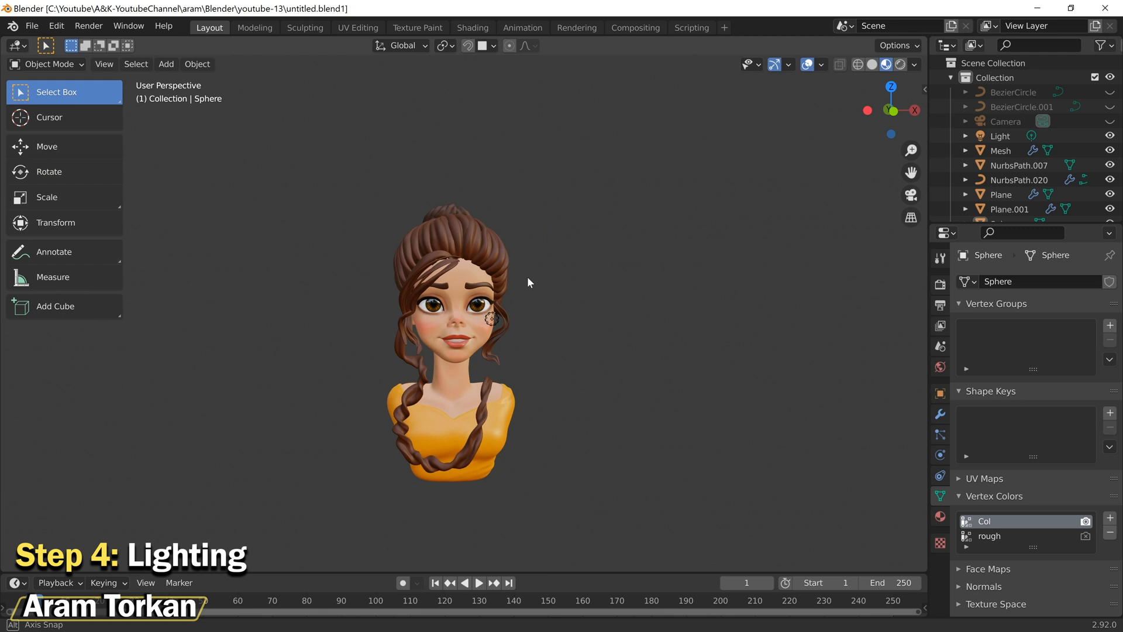
# Step: Align the viewport to the front view and add an Area light to the scene
pyautogui.press('`')
pyautogui.click(619, 150)
pyautogui.moveTo(523, 334); pyautogui.dragTo(667, 333, button='middle')
pyautogui.press('`')
pyautogui.click(627, 299)
pyautogui.hotkey('shift', 'a')
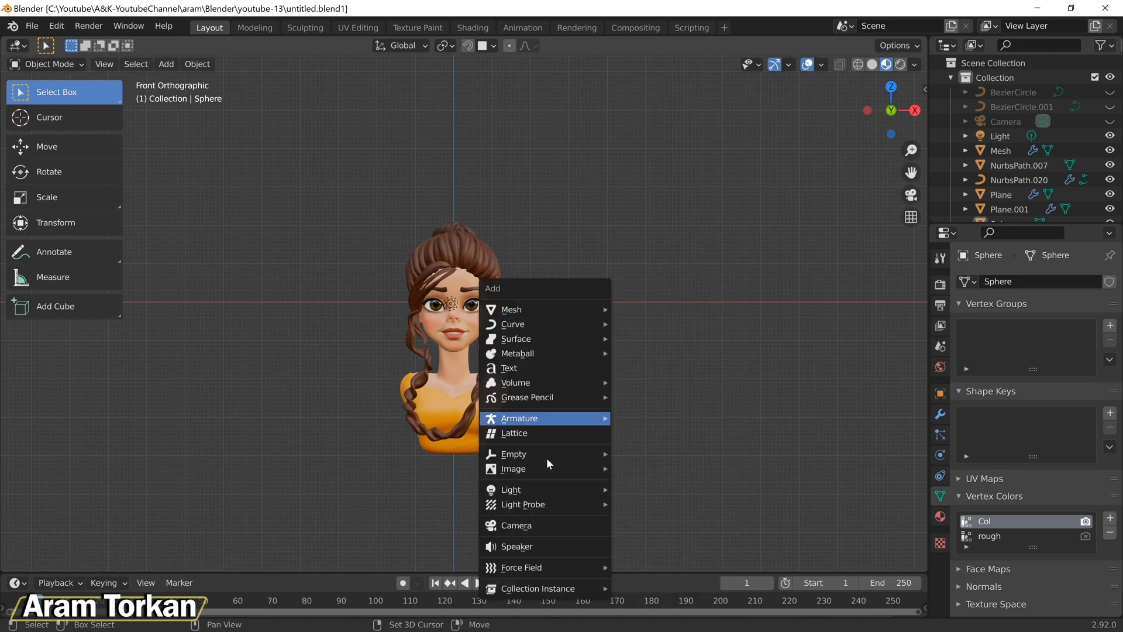
pyautogui.moveTo(515, 490)
pyautogui.click(644, 538)
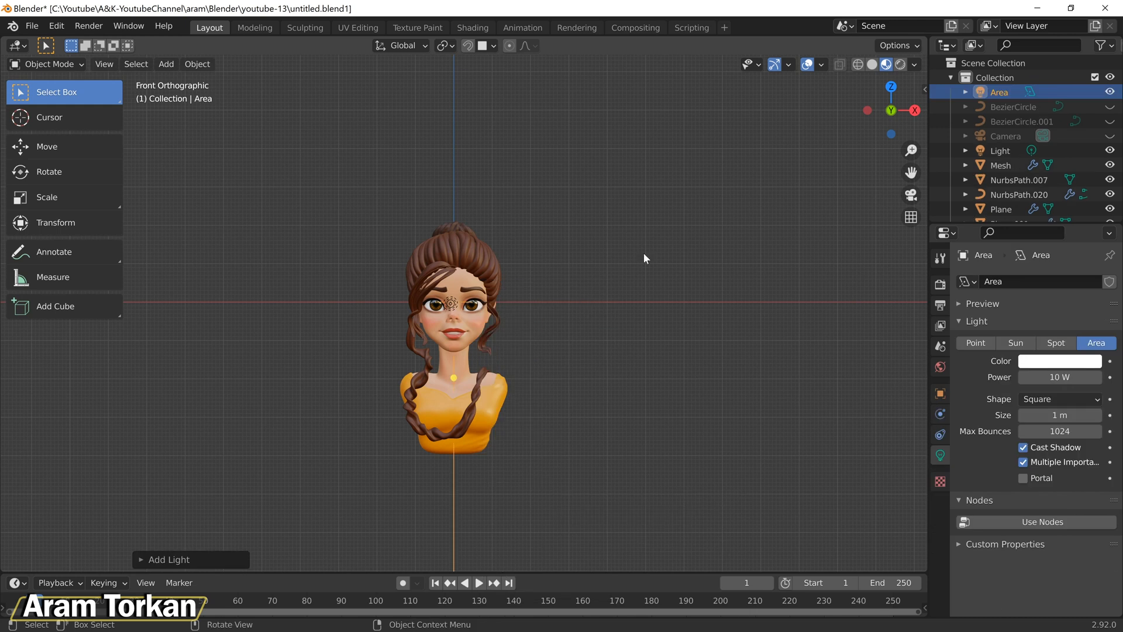
# Step: Move the area light above the character's head in side view and enlarge it to 1.15 m, checking from the top view
pyautogui.press('KP_3')
pyautogui.press('g')
pyautogui.click(471, 107)
pyautogui.press('s')
pyautogui.click(490, 109)
pyautogui.press('`')
pyautogui.click(603, 82)
pyautogui.moveTo(510, 273); pyautogui.dragTo(544, 276)
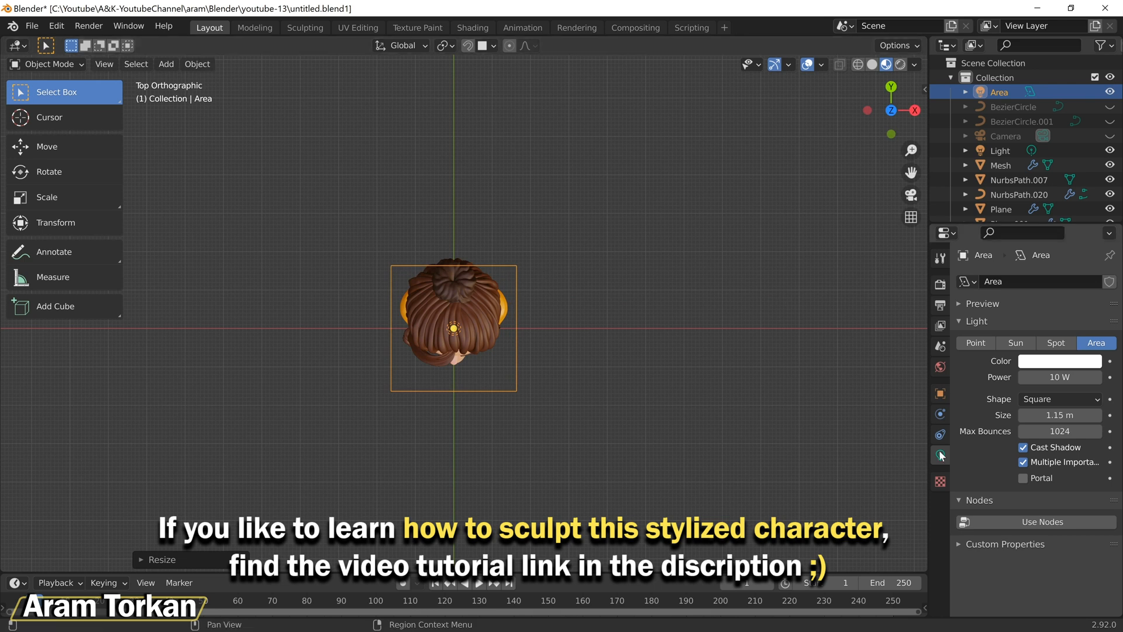
# Step: Change the area light's shape to Rectangle, size it 2.26 m by 1.17 m and set its power to 30.8 W
pyautogui.click(1060, 399)
pyautogui.click(1047, 434)
pyautogui.moveTo(517, 316); pyautogui.dragTo(526, 264)
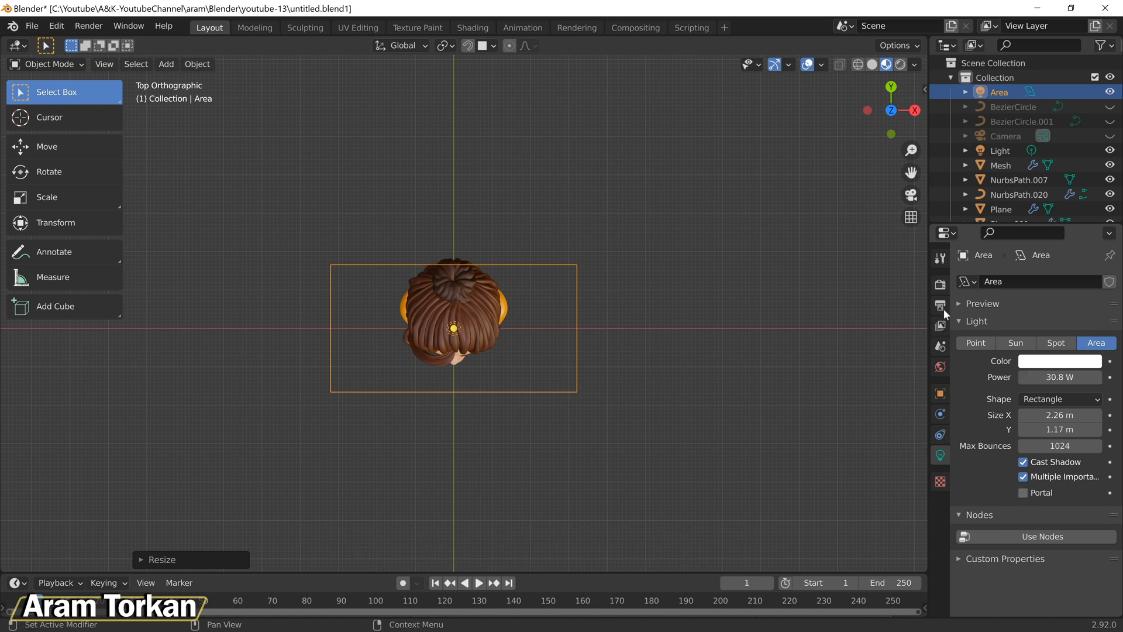
# Step: Examine the Cycles render settings, including sampling, light paths and colour management, and the scene properties
pyautogui.click(940, 258)
pyautogui.click(941, 285)
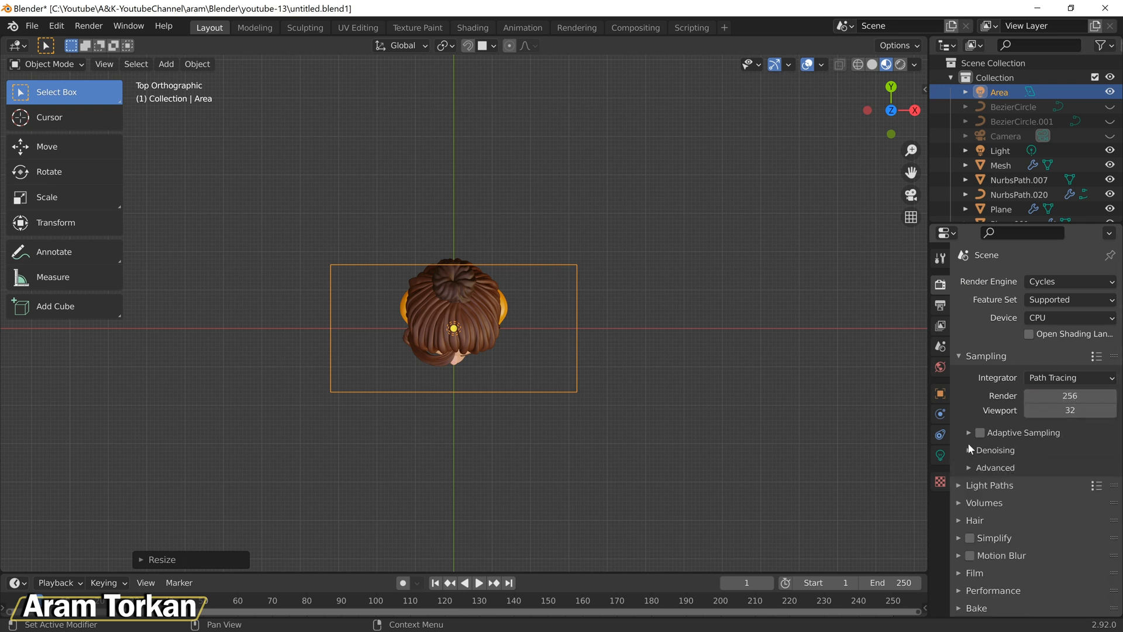
pyautogui.click(968, 466)
pyautogui.click(969, 465)
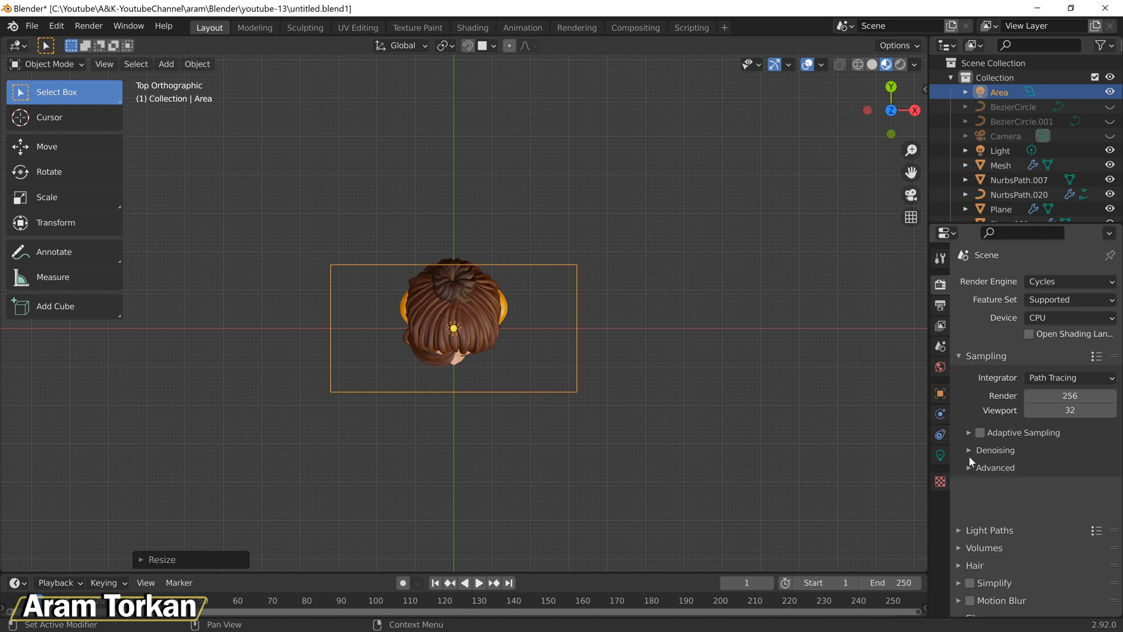
pyautogui.click(961, 356)
pyautogui.click(958, 373)
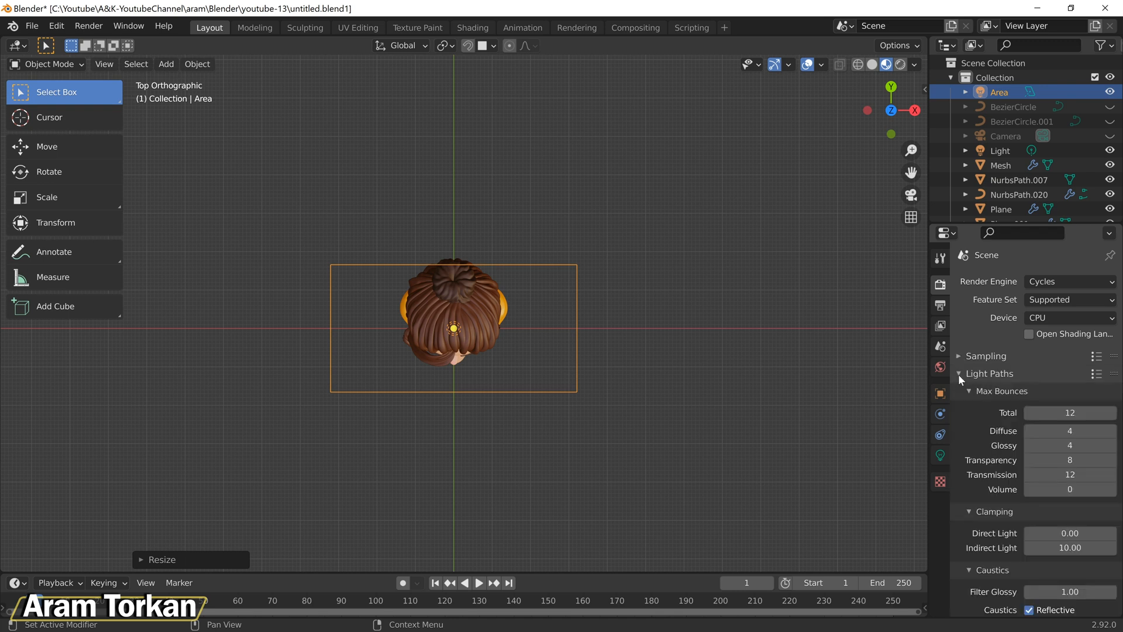
pyautogui.click(958, 374)
pyautogui.scroll(-2, 1035, 483)
pyautogui.scroll(-1, 969, 548)
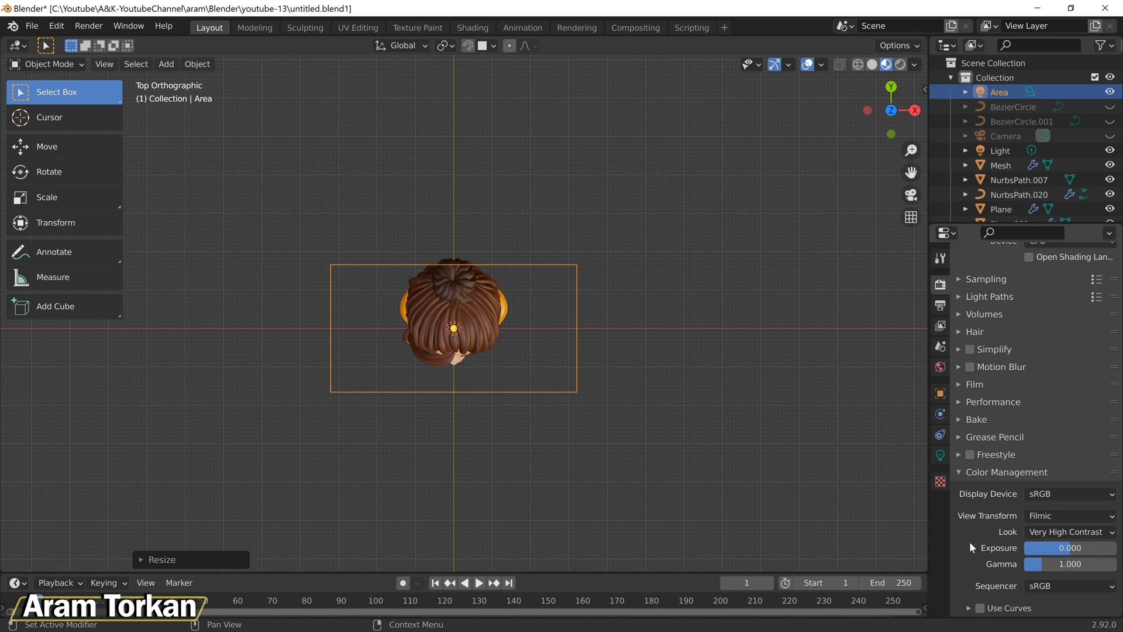
pyautogui.click(962, 473)
pyautogui.click(959, 531)
pyautogui.click(958, 530)
pyautogui.click(959, 462)
pyautogui.scroll(-1, 979, 541)
pyautogui.click(940, 347)
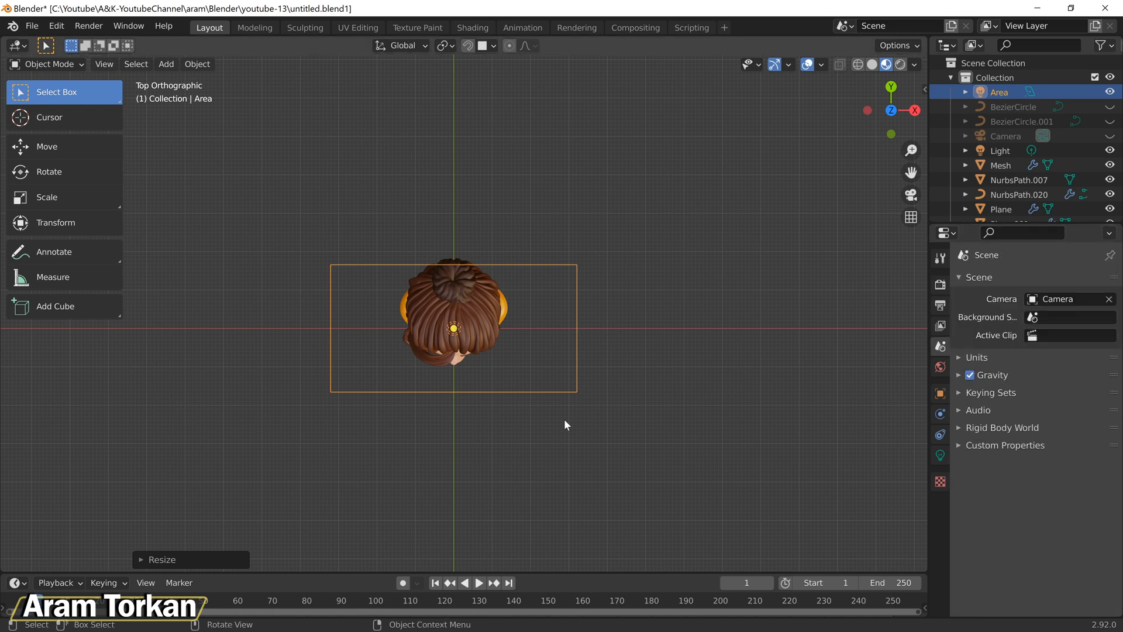
# Step: Raise the area light's power to 54.9 W and enable Scene Lights and Scene World for Material Preview shading
pyautogui.click(940, 455)
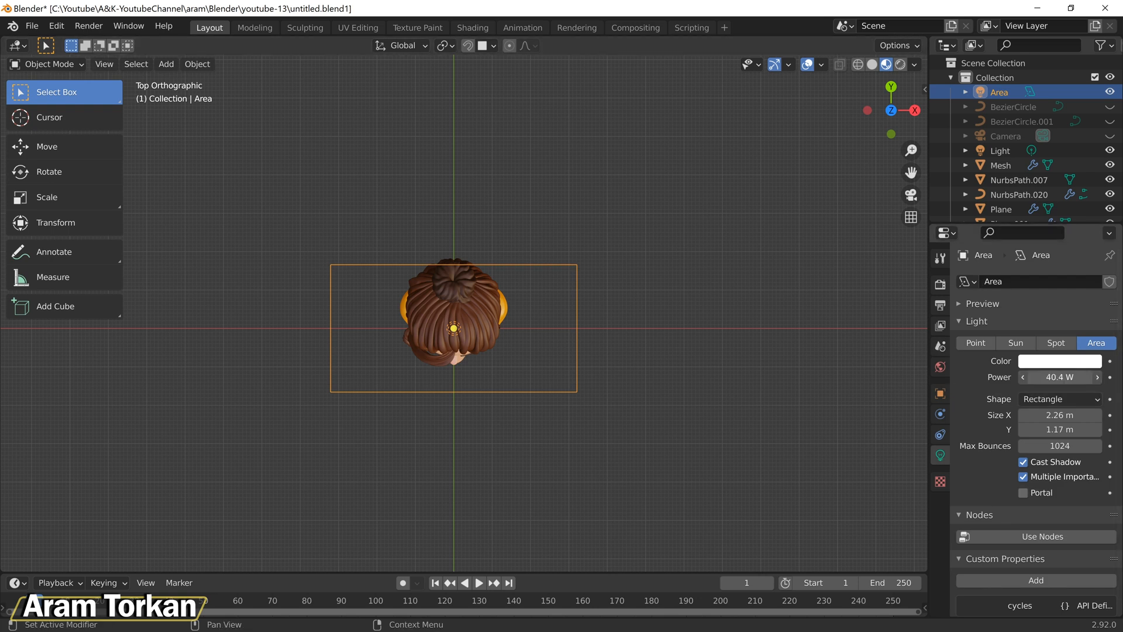
pyautogui.click(915, 65)
pyautogui.click(833, 136)
pyautogui.click(831, 152)
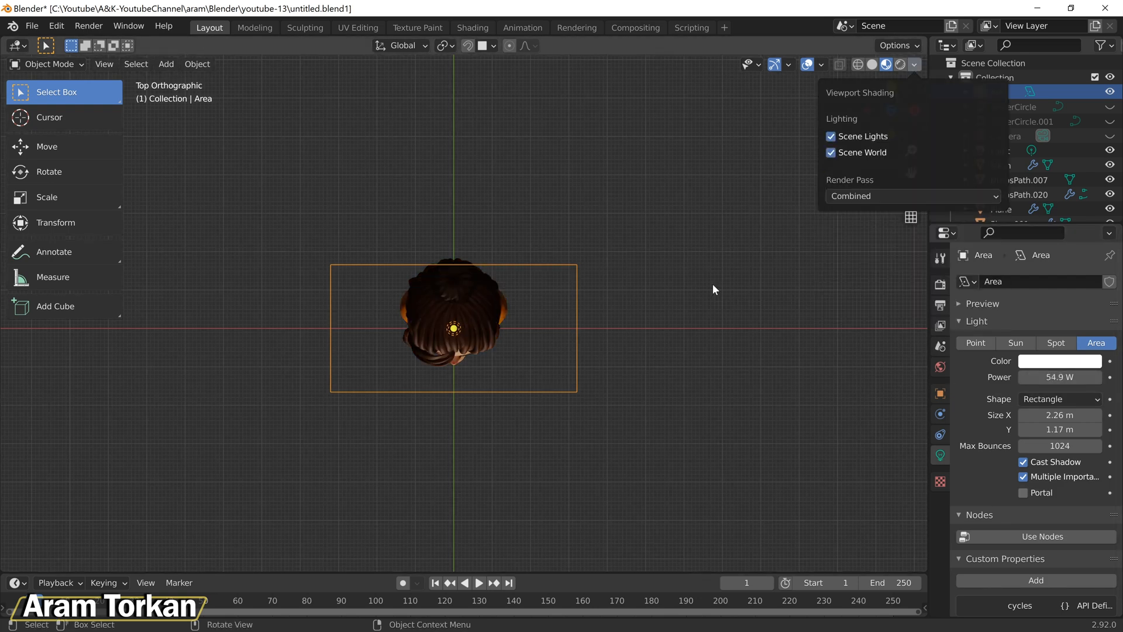
# Step: Switch the viewport to Rendered shading with Scene Lights and Scene World enabled and check the bust
pyautogui.click(901, 63)
pyautogui.click(897, 65)
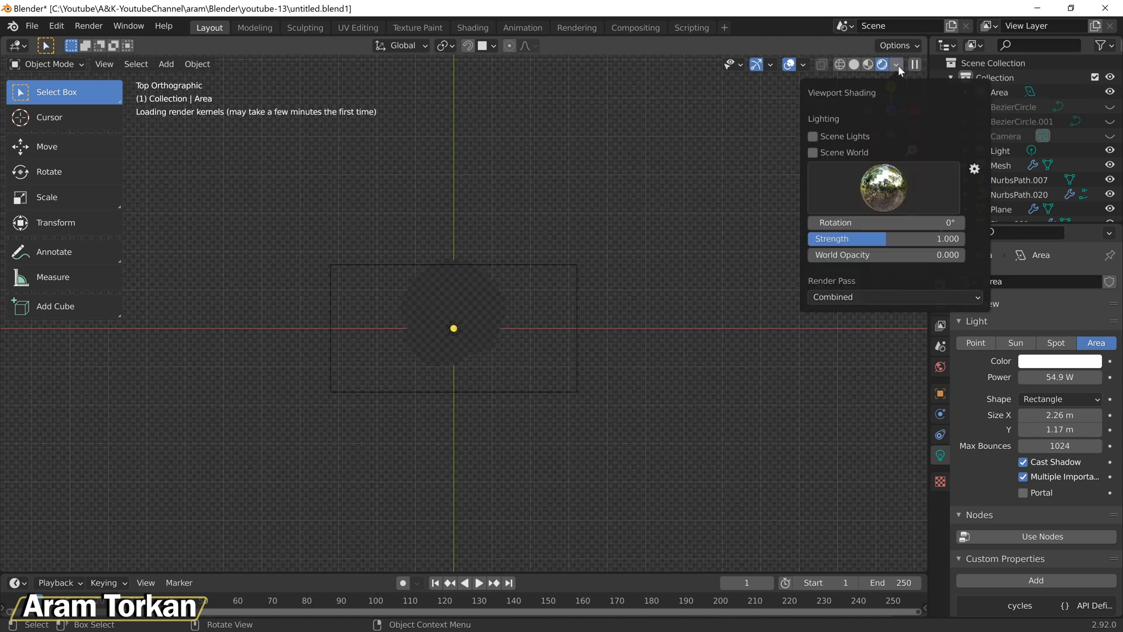
pyautogui.click(813, 136)
pyautogui.click(813, 152)
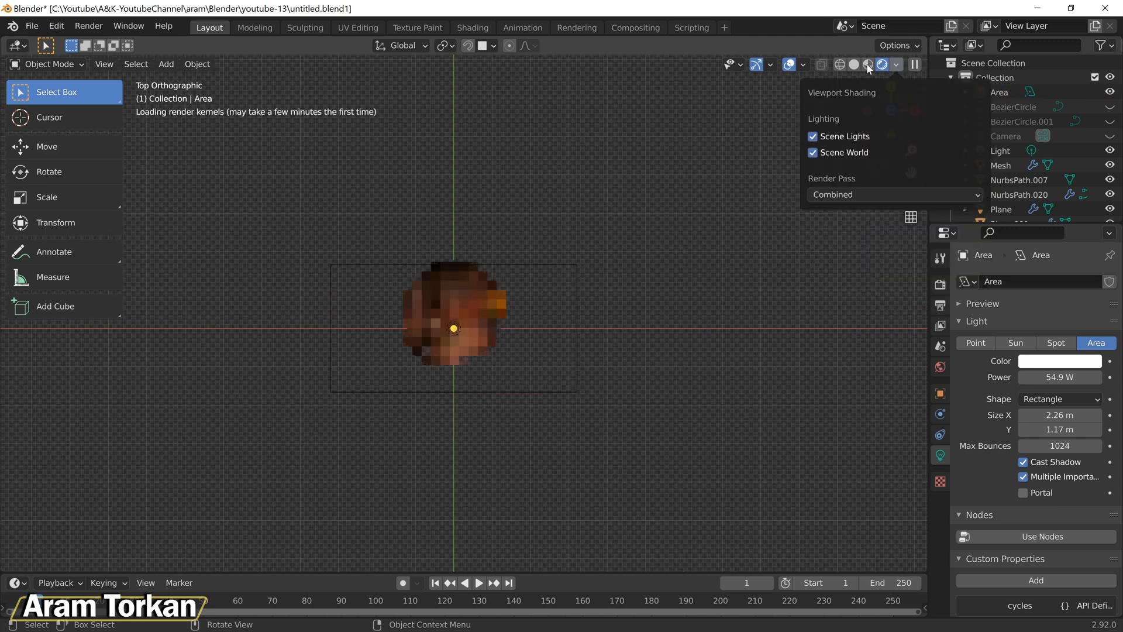
pyautogui.moveTo(610, 224); pyautogui.dragTo(574, 365, button='middle')
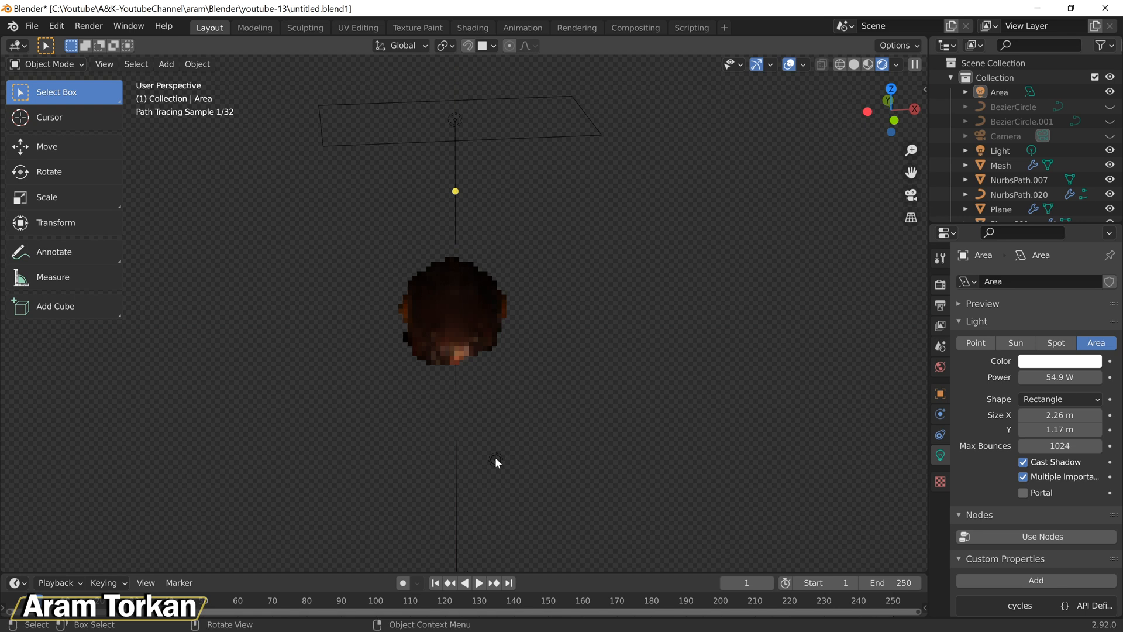
# Step: Hide the point light and return the viewport to Material Preview shading
pyautogui.click(1001, 150)
pyautogui.click(1110, 151)
pyautogui.click(868, 64)
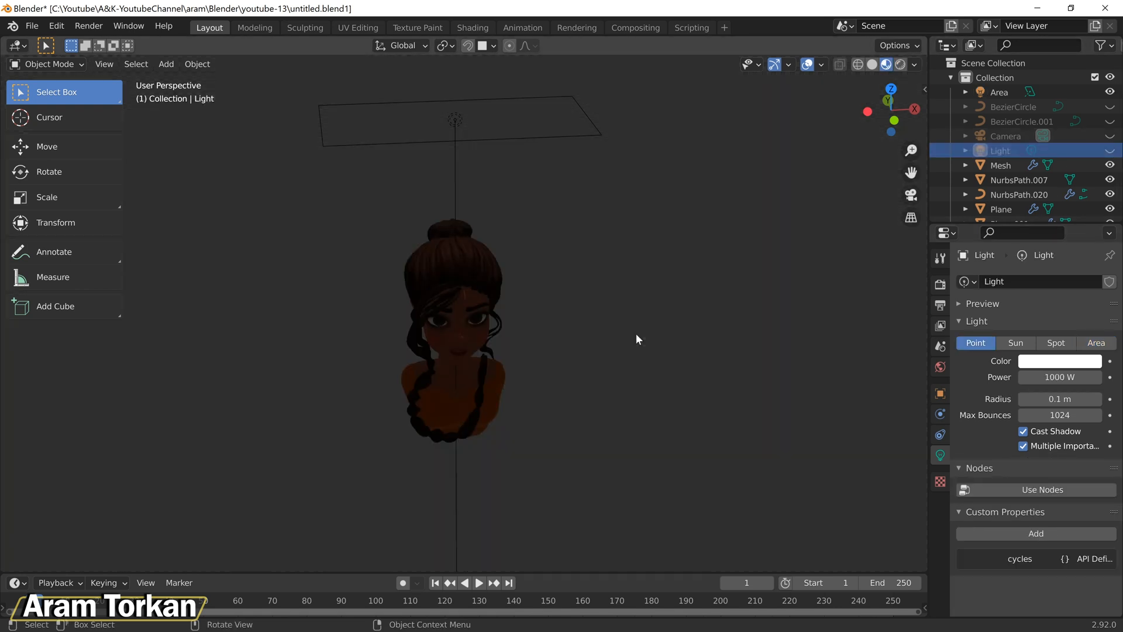
# Step: Lower the overhead area light closer to the head in front view and set its power to 184.8 W
pyautogui.click(515, 107)
pyautogui.press('`')
pyautogui.click(335, 67)
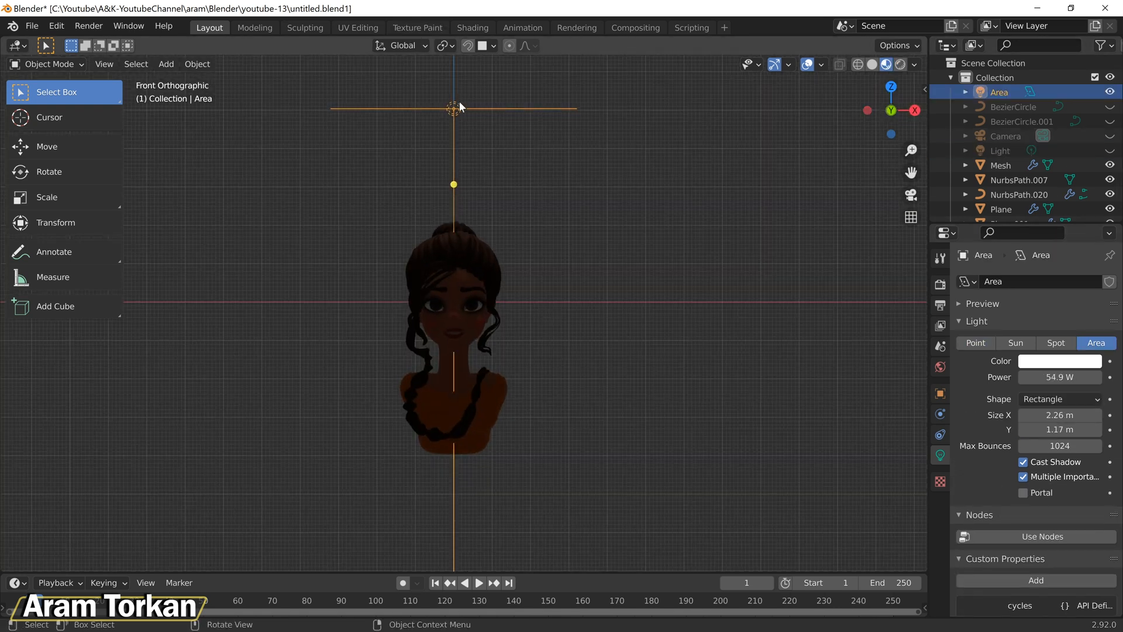
pyautogui.moveTo(459, 106); pyautogui.dragTo(459, 184)
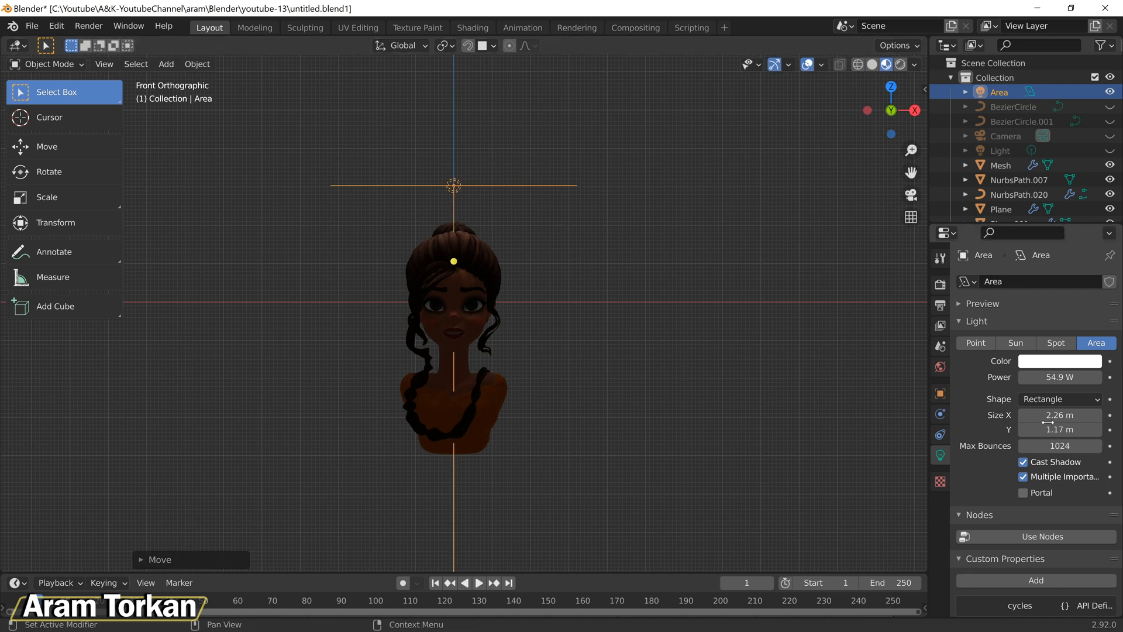
pyautogui.moveTo(1060, 377); pyautogui.dragTo(1088, 377)
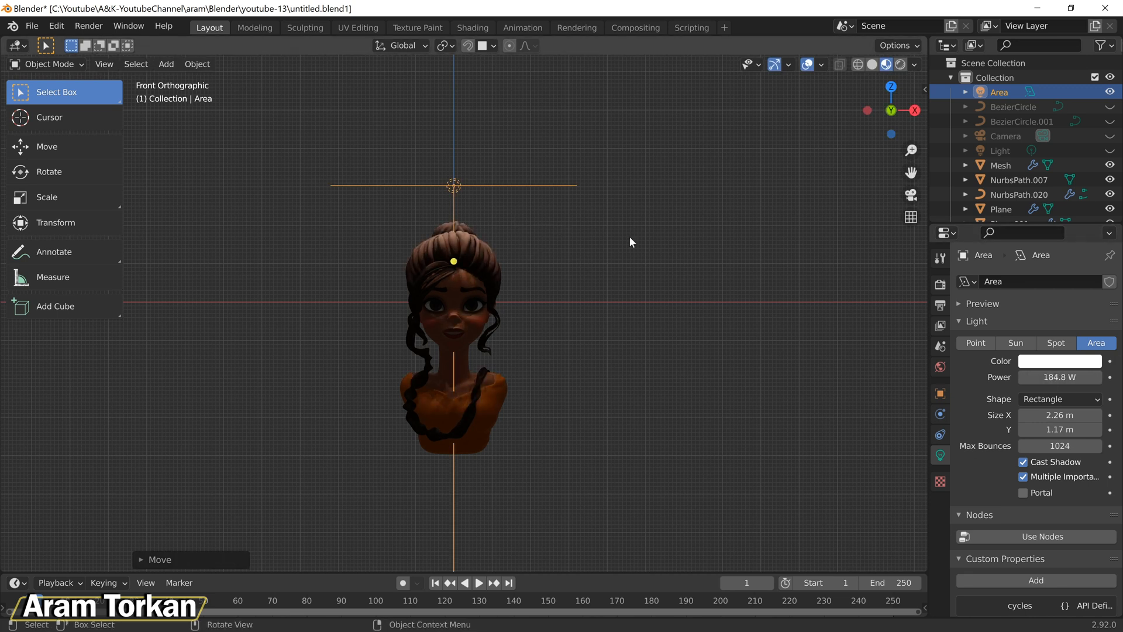
# Step: Raise the overhead area light in side view and rescale it, checking its coverage from the front and top
pyautogui.press('KP_3')
pyautogui.press('s')
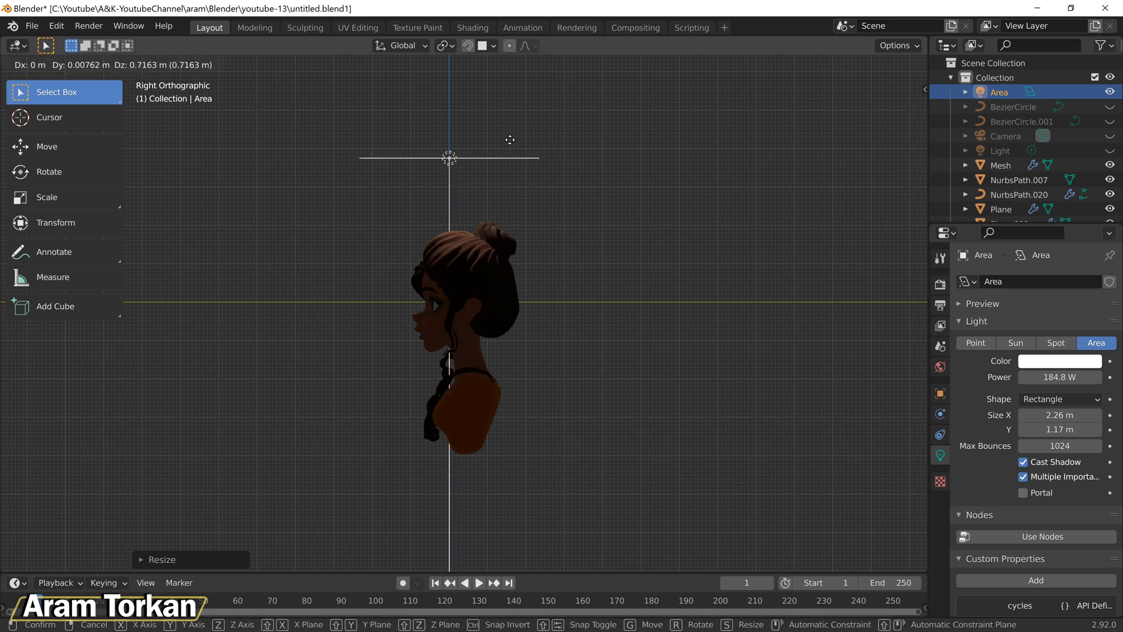
pyautogui.click(497, 148)
pyautogui.press('KP_1')
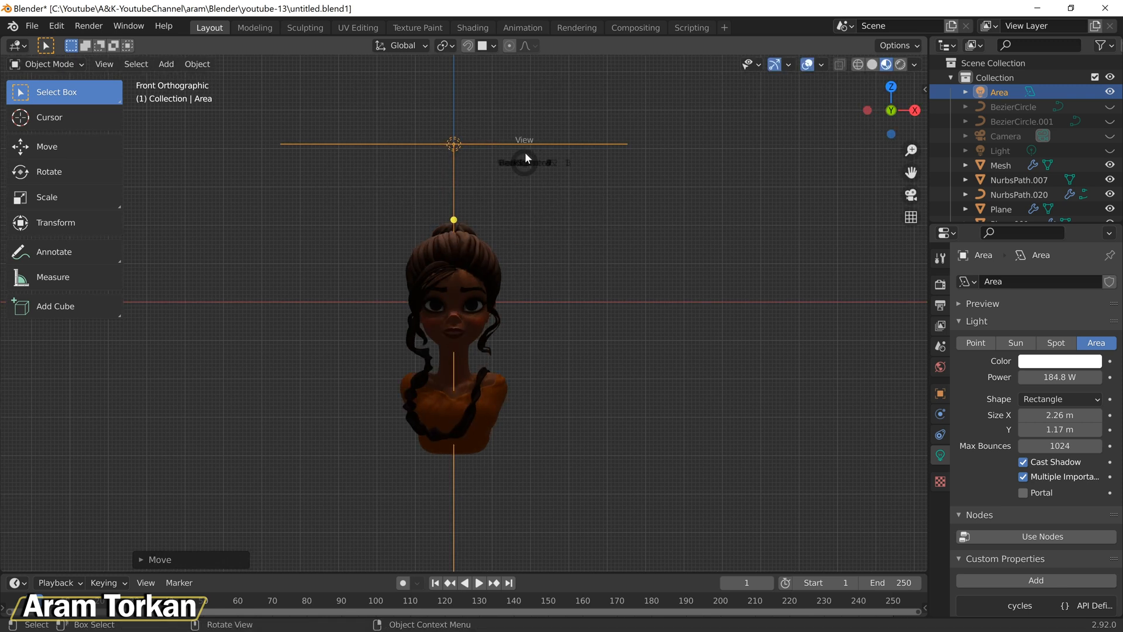
pyautogui.click(524, 114)
pyautogui.press('s')
pyautogui.click(578, 258)
pyautogui.scroll(-1, 535, 281)
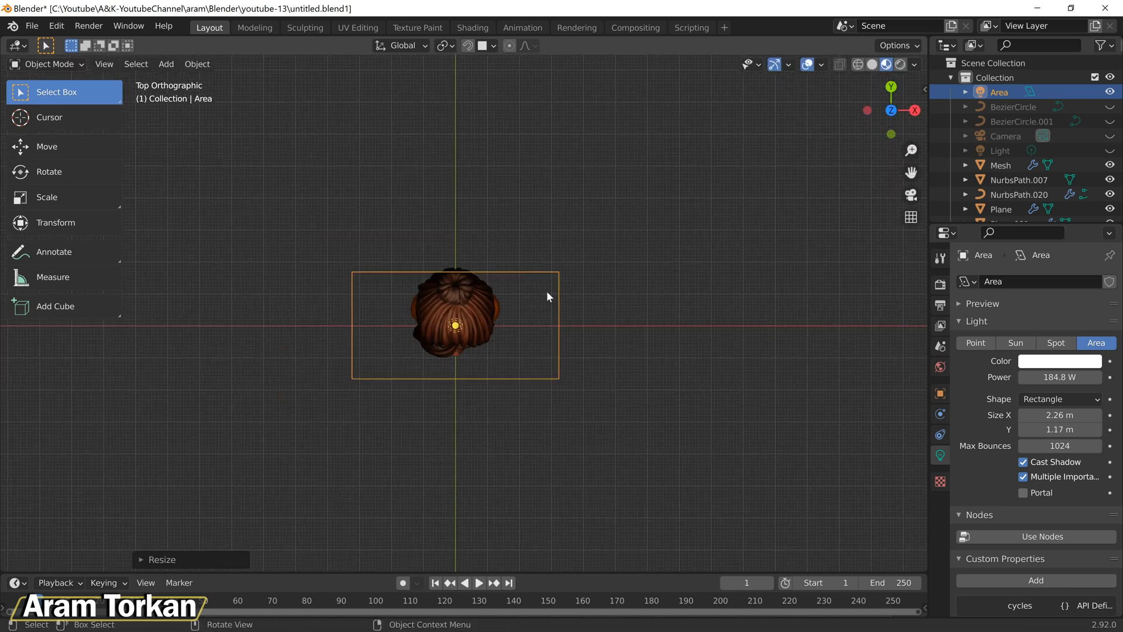
# Step: Duplicate the overhead area light to the character's front-left in top view and rotate it toward the face in side view
pyautogui.hotkey('shift', 'd')
pyautogui.click(409, 426)
pyautogui.press('r')
pyautogui.click(484, 338)
pyautogui.press('`')
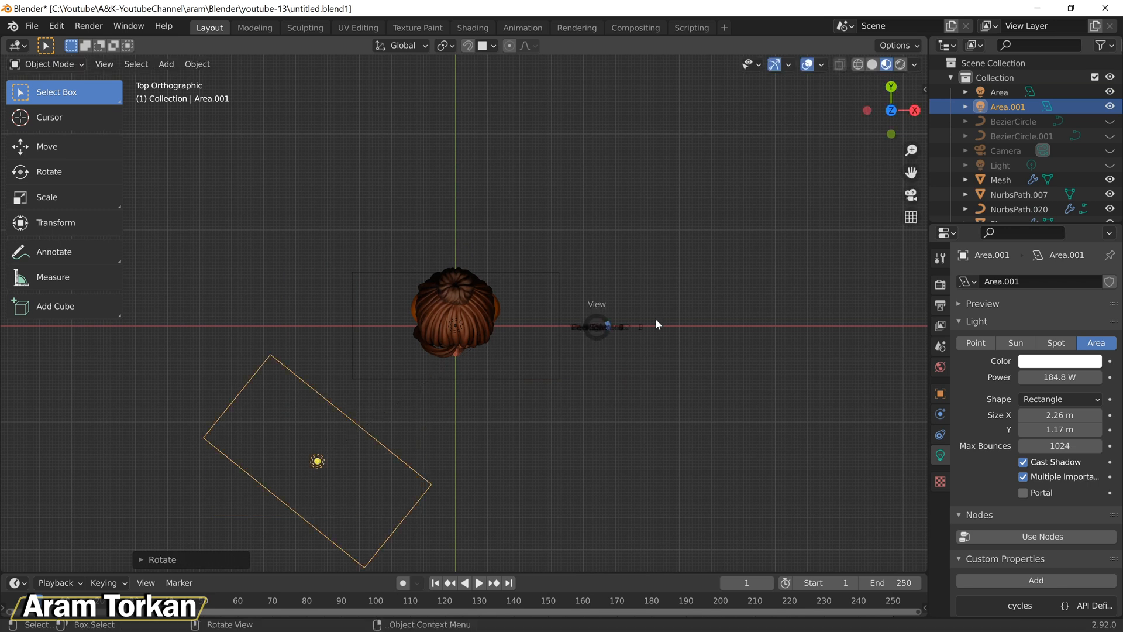
pyautogui.click(655, 319)
pyautogui.press('r')
pyautogui.click(447, 133)
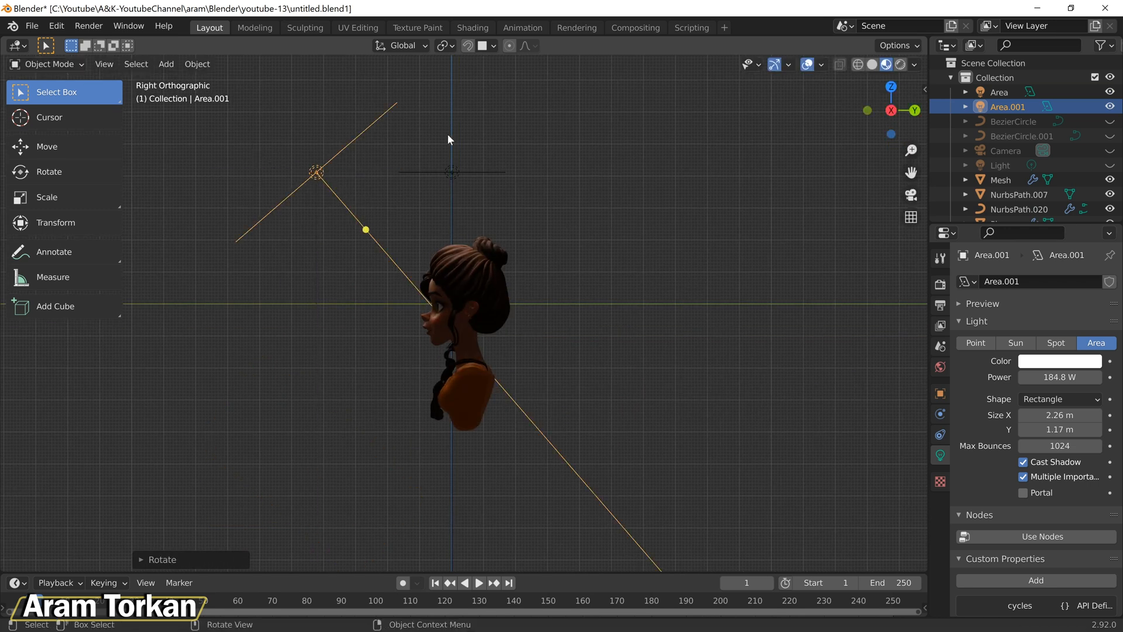
pyautogui.press('KP_7')
pyautogui.hotkey('shift', 'd')
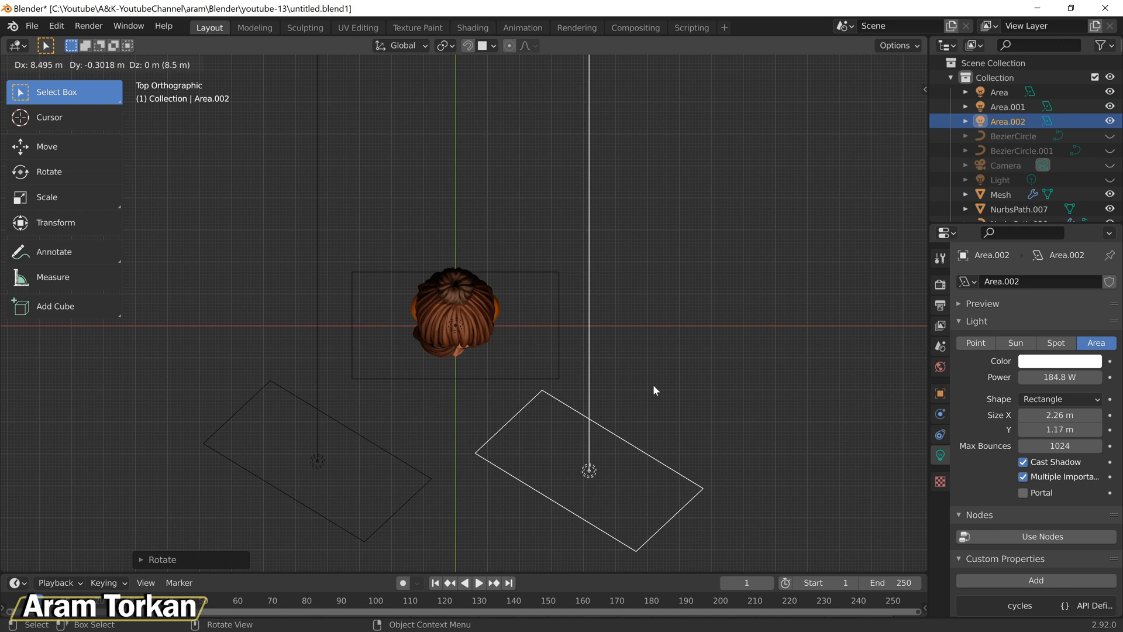
pyautogui.click(654, 390)
pyautogui.press('r')
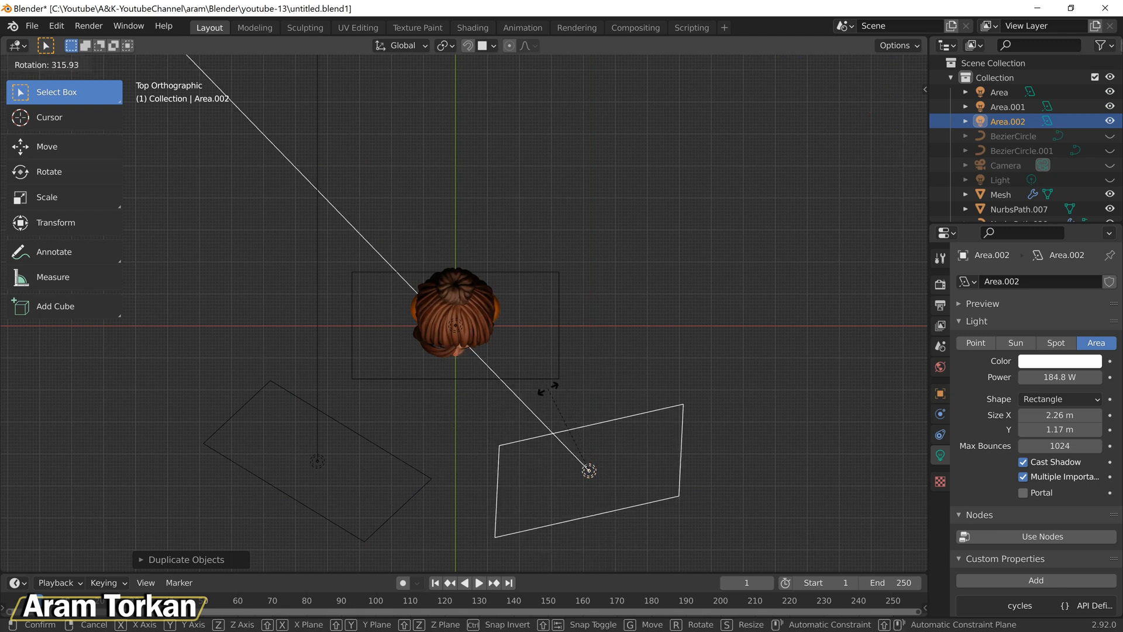
pyautogui.click(548, 387)
pyautogui.hotkey('ctrl', 'z')
pyautogui.hotkey('ctrl', 'z')
# Step: Duplicate the overhead area light to the front-right of the bust and rotate it toward the head in top view
pyautogui.click(518, 281)
pyautogui.hotkey('shift', 'd')
pyautogui.click(654, 408)
pyautogui.press('r')
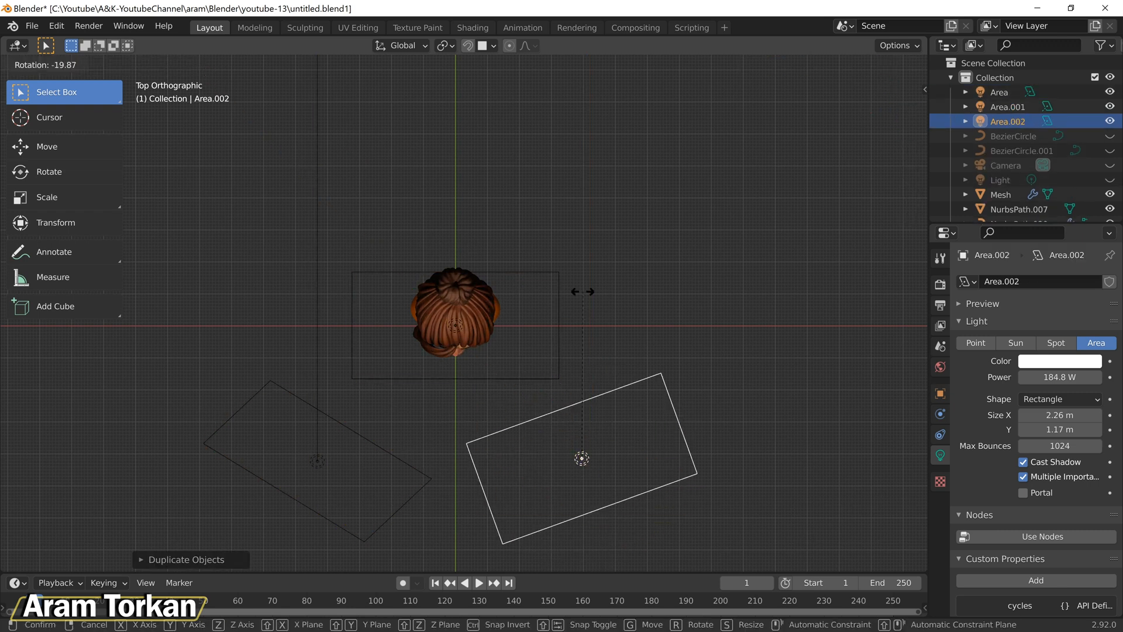
pyautogui.click(583, 291)
# Step: Tilt the front-right area light toward the face, rotating it in side and front views
pyautogui.press('`')
pyautogui.click(541, 307)
pyautogui.press('r')
pyautogui.click(734, 234)
pyautogui.press('`')
pyautogui.click(670, 146)
pyautogui.press('r')
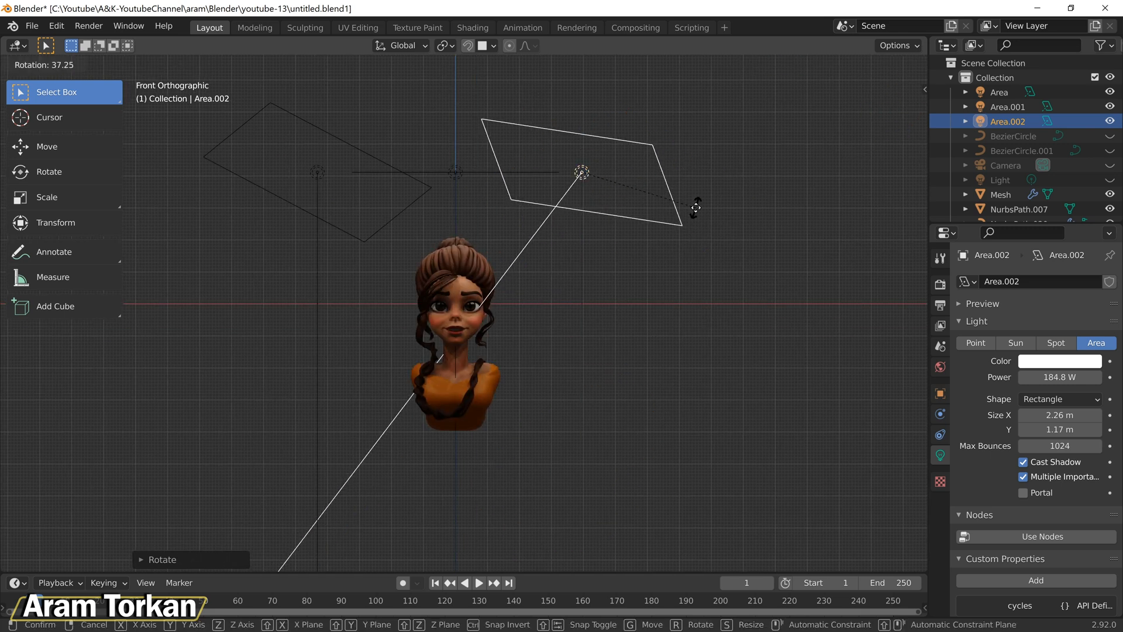
pyautogui.click(695, 208)
# Step: Rotate the front-left area light toward the face in front view
pyautogui.click(282, 109)
pyautogui.press('r')
pyautogui.click(272, 117)
# Step: Lower both front area lights in side view so they sit nearer to face height
pyautogui.moveTo(271, 117); pyautogui.dragTo(623, 254, button='middle')
pyautogui.press('`')
pyautogui.click(895, 249)
pyautogui.press('g')
pyautogui.click(335, 238)
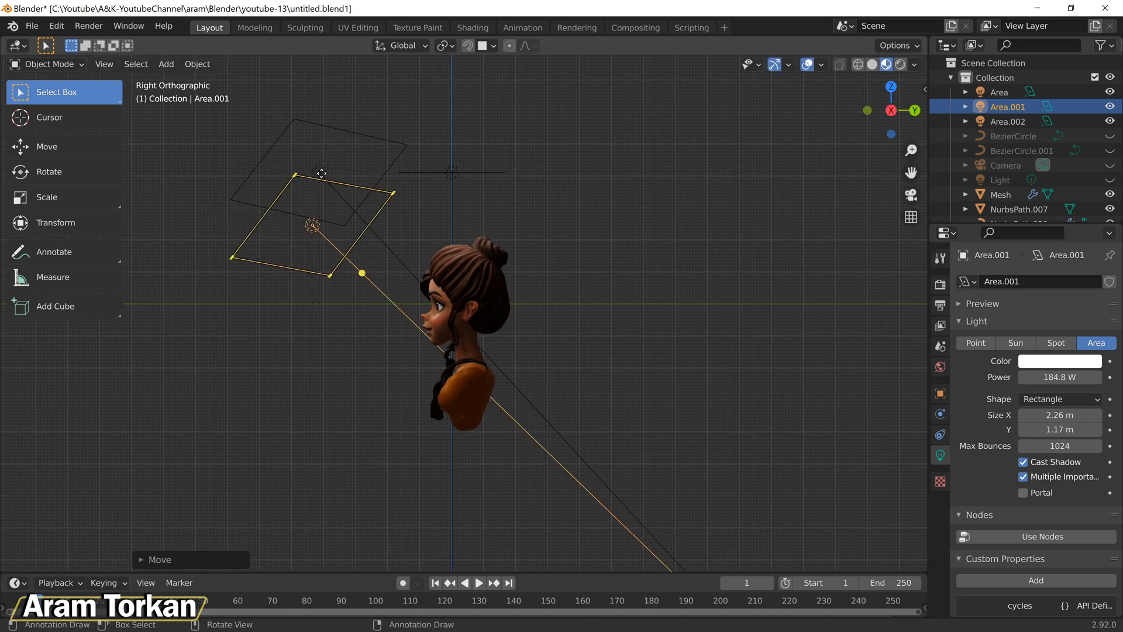
pyautogui.click(321, 173)
pyautogui.press('g')
pyautogui.click(327, 223)
# Step: Duplicate the overhead area light behind the bust in side view and angle it down at the back of the head
pyautogui.click(486, 171)
pyautogui.hotkey('shift', 'd')
pyautogui.click(694, 162)
pyautogui.press('r')
pyautogui.click(694, 184)
pyautogui.press('g')
pyautogui.click(573, 210)
# Step: Move the front-left area light inward and down, then rotate it to aim at the face from several views
pyautogui.press('`')
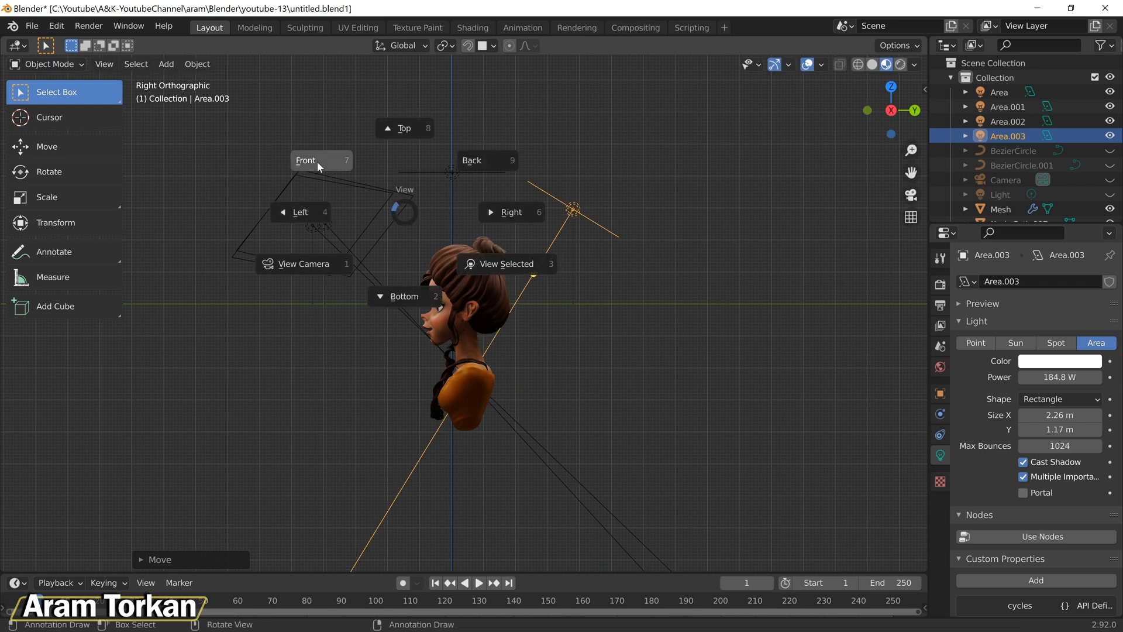
pyautogui.click(320, 167)
pyautogui.click(321, 227)
pyautogui.press('g')
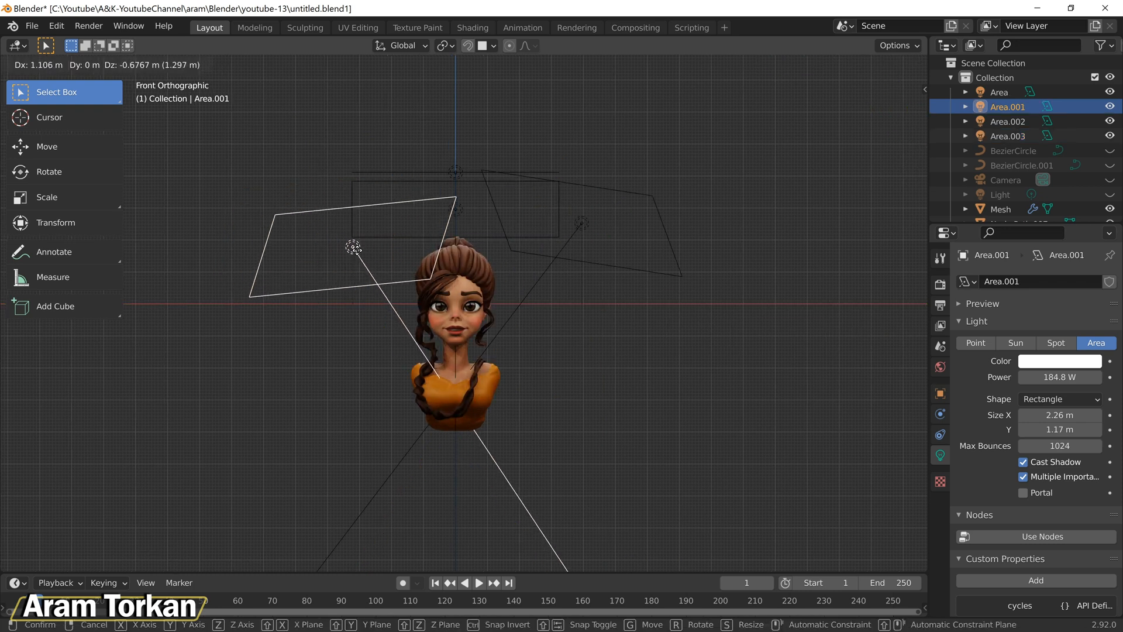
pyautogui.click(356, 250)
pyautogui.press('r')
pyautogui.click(343, 226)
pyautogui.moveTo(433, 281); pyautogui.dragTo(596, 301, button='middle')
pyautogui.press('r')
pyautogui.click(672, 253)
# Step: Rotate the front-right area light toward the face and move it inward and down in front view
pyautogui.moveTo(673, 254); pyautogui.dragTo(586, 209, button='middle')
pyautogui.click(608, 222)
pyautogui.press('r')
pyautogui.click(661, 249)
pyautogui.press('KP_1')
pyautogui.press('g')
pyautogui.click(629, 239)
pyautogui.press('r')
pyautogui.click(624, 153)
# Step: Set the front-right area light's power to 258.5 W and tint its color a very pale pink
pyautogui.moveTo(1061, 378); pyautogui.dragTo(1076, 377)
pyautogui.click(1059, 361)
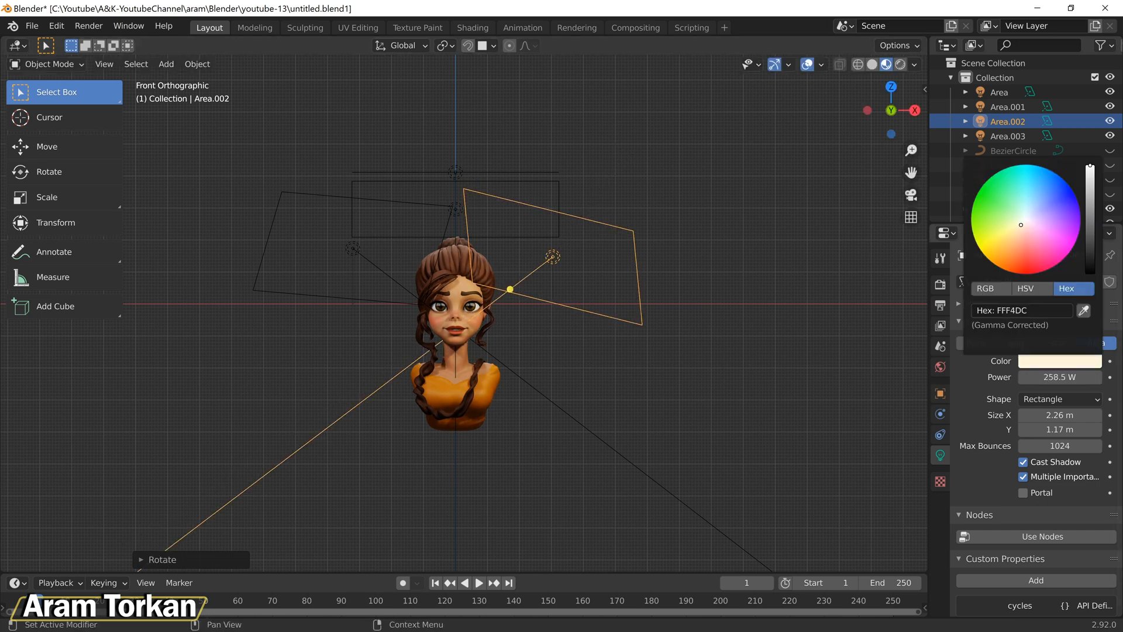
pyautogui.moveTo(1033, 213); pyautogui.dragTo(1005, 258)
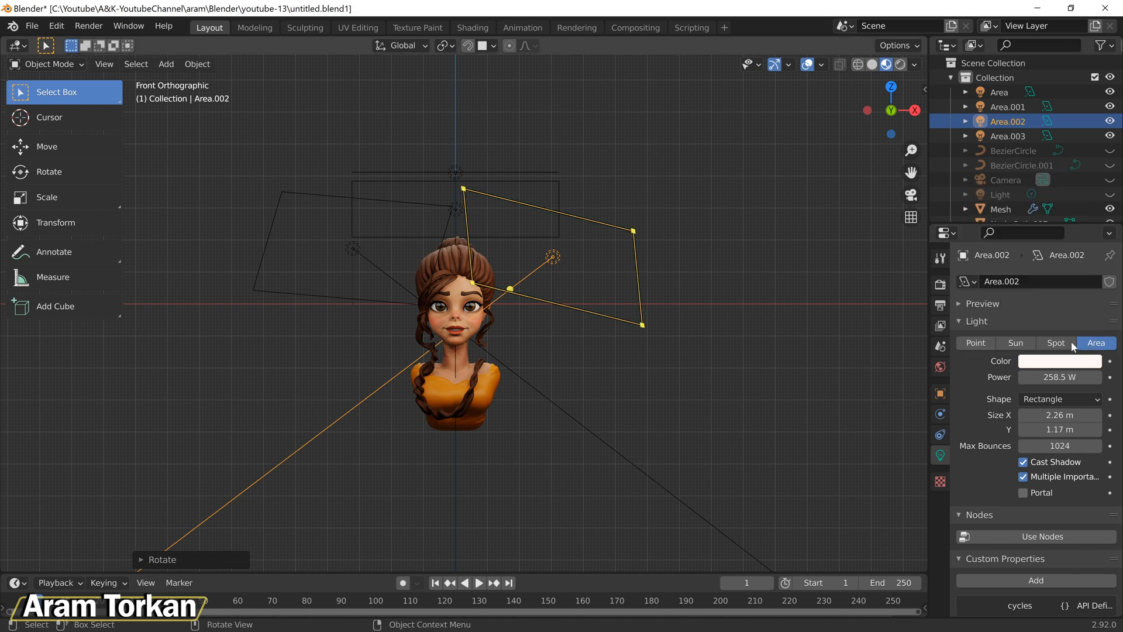
# Step: Lower the front-left area light slightly in front view and rotate it back toward the face
pyautogui.click(359, 261)
pyautogui.hotkey('ctrl', 'z')
pyautogui.press('g')
pyautogui.click(380, 275)
pyautogui.press('r')
pyautogui.click(394, 202)
# Step: Set the front-left area light's power to 125.5 W and its color to pale yellow F5FFAA
pyautogui.moveTo(1060, 377); pyautogui.dragTo(1053, 378)
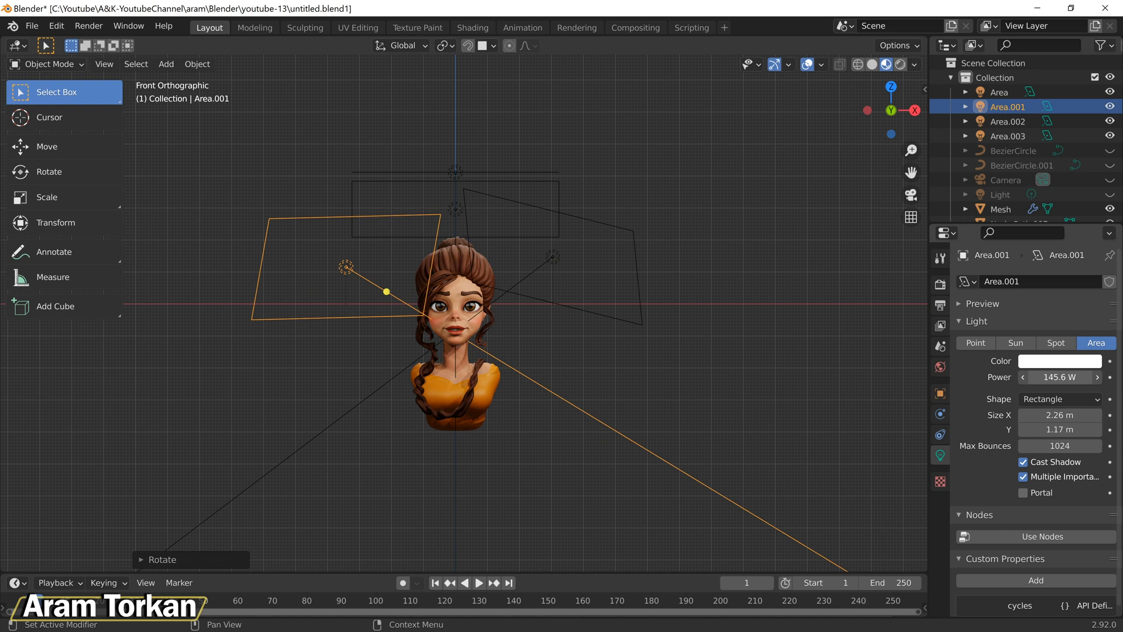
pyautogui.click(1063, 364)
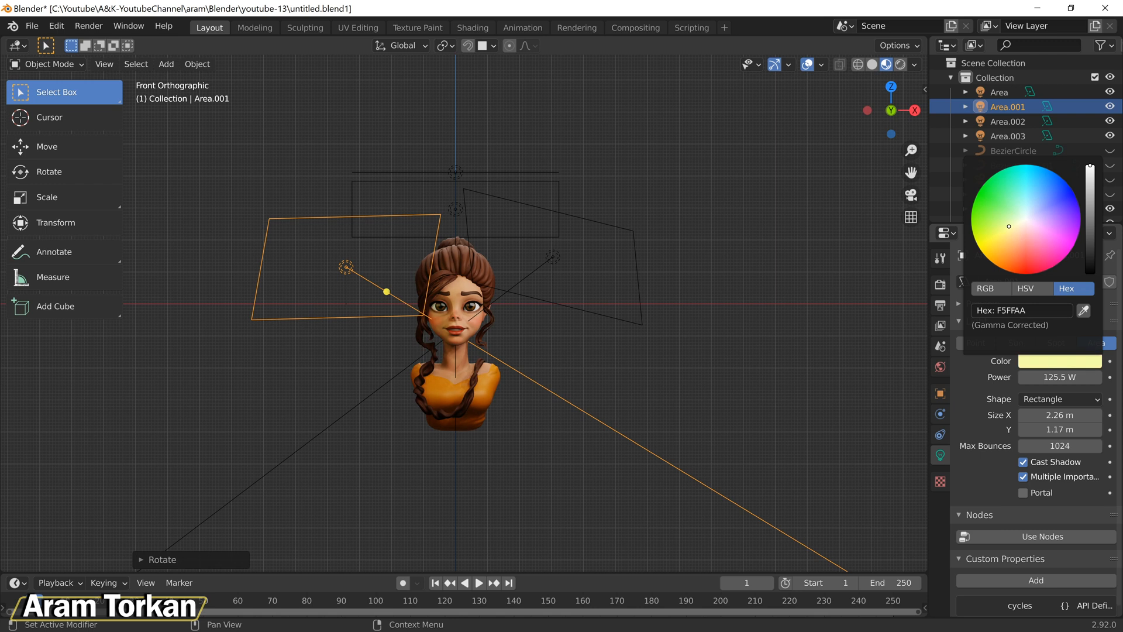
# Step: Set the rear area light's power to 611.3 W and its color to near-white F6FFF2
pyautogui.click(460, 208)
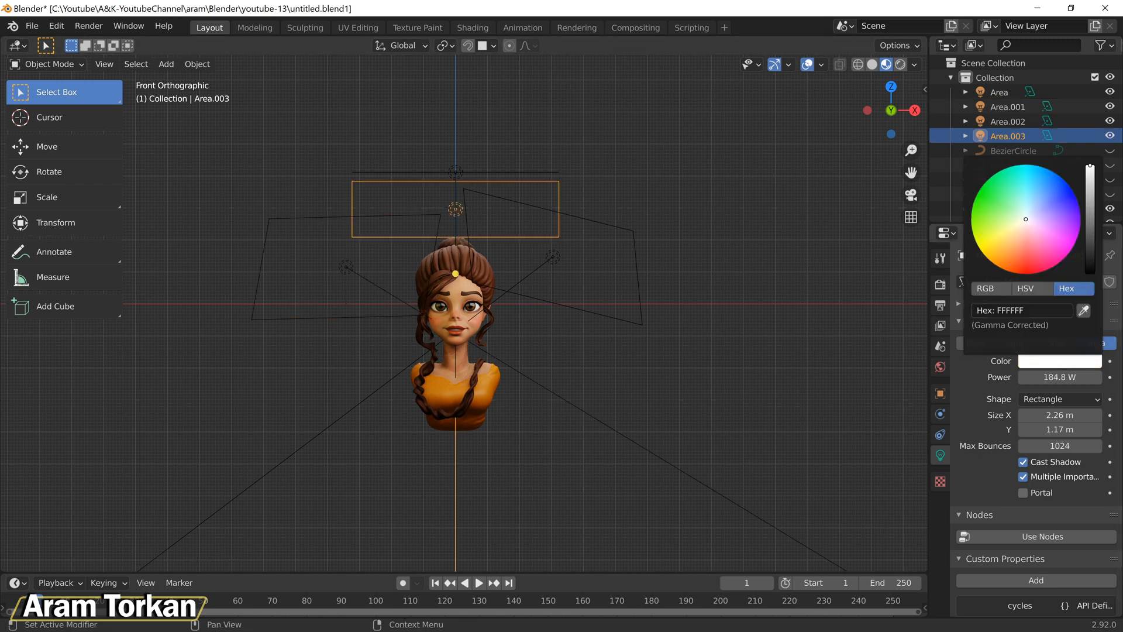
pyautogui.moveTo(1023, 244); pyautogui.dragTo(1019, 244)
pyautogui.moveTo(1060, 377); pyautogui.dragTo(1069, 377)
pyautogui.click(1065, 361)
pyautogui.click(1023, 218)
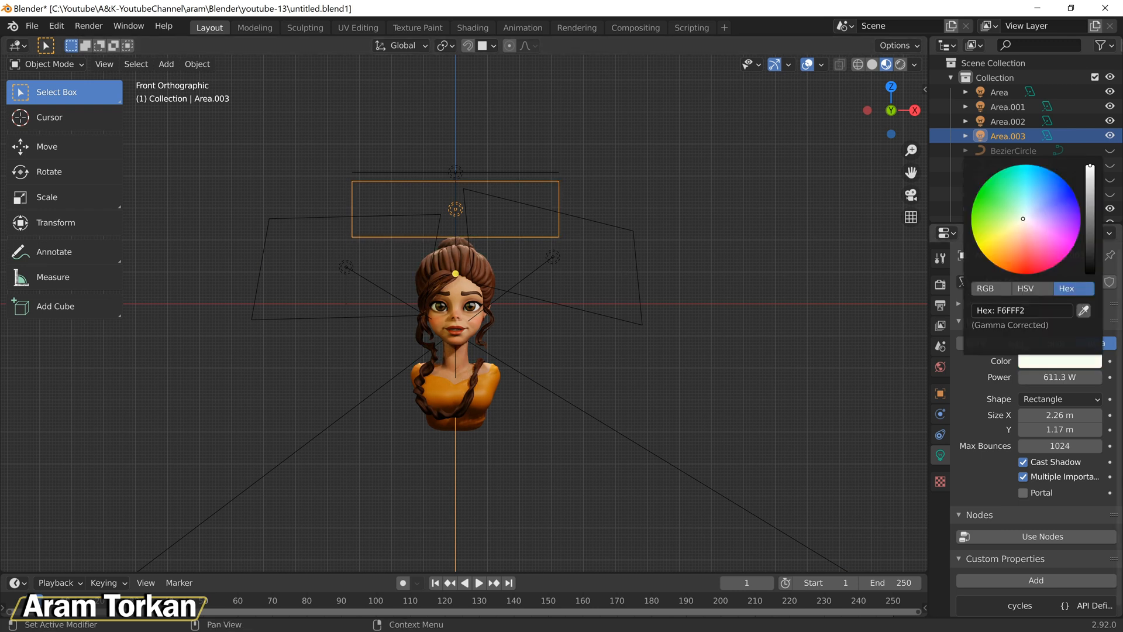
# Step: Duplicate the rear area light to the back-left of the bust and rotate it toward the head in top view
pyautogui.hotkey('shift', 'd')
pyautogui.click(320, 220)
pyautogui.press('`')
pyautogui.click(757, 229)
pyautogui.press('`')
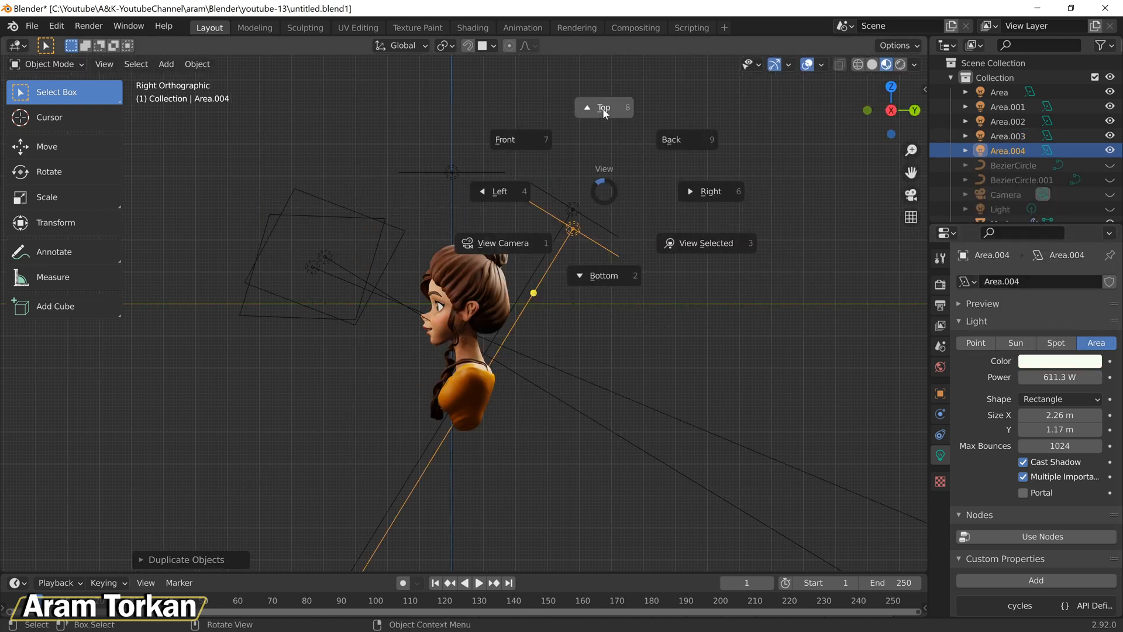
pyautogui.click(602, 107)
pyautogui.press('r')
pyautogui.click(449, 133)
# Step: Resize the back-left area light to 1.49 m by 1.12 m and move it closer to the head
pyautogui.moveTo(448, 137); pyautogui.dragTo(386, 182)
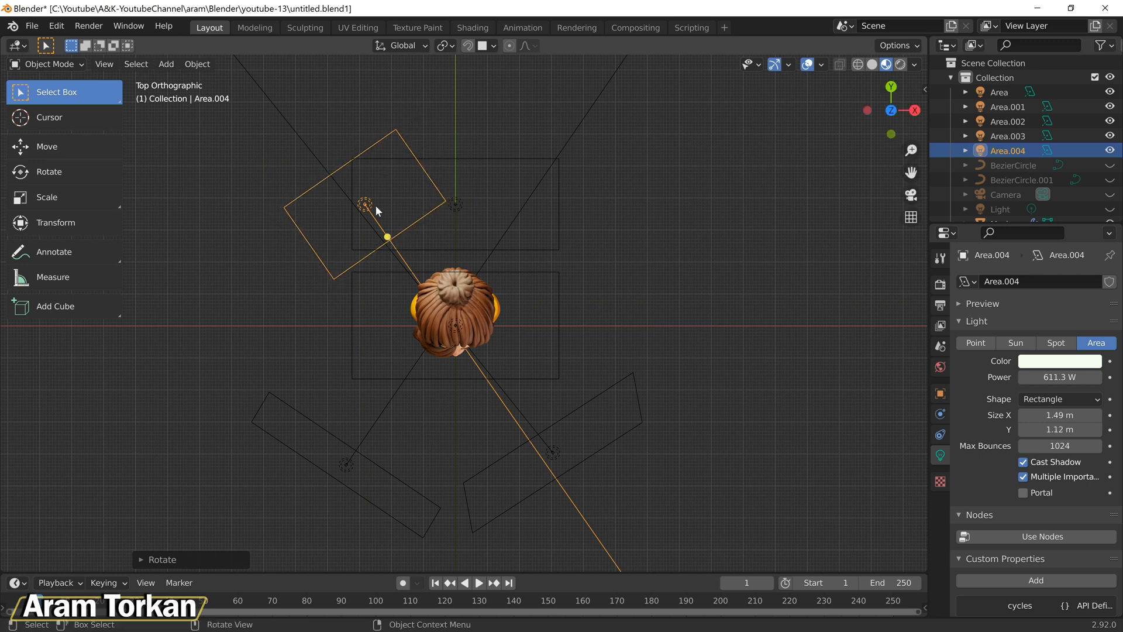
pyautogui.press('g')
pyautogui.click(383, 231)
# Step: Set the back-left area light's power to 335.9 W and its color to a salmon orange
pyautogui.moveTo(1059, 377); pyautogui.dragTo(1047, 378)
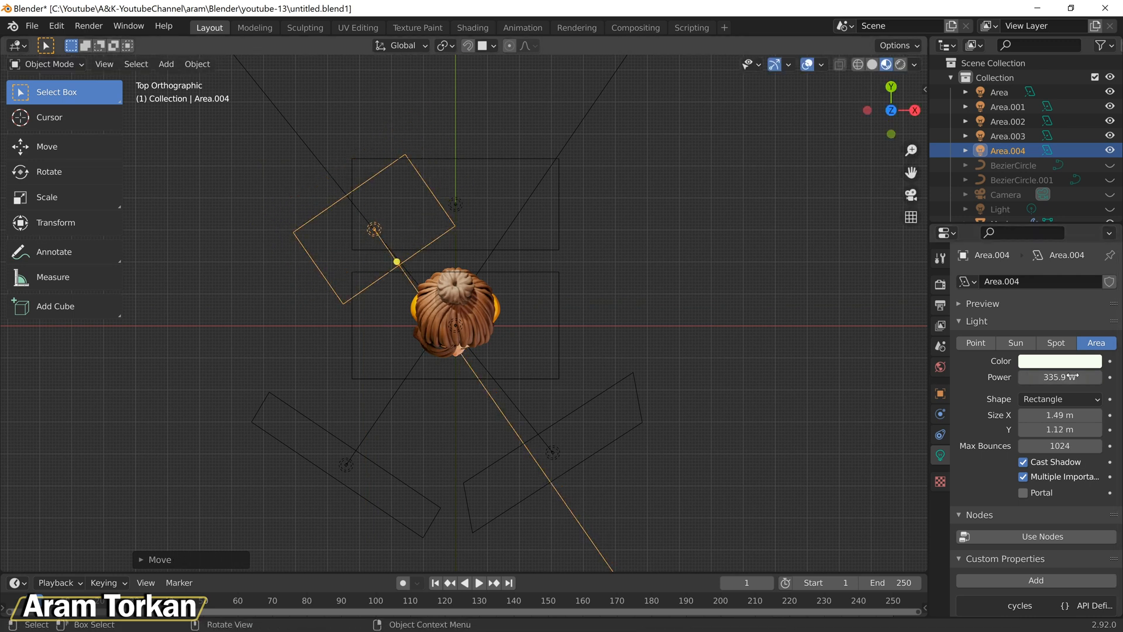
pyautogui.click(1060, 361)
pyautogui.click(1021, 255)
# Step: Move the back-left area light slightly in perspective view and rotate it to refine its aim at the bust
pyautogui.moveTo(608, 245); pyautogui.dragTo(464, 230, button='middle')
pyautogui.press('g')
pyautogui.click(377, 237)
pyautogui.press('r')
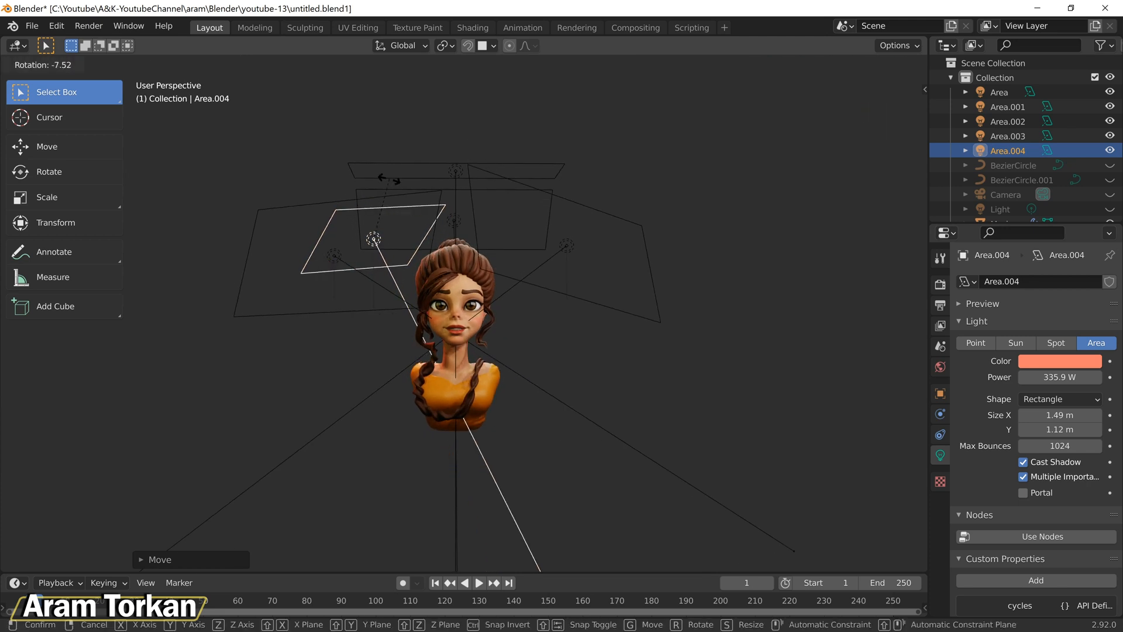
pyautogui.click(653, 327)
# Step: Set the front-right area light's power to 327.7 W and check the bust from the front
pyautogui.click(1008, 121)
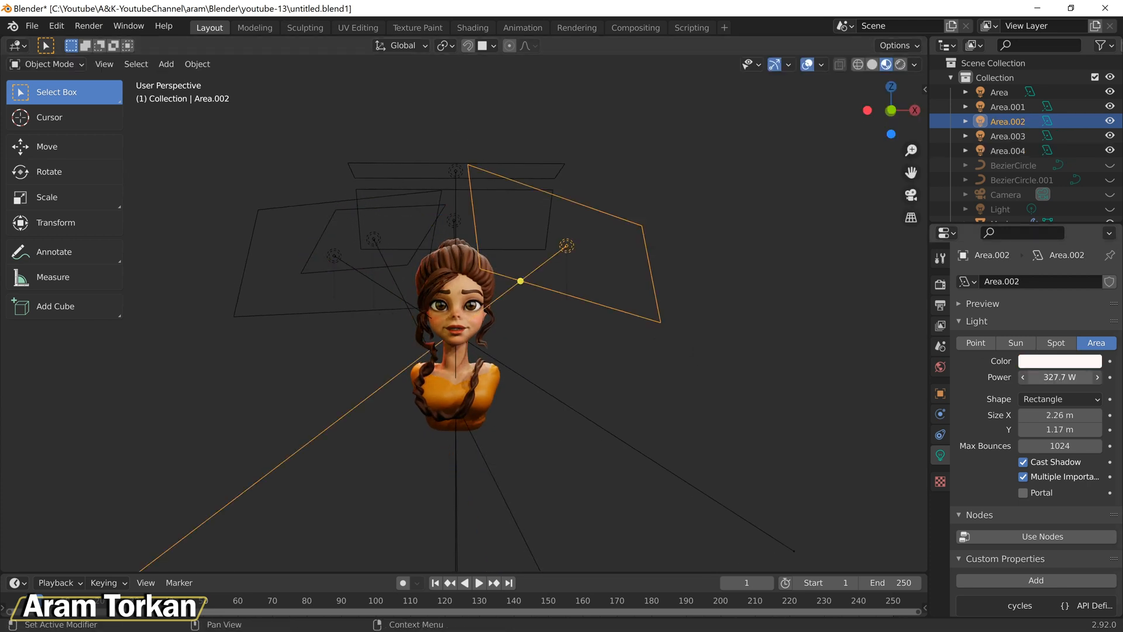
pyautogui.press('`')
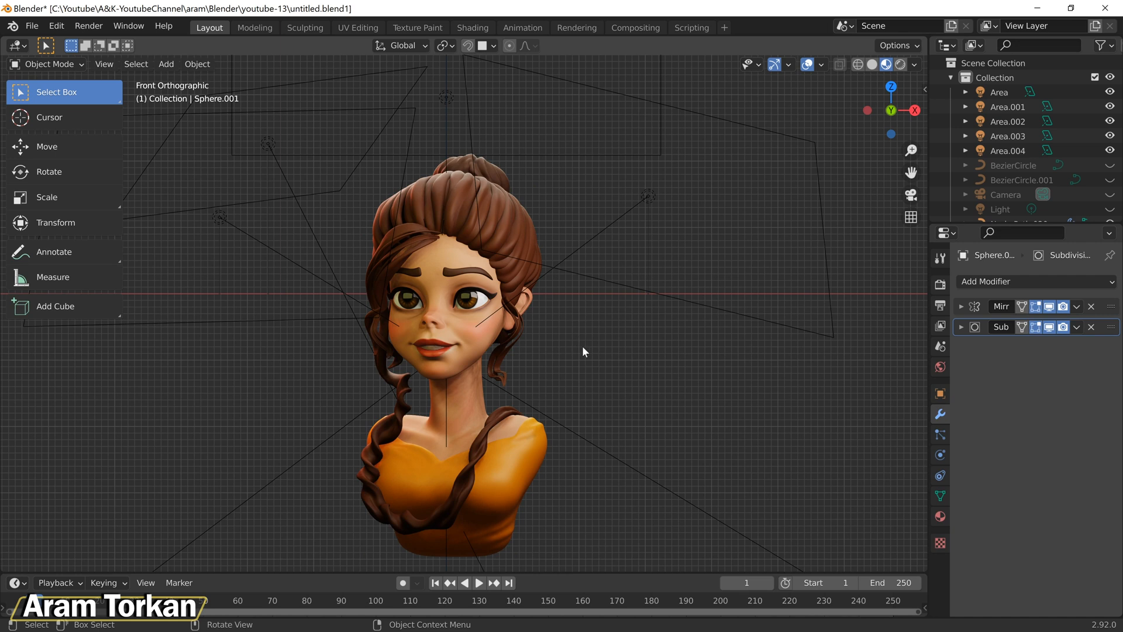
# Step: Align the active camera to the front view of the bust and check the camera's framing
pyautogui.moveTo(582, 345); pyautogui.dragTo(609, 349, button='middle')
pyautogui.press('`')
pyautogui.click(461, 282)
pyautogui.click(104, 64)
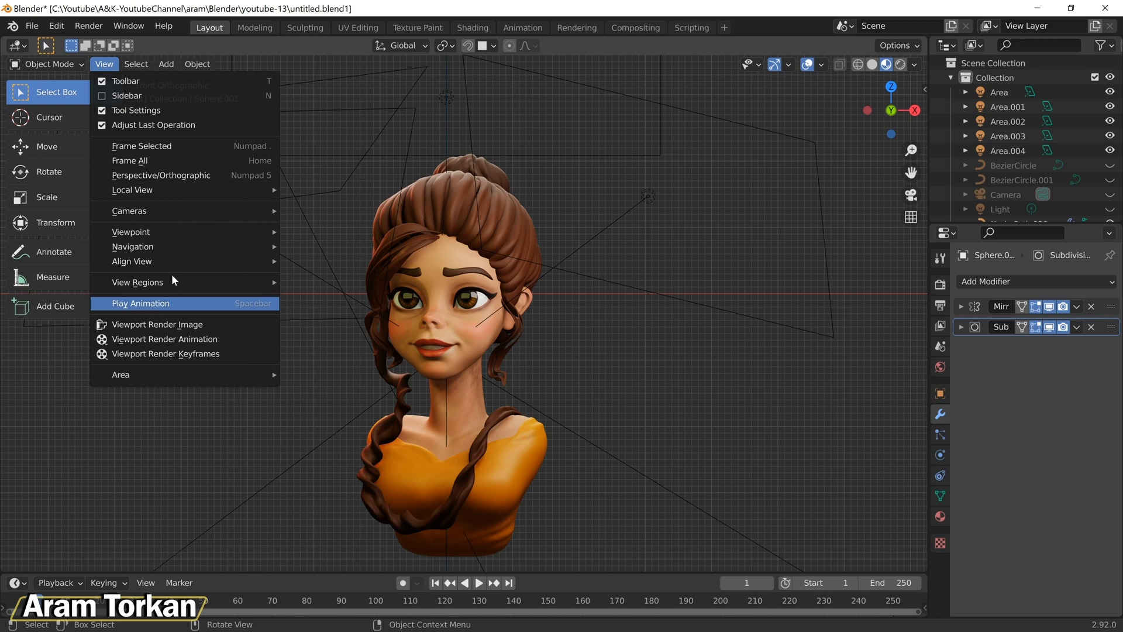
pyautogui.moveTo(174, 264)
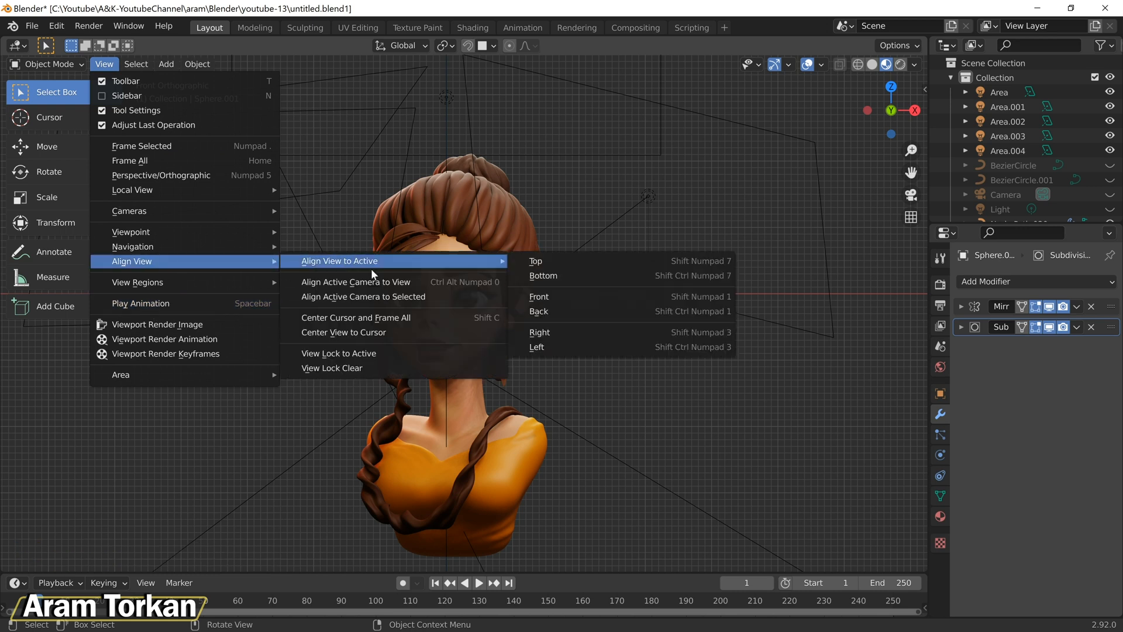
pyautogui.click(373, 284)
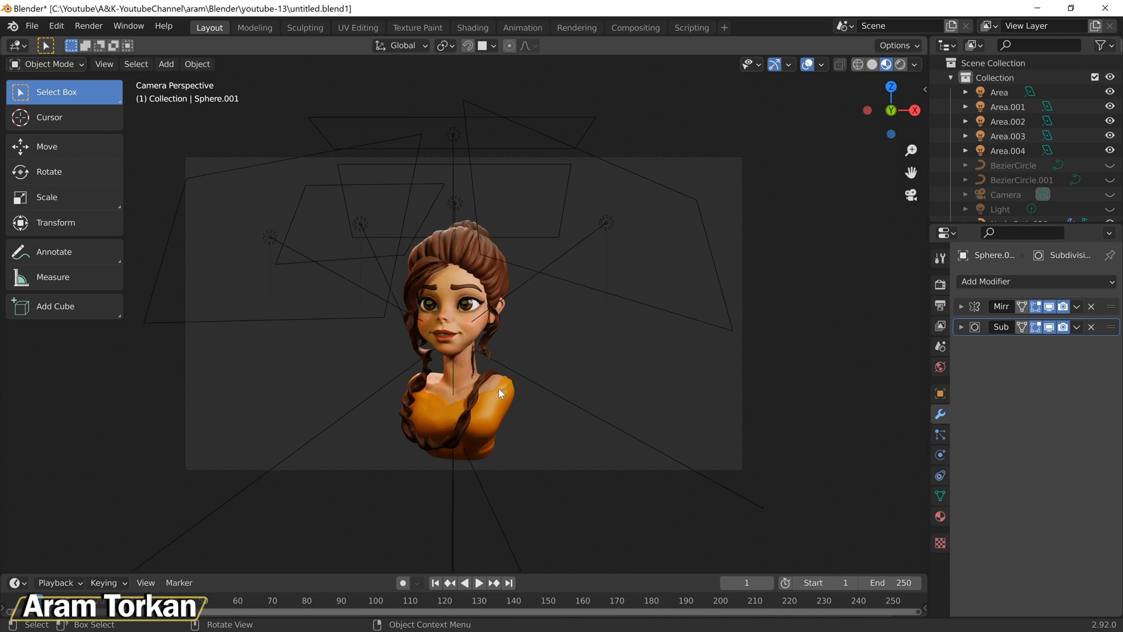
pyautogui.press('KP_1')
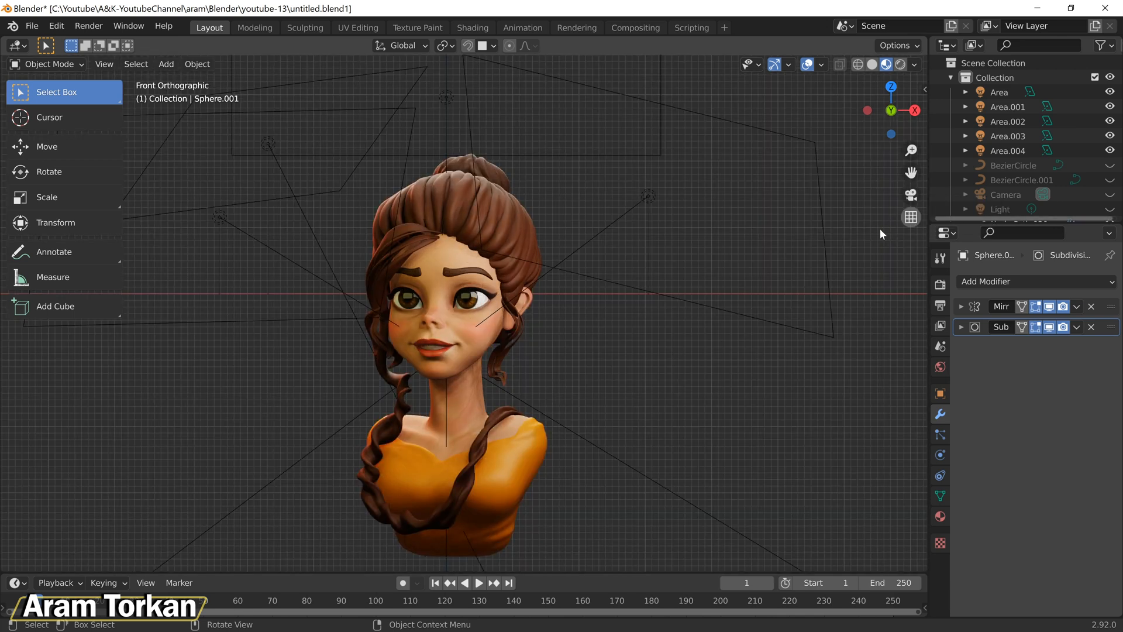
# Step: Frame the bust through the camera from a slightly turned angle, then unlock the camera from the view
pyautogui.press('n')
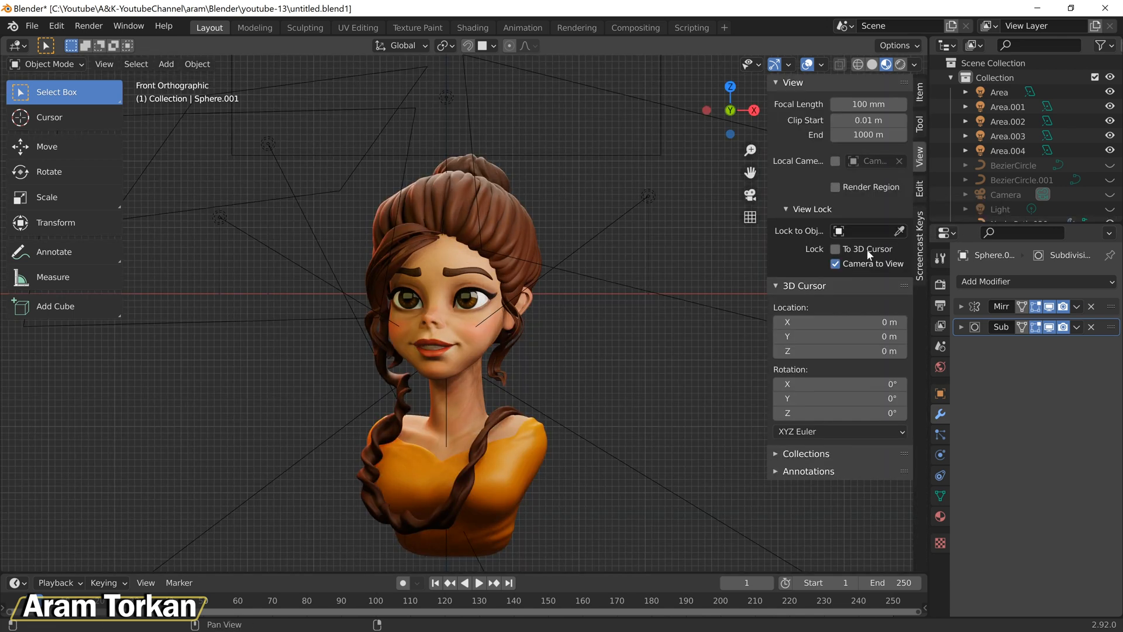
pyautogui.click(752, 196)
pyautogui.scroll(1, 453, 400)
pyautogui.keyDown('shift'); pyautogui.moveTo(503, 379); pyautogui.dragTo(542, 331, button='middle'); pyautogui.keyUp('shift')
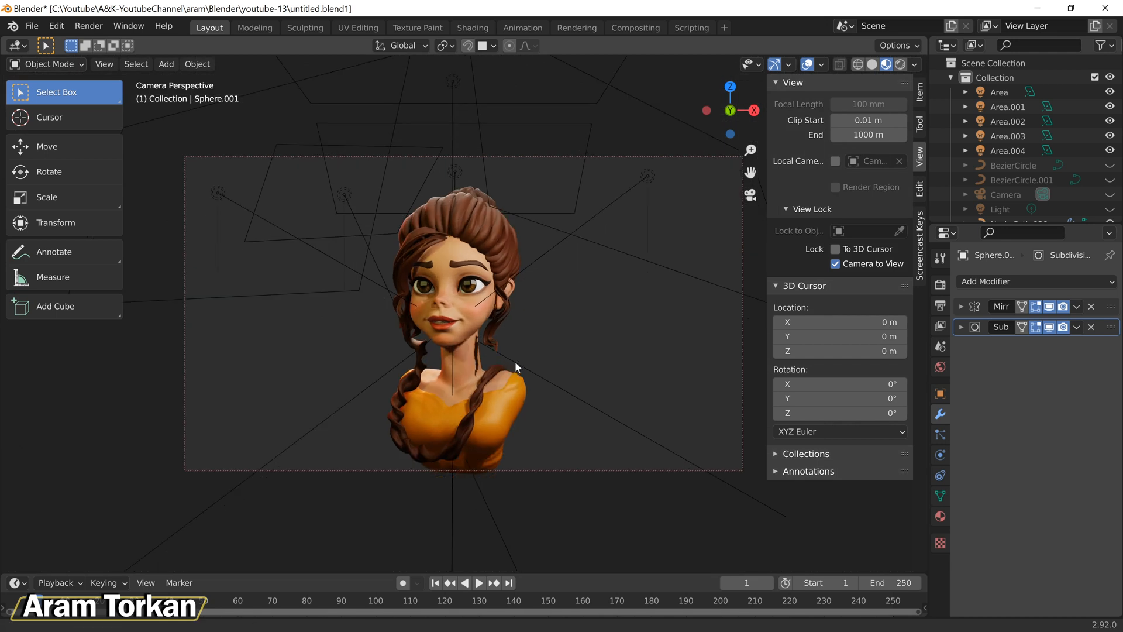
pyautogui.moveTo(549, 332); pyautogui.dragTo(482, 338, button='middle')
pyautogui.click(835, 264)
# Step: Set the power of the front-right area light Area.002 to 374.8 W
pyautogui.click(576, 226)
pyautogui.click(940, 455)
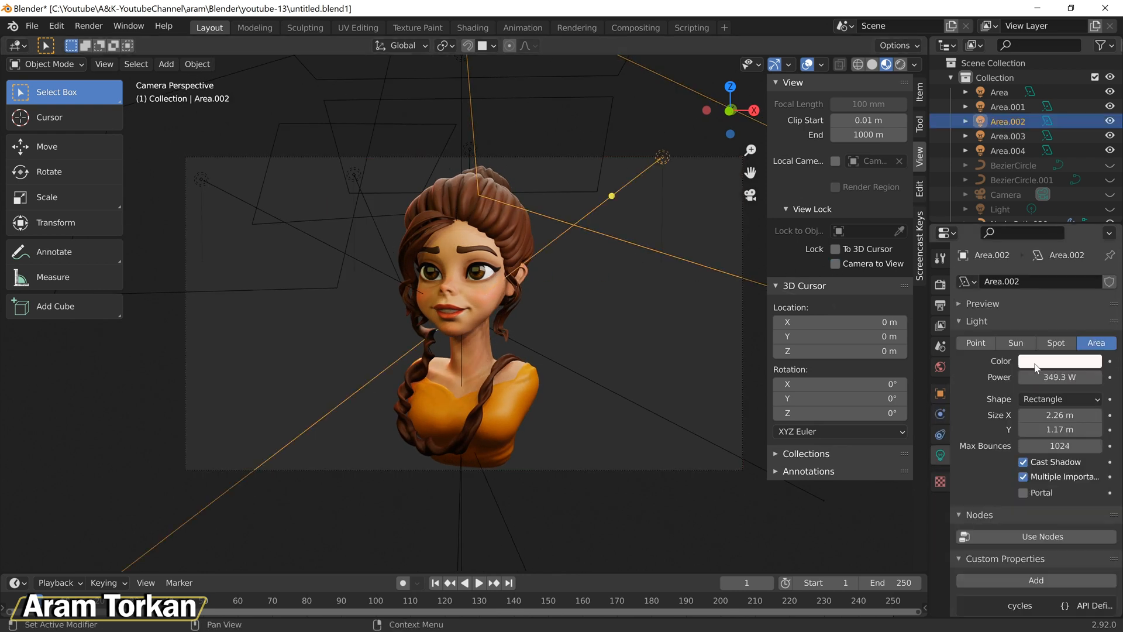
pyautogui.click(914, 64)
pyautogui.moveTo(1051, 376); pyautogui.dragTo(1074, 376)
# Step: Set area light Area.001 to 189.4 W with a pale cream color, and adjust the power of the salmon Area.004 light
pyautogui.click(201, 179)
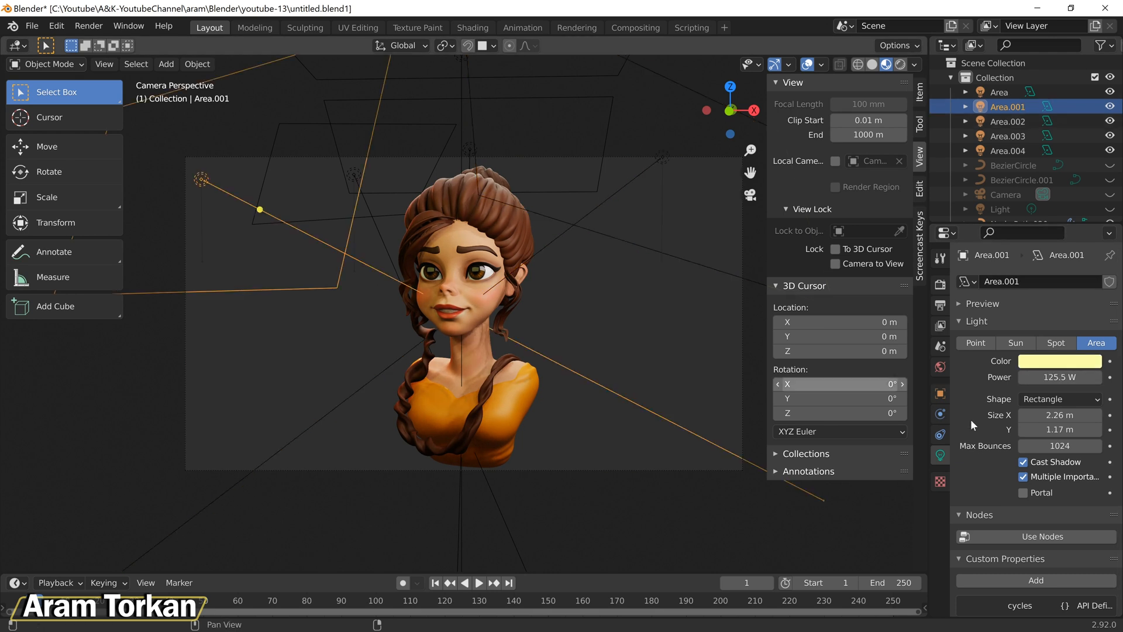
pyautogui.moveTo(1046, 377); pyautogui.dragTo(1054, 377)
pyautogui.click(1042, 359)
pyautogui.moveTo(1011, 235)
pyautogui.mouseDown()
pyautogui.moveTo(1014, 244)
pyautogui.moveTo(1038, 212)
pyautogui.moveTo(1028, 206)
pyautogui.moveTo(1034, 233)
pyautogui.moveTo(1021, 226)
pyautogui.mouseUp()
pyautogui.moveTo(1085, 376)
pyautogui.mouseDown()
pyautogui.moveTo(1112, 376)
pyautogui.moveTo(1088, 377)
pyautogui.mouseUp()
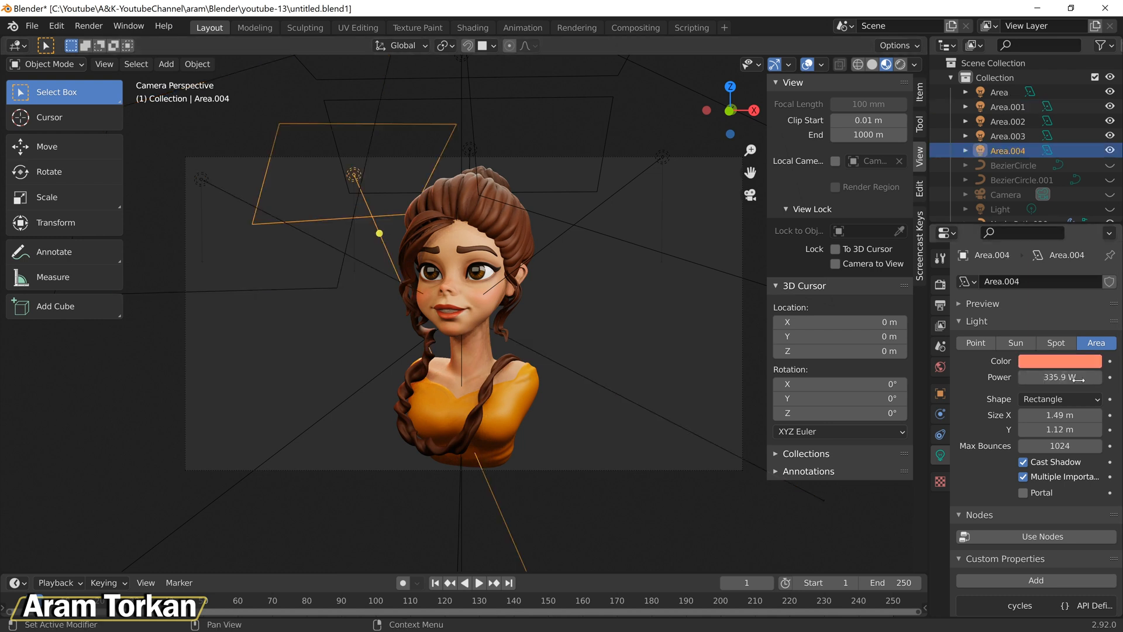
pyautogui.moveTo(1077, 378); pyautogui.dragTo(1084, 378)
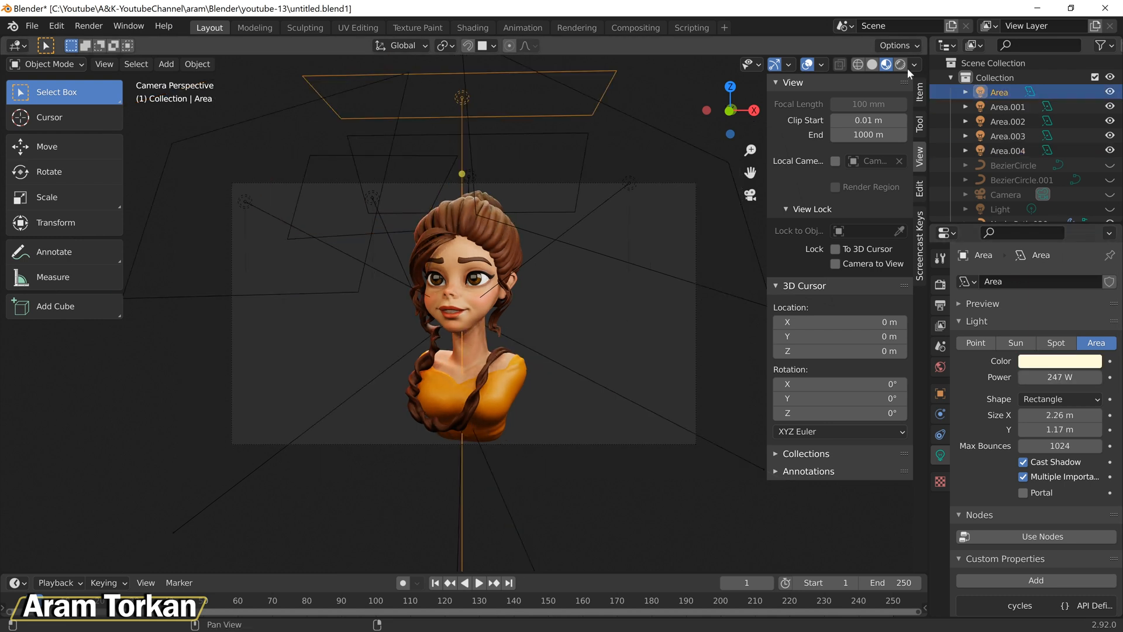
# Step: Preview the bust in rendered shading through the camera and inspect the face up close
pyautogui.click(900, 65)
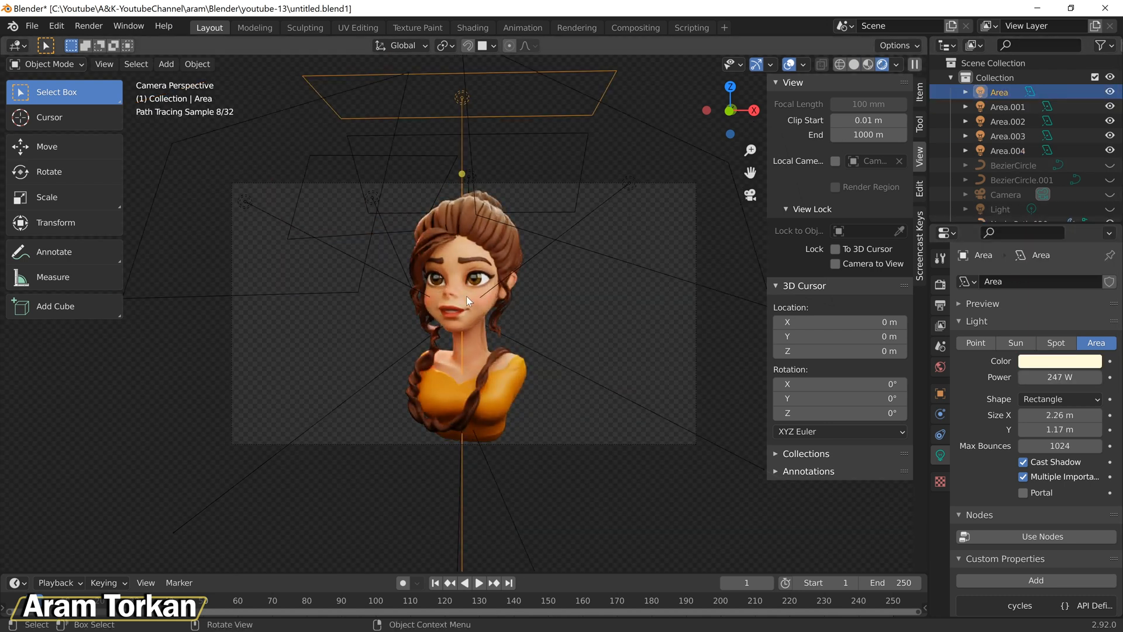
pyautogui.scroll(5, 466, 296)
pyautogui.scroll(-6, 466, 296)
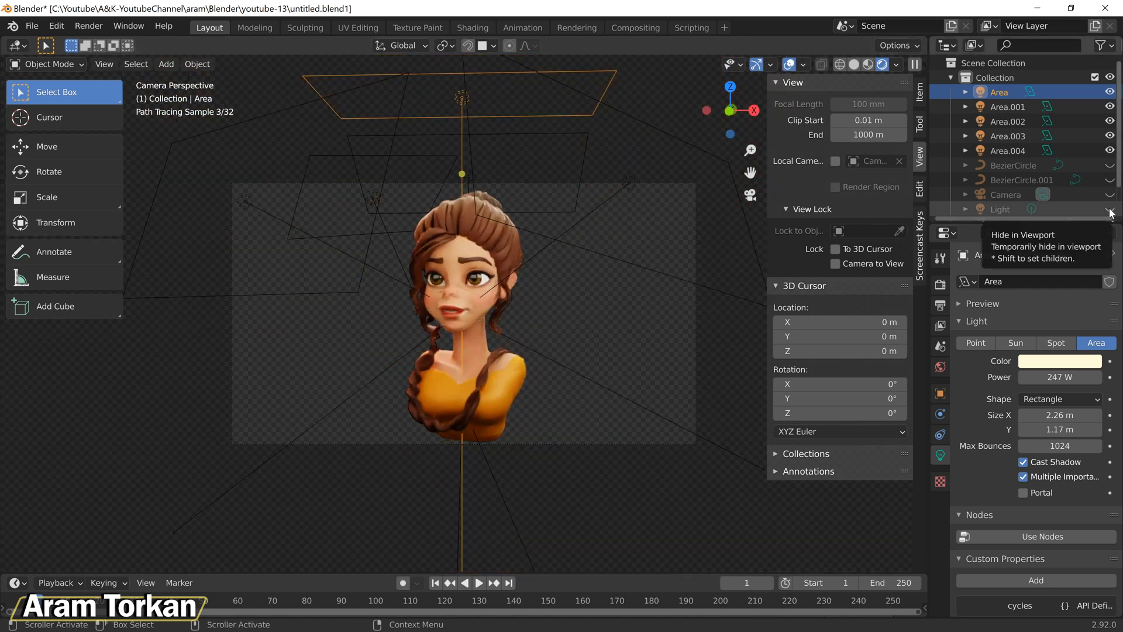
# Step: Unhide the original point light and move it in front of the bust, using axis-aligned views to place it
pyautogui.click(1109, 209)
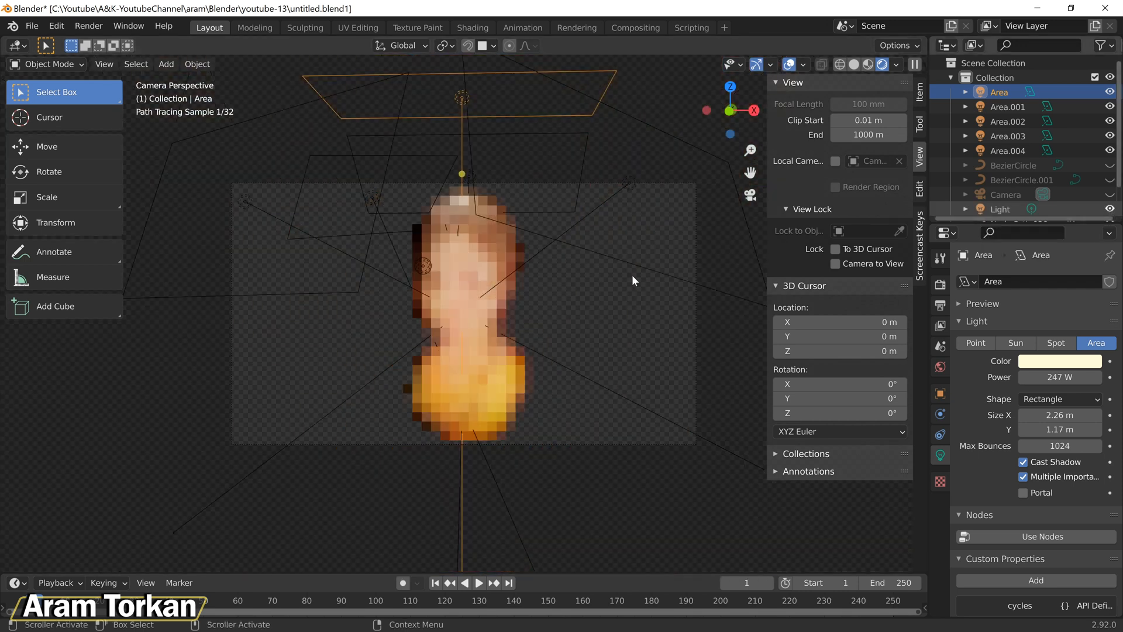
pyautogui.moveTo(632, 278); pyautogui.dragTo(548, 256, button='middle')
pyautogui.scroll(-8, 529, 295)
pyautogui.click(533, 346)
pyautogui.press('`')
pyautogui.click(531, 263)
pyautogui.press('g')
pyautogui.click(438, 352)
pyautogui.press('g')
pyautogui.click(643, 279)
pyautogui.press('`')
pyautogui.click(785, 274)
# Step: Set the point light's power to 333.4 W and its color to a pale cream
pyautogui.moveTo(1059, 376); pyautogui.dragTo(1040, 372)
pyautogui.click(1056, 361)
pyautogui.moveTo(1027, 219); pyautogui.dragTo(1021, 223)
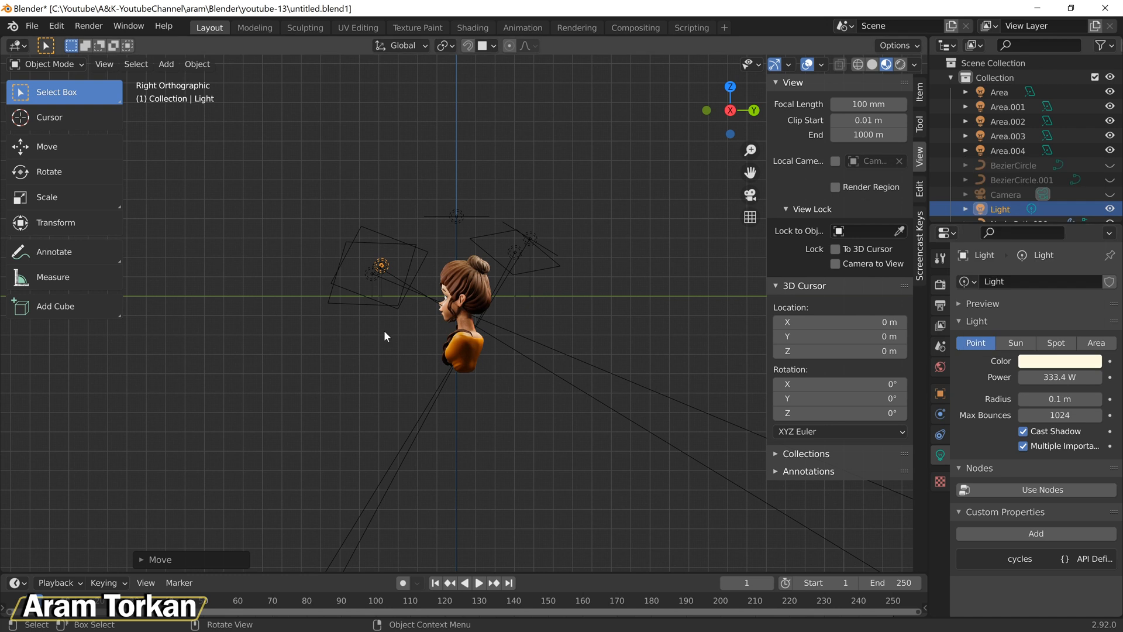
# Step: Check the bust's lighting from the front and hide area light Area.001
pyautogui.moveTo(384, 334); pyautogui.dragTo(612, 340, button='middle')
pyautogui.click(508, 317)
pyautogui.scroll(4, 509, 319)
pyautogui.moveTo(508, 322); pyautogui.dragTo(521, 360, button='middle')
pyautogui.click(1109, 107)
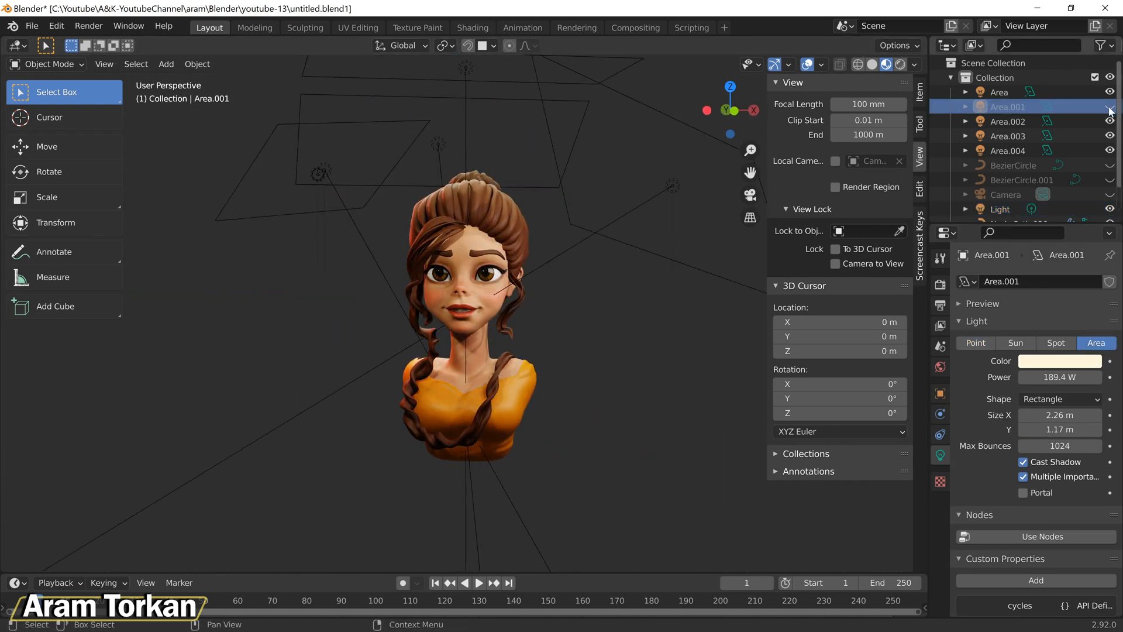
# Step: Set the point light's power to 369.4 W and its radius to 0.43 m
pyautogui.scroll(-1, 408, 226)
pyautogui.moveTo(408, 227); pyautogui.dragTo(450, 233, button='middle')
pyautogui.click(459, 221)
pyautogui.moveTo(1070, 380); pyautogui.dragTo(1082, 399)
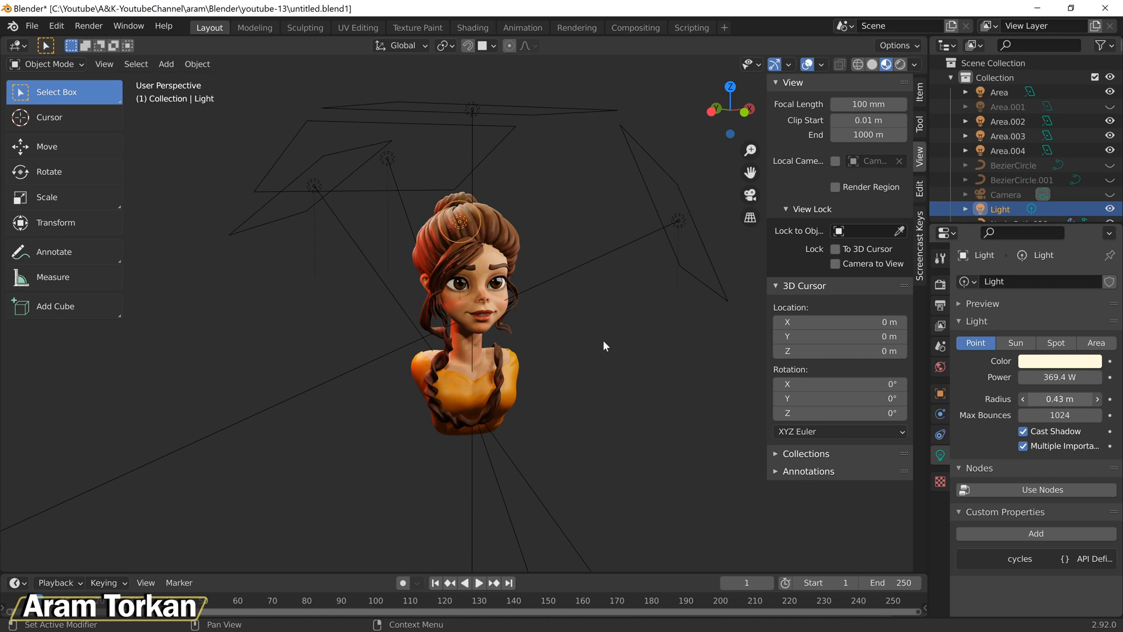
# Step: Reposition the point light in camera view, adjust the camera angle slightly, and set the light's power to 383.3 W
pyautogui.click(750, 195)
pyautogui.scroll(2, 441, 326)
pyautogui.press('g')
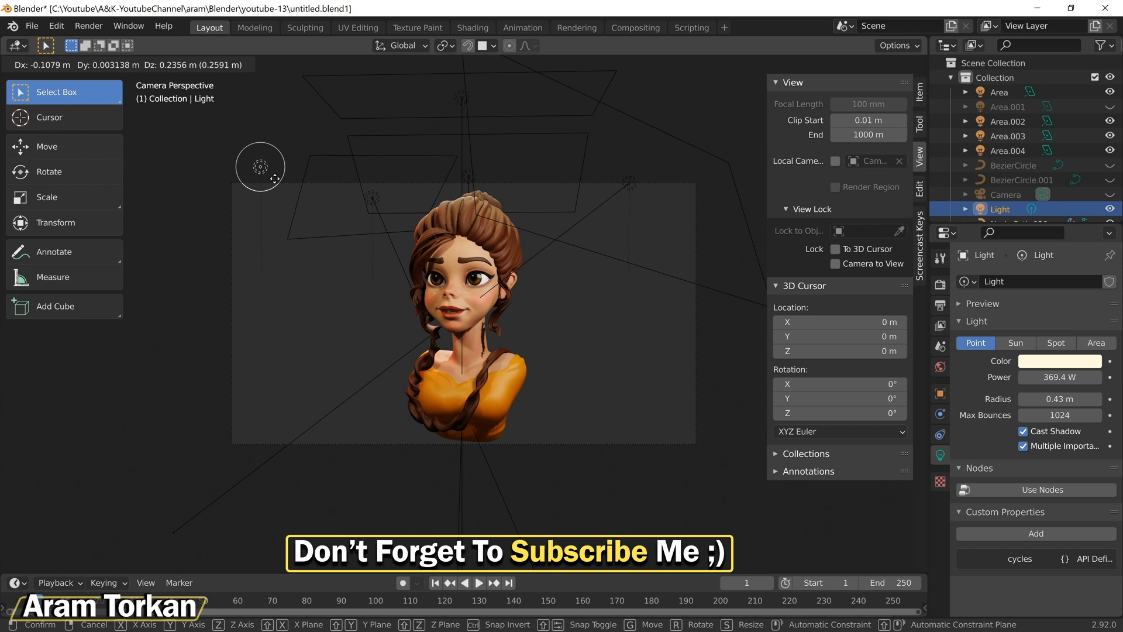
pyautogui.click(272, 184)
pyautogui.moveTo(419, 282); pyautogui.dragTo(361, 265, button='middle')
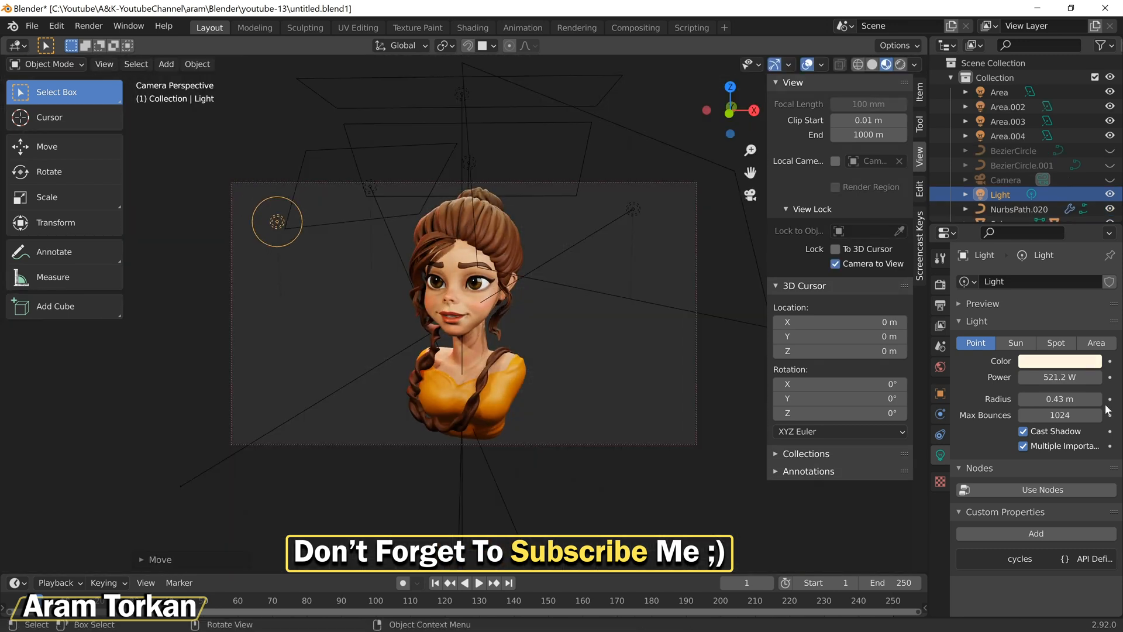
pyautogui.moveTo(1059, 376); pyautogui.dragTo(1070, 377)
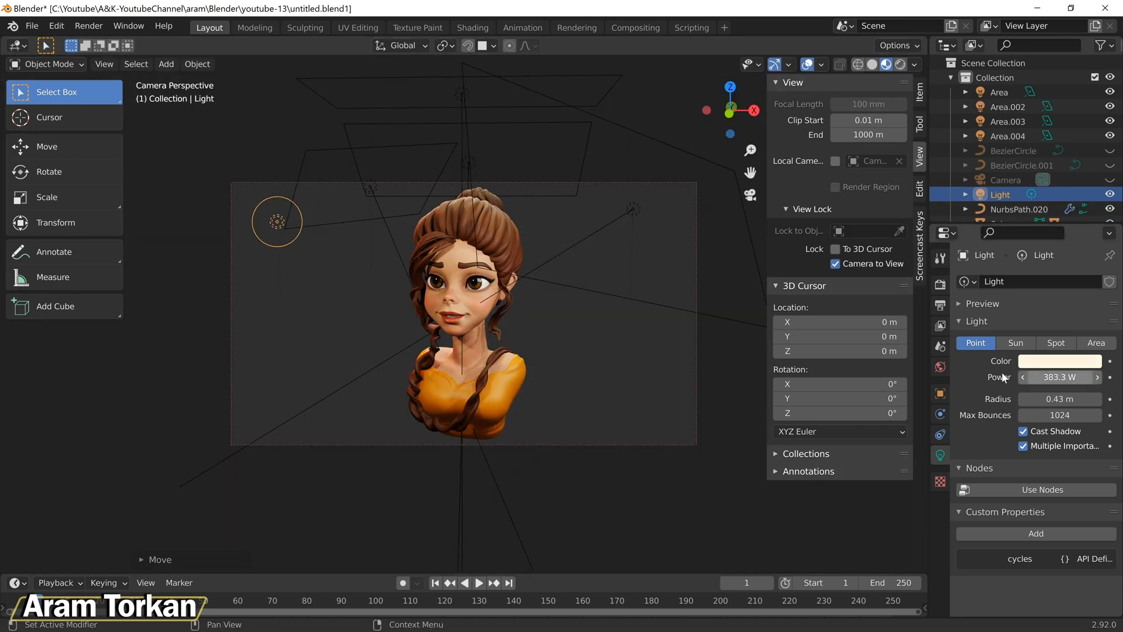
# Step: Lower the front-right area light Area.002 in camera view and set its power to 416.7 W
pyautogui.click(593, 252)
pyautogui.press('g')
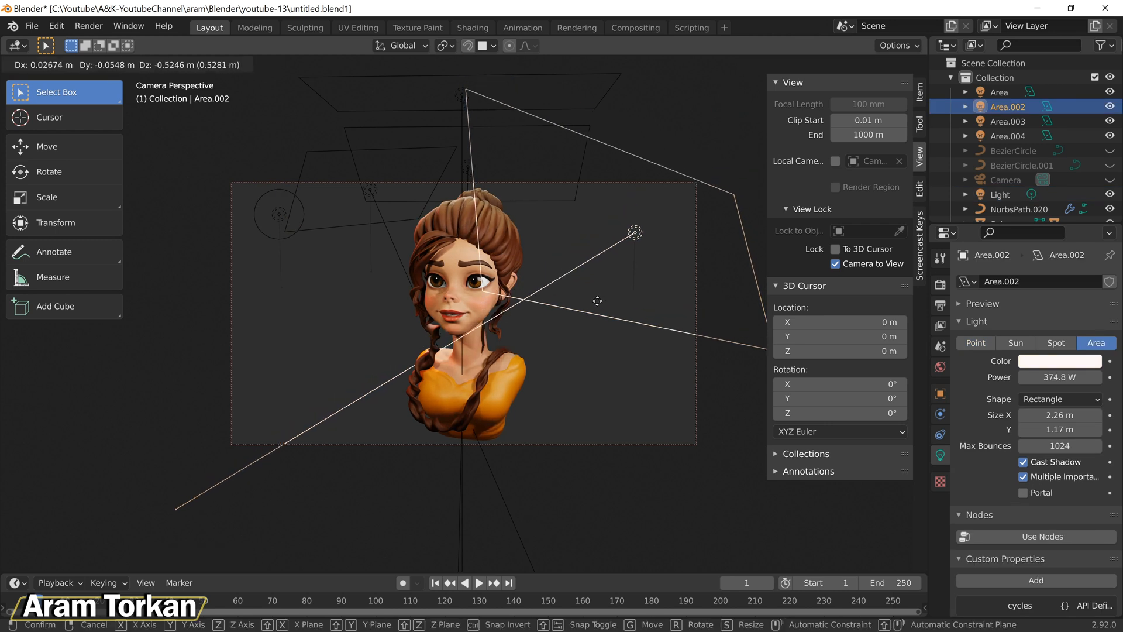
pyautogui.click(612, 302)
pyautogui.moveTo(1060, 377); pyautogui.dragTo(1065, 376)
# Step: Render the bust from the camera and zoom in on the render window to inspect the face
pyautogui.press('F12')
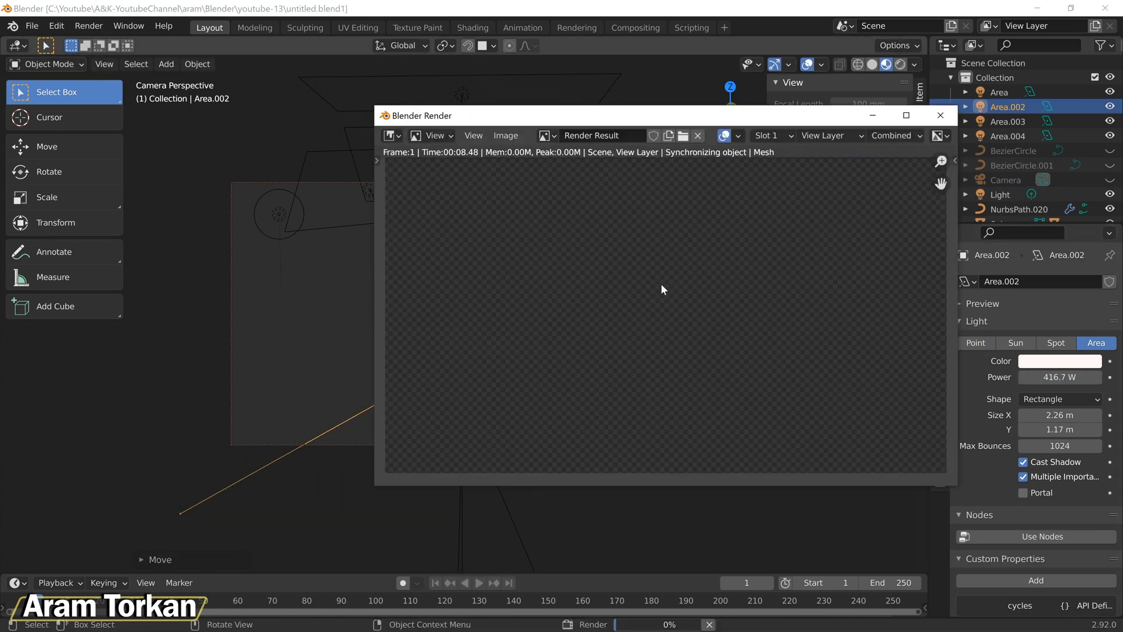
pyautogui.moveTo(696, 115); pyautogui.dragTo(489, 109)
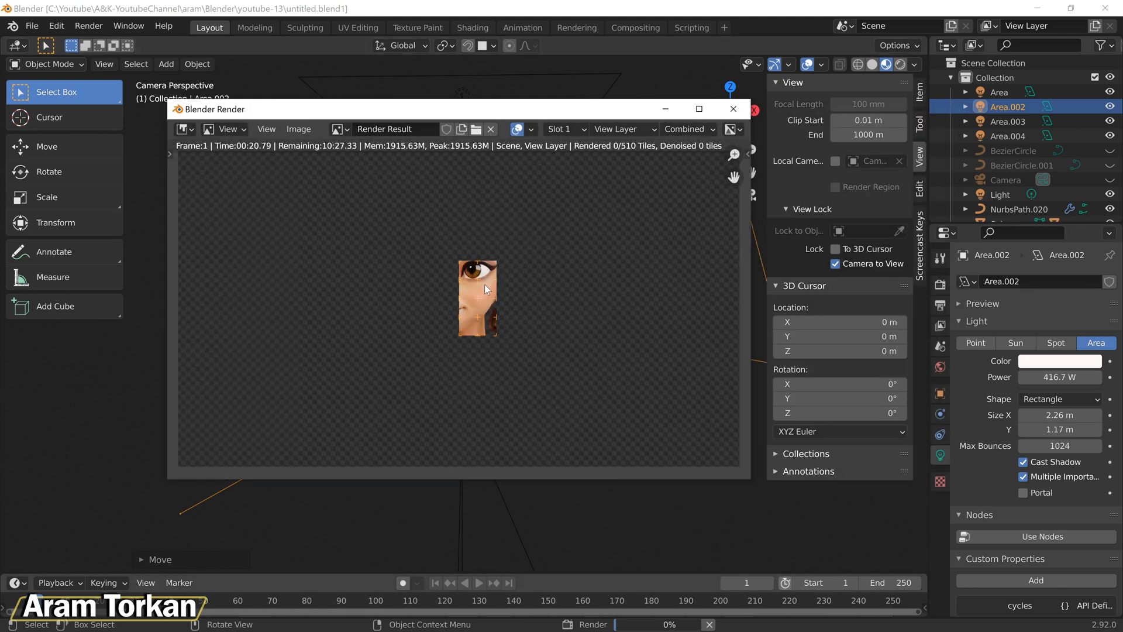
pyautogui.scroll(6, 484, 284)
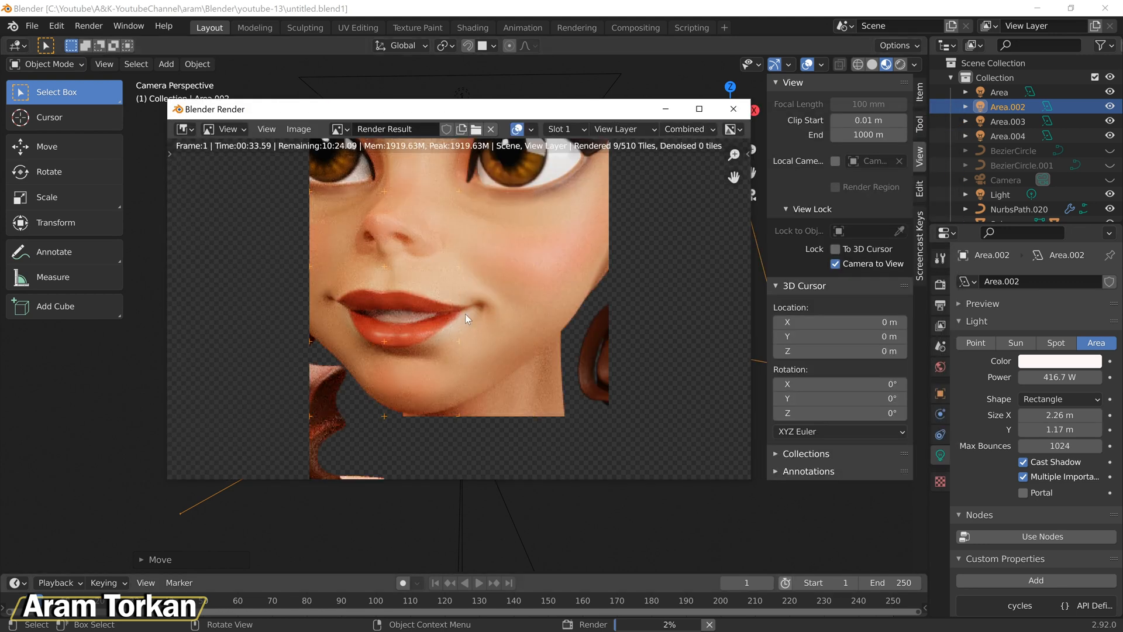
pyautogui.scroll(-3, 465, 314)
pyautogui.scroll(2, 497, 279)
pyautogui.scroll(-5, 467, 317)
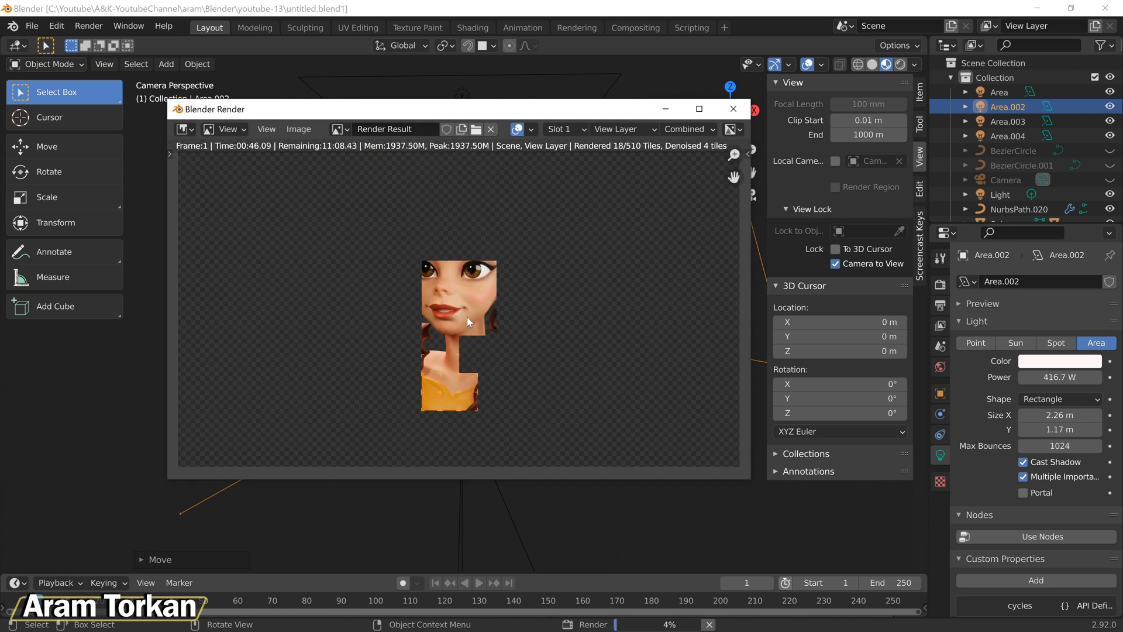